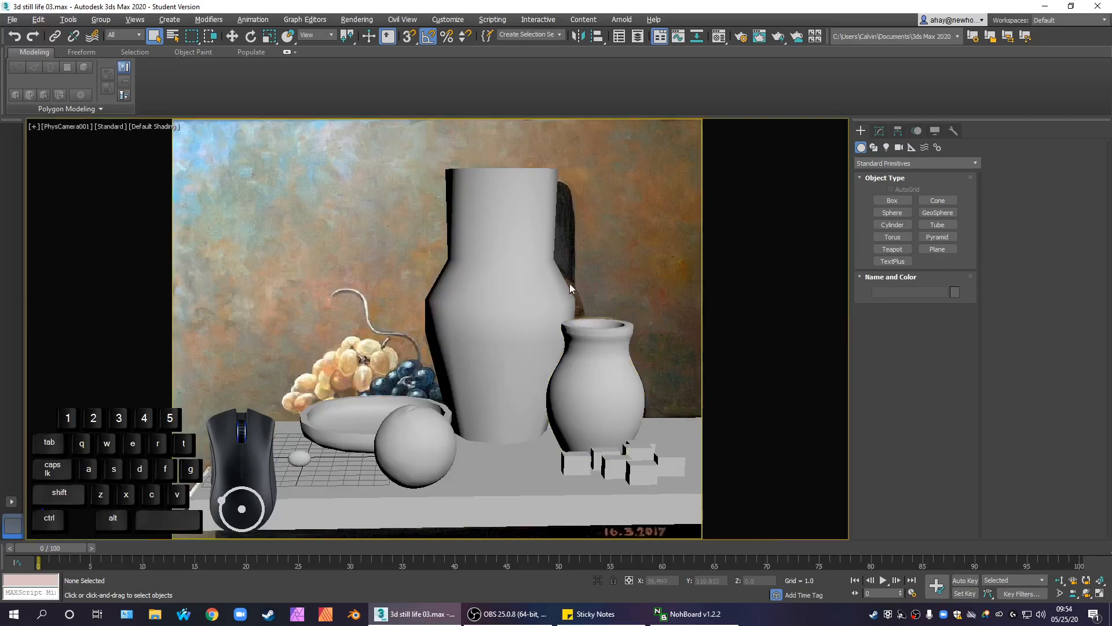
Step: Switch from the camera view to the perspective view and select the tall vase
click(535, 249)
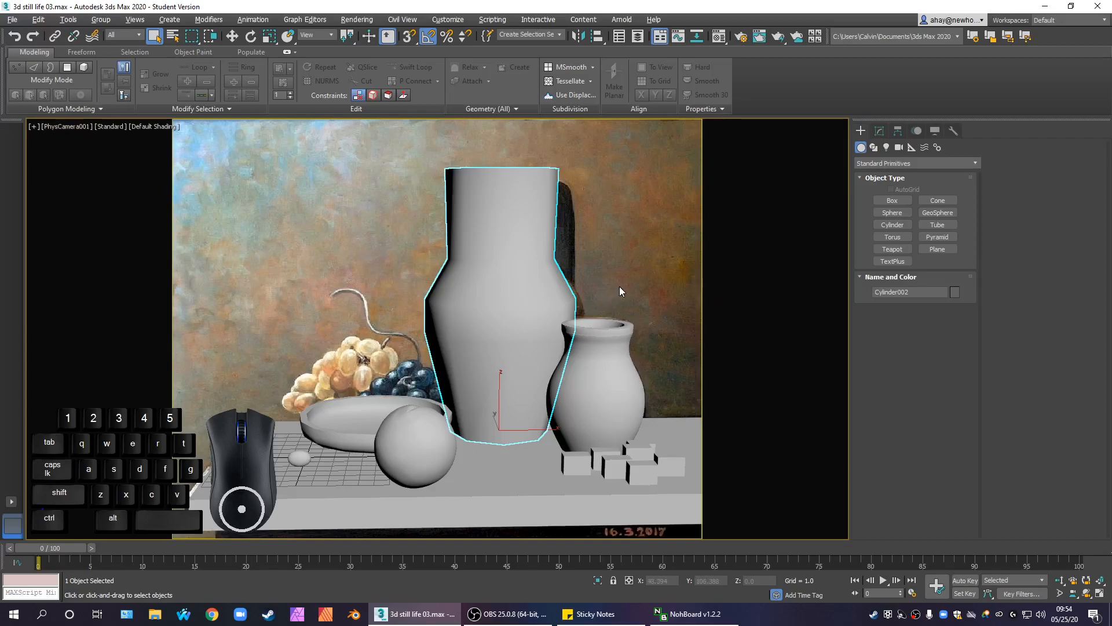
key(p)
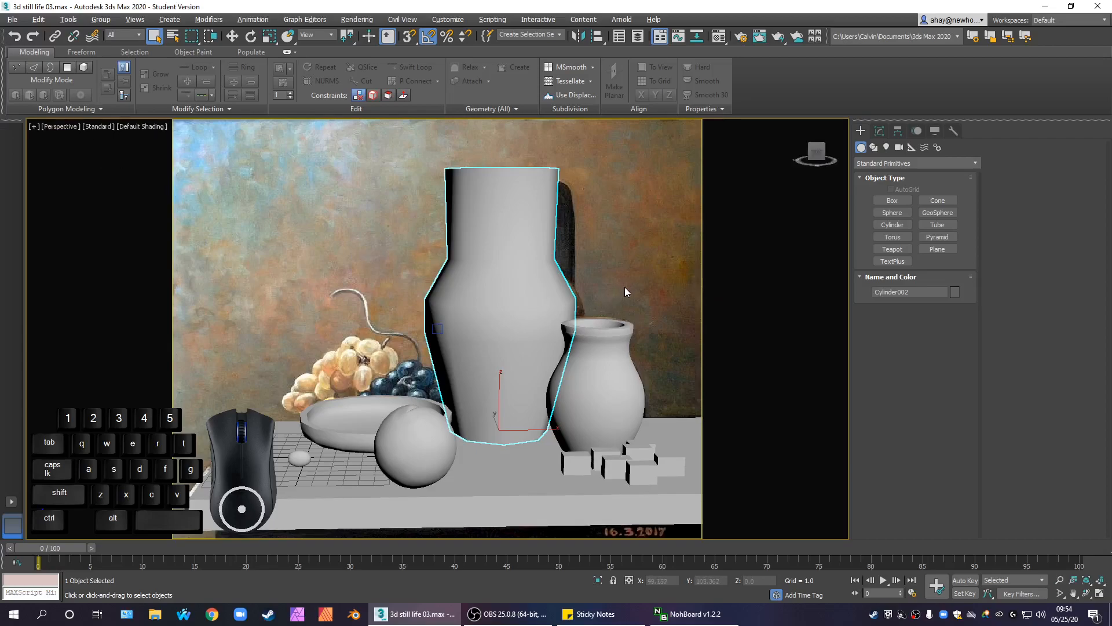
scroll(624, 287, down, 5)
alt+middle_drag(598, 371, 526, 314)
alt+middle_drag(456, 384, 517, 422)
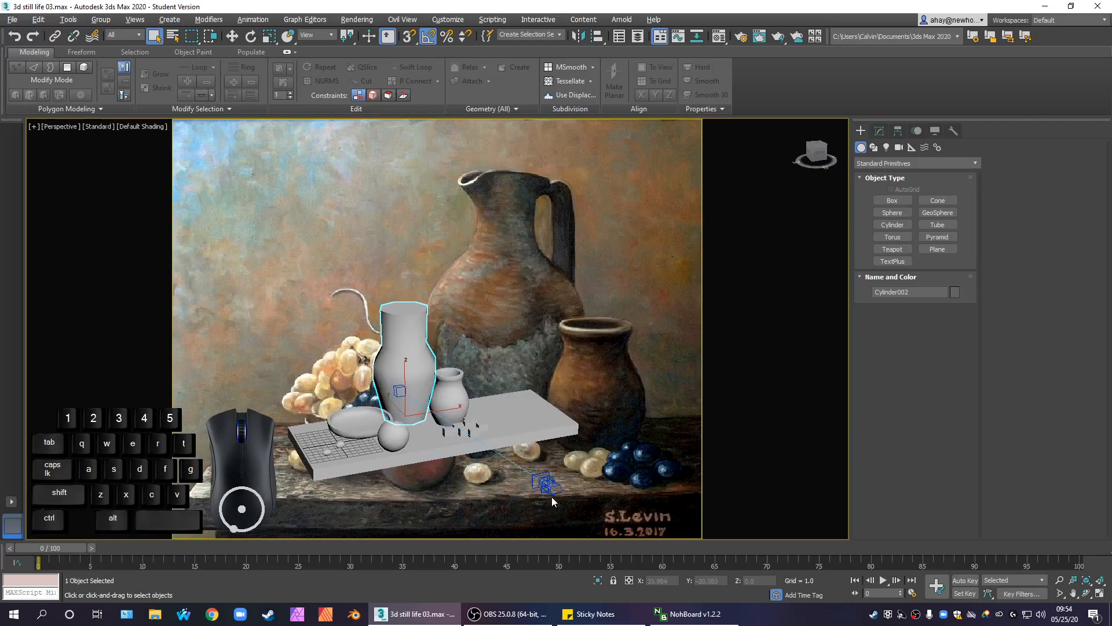
click(521, 485)
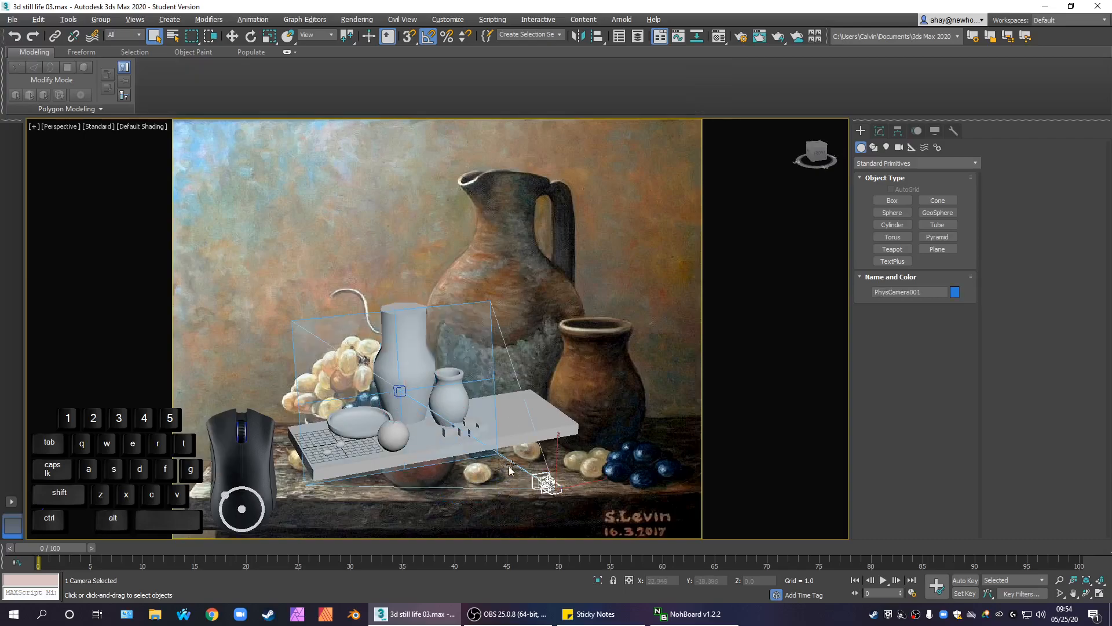
alt+middle_drag(423, 331, 410, 409)
click(410, 408)
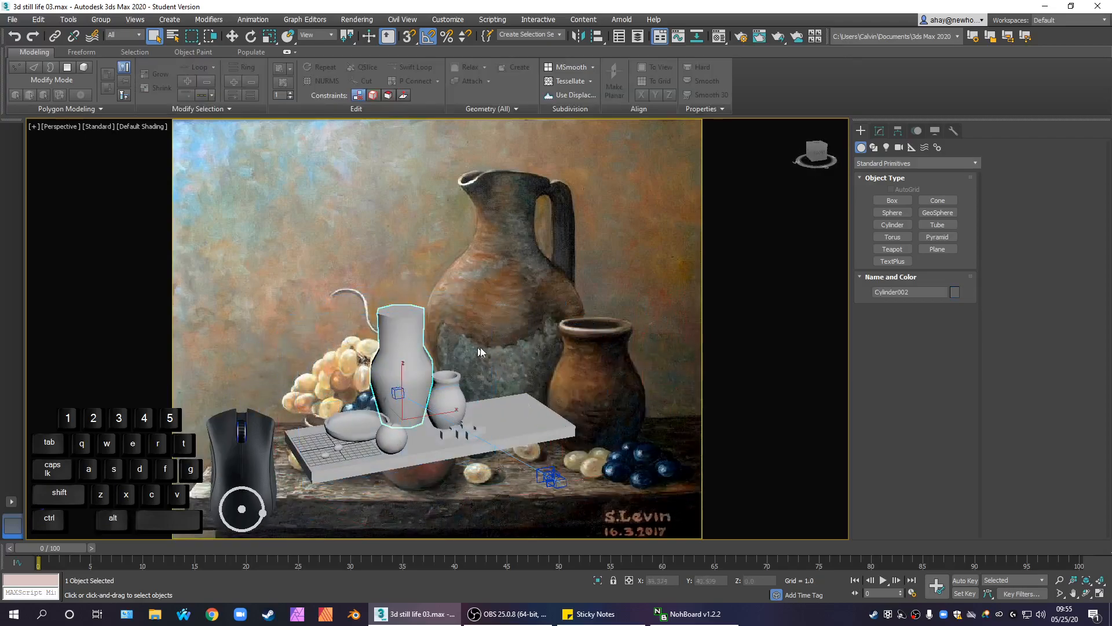
scroll(511, 346, up, 6)
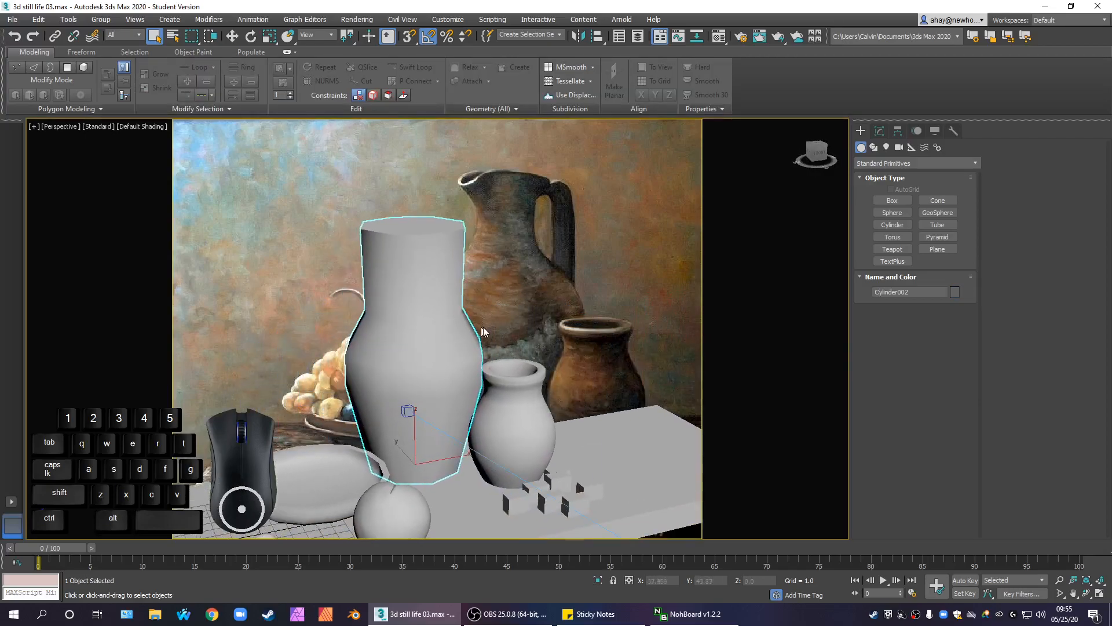
Step: Display edged faces on the models and open the tall vase's Editable Poly parameters for modification
alt+middle_drag(496, 331, 467, 315)
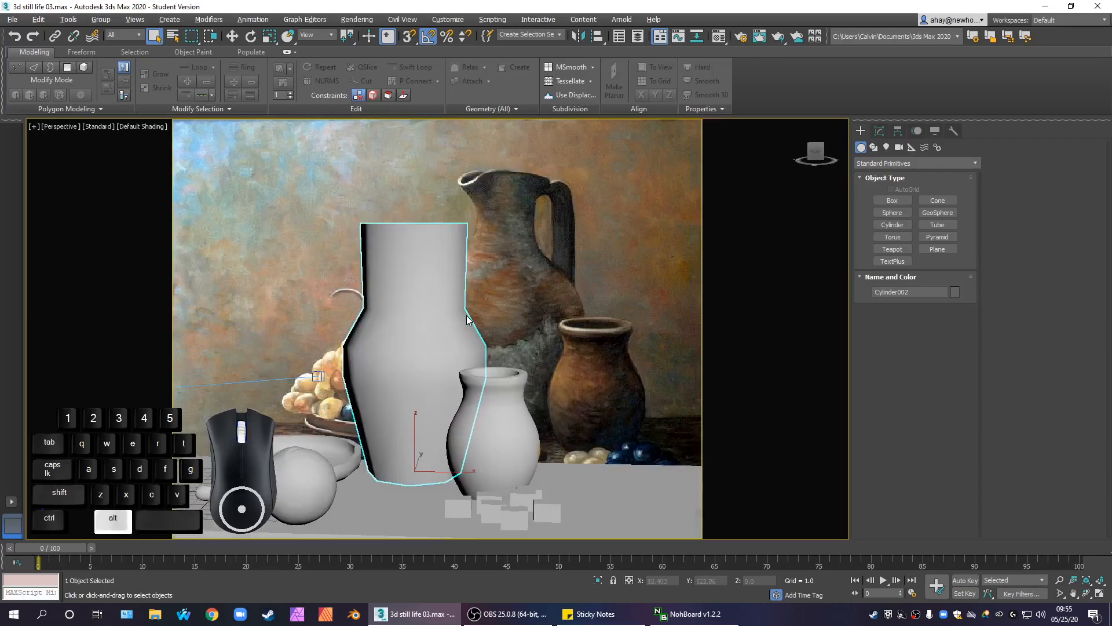
mouse_move(515, 346)
alt+middle_down()
mouse_move(422, 352)
mouse_move(523, 343)
alt+middle_up()
scroll(471, 277, up, 2)
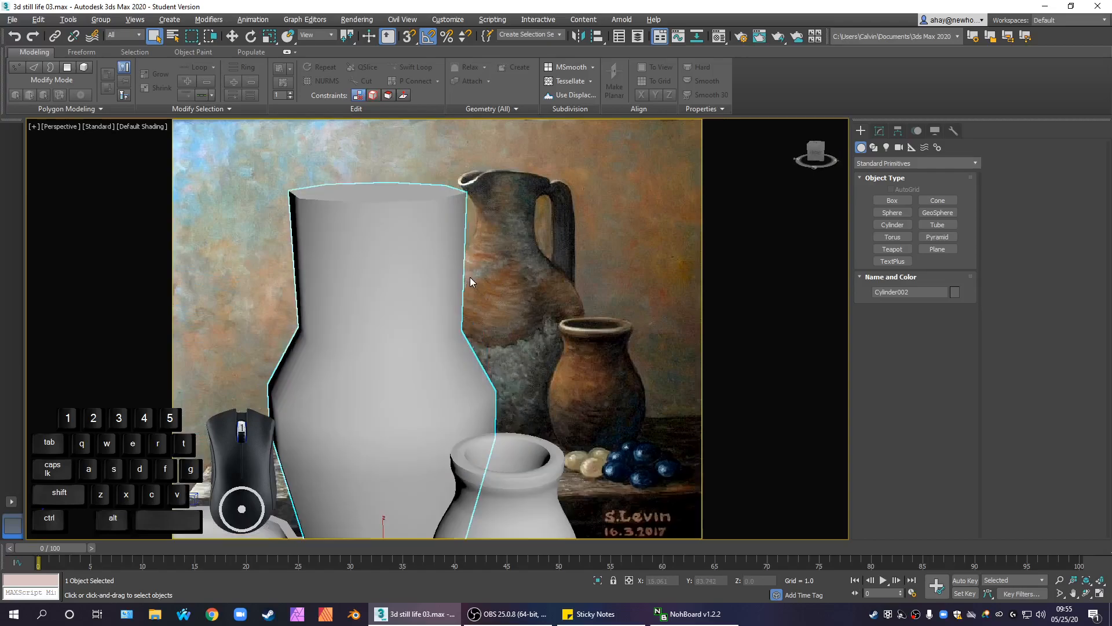
scroll(471, 277, down, 3)
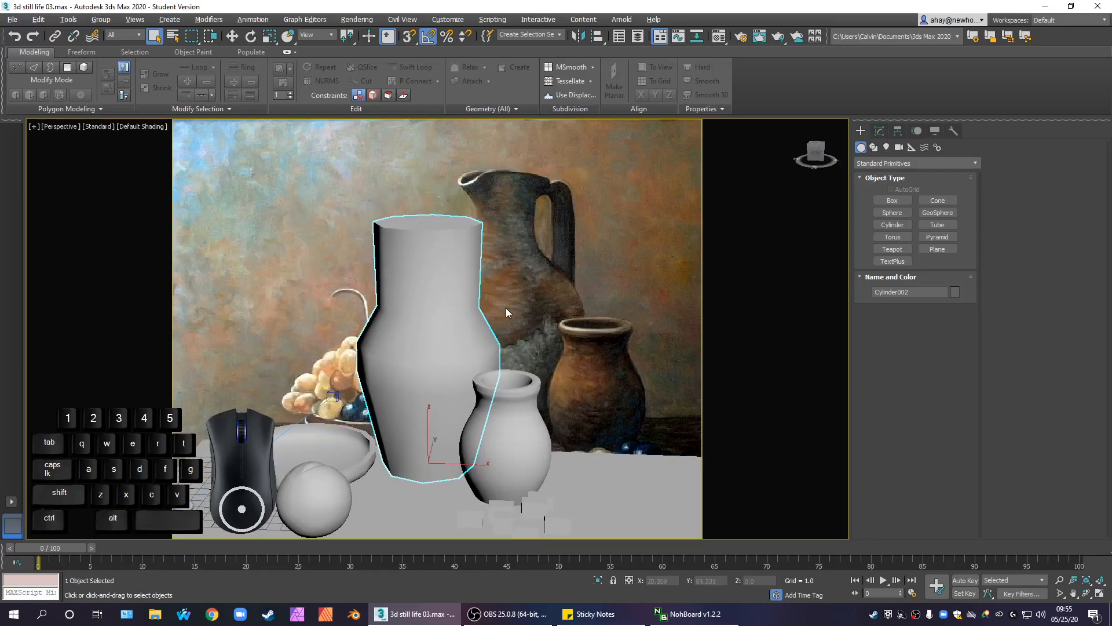
key(F4)
alt+middle_drag(367, 310, 523, 342)
click(887, 130)
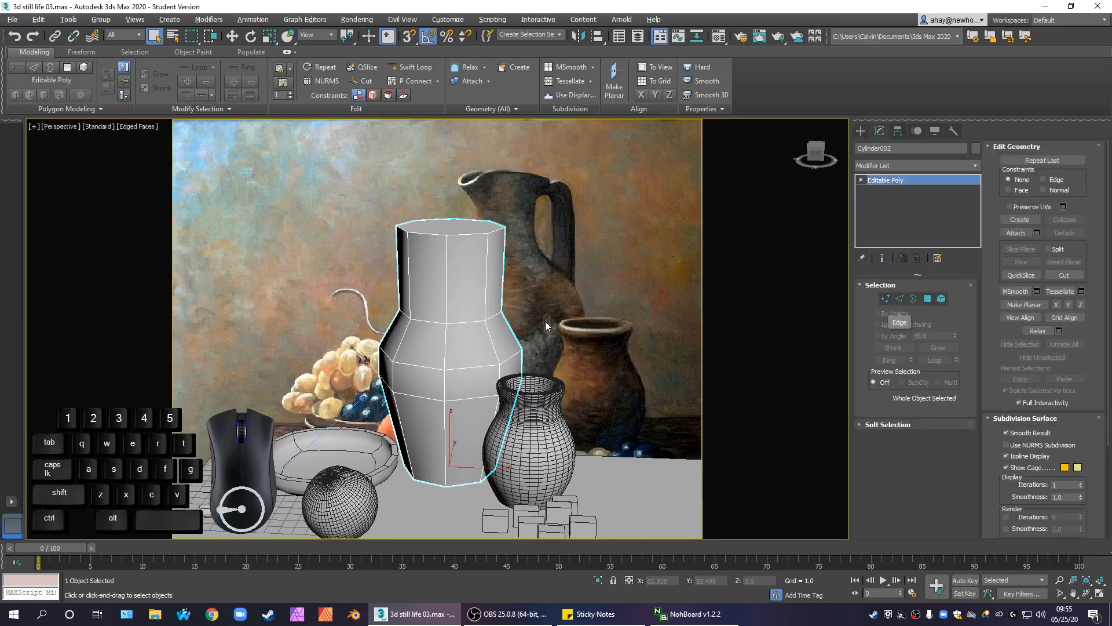
Step: Select the vertical edges around the tall vase's neck and connect them with 2 segments
key(2)
mouse_move(542, 288)
alt+middle_down()
mouse_move(556, 284)
mouse_move(541, 276)
alt+middle_up()
drag(541, 271, 351, 253)
alt+middle_drag(498, 307, 497, 273)
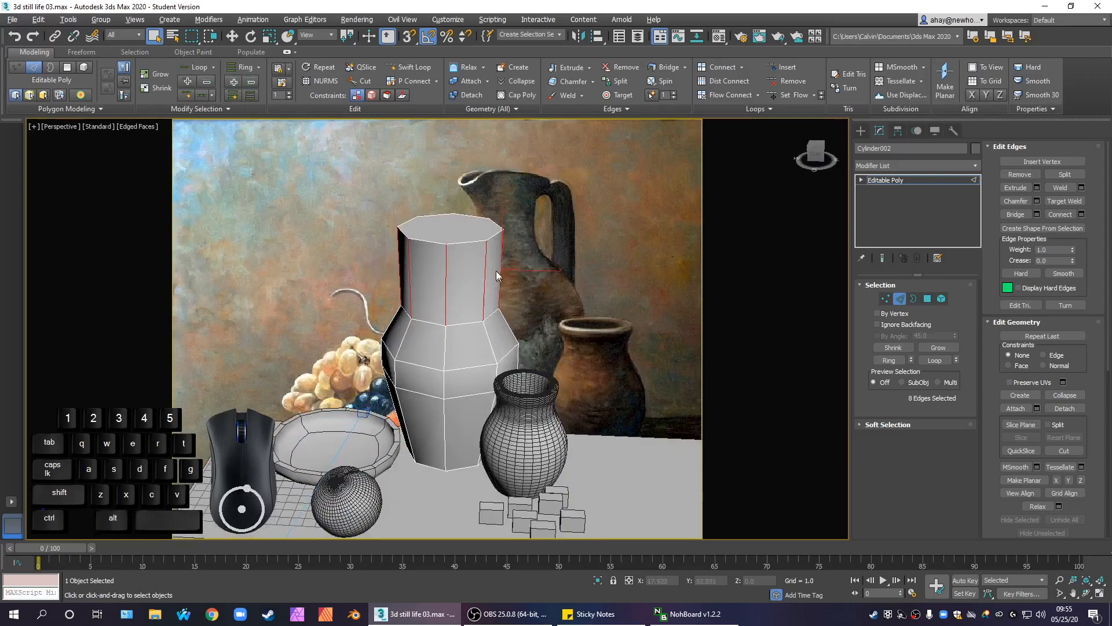
scroll(497, 273, up, 3)
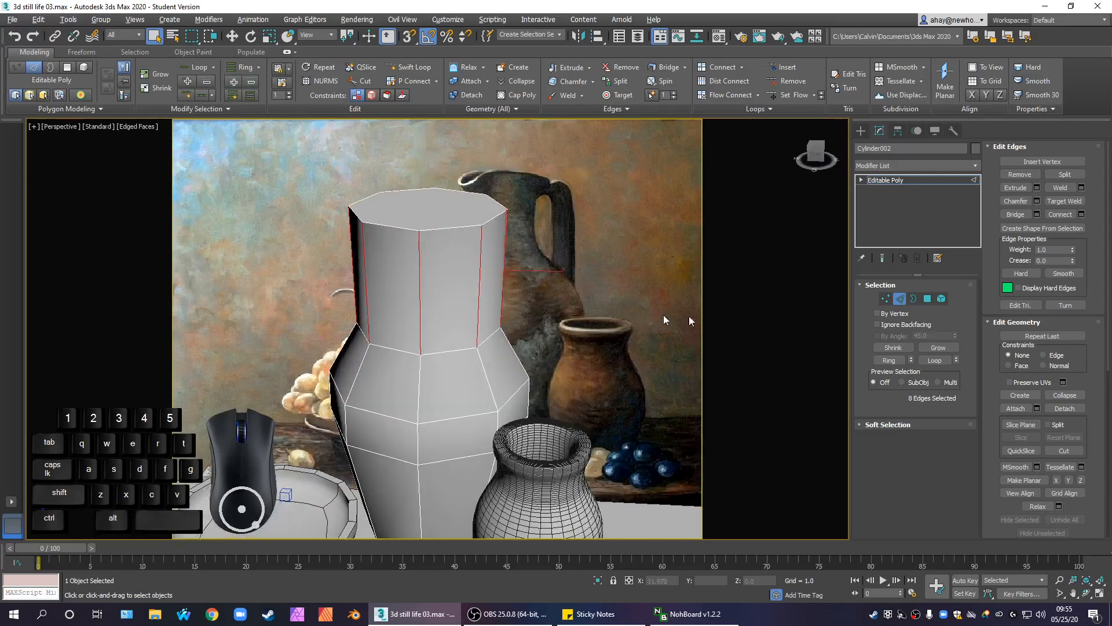
click(1082, 214)
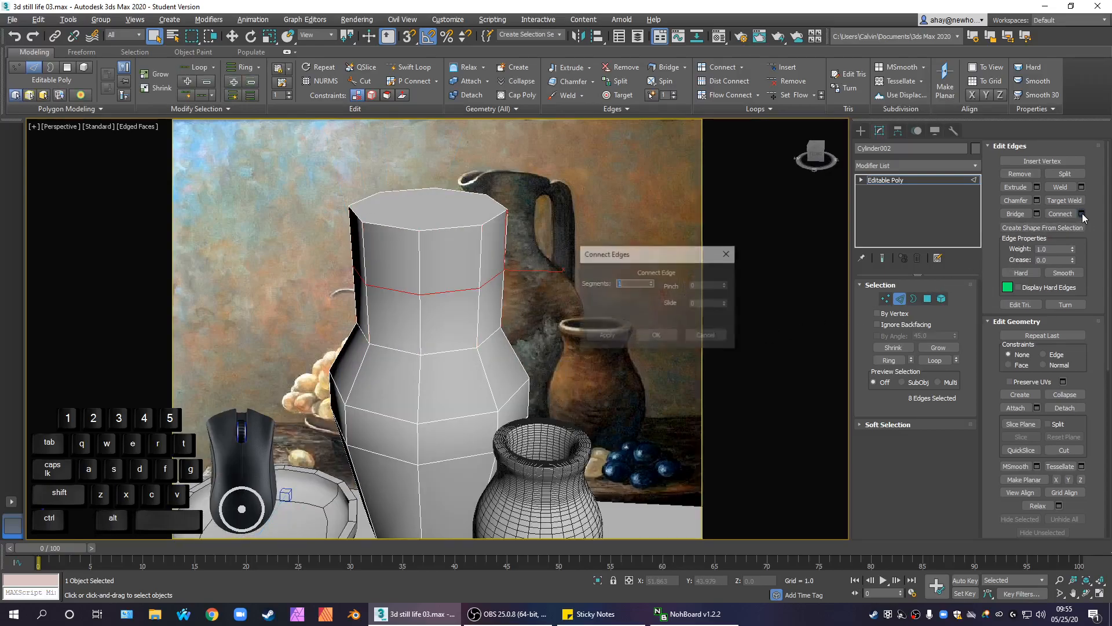
click(653, 281)
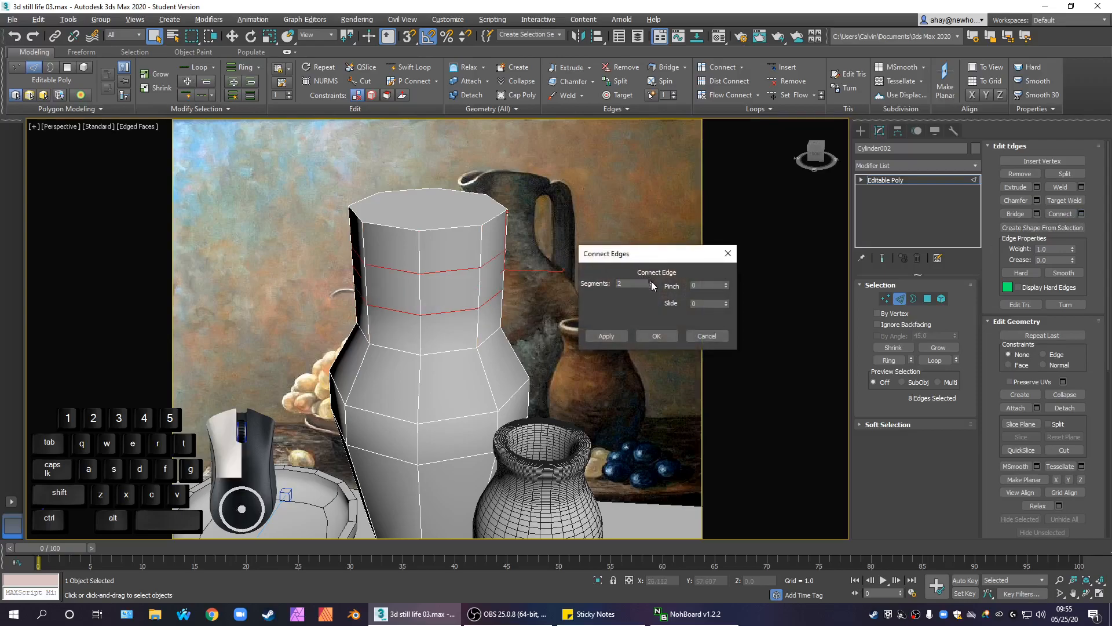
click(656, 336)
Step: Scale the two new edge loops inward to narrow the vase's neck, and clear the selection
alt+middle_drag(548, 335, 547, 329)
key(r)
drag(407, 295, 418, 290)
alt+middle_drag(517, 318, 506, 272)
scroll(510, 258, up, 3)
click(512, 249)
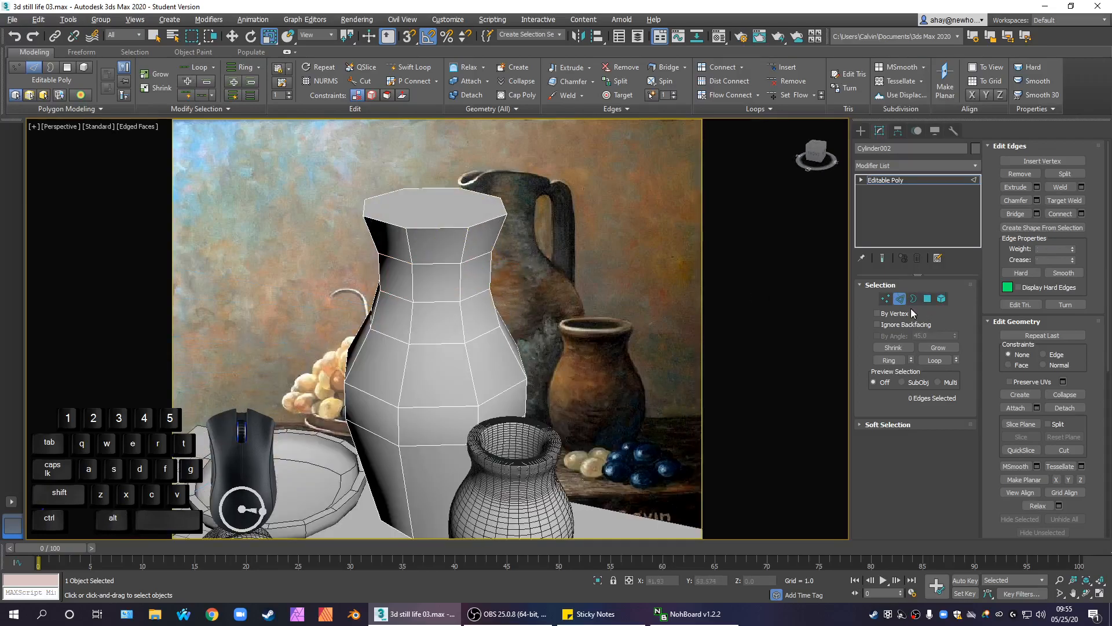
Step: Delete the polygon capping the top of the tall vase to open its mouth
click(927, 301)
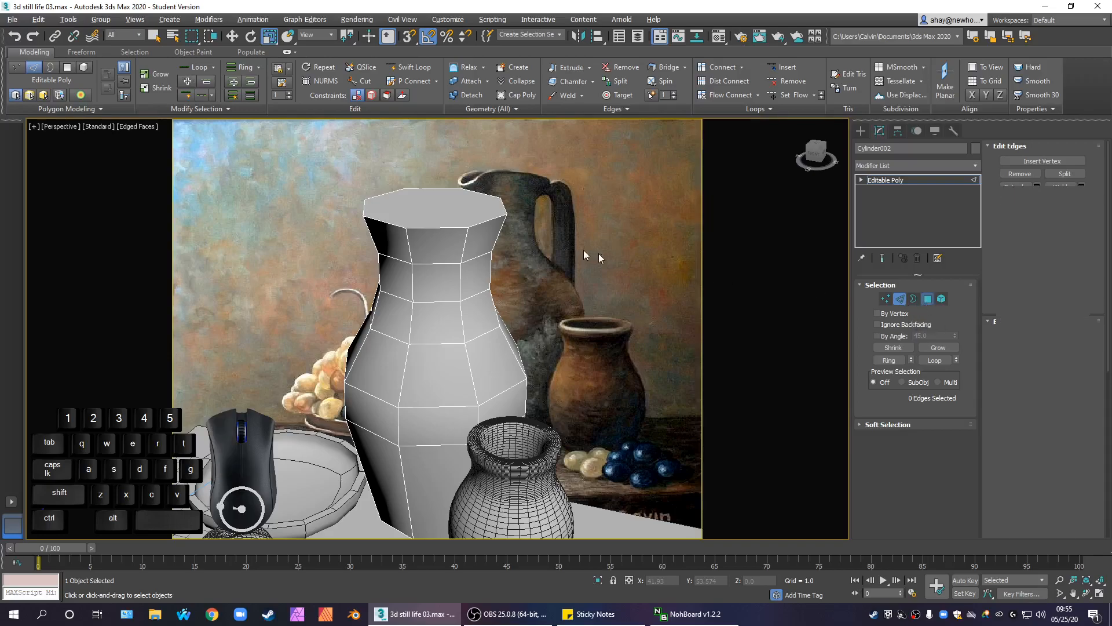
click(433, 214)
key(Delete)
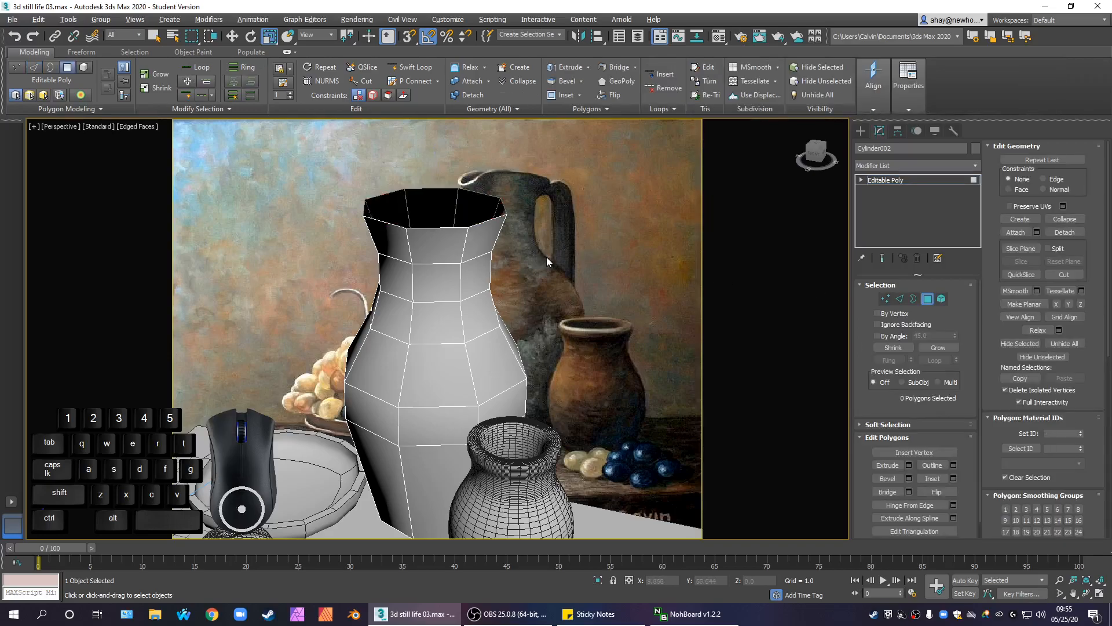
alt+middle_drag(540, 252, 576, 244)
scroll(571, 269, down, 5)
scroll(533, 251, up, 5)
Step: Select the three rim vertices on the spout side and move them outward and upward
click(885, 298)
drag(471, 244, 475, 245)
alt+middle_drag(475, 245, 519, 225)
scroll(458, 242, up, 3)
key(w)
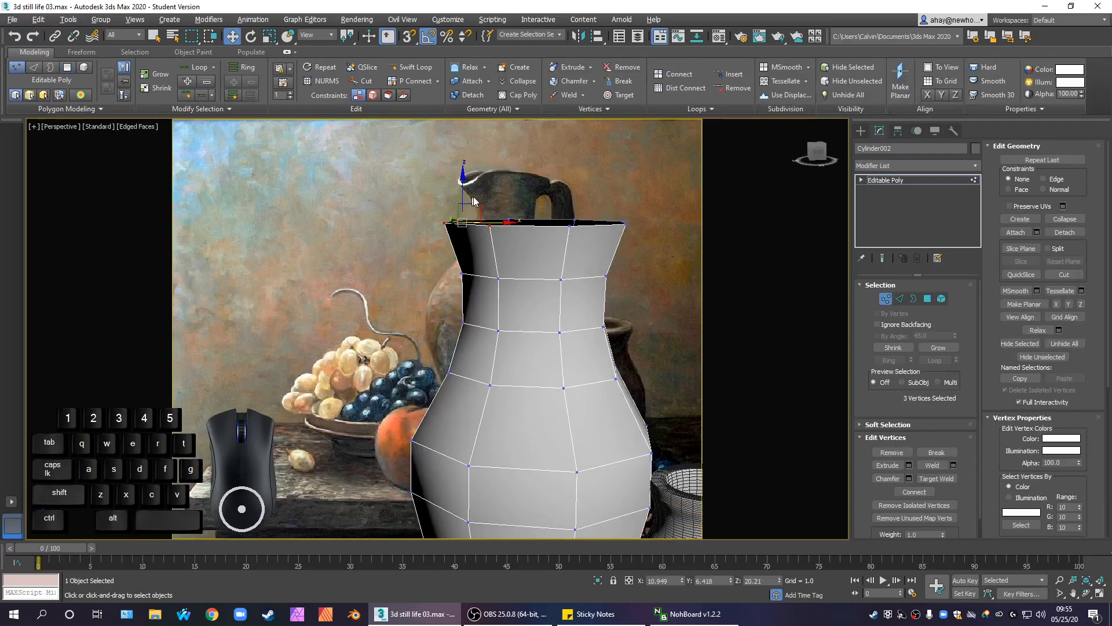
drag(475, 204, 452, 185)
Step: Move the single vertex at the tip of the spout farther outward and slightly down
alt+middle_drag(413, 198, 397, 221)
click(429, 209)
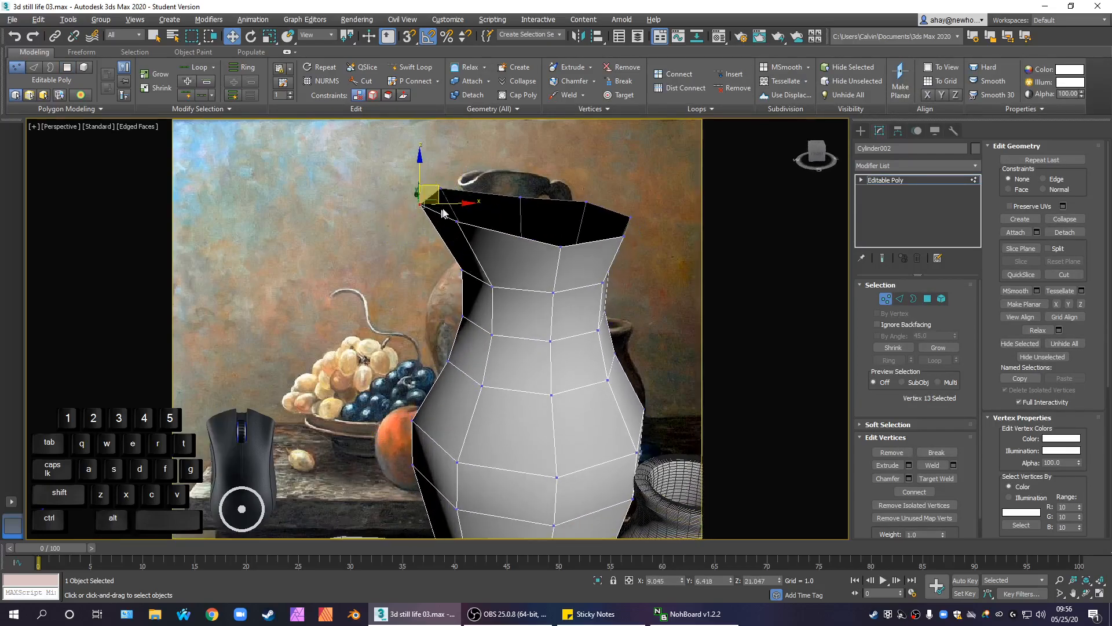
drag(440, 193, 416, 190)
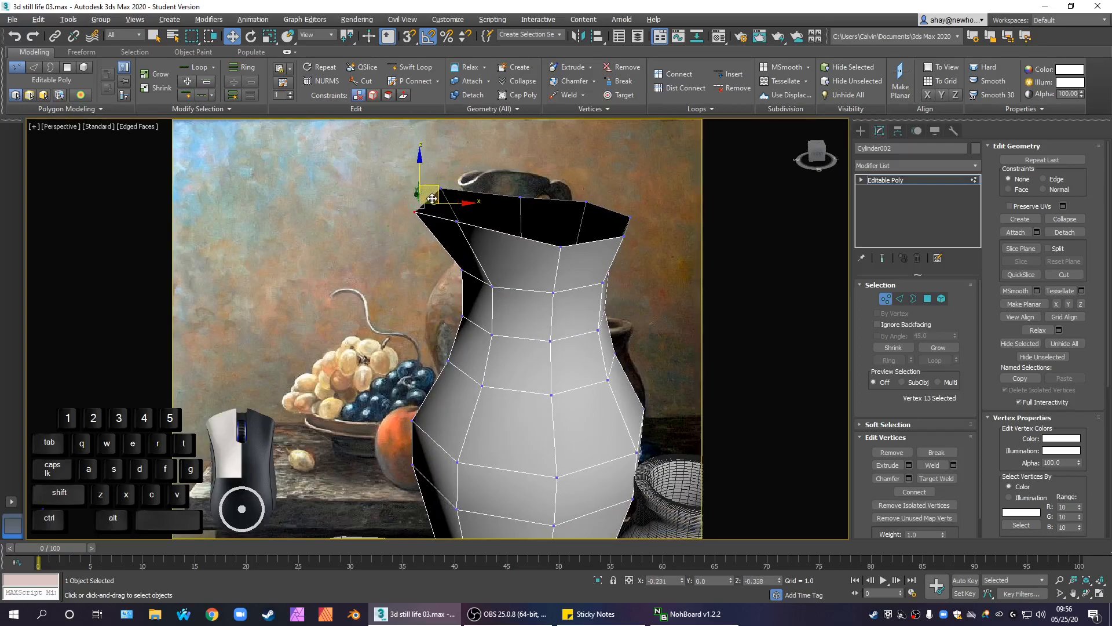
alt+middle_drag(450, 279, 544, 245)
Step: Select the eight rim vertices and scale them to adjust the flare of the vase's mouth
drag(533, 232, 300, 169)
key(r)
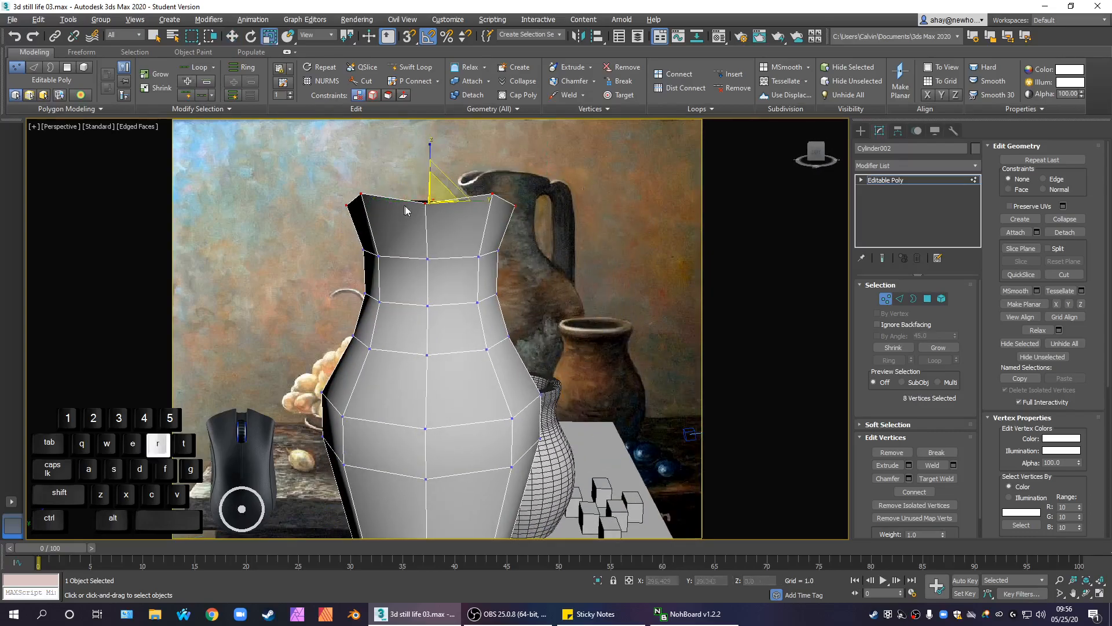
drag(476, 198, 477, 199)
mouse_move(476, 198)
alt+middle_down()
mouse_move(435, 248)
mouse_move(336, 257)
mouse_move(525, 243)
mouse_move(530, 259)
mouse_move(433, 250)
mouse_move(480, 212)
alt+middle_up()
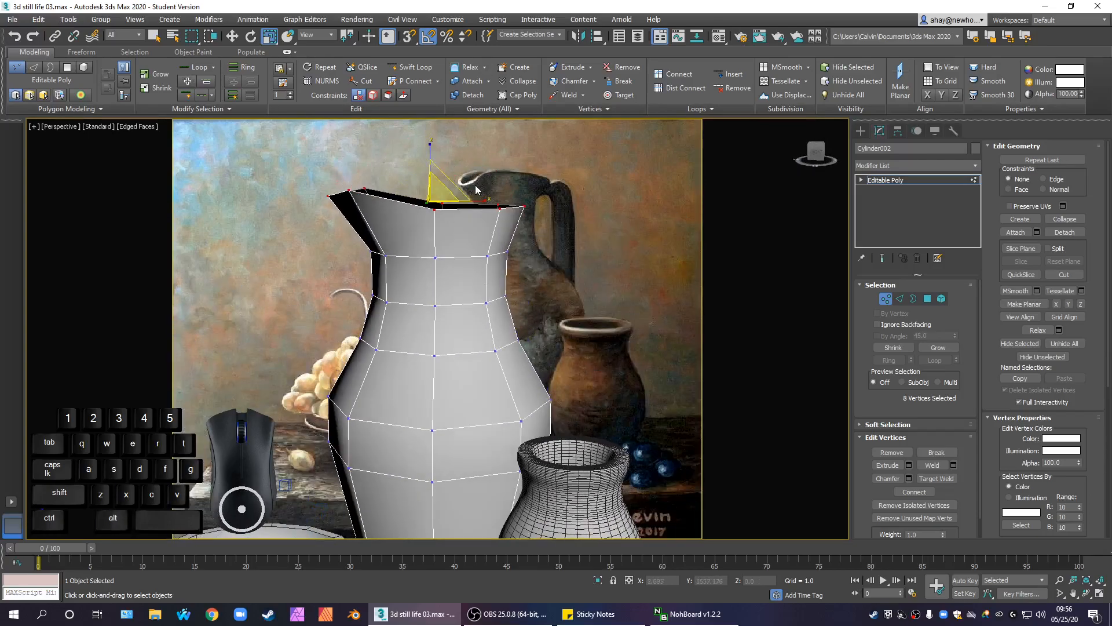
click(488, 194)
drag(469, 189, 557, 207)
key(w)
click(523, 253)
Step: Select the ring of vertical edges just below the rim and add one edge loop with Flow Connect
scroll(508, 236, down, 4)
alt+middle_drag(505, 235, 543, 268)
scroll(415, 216, up, 3)
middle_drag(415, 217, 413, 252)
scroll(436, 256, up, 2)
scroll(400, 259, down, 2)
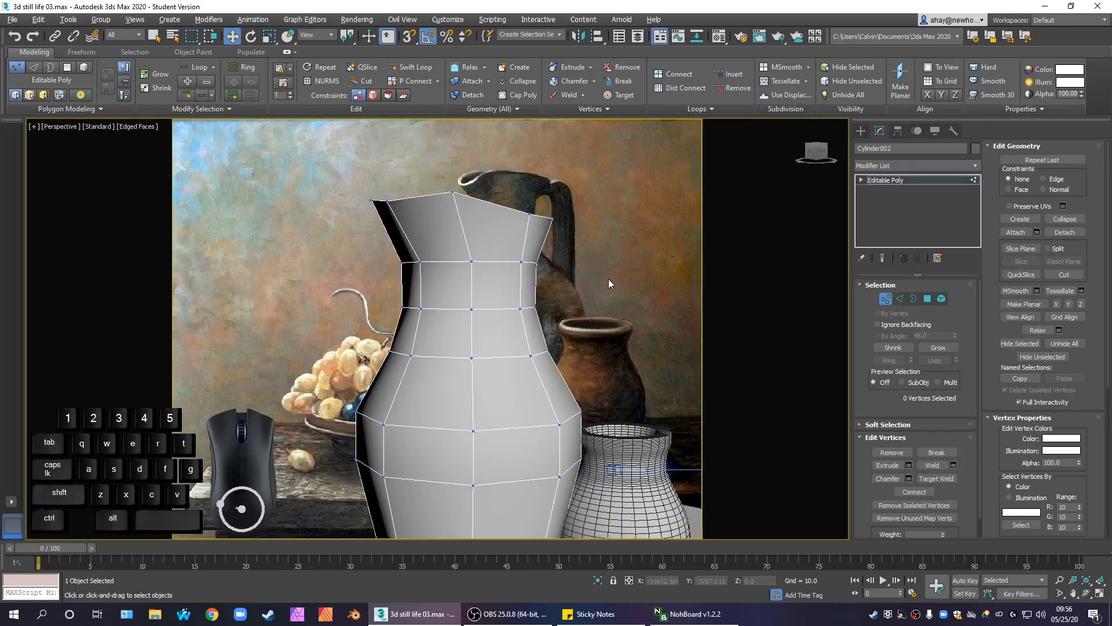
click(899, 298)
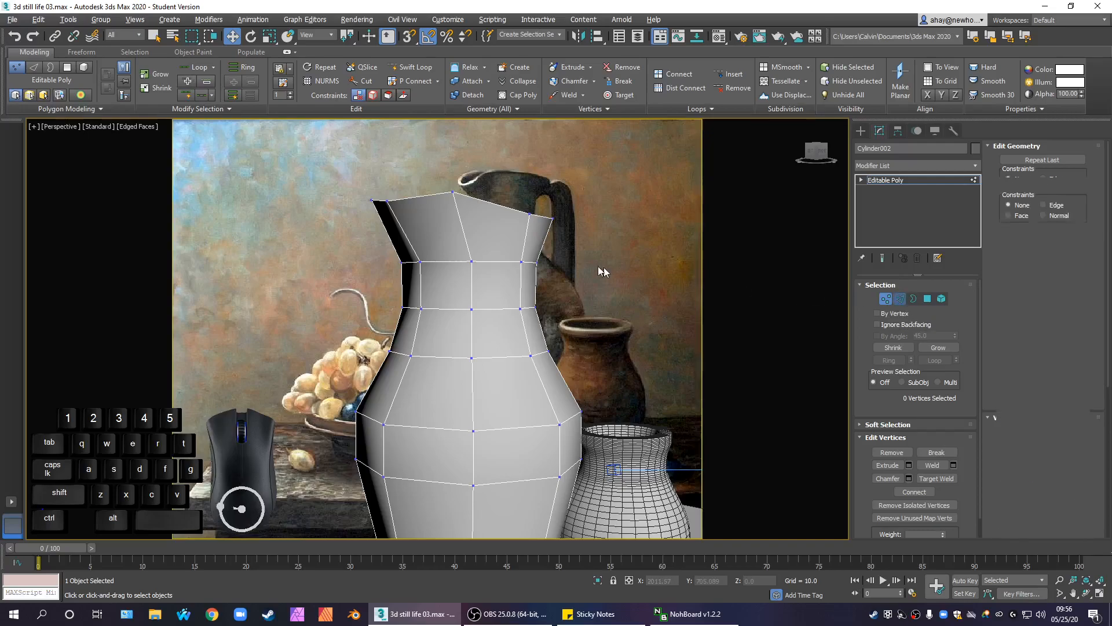
click(889, 362)
click(732, 95)
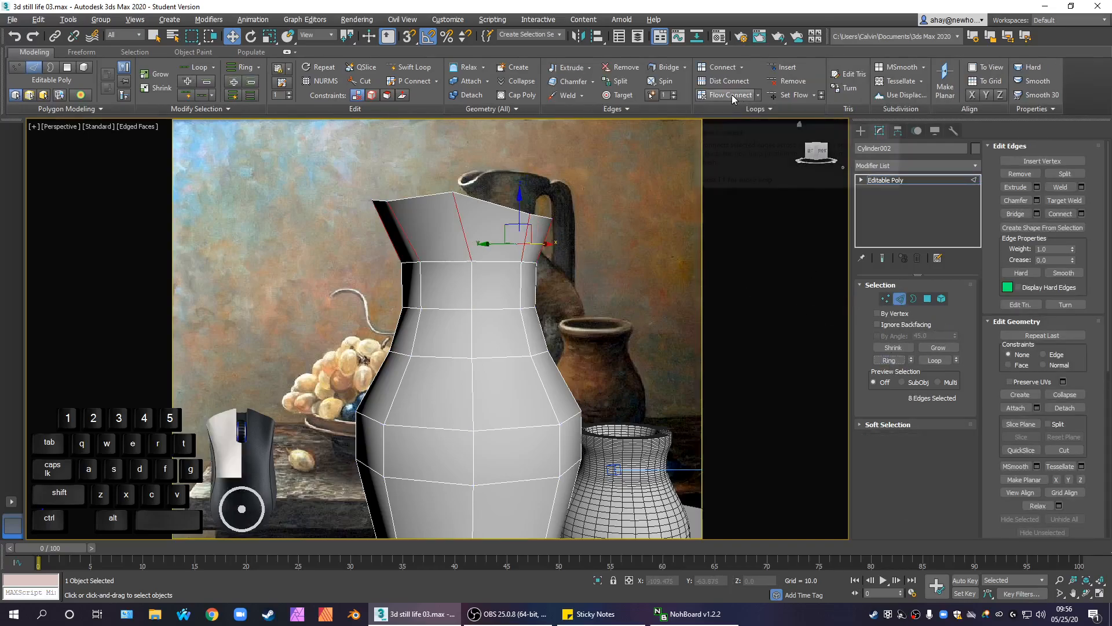
Step: Convert the new edge loop below the rim to its eight vertices and scale them to refine the neck
alt+middle_drag(606, 290, 698, 297)
click(886, 298)
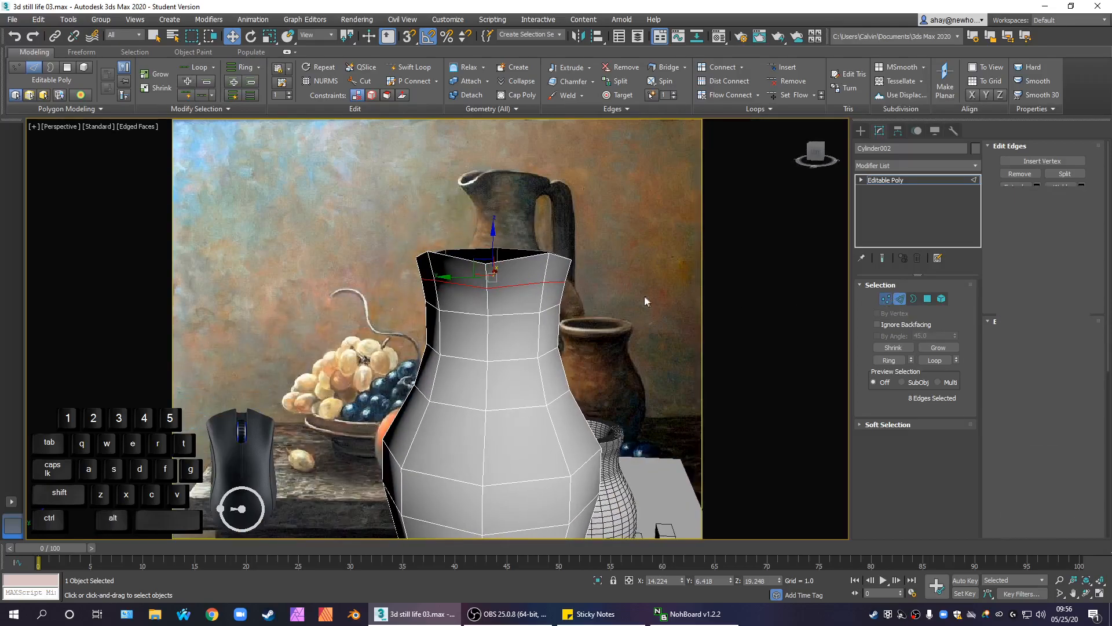
drag(581, 288, 539, 282)
alt+middle_drag(586, 311, 587, 294)
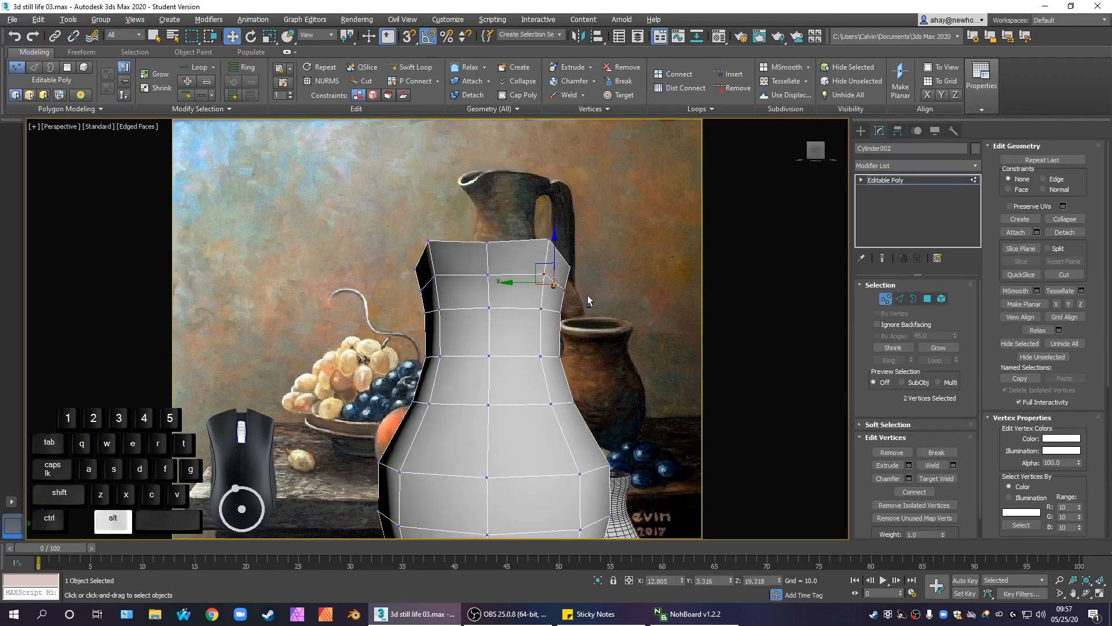
click(900, 299)
alt+middle_drag(592, 297, 578, 325)
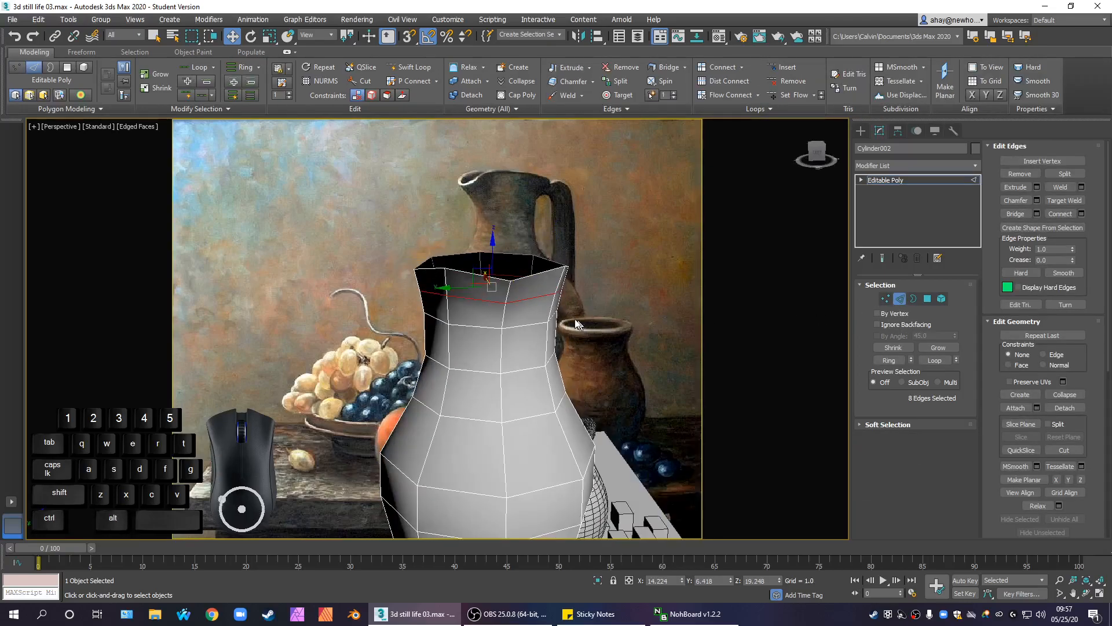
ctrl+click(887, 299)
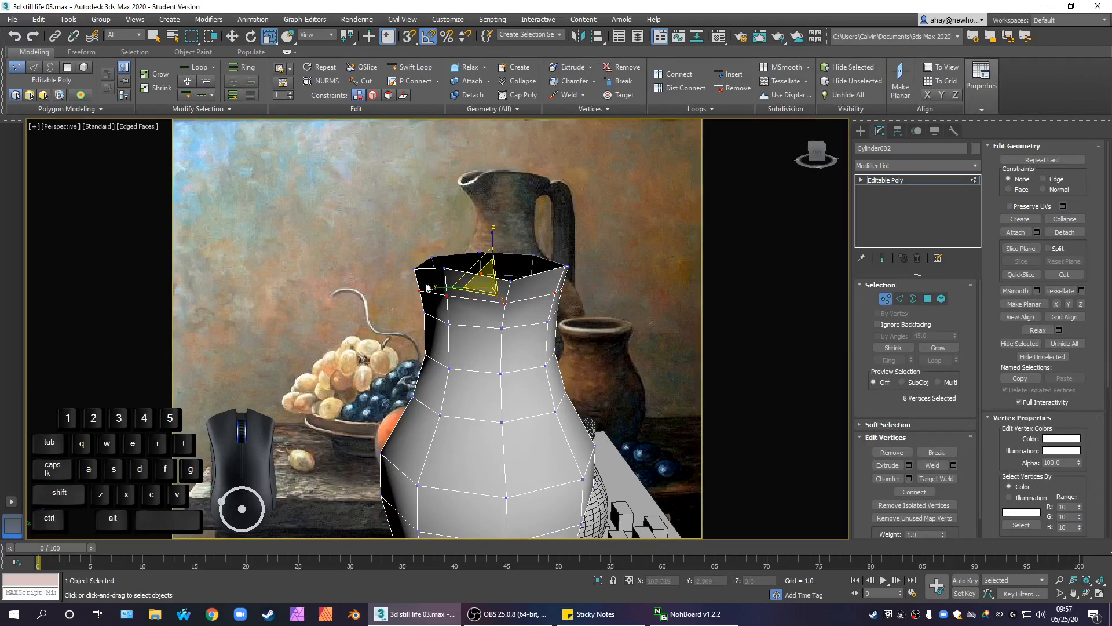
key(r)
drag(446, 286, 444, 285)
Step: Select the next ring of eight neck vertices down and scale it to refine the neck's profile
alt+middle_drag(465, 318, 461, 297)
drag(400, 300, 599, 342)
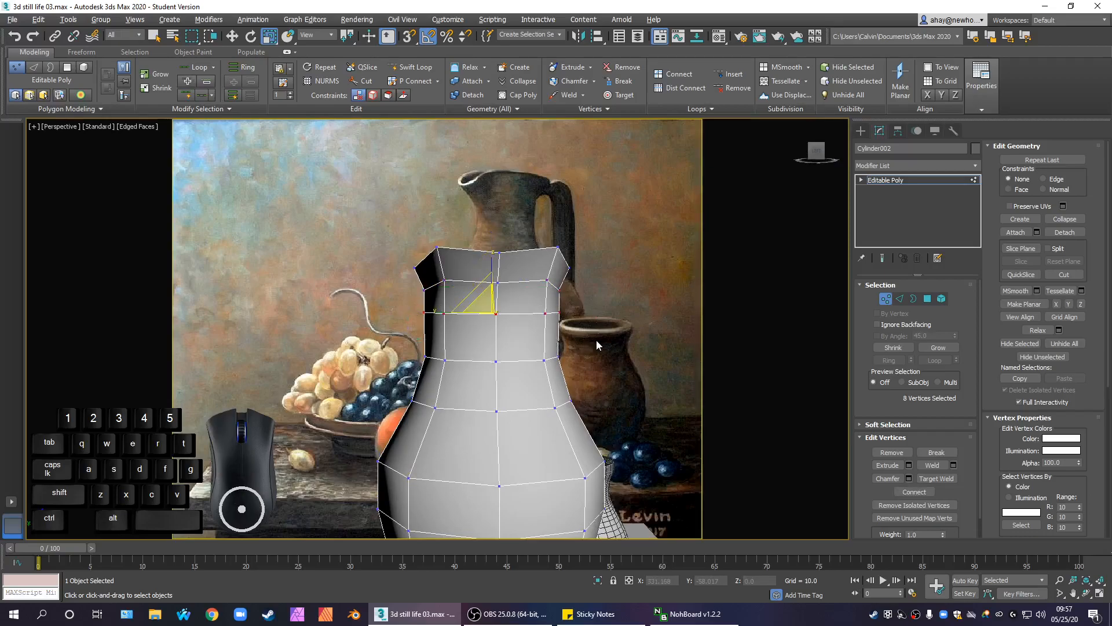
drag(452, 318, 446, 311)
alt+middle_drag(526, 346, 481, 335)
Step: Select two opposite vertices on the vase's rim and scale them to adjust the mouth's width
drag(467, 233, 515, 276)
alt+middle_drag(517, 277, 542, 296)
drag(533, 286, 533, 279)
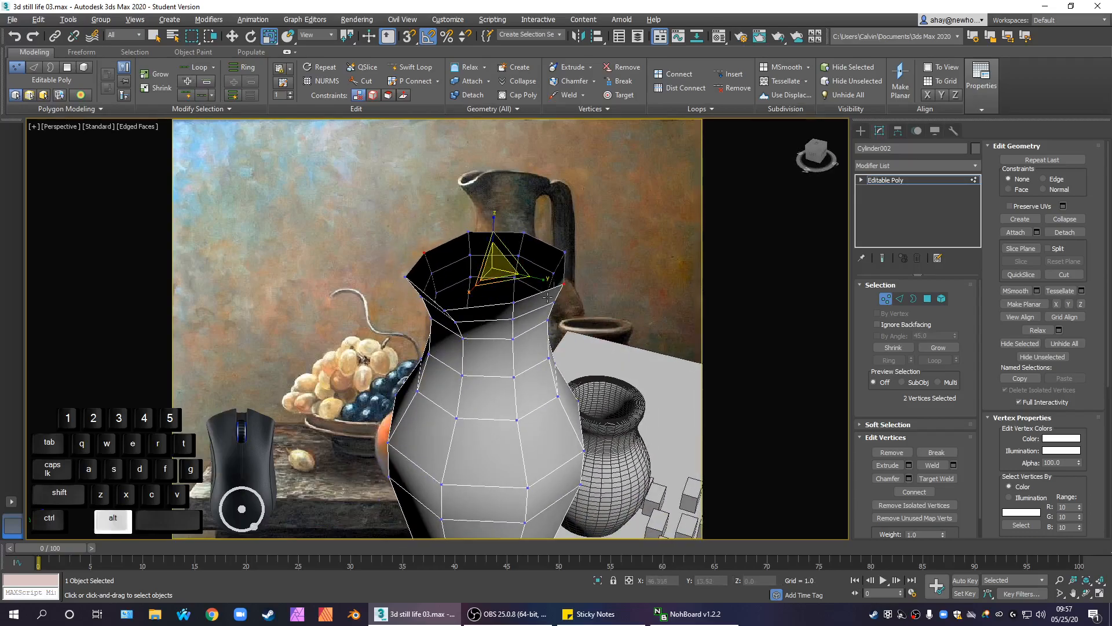
alt+middle_drag(534, 279, 597, 252)
Step: Move the selected pair of rim vertices to even out the mouth's outline, and clear the selection
key(w)
alt+middle_drag(531, 291, 499, 297)
drag(510, 244, 507, 250)
click(529, 317)
alt+middle_drag(545, 336, 637, 366)
alt+middle_drag(564, 367, 477, 330)
scroll(474, 290, up, 3)
alt+middle_drag(473, 288, 504, 288)
drag(397, 287, 455, 298)
click(483, 291)
Step: Select four vertices on the sides of the rim and scale them to shape the mouth around the spout
scroll(502, 291, down, 3)
alt+middle_drag(504, 298, 443, 276)
scroll(557, 340, up, 3)
scroll(533, 311, down, 4)
scroll(525, 308, up, 4)
drag(430, 234, 481, 250)
alt+middle_drag(481, 255, 486, 278)
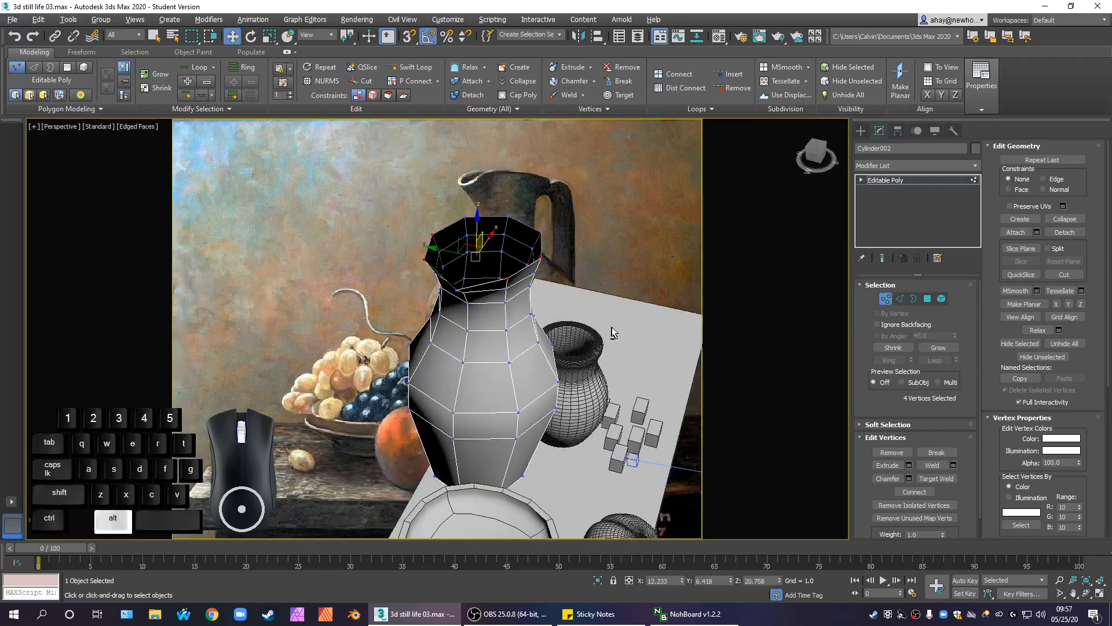
scroll(486, 279, up, 2)
key(r)
drag(495, 253, 526, 287)
alt+middle_drag(526, 286, 501, 262)
drag(497, 252, 501, 250)
scroll(508, 318, down, 3)
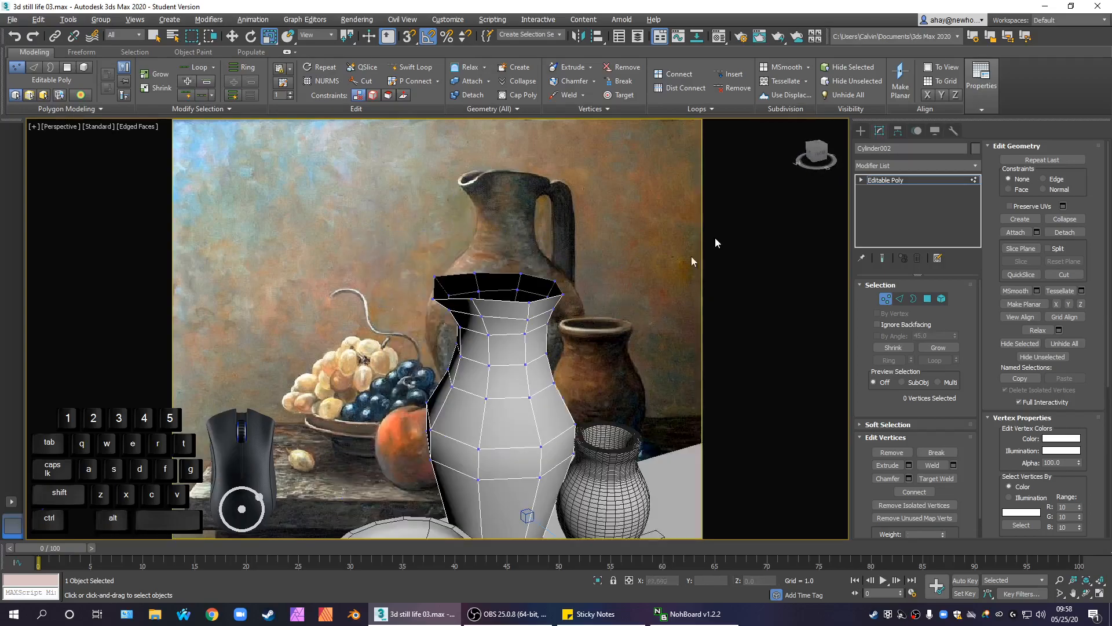
Step: Leave vertex editing and add a Shell modifier to the vase to give its walls thickness
click(902, 177)
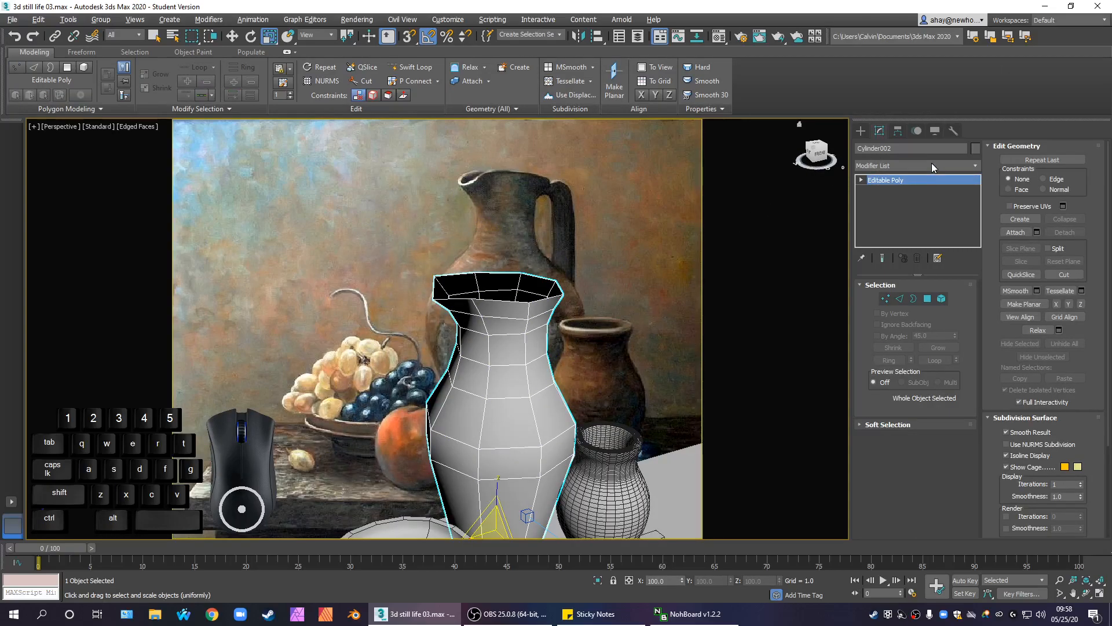
click(932, 165)
text(sh)
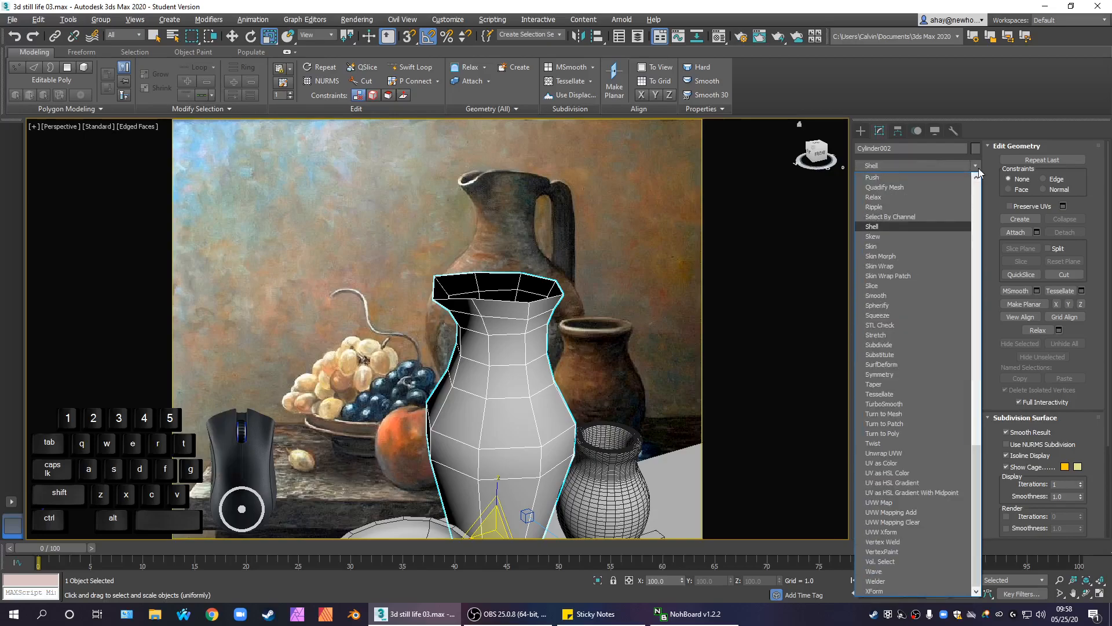
key(Return)
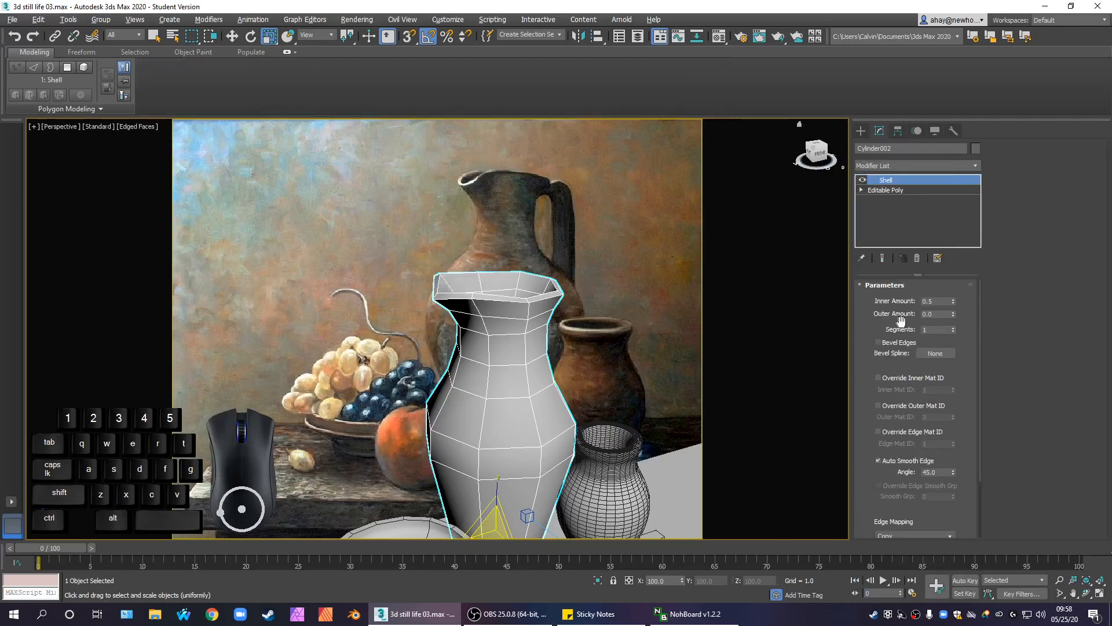
Step: Set the Shell modifier's inner amount to 0.3
click(923, 314)
scroll(504, 303, up, 3)
scroll(504, 305, down, 3)
mouse_move(504, 306)
alt+middle_down()
mouse_move(504, 348)
mouse_move(556, 339)
mouse_move(492, 295)
alt+middle_up()
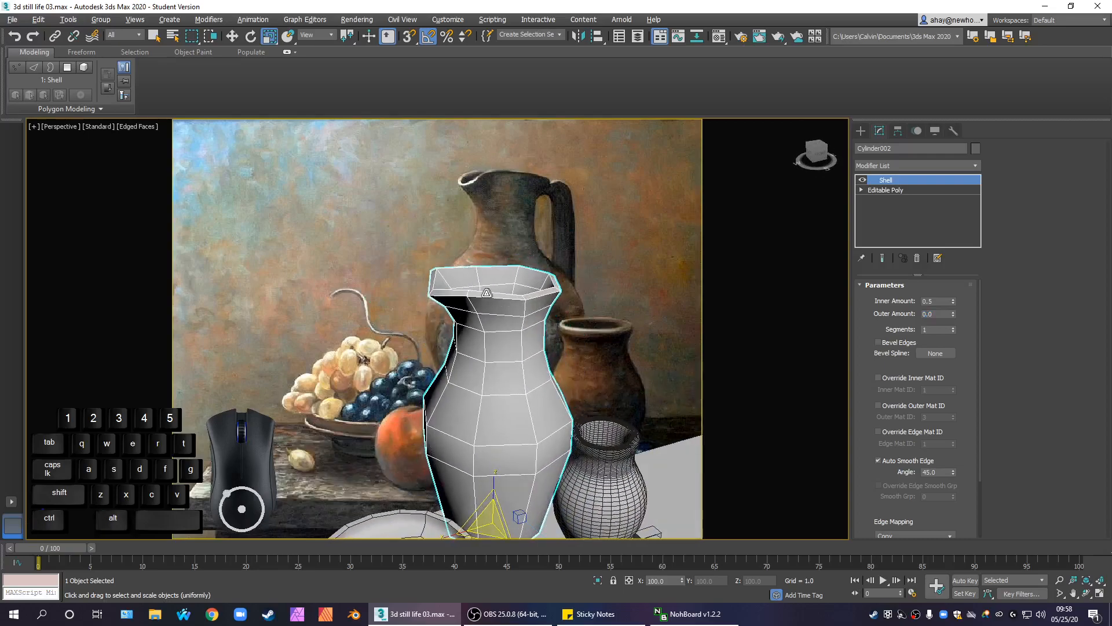
scroll(491, 294, up, 3)
scroll(479, 285, down, 1)
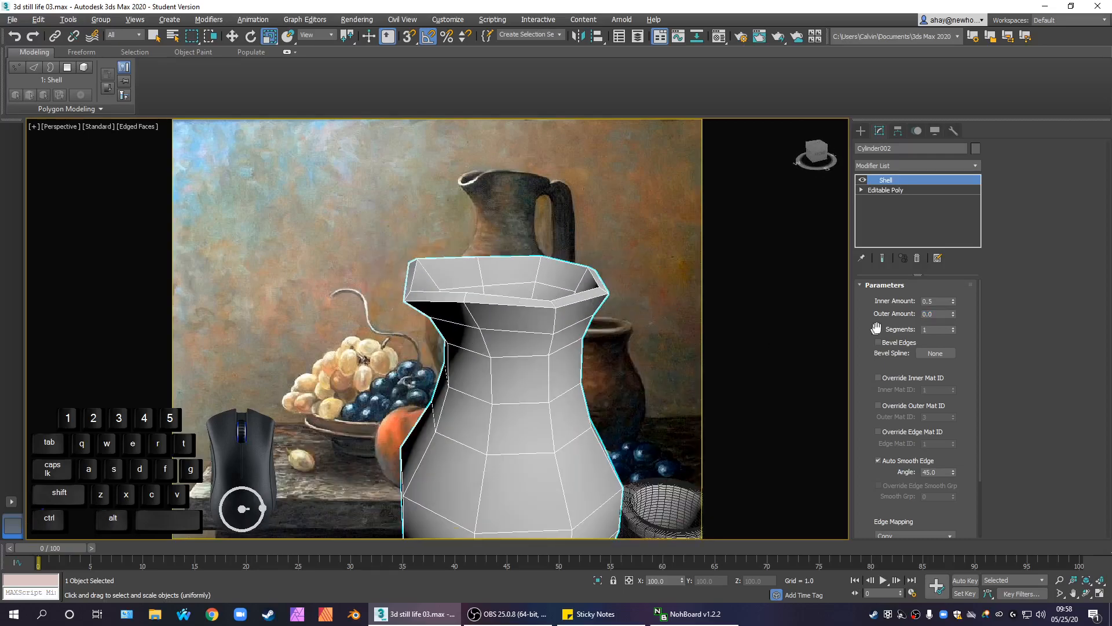
double_click(938, 301)
key(Return)
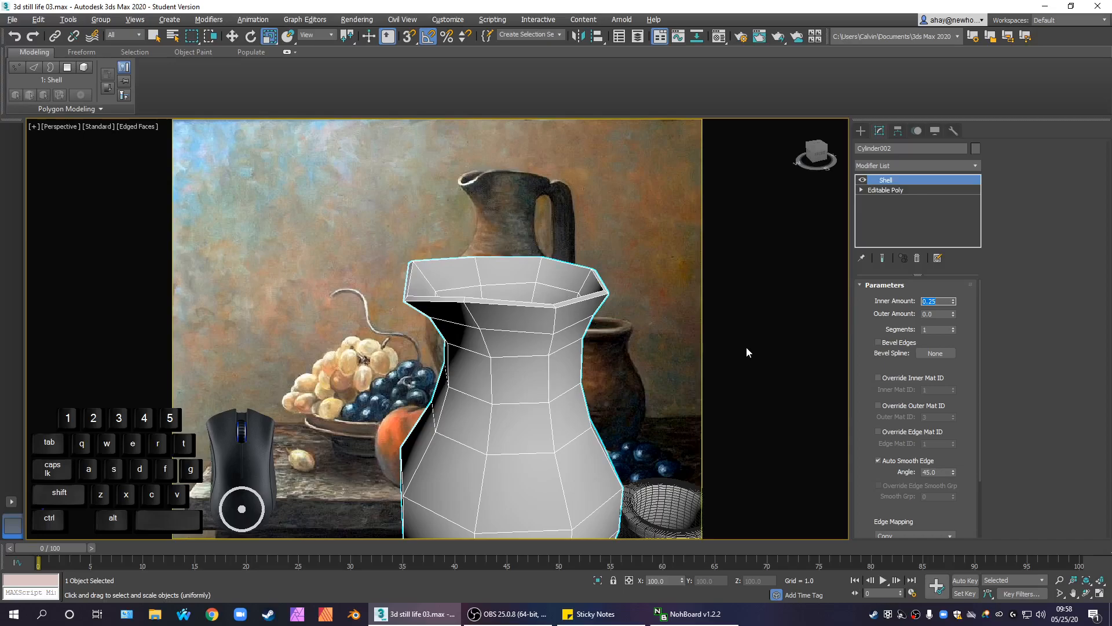
key(Return)
middle_drag(620, 370, 589, 369)
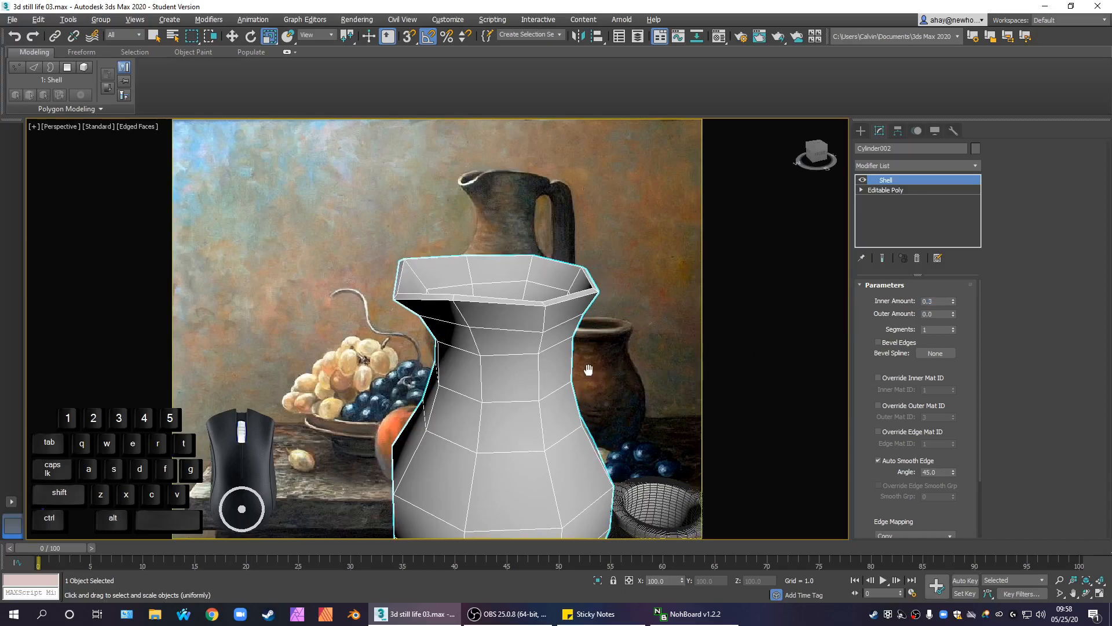
Step: Add an OpenSubdiv modifier above the Shell to smooth the vase
click(913, 166)
key(o)
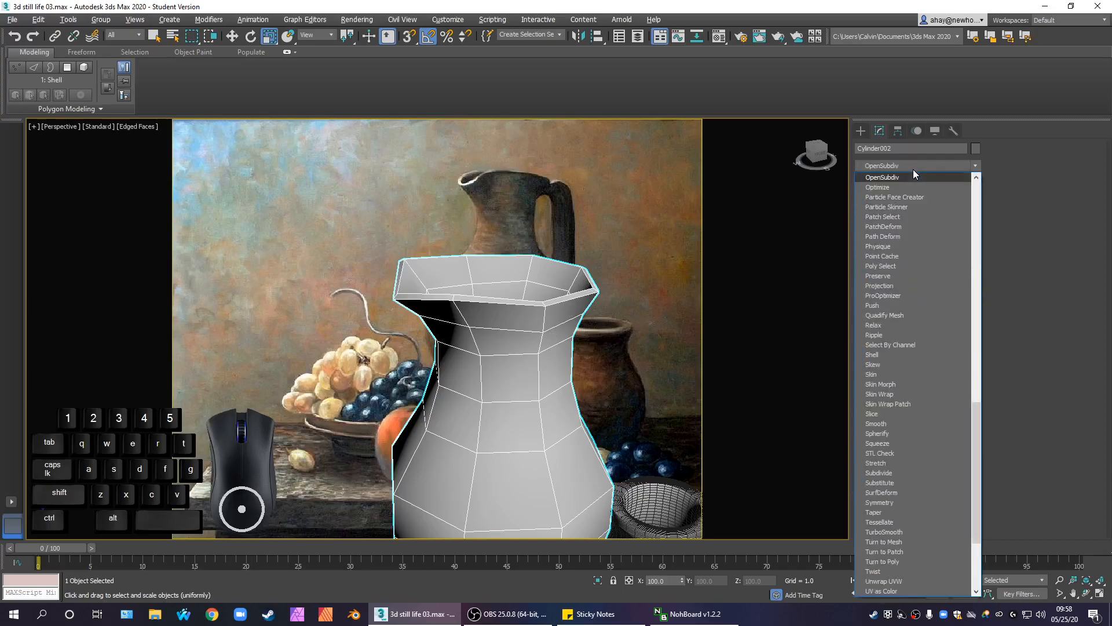
click(900, 176)
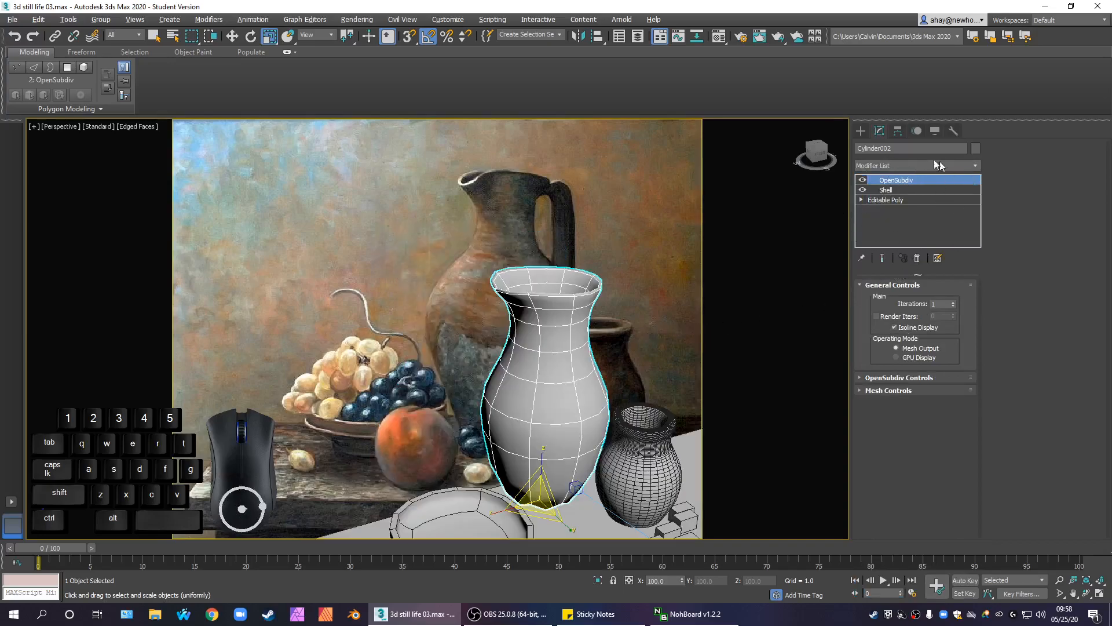
scroll(731, 338, down, 2)
scroll(716, 311, up, 2)
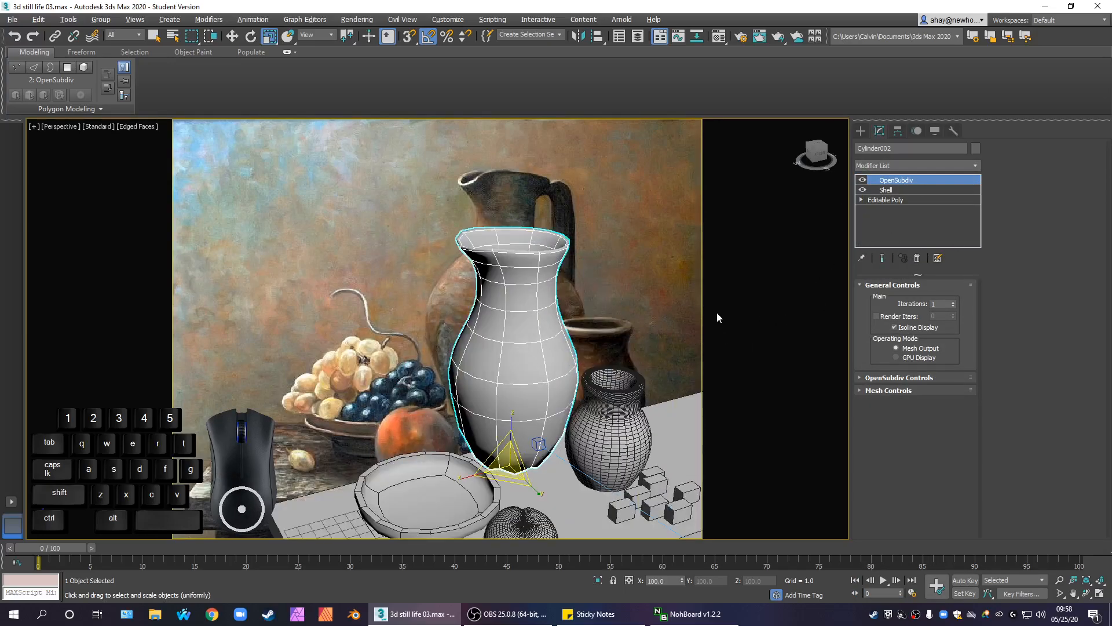
Step: Add an Edit Poly modifier above OpenSubdiv and enter polygon editing
click(920, 166)
key(e)
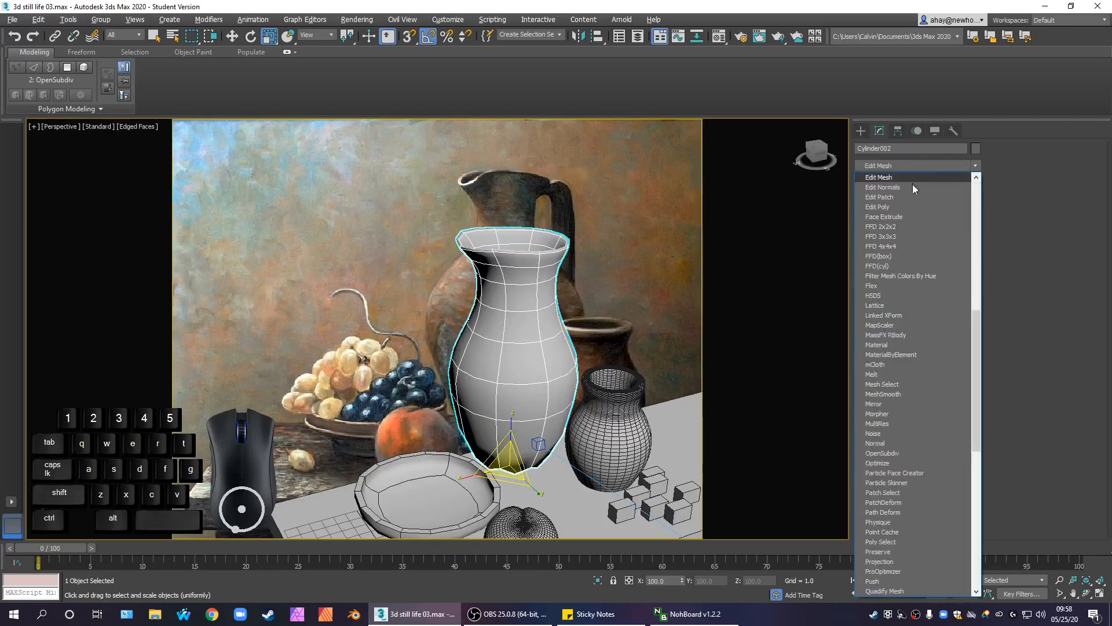
click(892, 206)
alt+middle_drag(630, 324, 585, 290)
scroll(588, 284, up, 3)
click(931, 376)
scroll(474, 242, up, 3)
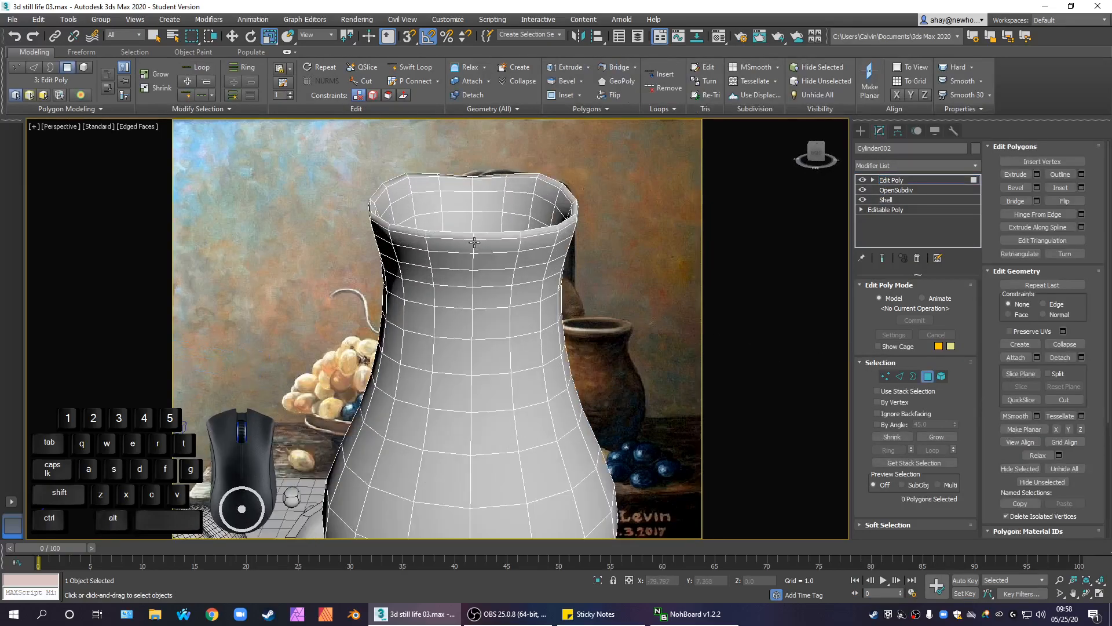
ctrl+click(485, 236)
ctrl+click(464, 234)
alt+middle_drag(488, 266, 579, 299)
scroll(606, 288, down, 3)
click(714, 296)
Step: Examine the smoothed rim, spout and neck from several angles, comparing the OpenSubdiv and Edit Poly levels
alt+middle_drag(719, 290, 552, 227)
alt+middle_drag(540, 430, 505, 342)
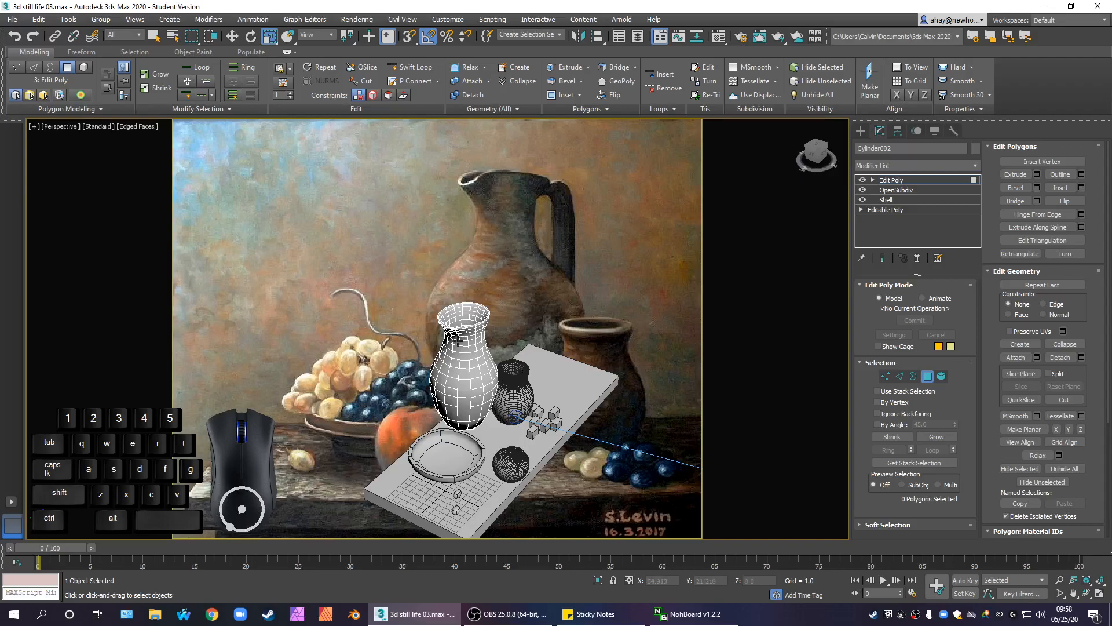
scroll(468, 325, up, 4)
scroll(419, 278, up, 6)
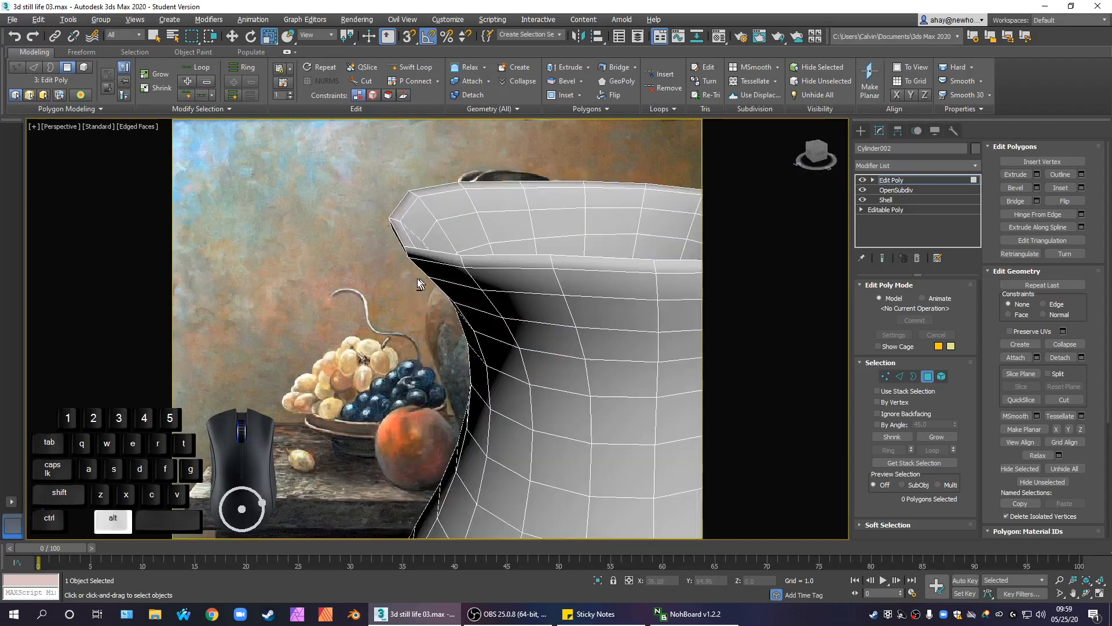
click(909, 189)
scroll(695, 283, down, 7)
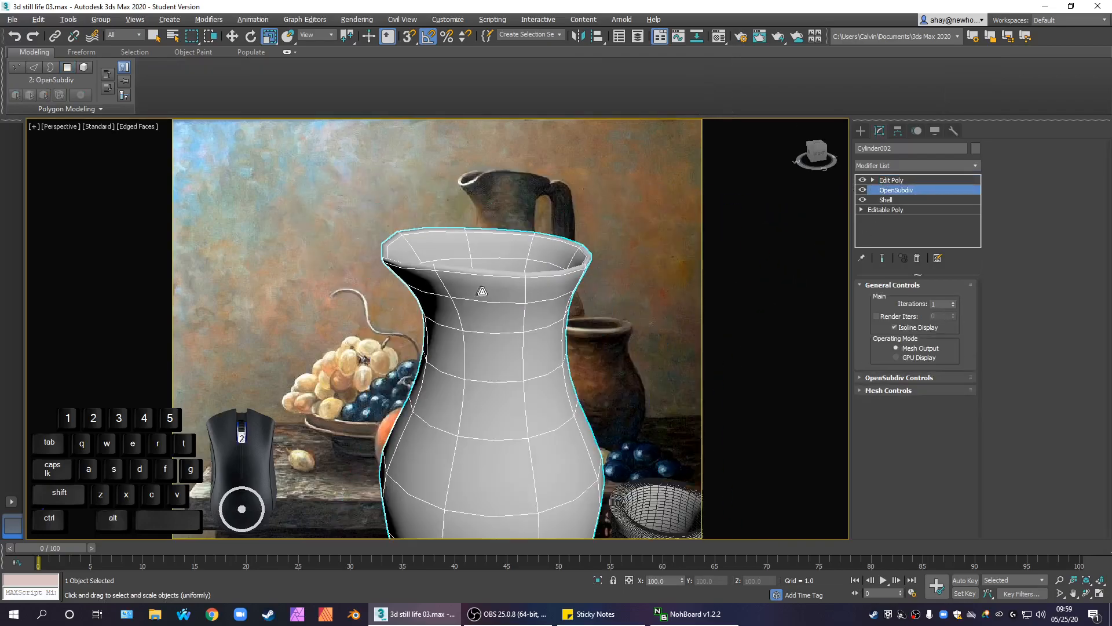
click(915, 181)
click(873, 180)
alt+middle_drag(562, 290, 633, 326)
scroll(514, 333, up, 3)
alt+middle_drag(514, 332, 435, 296)
scroll(404, 234, up, 3)
alt+middle_drag(404, 234, 459, 344)
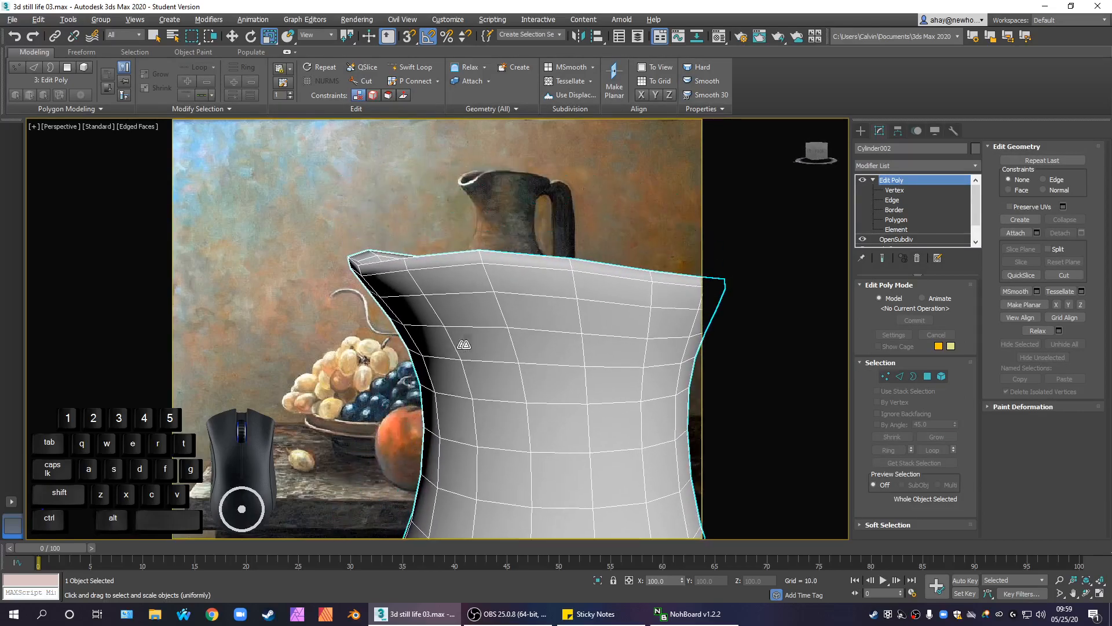
middle_drag(690, 399, 648, 361)
scroll(648, 362, down, 4)
alt+middle_drag(591, 330, 521, 344)
scroll(562, 378, up, 3)
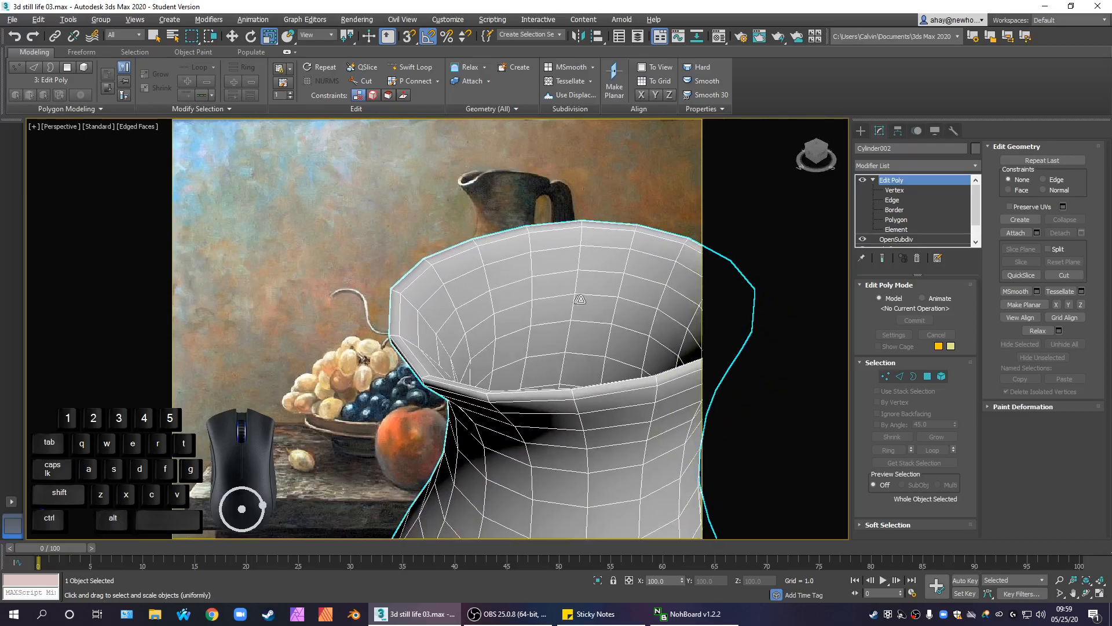
click(873, 181)
scroll(530, 302, down, 3)
middle_drag(566, 337, 515, 290)
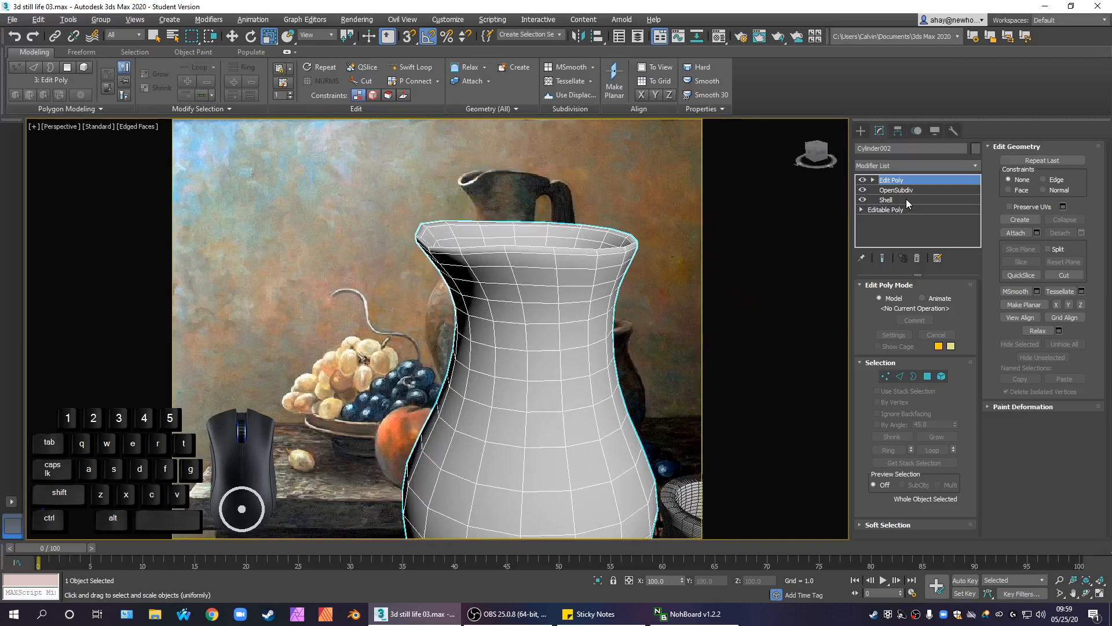
Step: Insert a second Edit Poly modifier between the Shell and OpenSubdiv modifiers
click(886, 200)
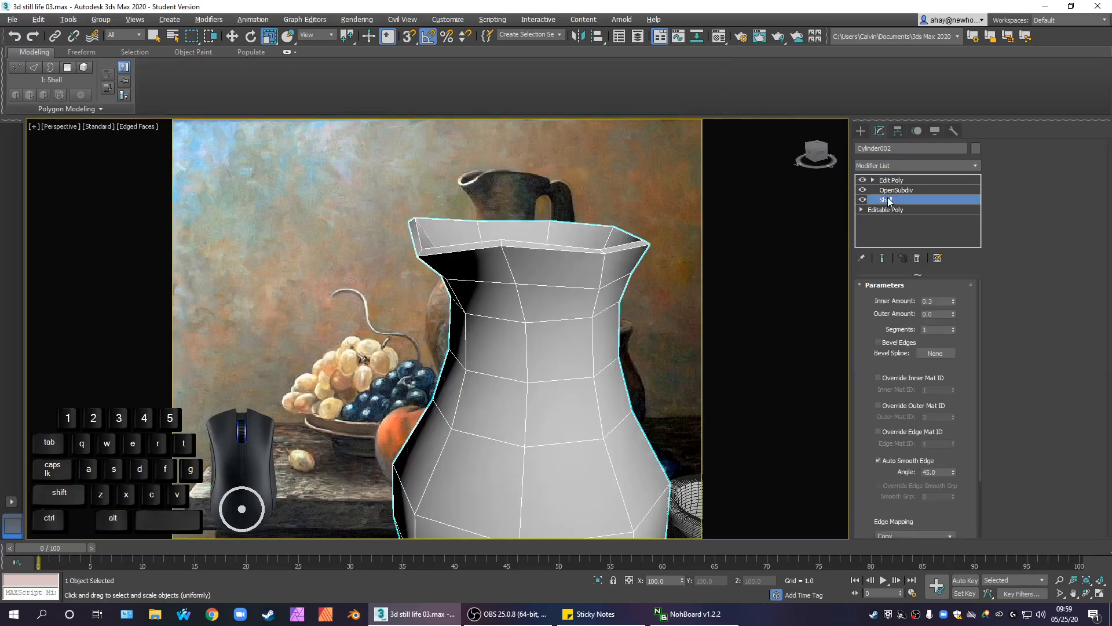
click(916, 166)
key(e)
key(d)
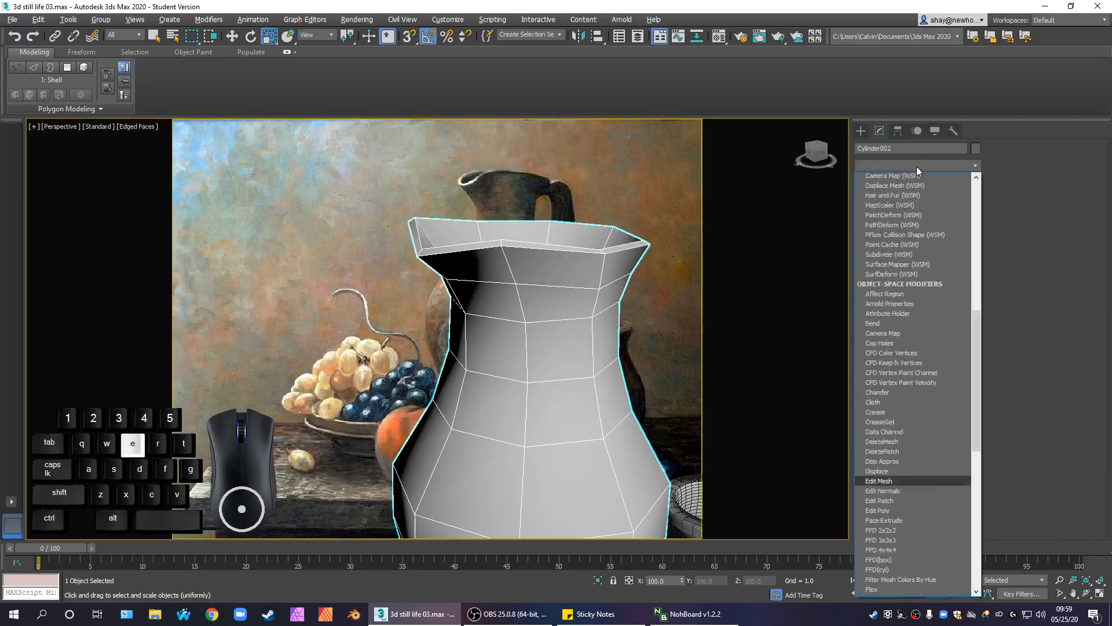
click(894, 207)
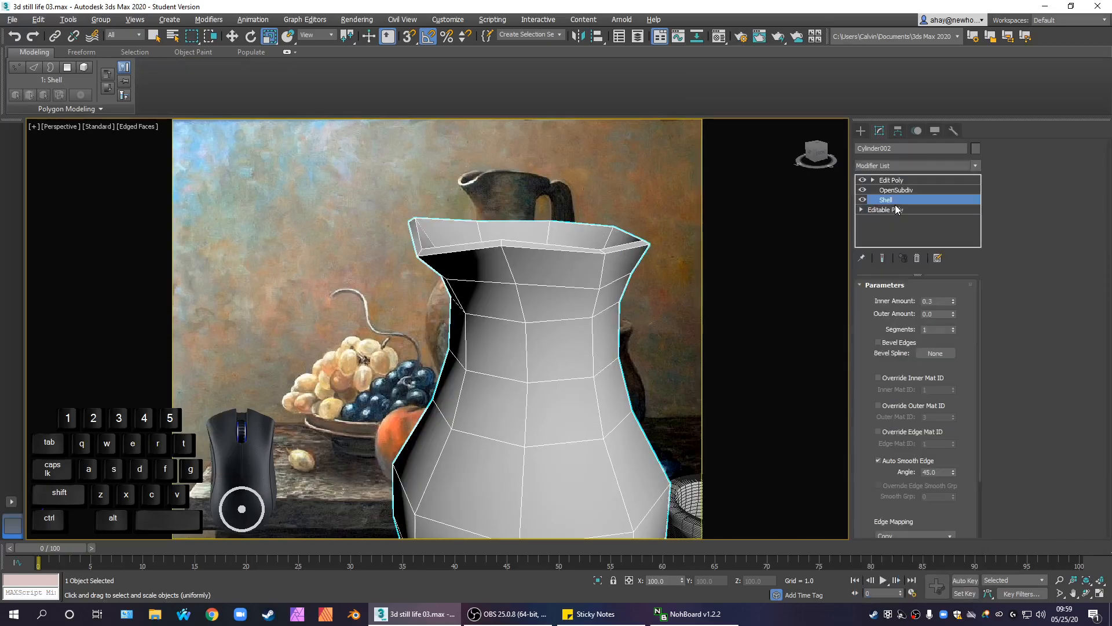
Step: In edge mode, select the ring of short edges that cross the rim's thickness around the mouth
click(898, 375)
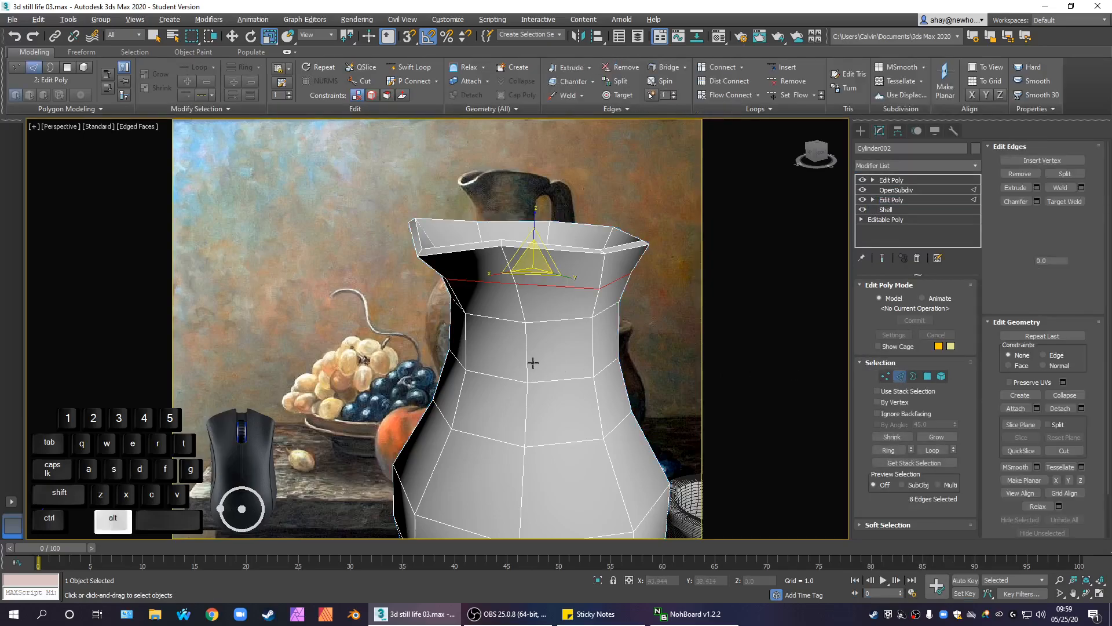
alt+middle_drag(533, 363, 532, 385)
scroll(469, 284, up, 2)
click(470, 284)
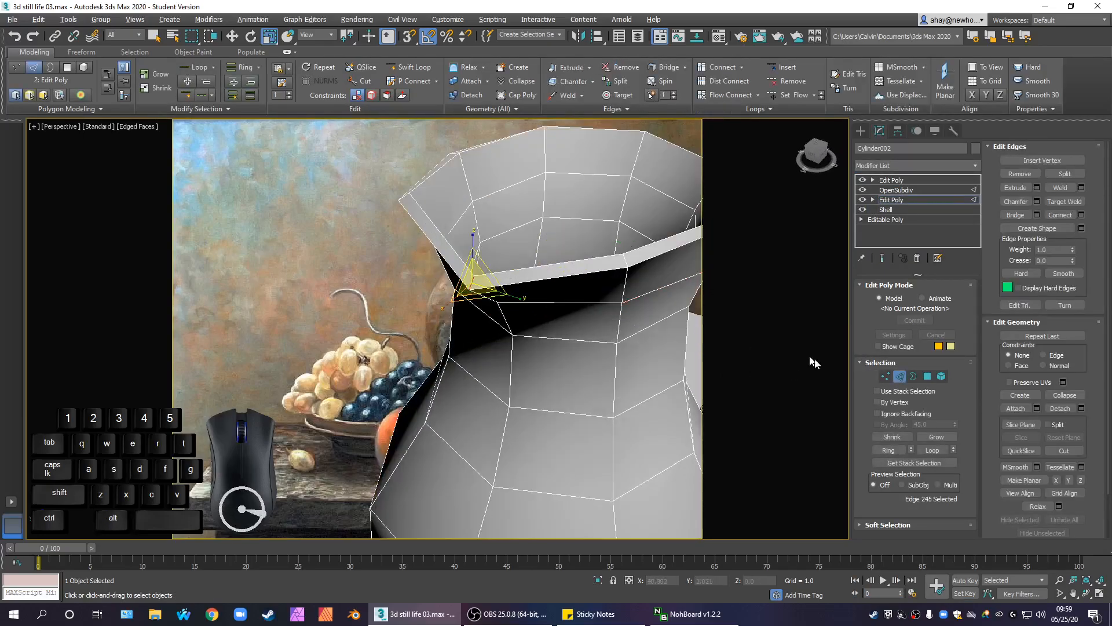
click(896, 451)
middle_drag(543, 380, 467, 385)
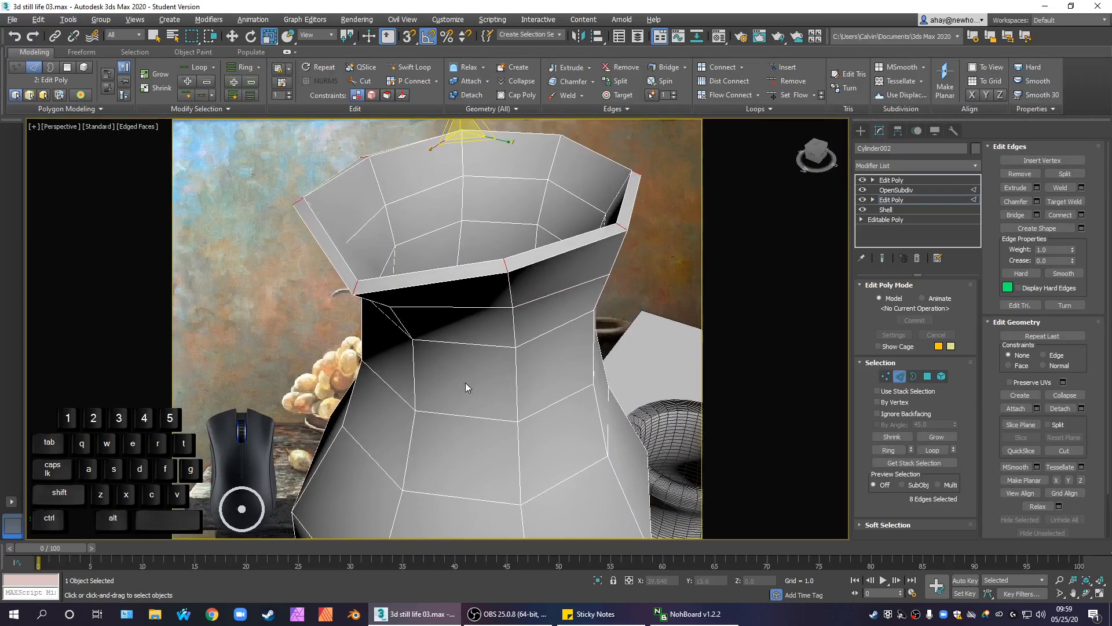
scroll(467, 384, down, 2)
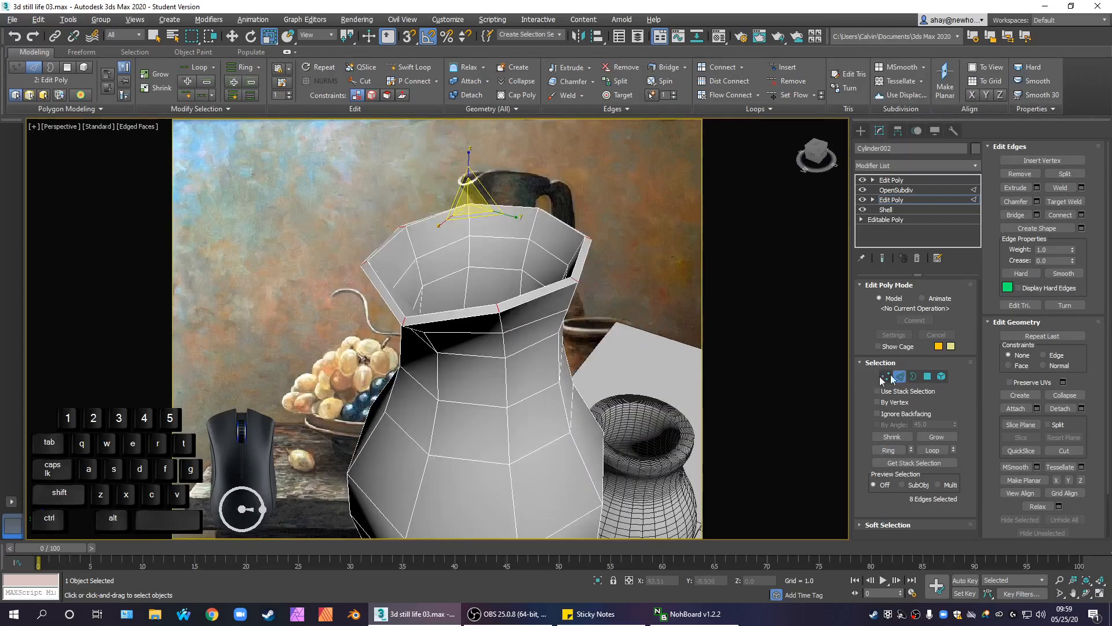
Step: Connect the selected rim edges with 2 segments and a pinch of 60
click(1081, 215)
click(690, 264)
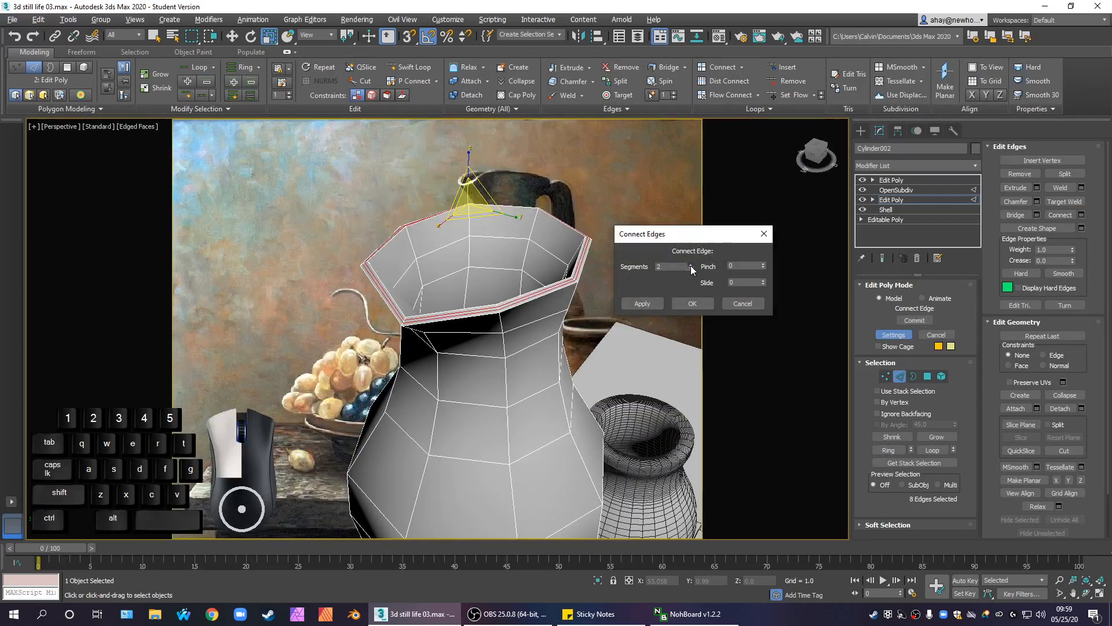
click(764, 263)
drag(765, 249, 765, 229)
middle_drag(499, 344, 508, 340)
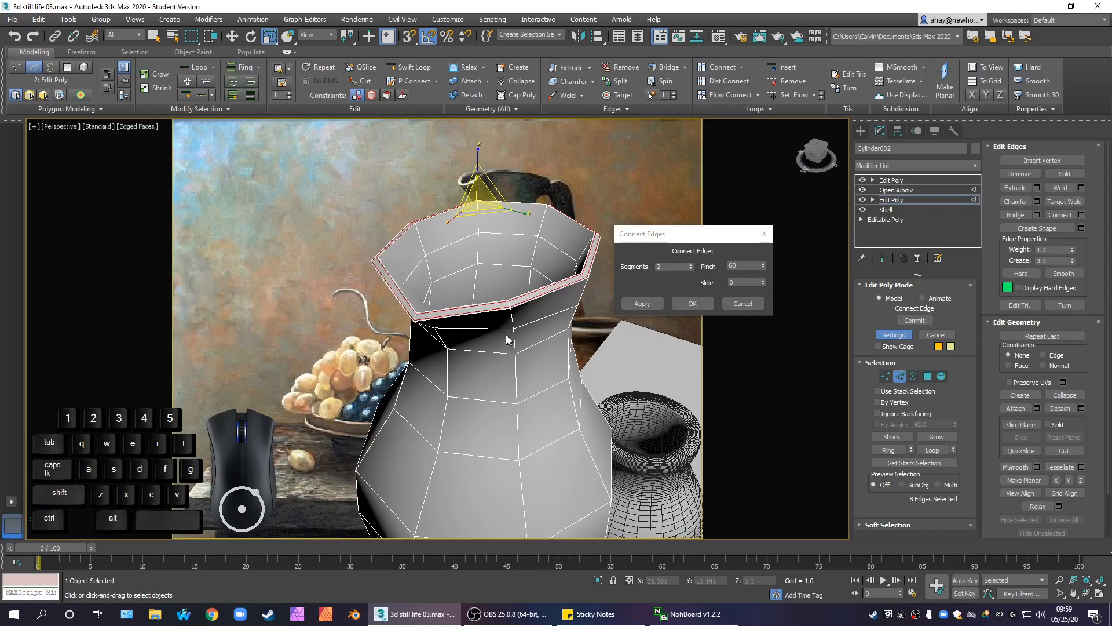
scroll(447, 315, up, 3)
scroll(402, 296, up, 2)
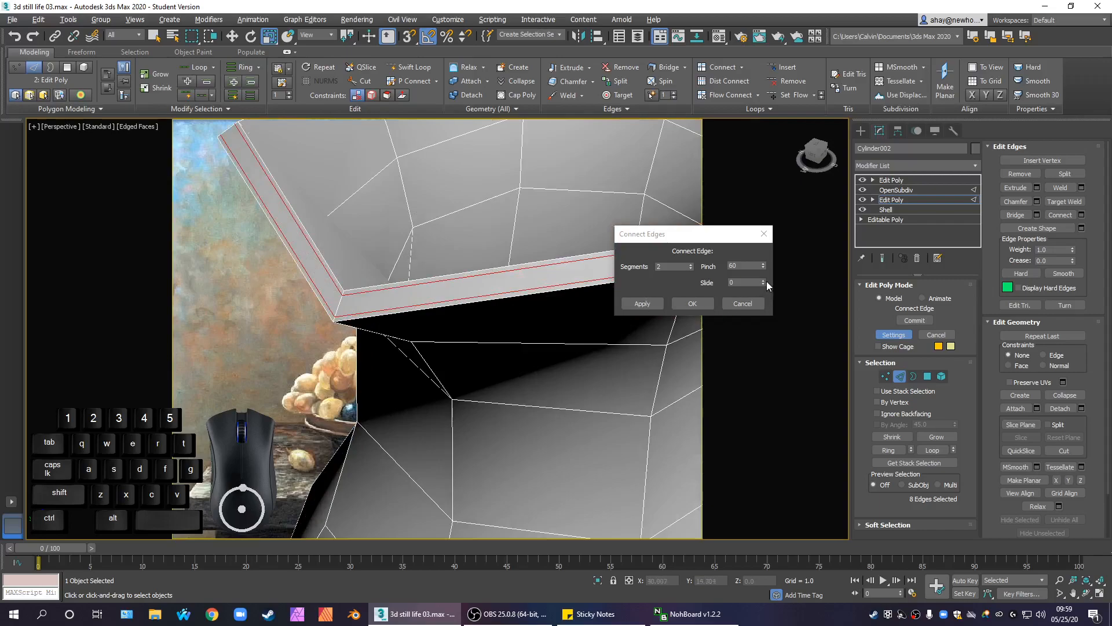
click(708, 307)
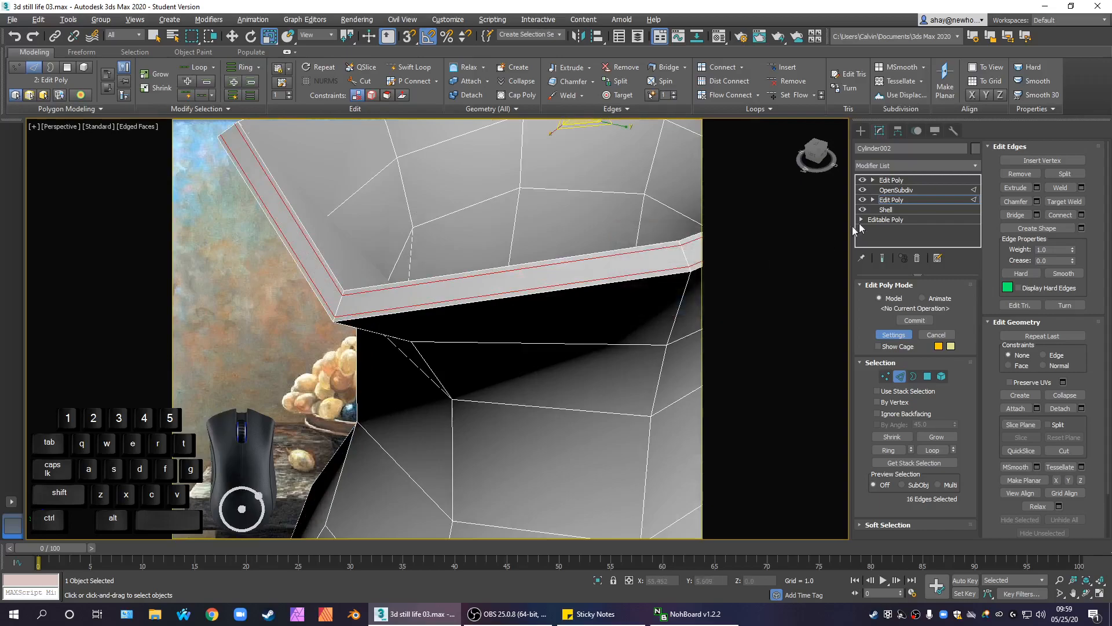
Step: Set the OpenSubdiv iterations to 2 and check the smoothed rim from different angles
click(911, 191)
scroll(571, 359, down, 5)
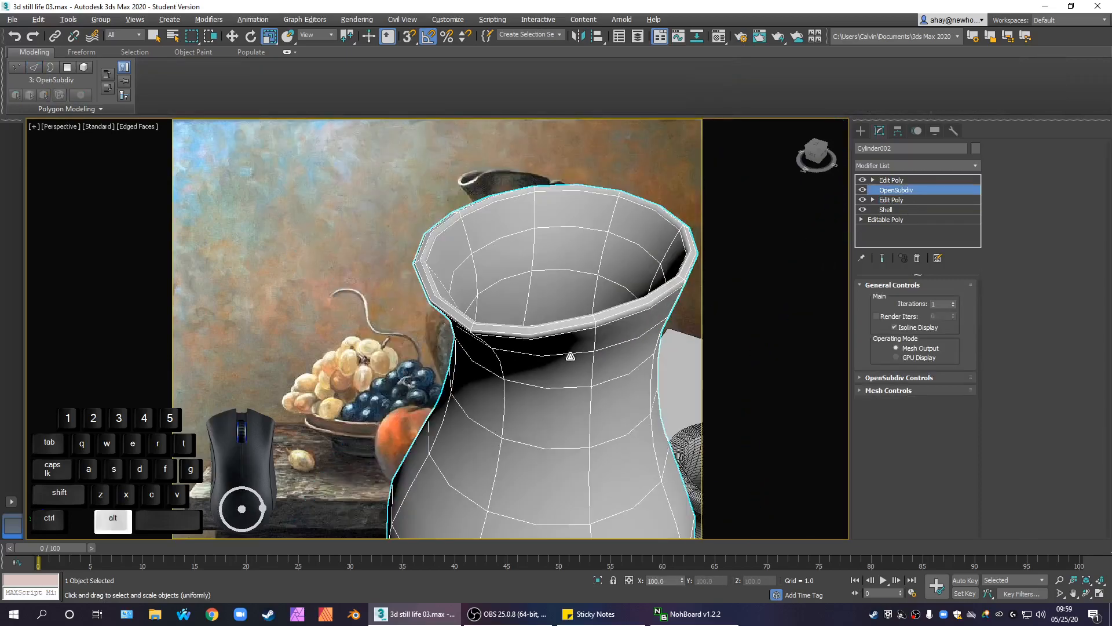
click(954, 301)
alt+middle_drag(577, 315, 640, 283)
scroll(530, 317, down, 4)
scroll(536, 258, down, 2)
scroll(511, 231, up, 5)
scroll(524, 258, up, 2)
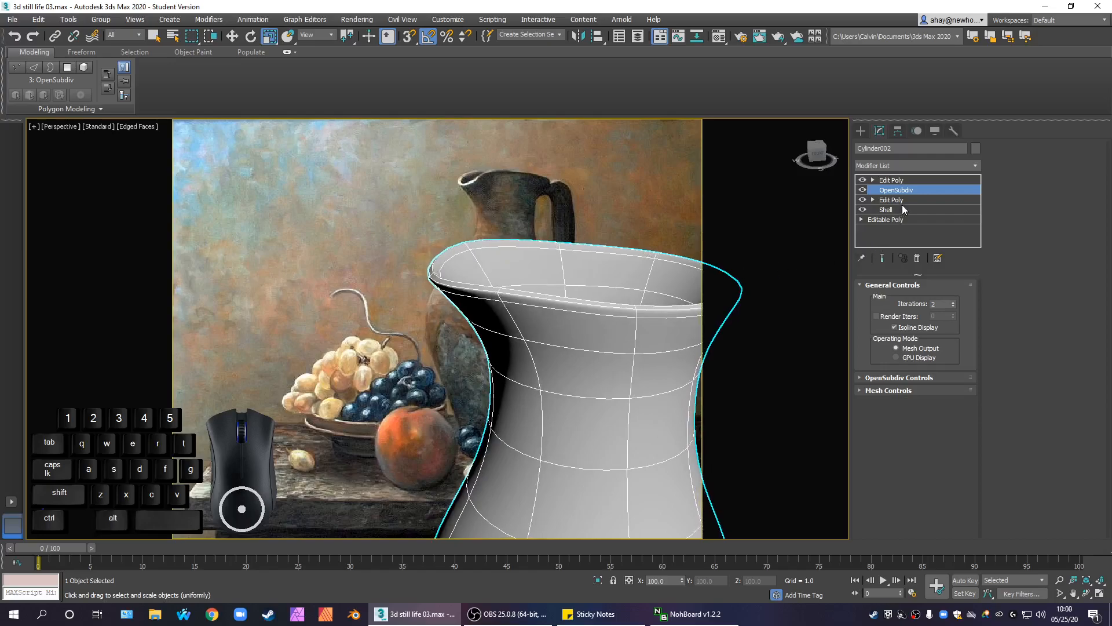
Step: Return to the base Editable Poly level of the jug in edge mode, accepting the topology warning, and clear the edge selection
click(895, 220)
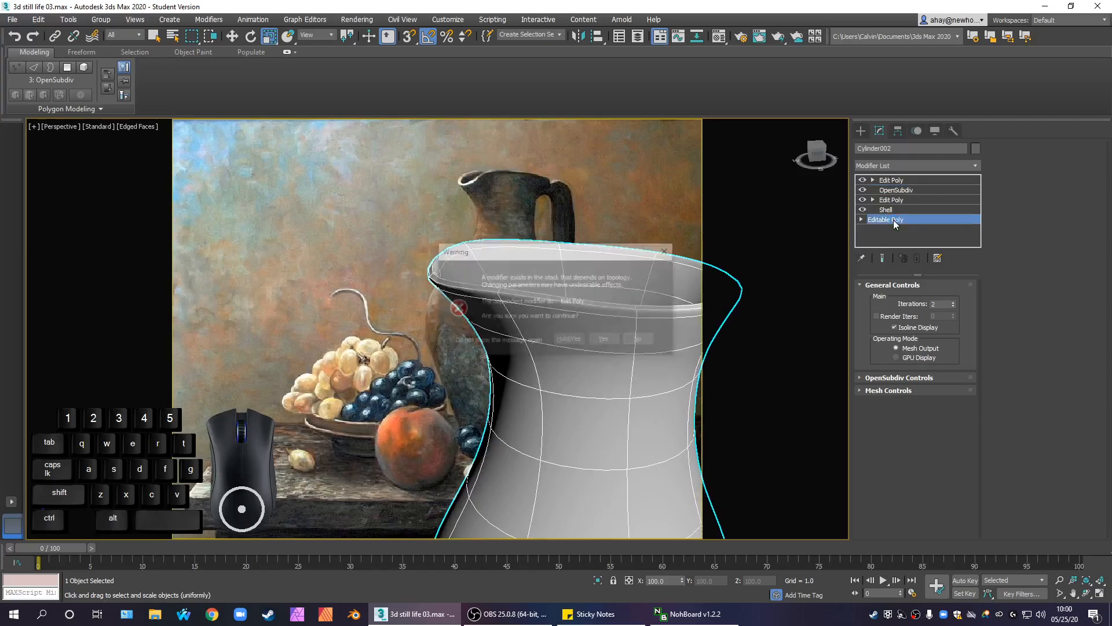
click(601, 337)
alt+middle_drag(598, 342, 552, 308)
scroll(541, 309, up, 2)
scroll(542, 309, down, 4)
click(901, 300)
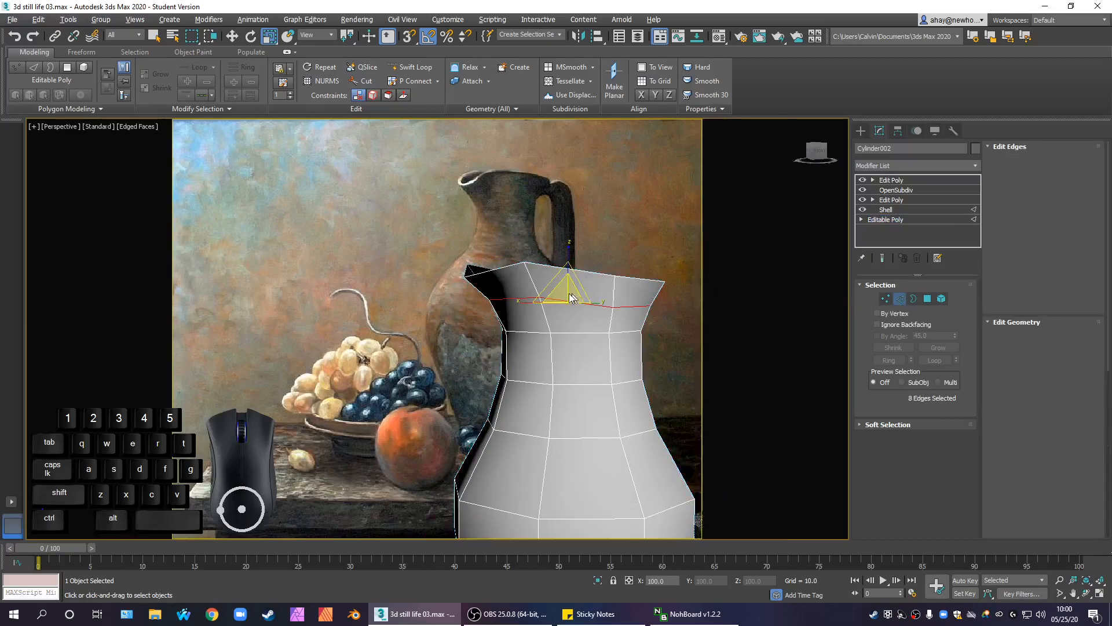
click(535, 285)
alt+middle_drag(701, 298, 620, 300)
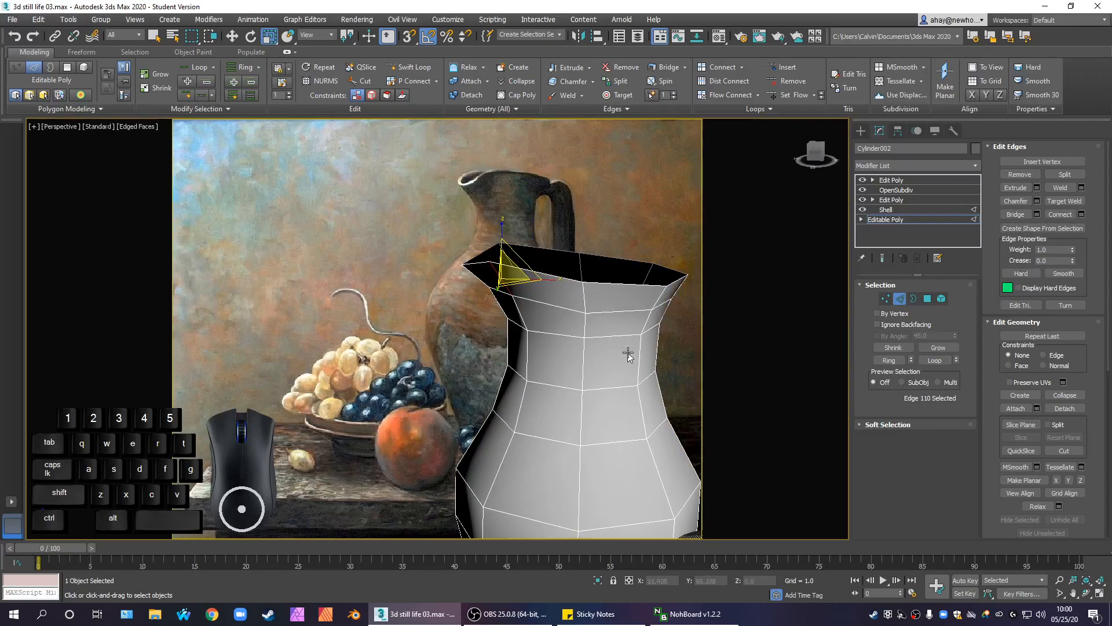
click(690, 348)
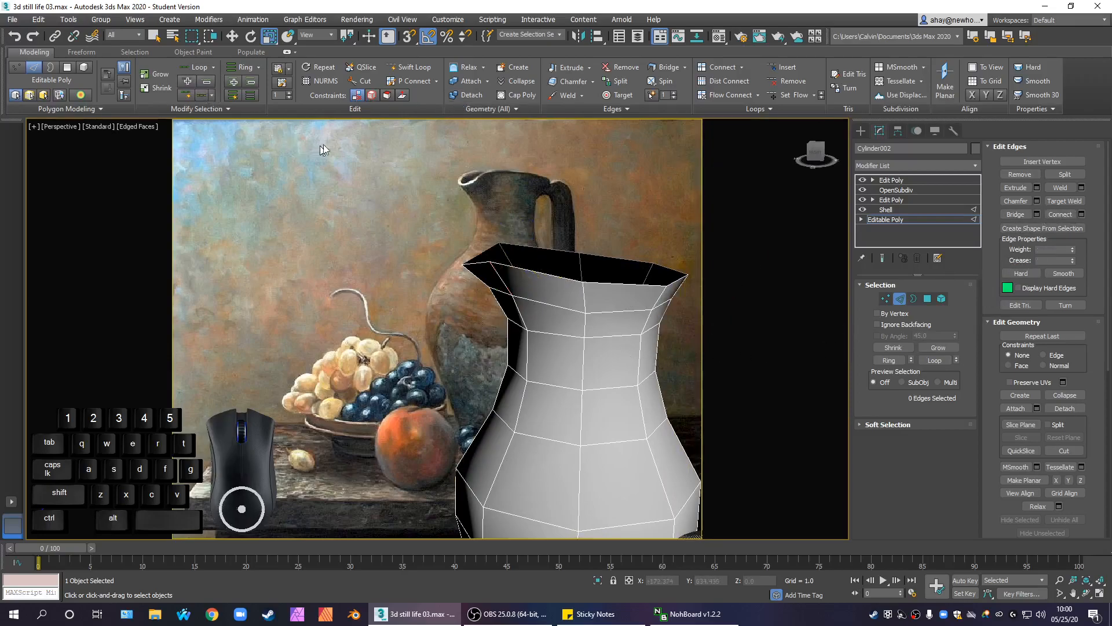
Step: Insert an extra edge loop just below the jug's rim with Swift Loop
click(408, 67)
alt+middle_drag(536, 289, 515, 309)
click(540, 240)
right_click(516, 309)
scroll(515, 309, up, 3)
scroll(516, 309, down, 2)
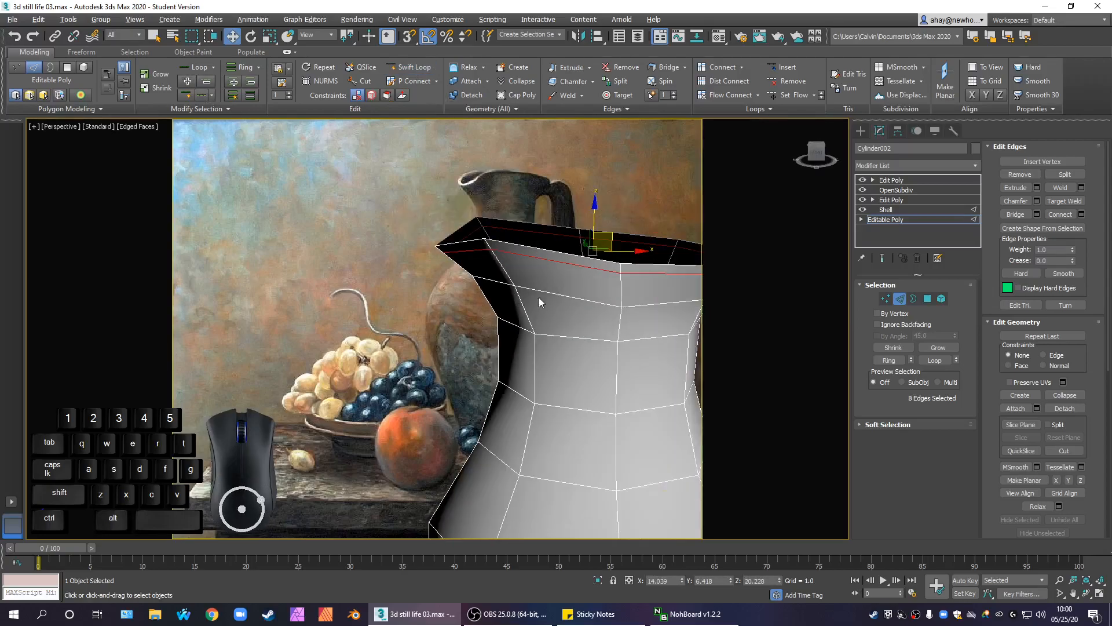
Step: Select the topmost edge loop around the mouth and scale it slightly outward to flare the lip
click(885, 298)
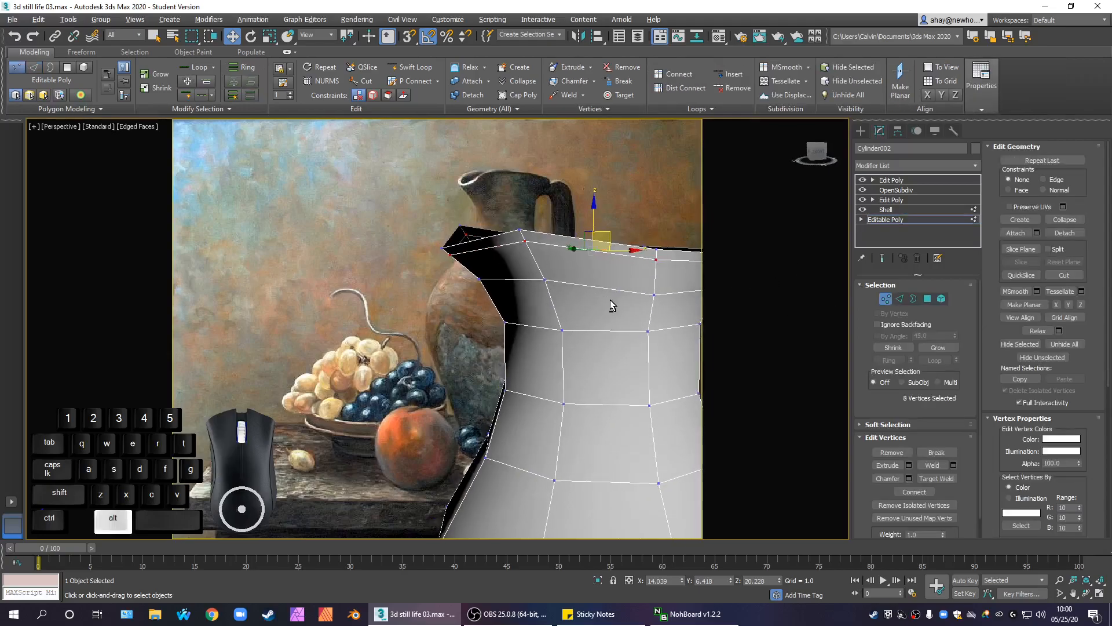
click(899, 298)
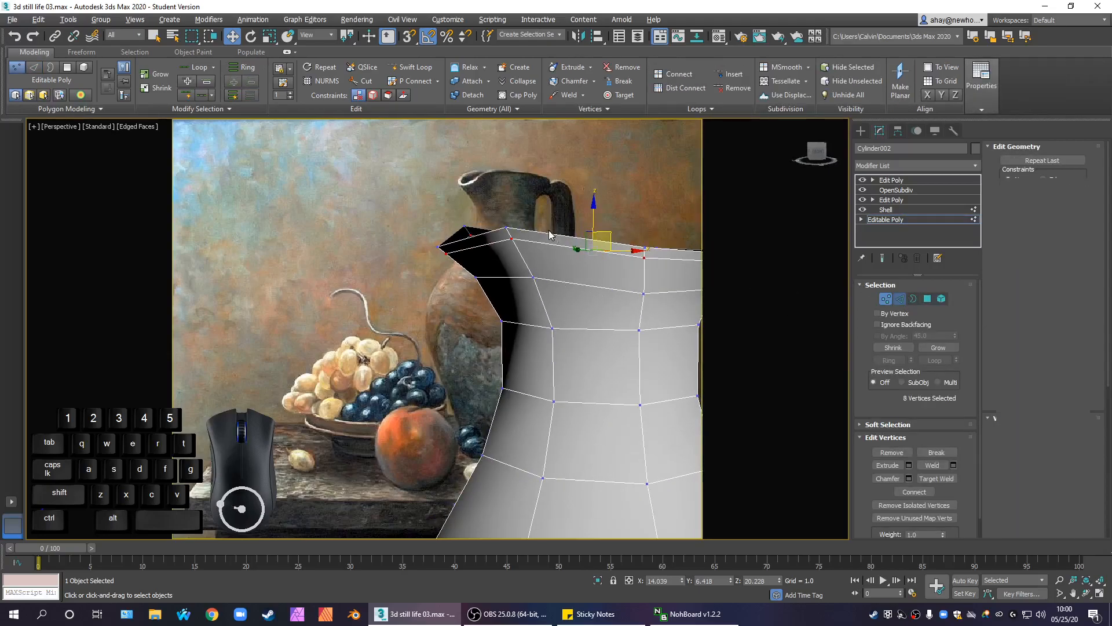
click(546, 249)
alt+middle_drag(546, 251, 635, 294)
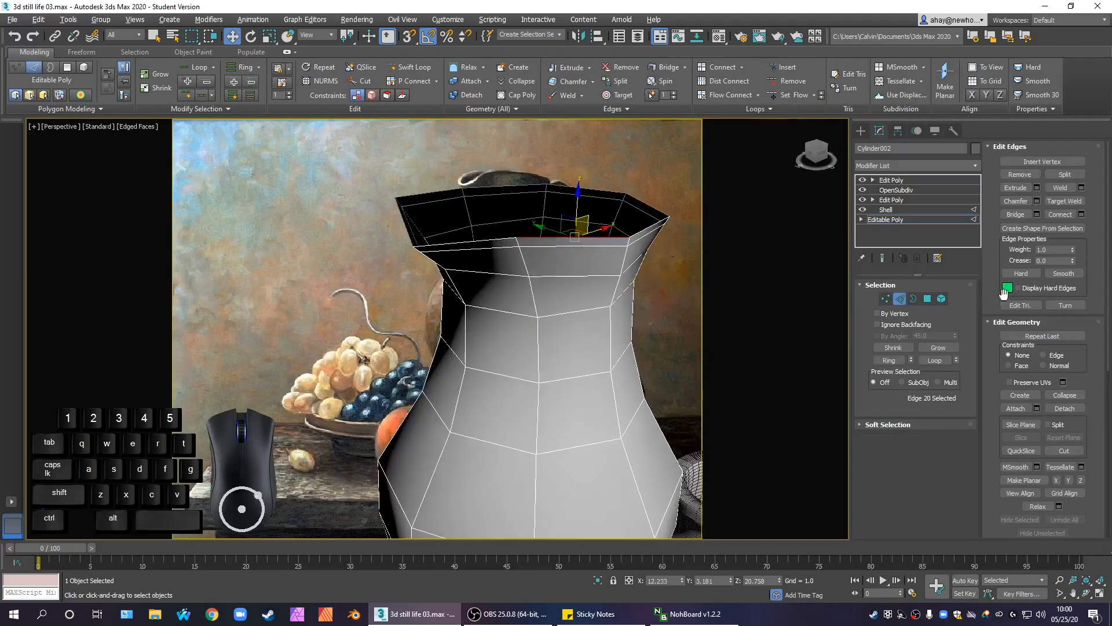
click(933, 358)
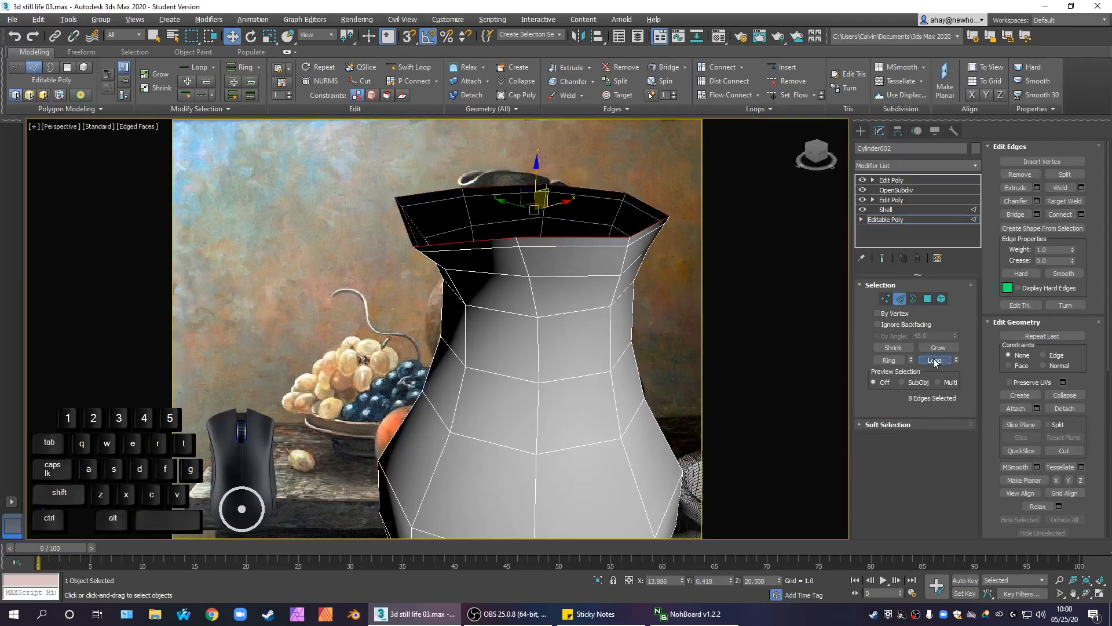
key(r)
alt+middle_drag(512, 323, 510, 327)
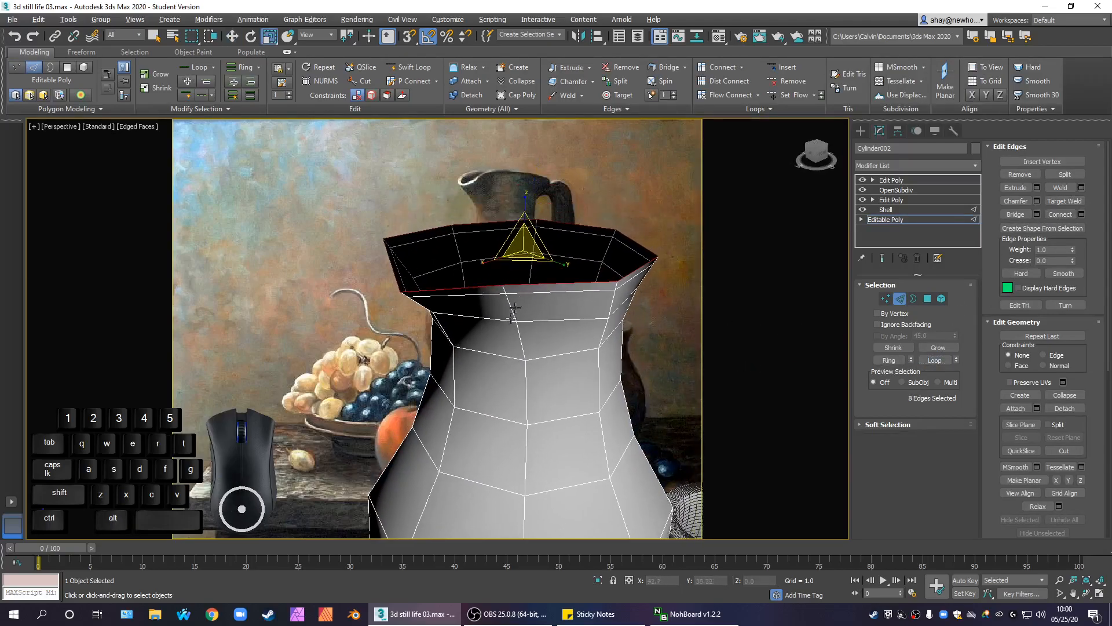
drag(531, 264, 529, 263)
alt+middle_drag(529, 263, 526, 238)
drag(577, 252, 576, 268)
alt+middle_drag(575, 267, 830, 304)
scroll(402, 273, up, 3)
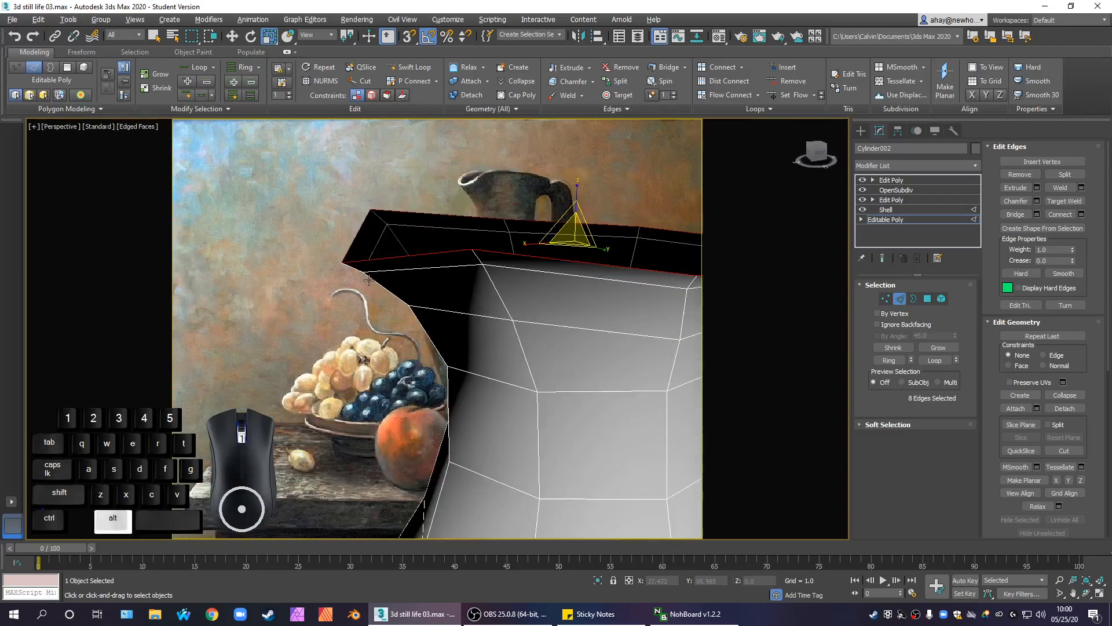
Step: In vertex mode, move the rim vertex at the spout's tip slightly downward
click(884, 298)
click(342, 260)
key(w)
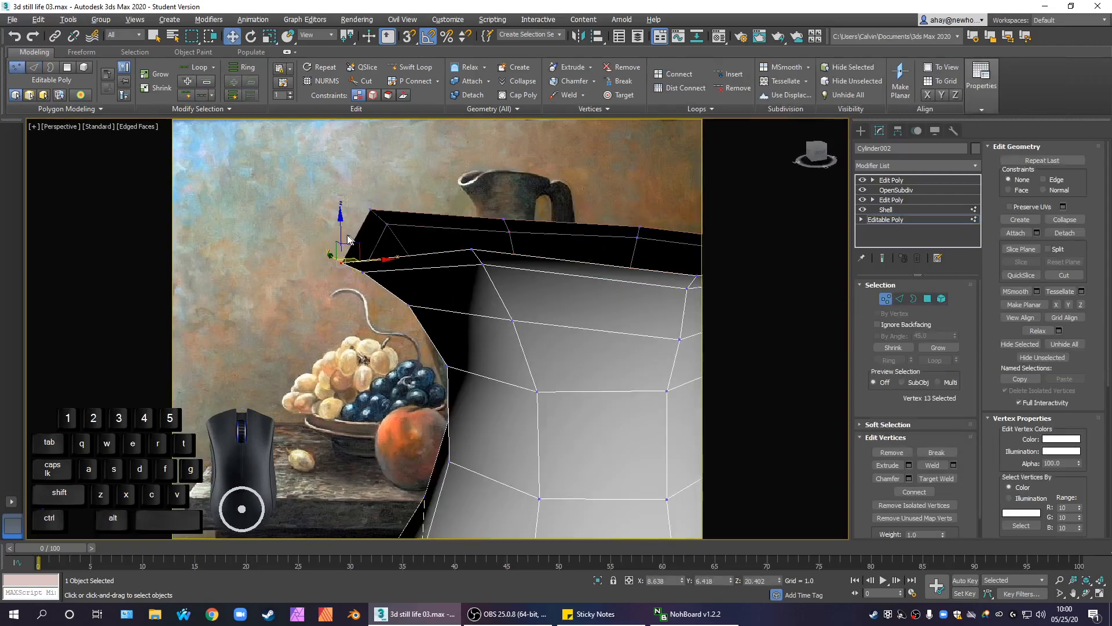
drag(348, 254, 347, 265)
alt+middle_drag(421, 299, 462, 289)
Step: Leave vertex mode and inspect the rim at the Shell and lower Edit Poly levels of the modifier stack
click(907, 220)
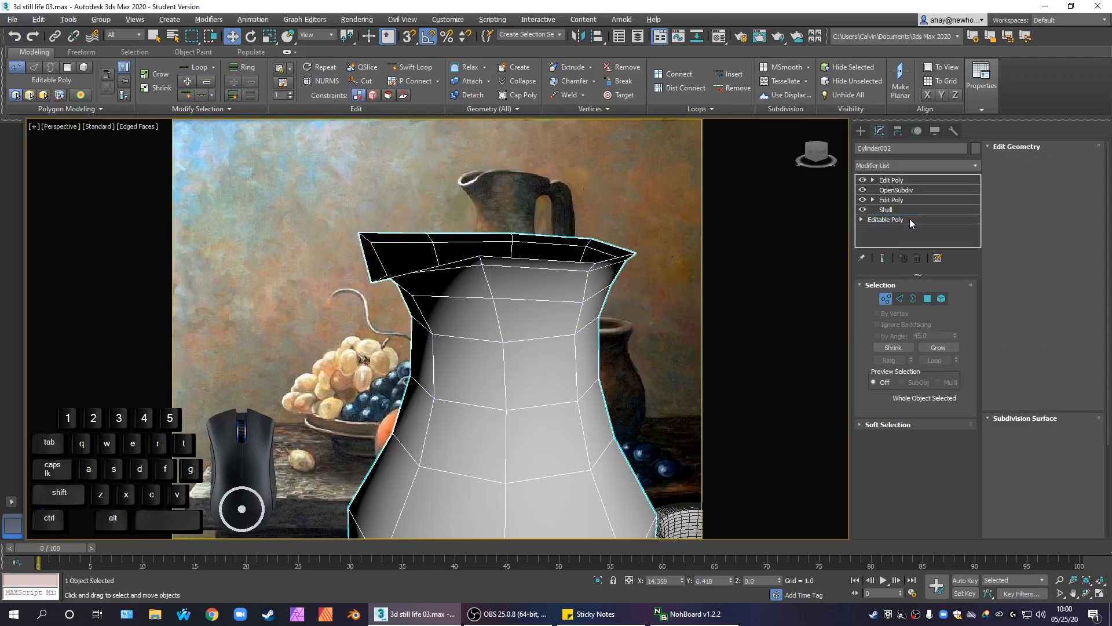
click(913, 209)
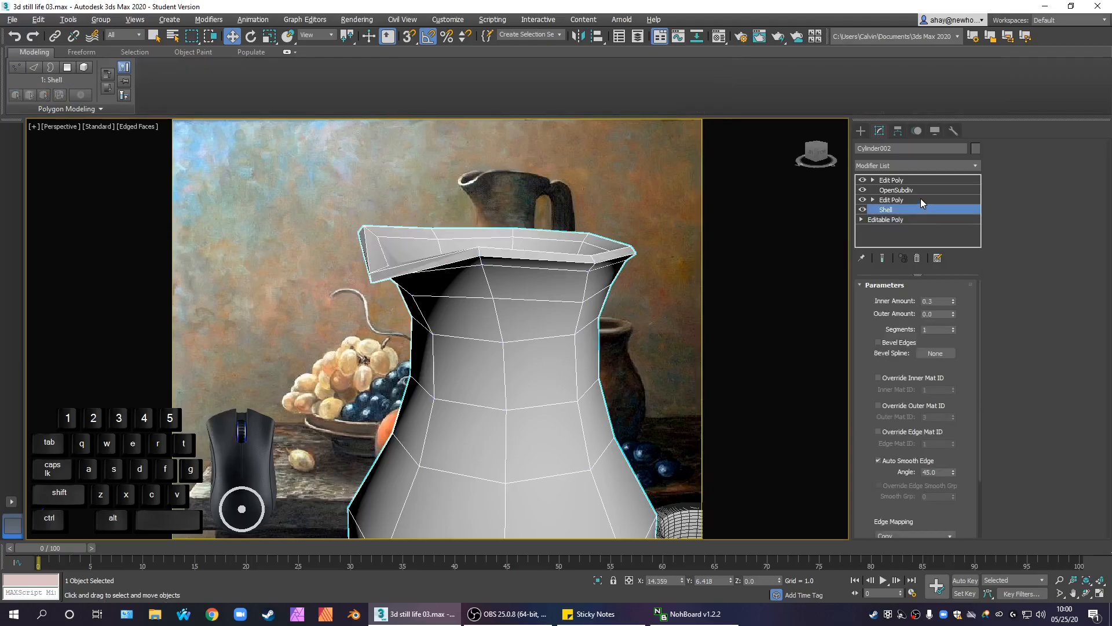
click(921, 199)
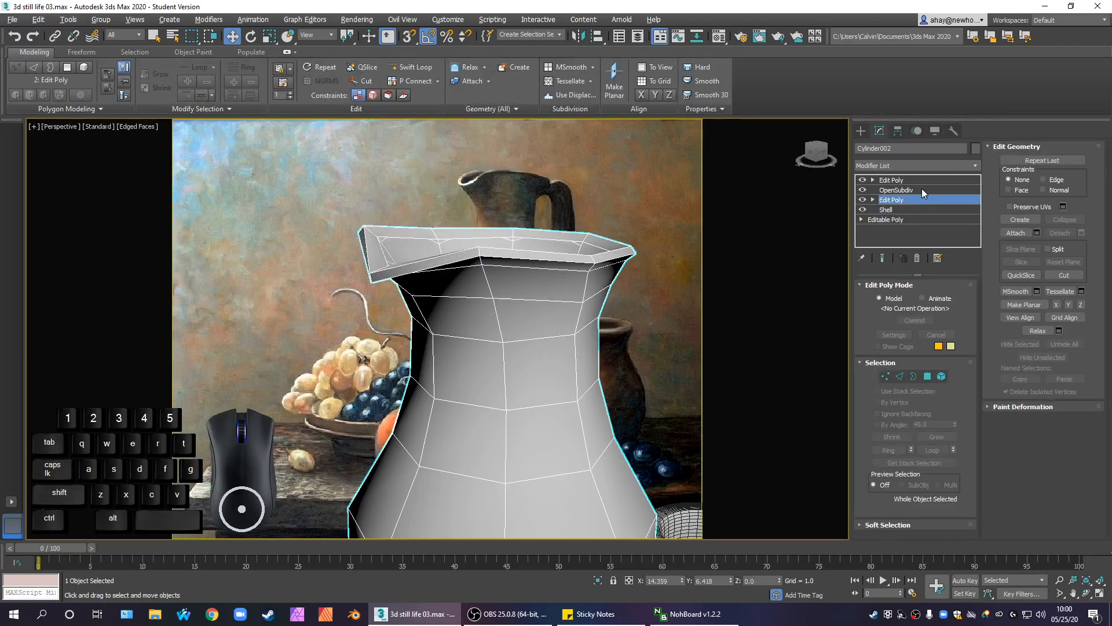
alt+middle_drag(603, 229, 563, 302)
scroll(574, 356, up, 3)
scroll(575, 357, down, 3)
Step: Delete both Edit Poly modifiers and the OpenSubdiv modifier above Shell
click(919, 180)
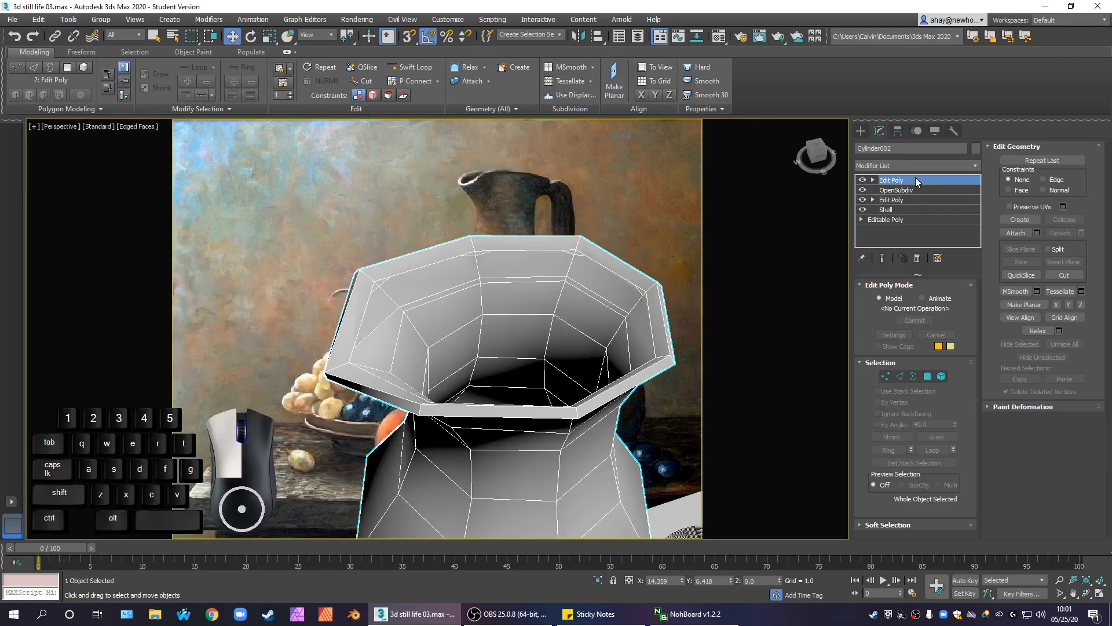
click(920, 259)
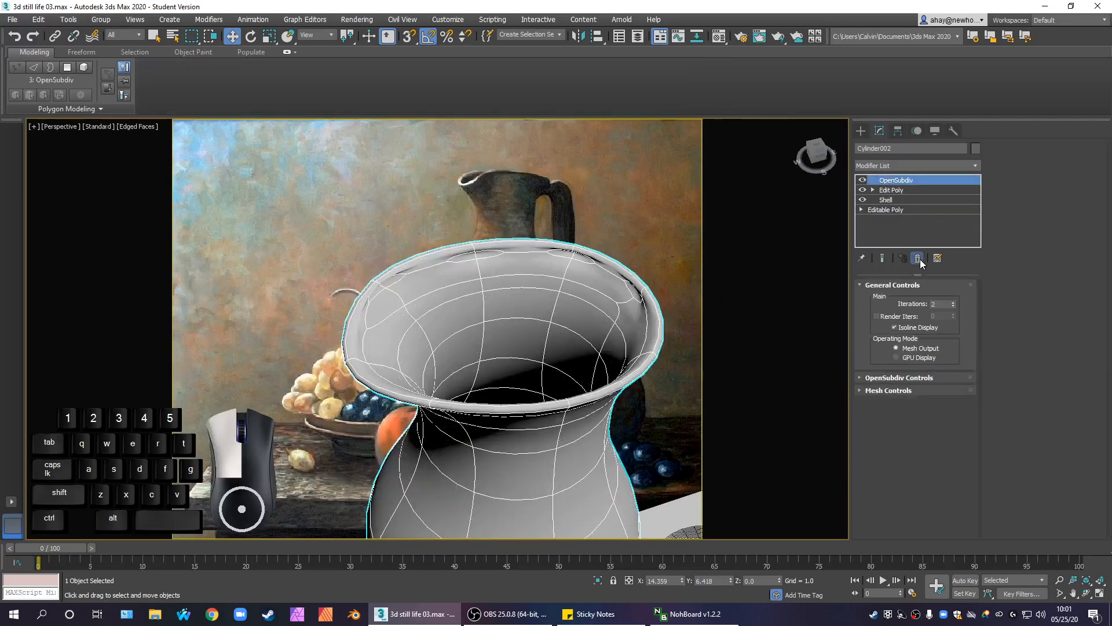
click(920, 259)
click(920, 259)
alt+middle_drag(530, 420, 513, 390)
scroll(445, 281, up, 3)
middle_drag(445, 281, 533, 298)
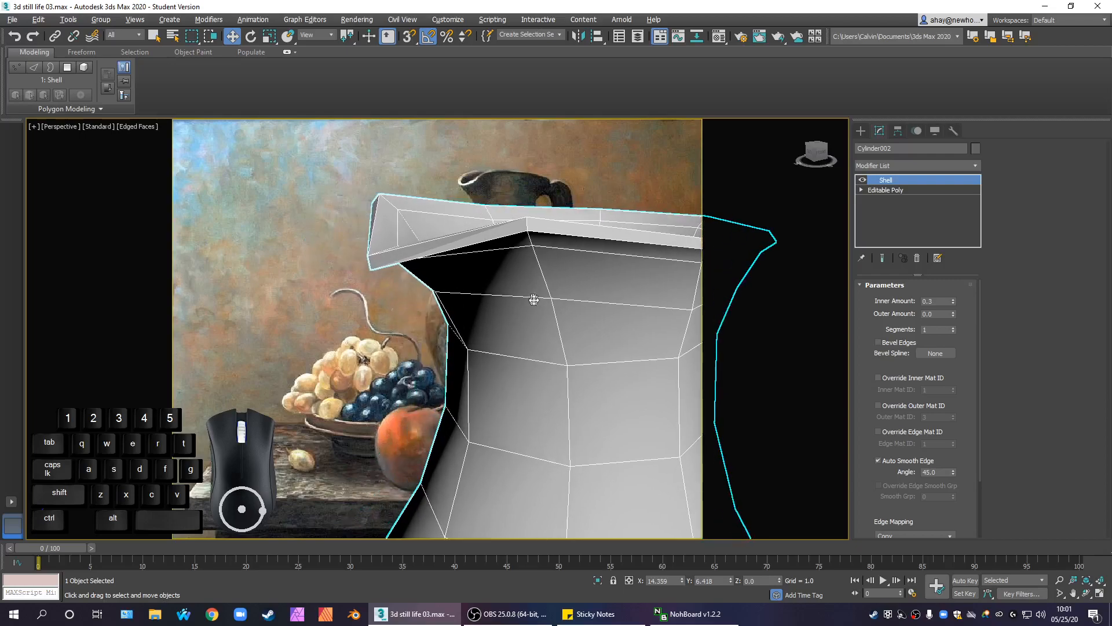
Step: Add a new Edit Poly modifier above Shell and select the ring of short edges crossing the rim's thickness
click(925, 166)
key(e)
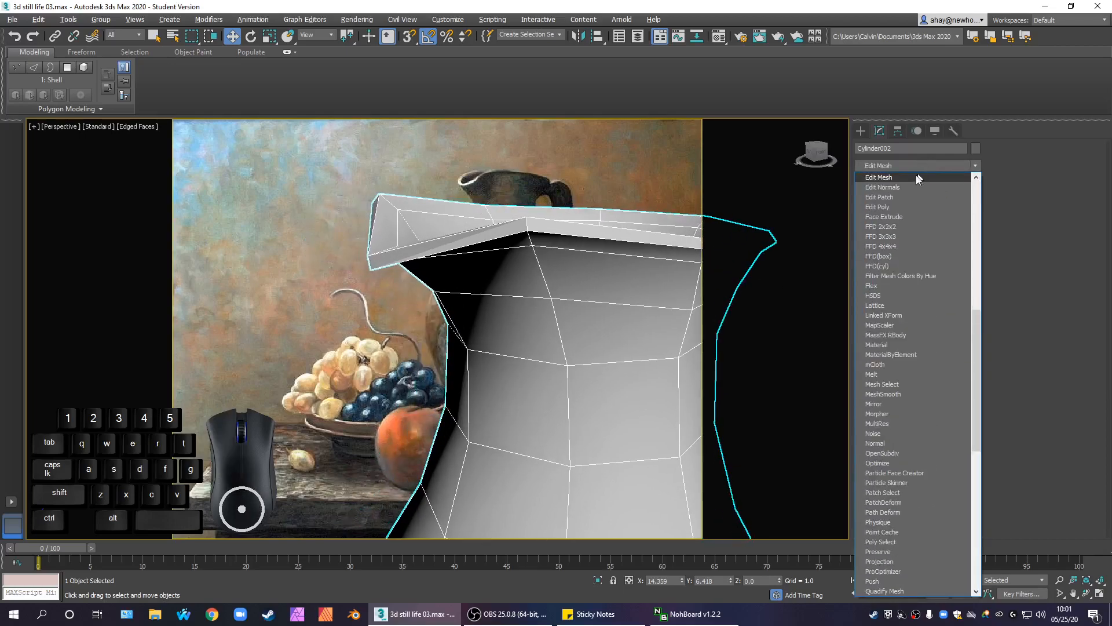
click(897, 207)
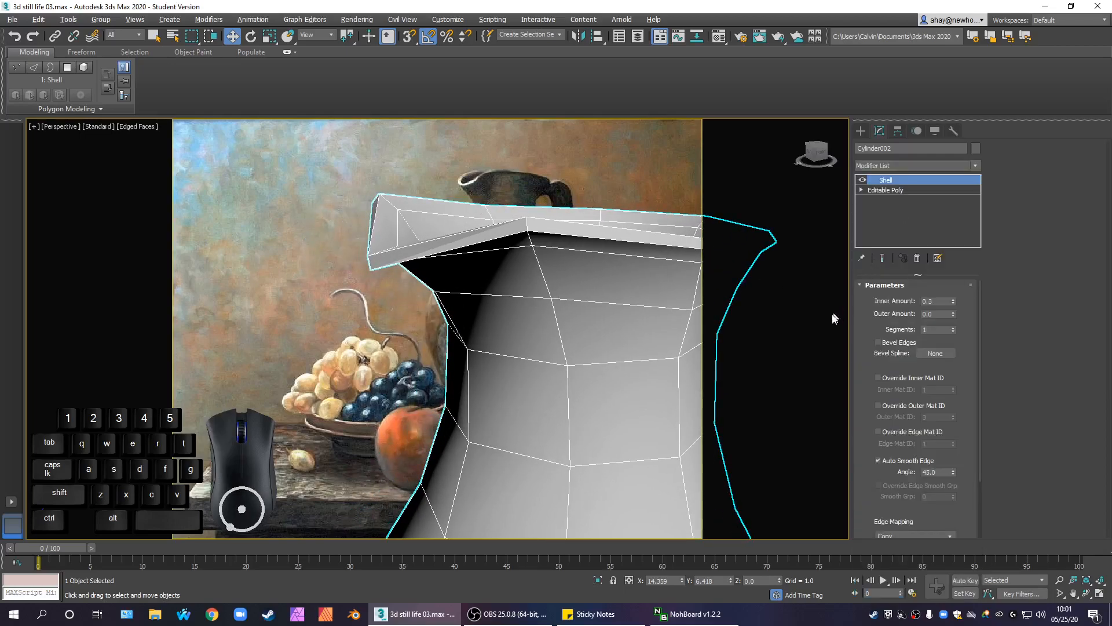
click(899, 376)
click(370, 262)
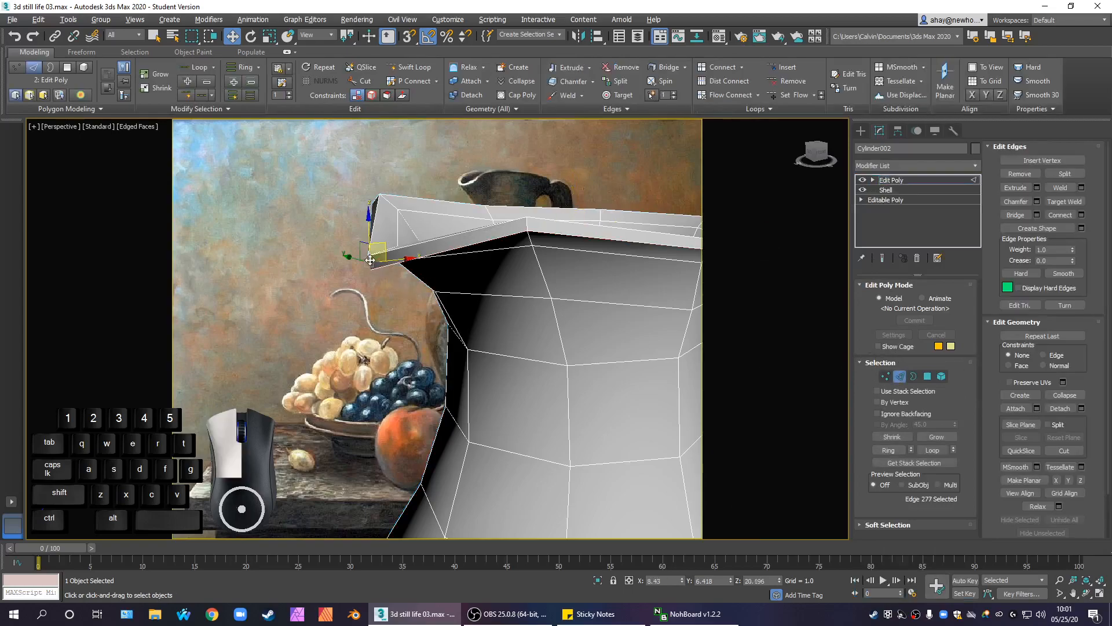
click(888, 450)
middle_drag(320, 423, 323, 423)
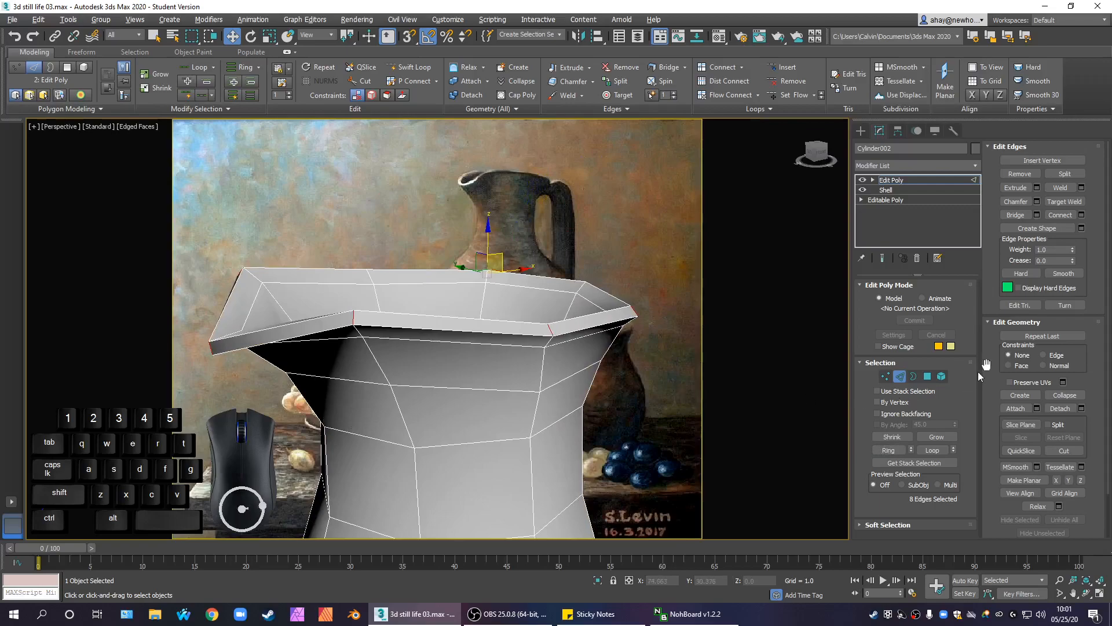
Step: Connect the selected rim edges with 2 segments and a pinch of 50, and leave edge mode
click(1081, 215)
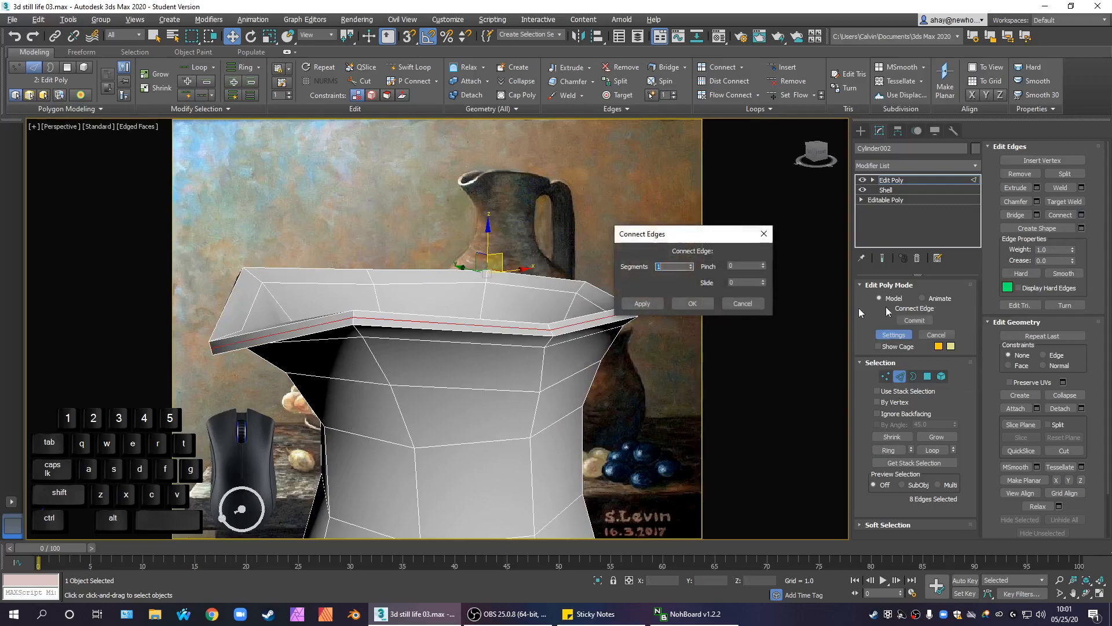
click(692, 264)
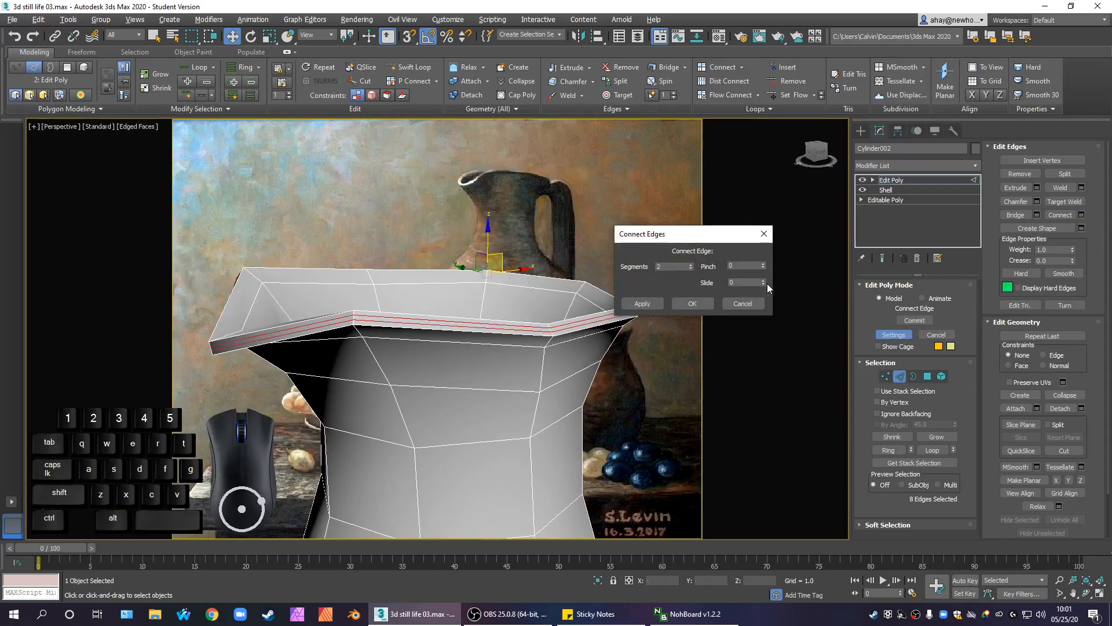
drag(764, 268, 762, 256)
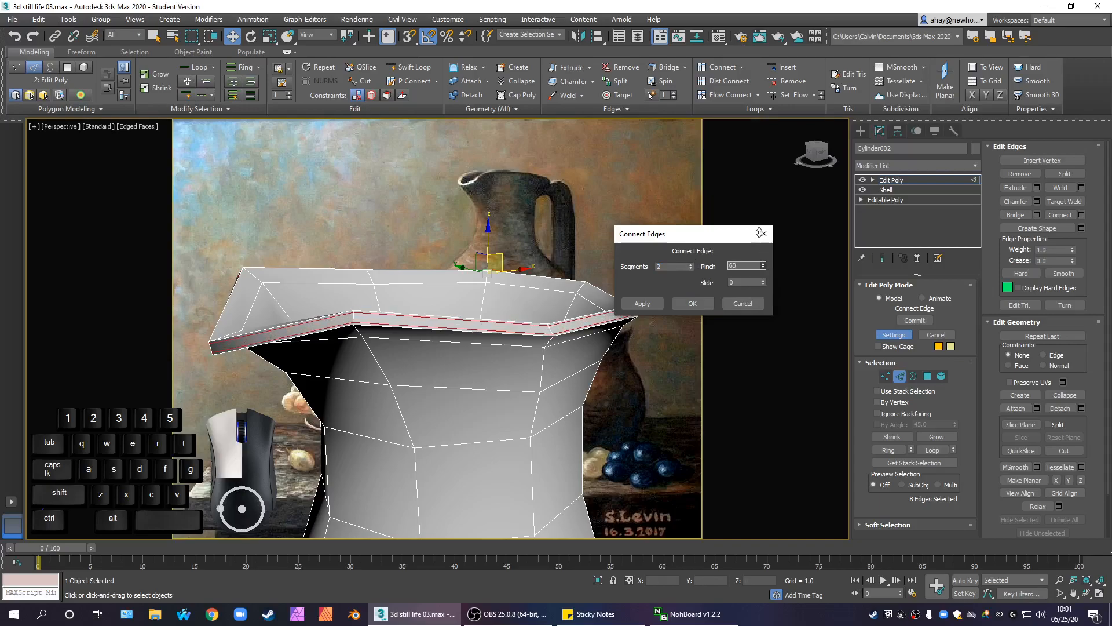
click(760, 233)
middle_drag(761, 233, 846, 240)
click(895, 181)
Step: Add an OpenSubdiv modifier on top of the stack with 2 iterations and check the smoothed jug
click(916, 165)
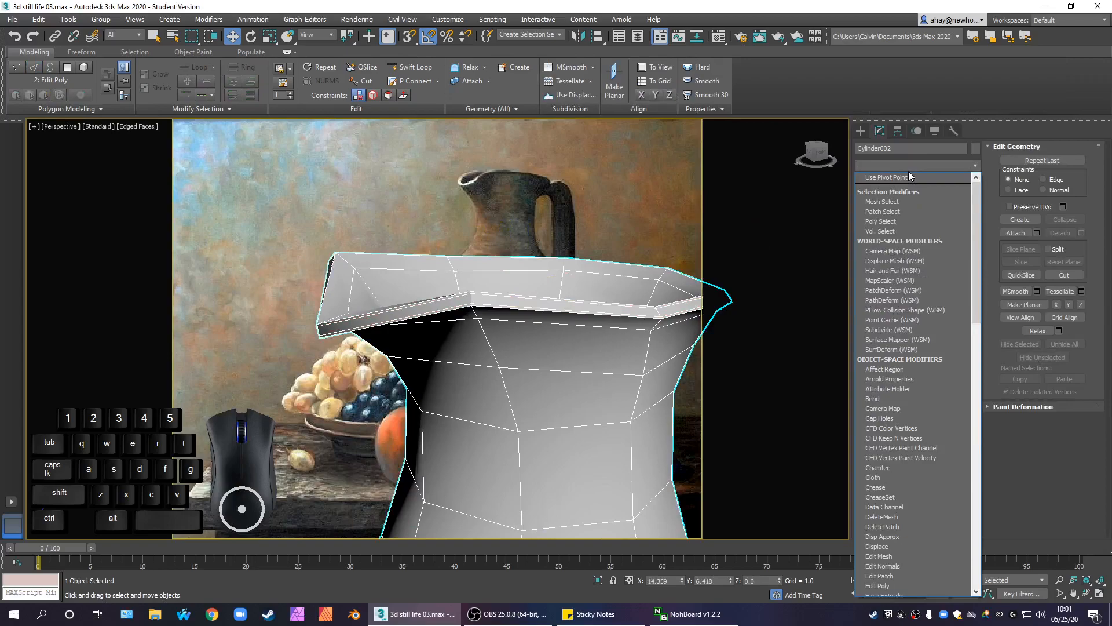
scroll(906, 171, down, 10)
click(896, 177)
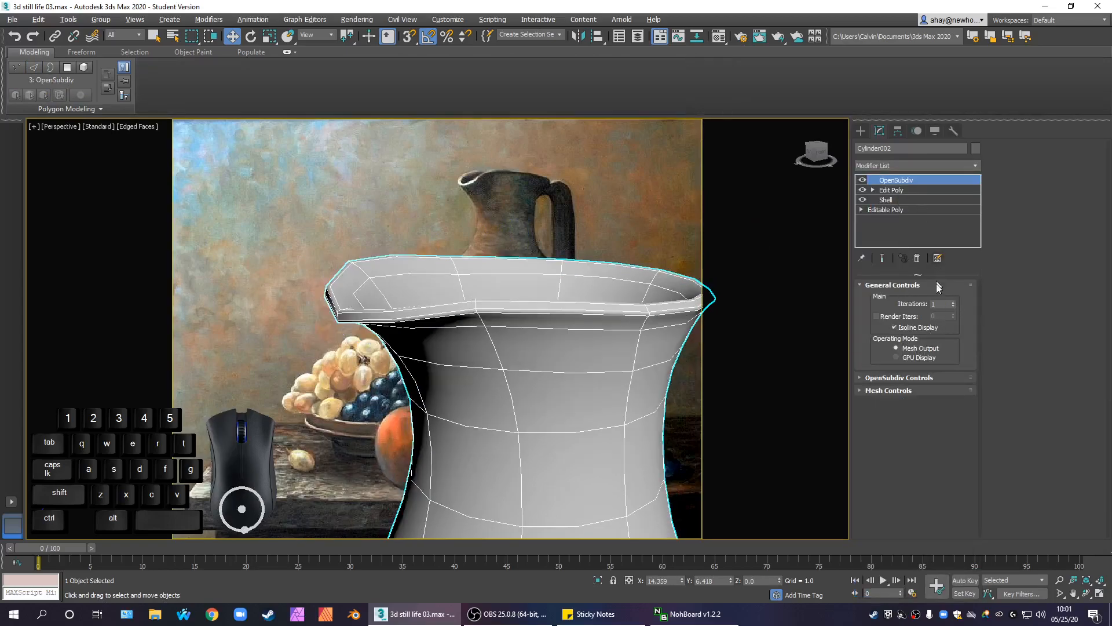
click(954, 302)
scroll(637, 362, down, 3)
alt+middle_drag(637, 362, 500, 354)
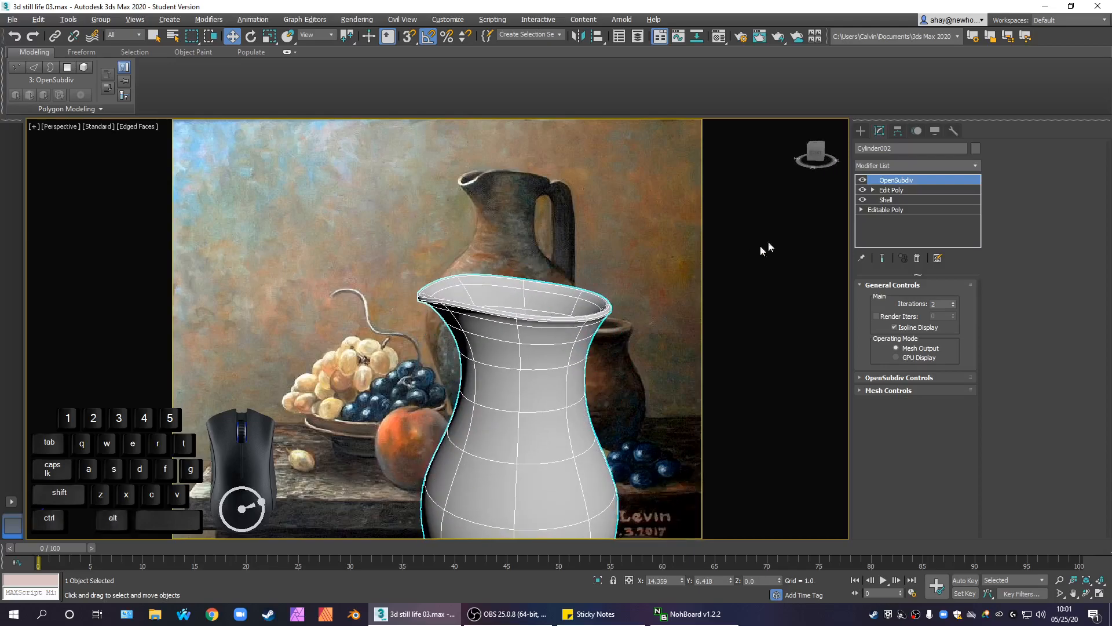
Step: Return to the base Editable Poly level, accepting the topology warning, and select the four upper vertices on both sides of the spout
click(894, 209)
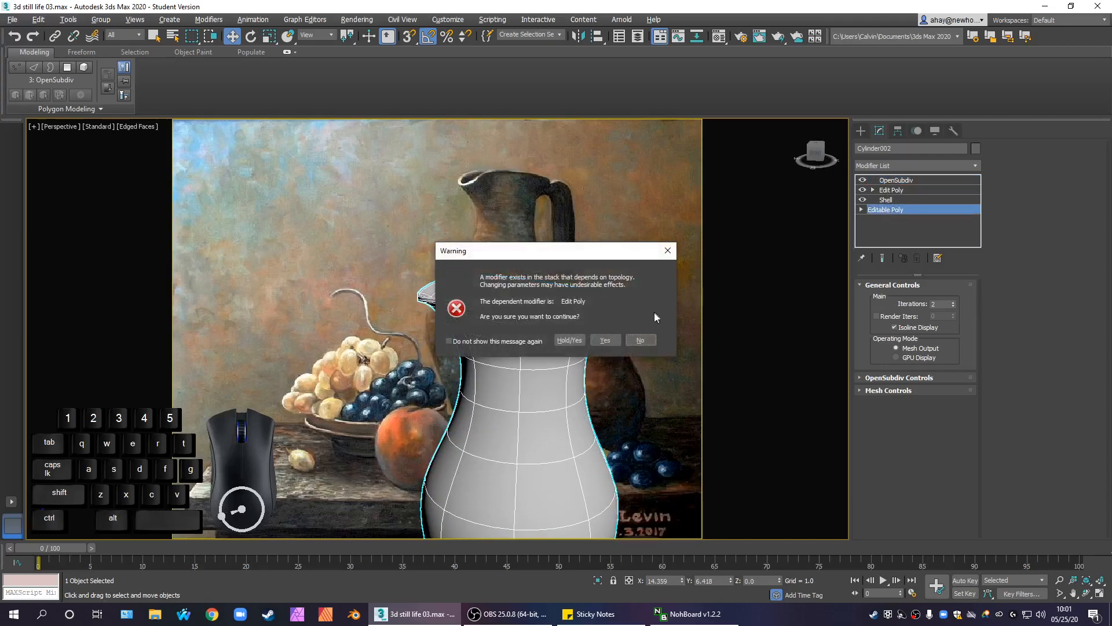
click(606, 343)
alt+middle_drag(558, 374, 545, 330)
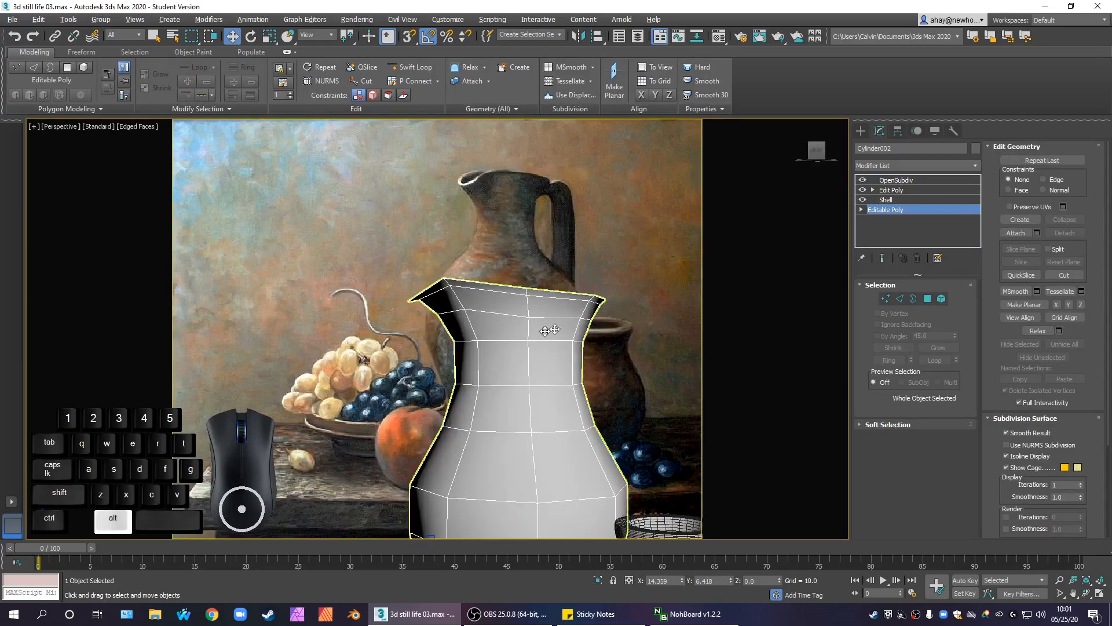
click(888, 301)
drag(435, 267, 471, 300)
alt+middle_drag(487, 317, 695, 327)
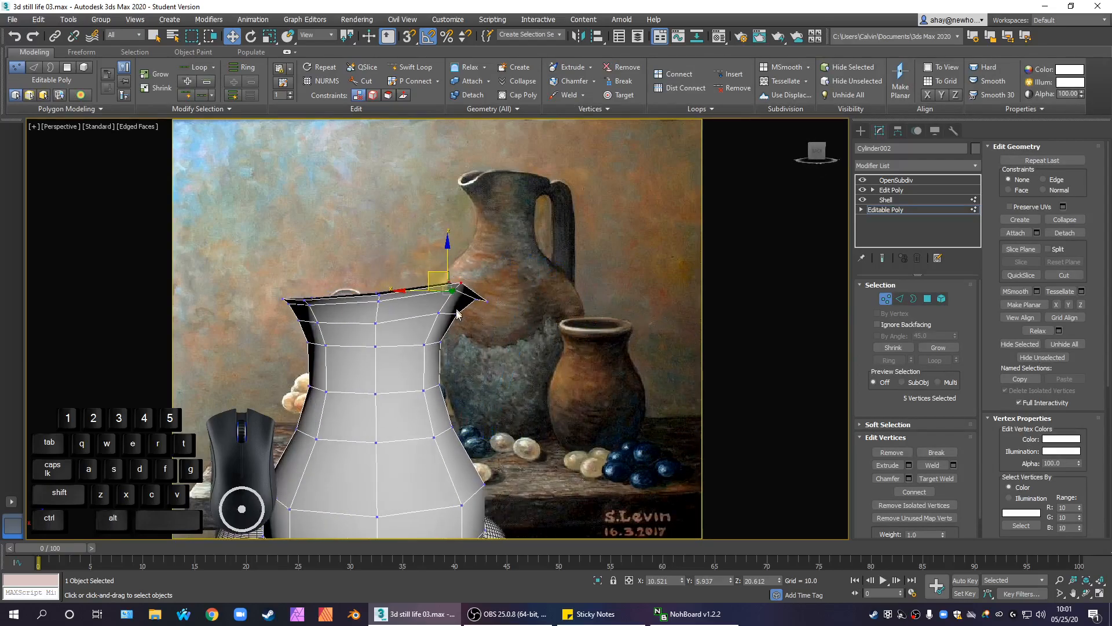
alt+middle_drag(522, 323, 504, 324)
click(478, 285)
drag(434, 269, 468, 295)
Step: Move the four upper vertices on both sides of the spout outward in small adjustments, shaping the flared lip from several angles
alt+middle_drag(493, 304, 420, 338)
scroll(406, 324, up, 3)
key(r)
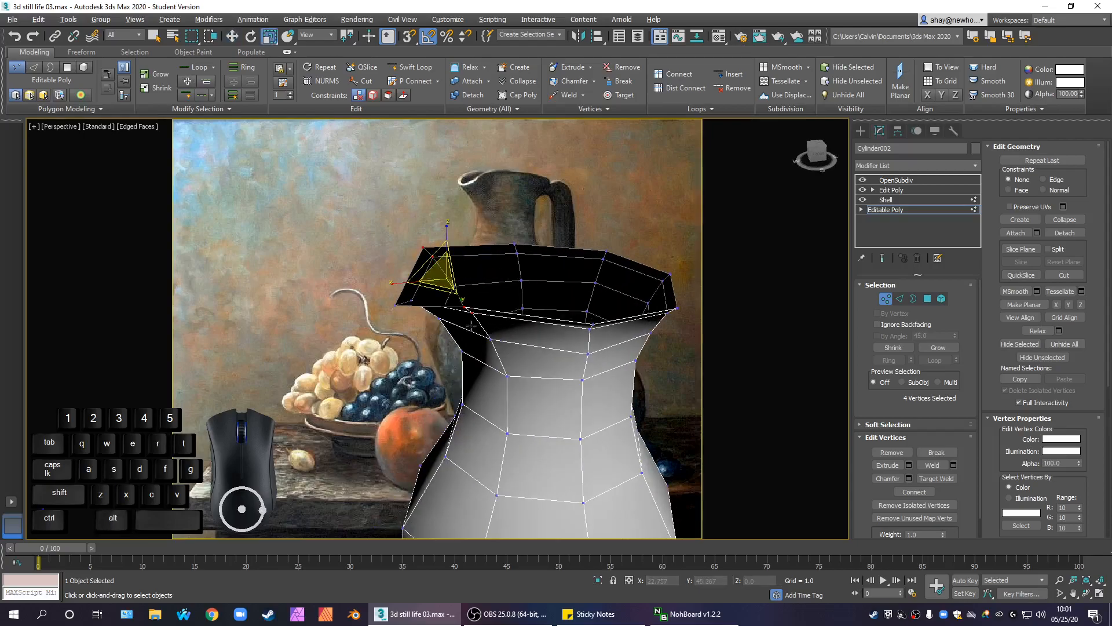
drag(461, 260, 455, 260)
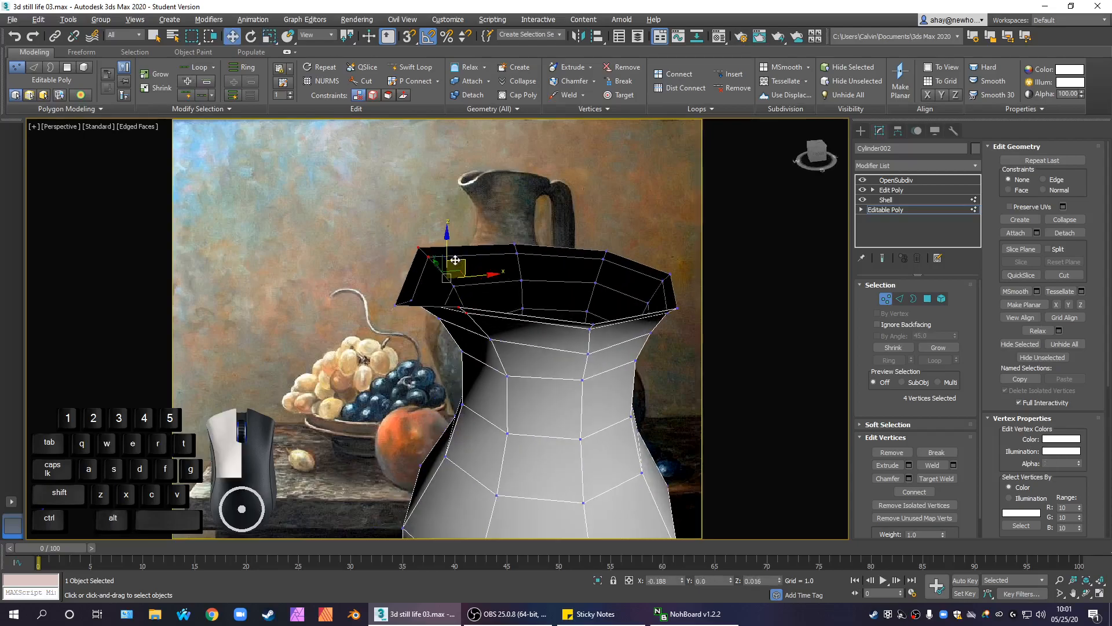
alt+middle_drag(453, 260, 552, 300)
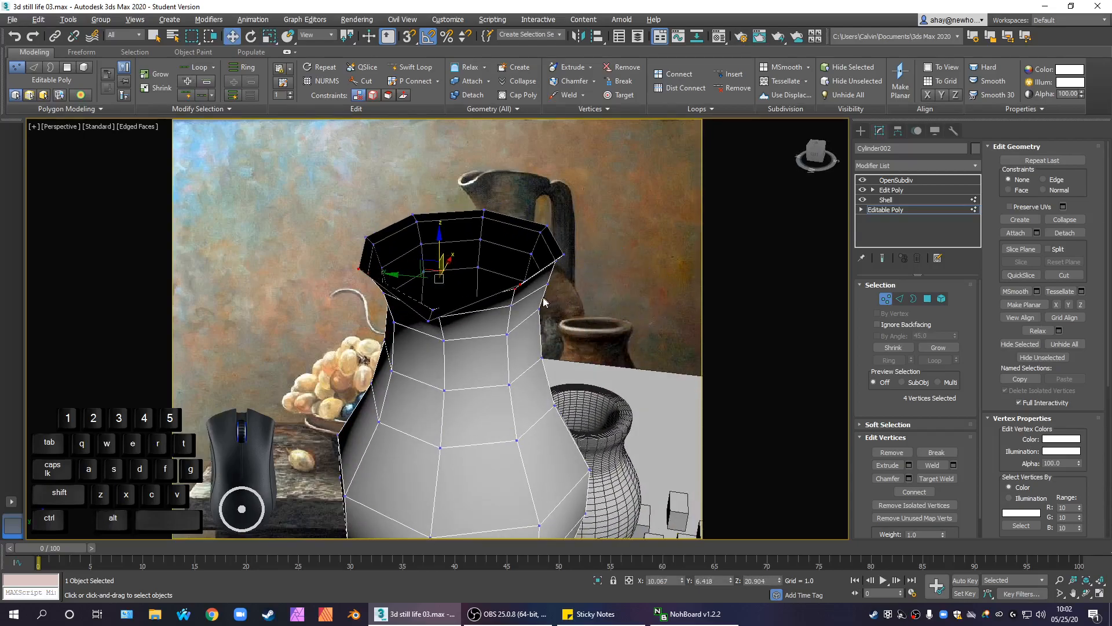
drag(486, 284, 467, 279)
alt+middle_drag(468, 280, 383, 259)
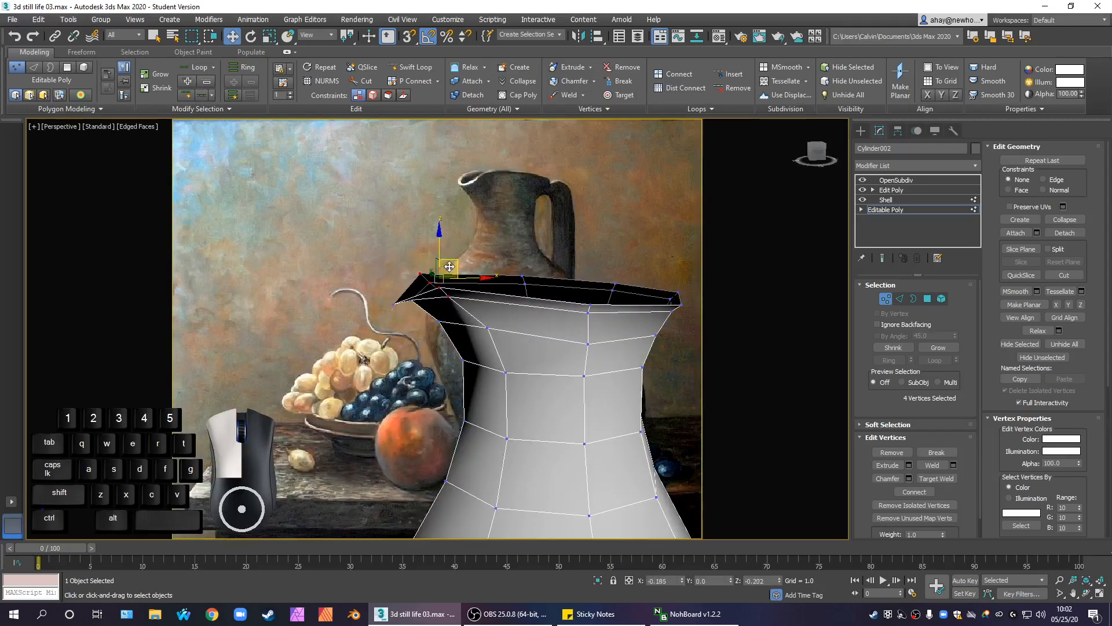
drag(455, 262, 457, 263)
alt+middle_drag(506, 259, 490, 247)
Step: Switch to the four-viewport layout, frame the jug's upper part in the front view and show its edged faces
drag(499, 253, 556, 301)
alt+middle_drag(559, 303, 521, 240)
key(alt+w)
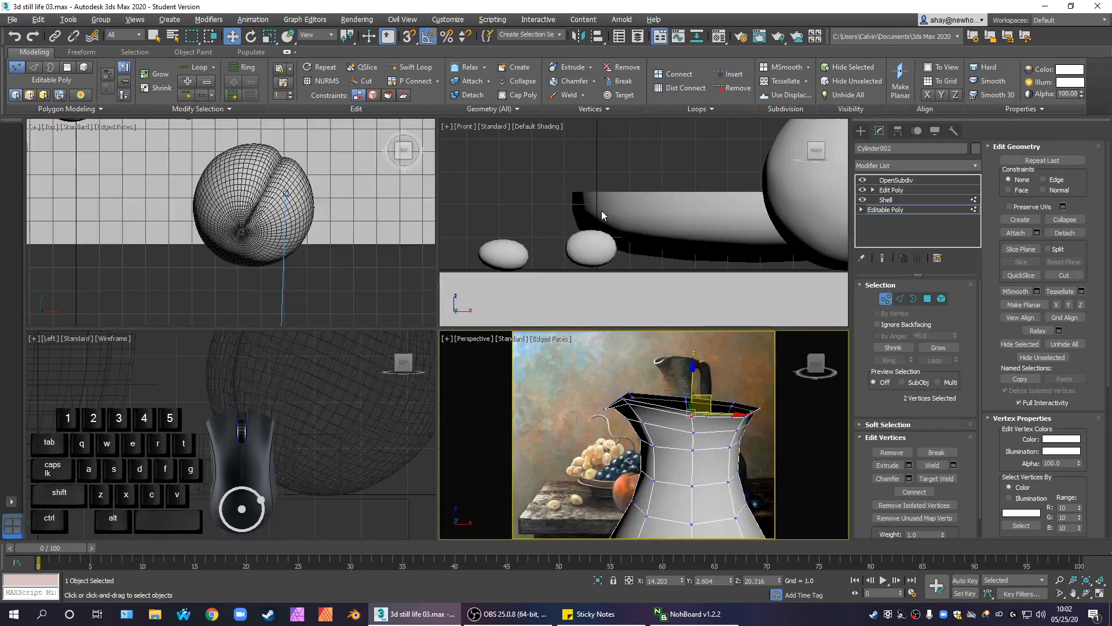
scroll(619, 218, down, 5)
scroll(637, 165, up, 8)
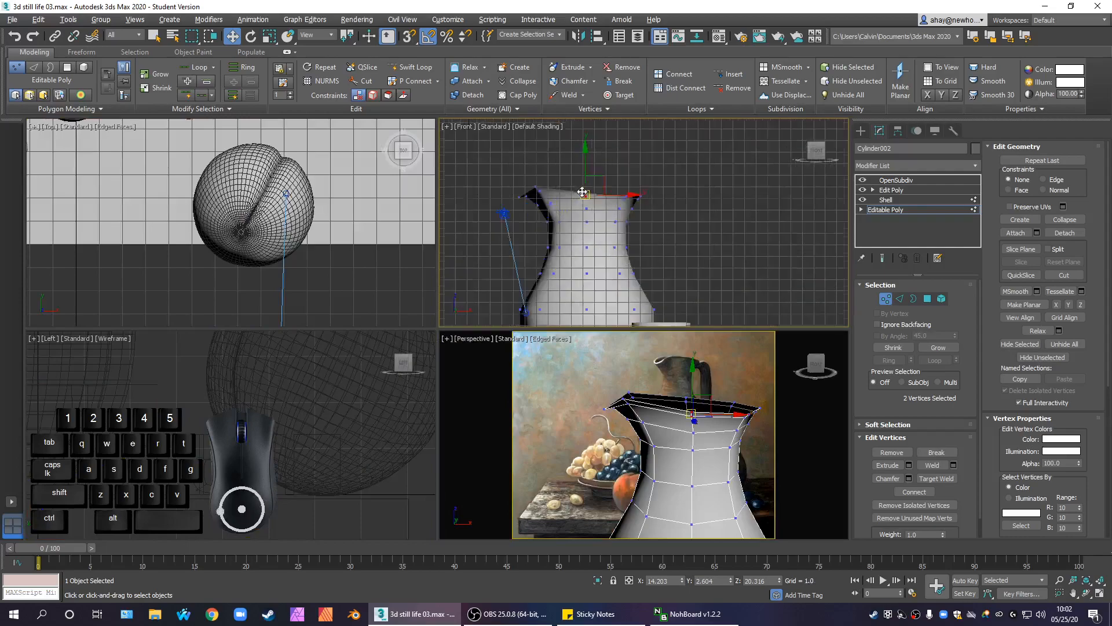
key(F4)
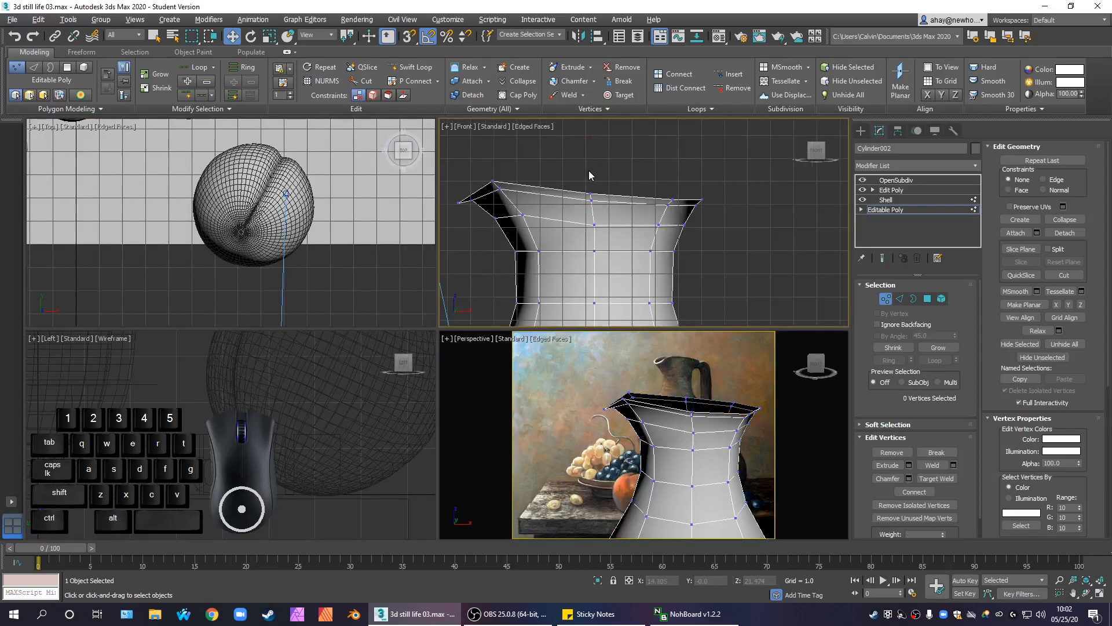
Step: Select the four vertices at the middle of the rim and raise them, shifting them slightly toward the spout
drag(579, 174, 614, 217)
alt+middle_drag(693, 425, 707, 398)
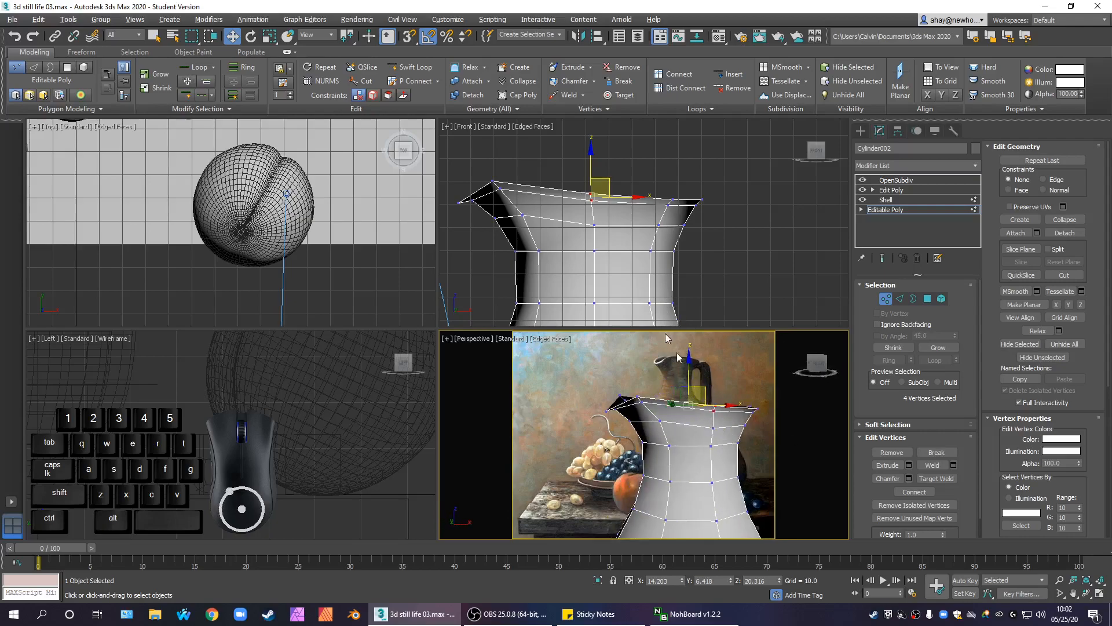
drag(707, 392, 703, 380)
click(717, 251)
Step: Select the four rim vertices between the middle and the back and nudge them slightly in the front view, then deselect them
drag(649, 185, 681, 222)
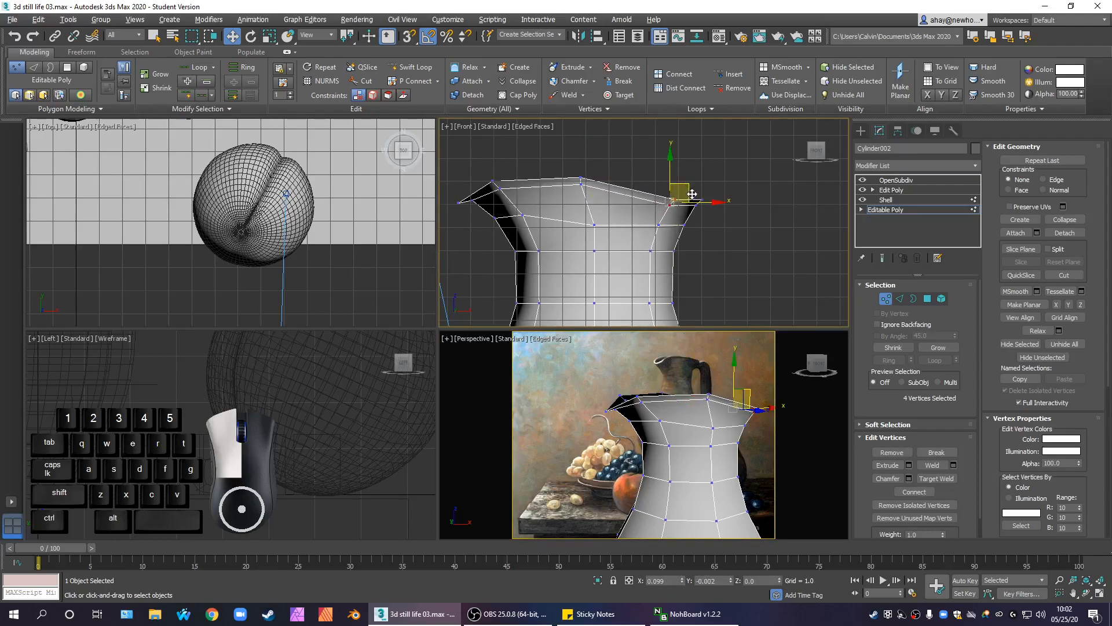
drag(690, 193, 690, 193)
click(688, 341)
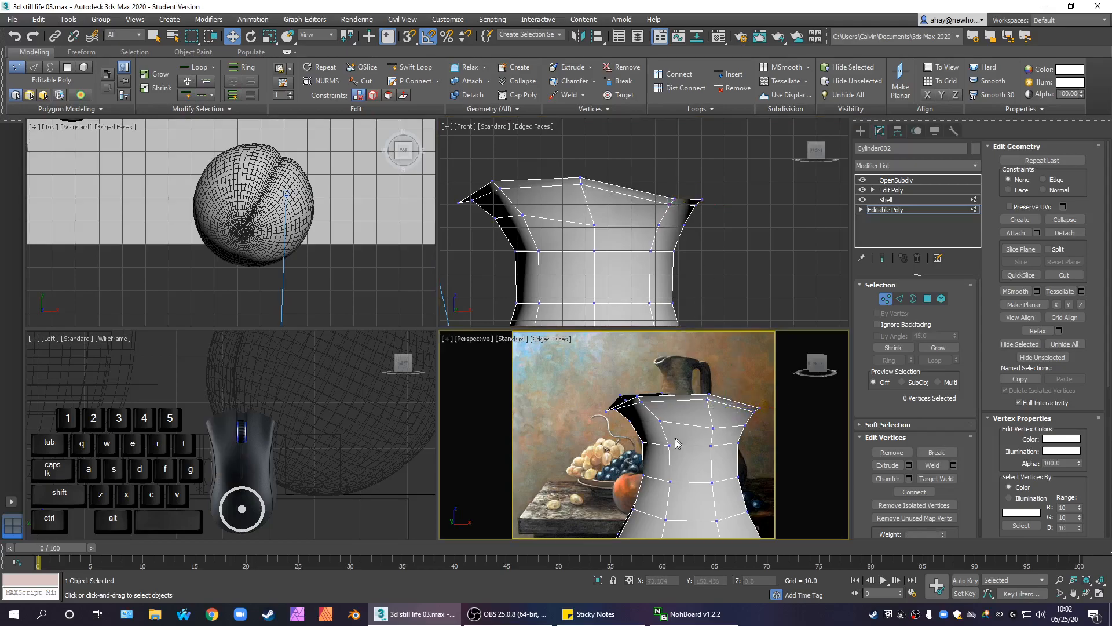
Step: Activate the OpenSubdiv level in the maximized perspective view and inspect the smoothed rim and spout against the painting
scroll(648, 413, down, 2)
key(alt+w)
alt+middle_drag(581, 415, 661, 421)
scroll(661, 421, up, 3)
alt+middle_drag(564, 328, 463, 371)
click(886, 200)
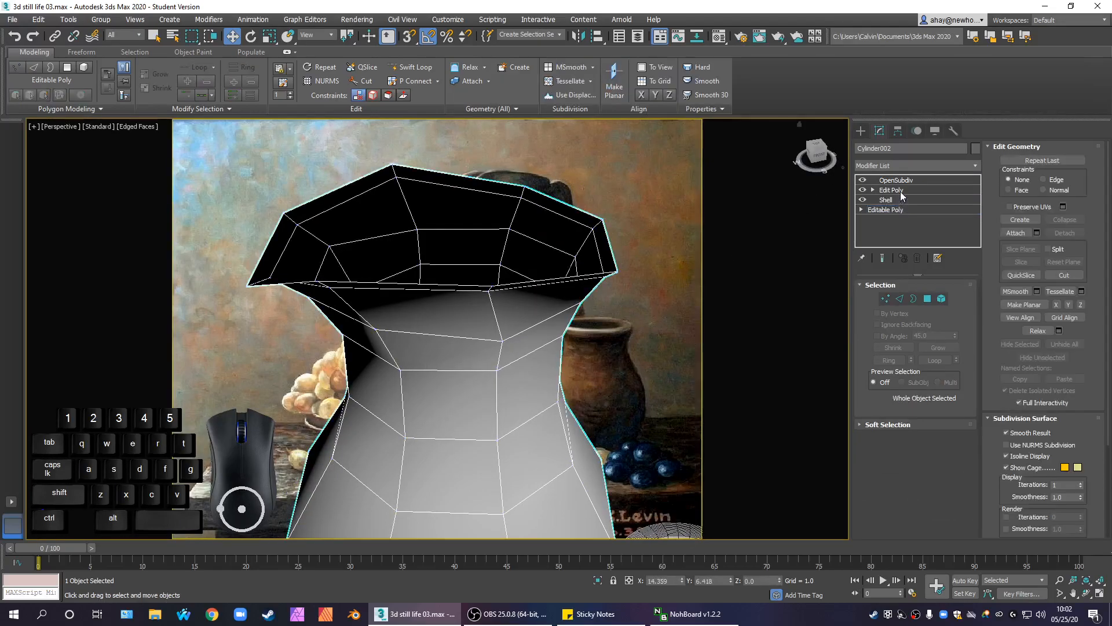
click(896, 181)
alt+middle_drag(560, 342, 524, 323)
scroll(524, 323, down, 4)
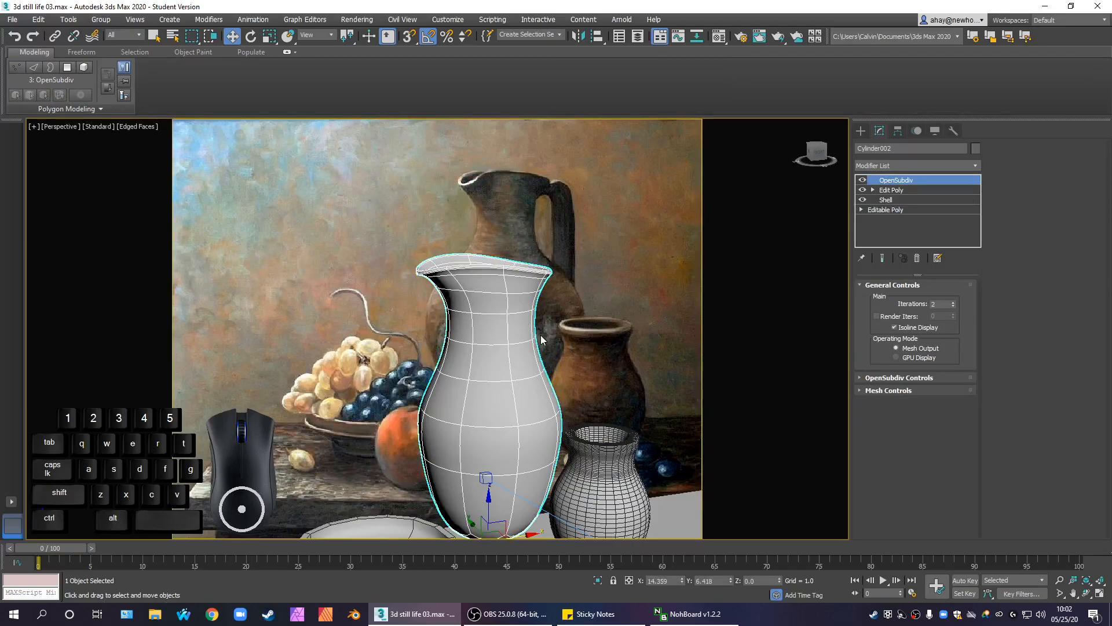
scroll(540, 332, up, 5)
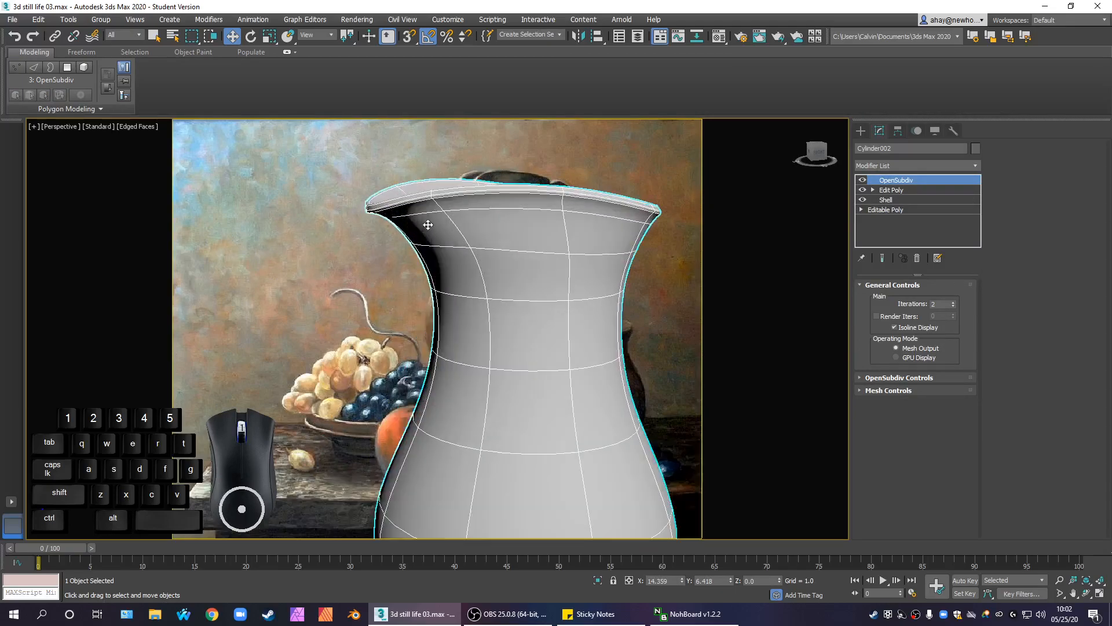
scroll(468, 236, down, 2)
alt+middle_drag(449, 229, 436, 218)
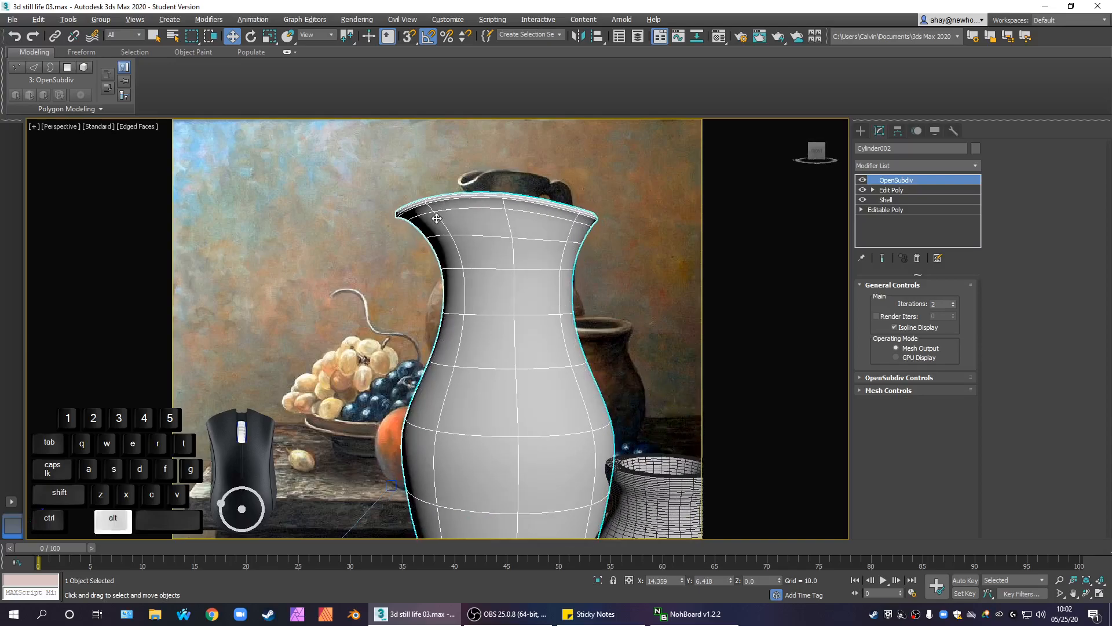
scroll(436, 218, up, 3)
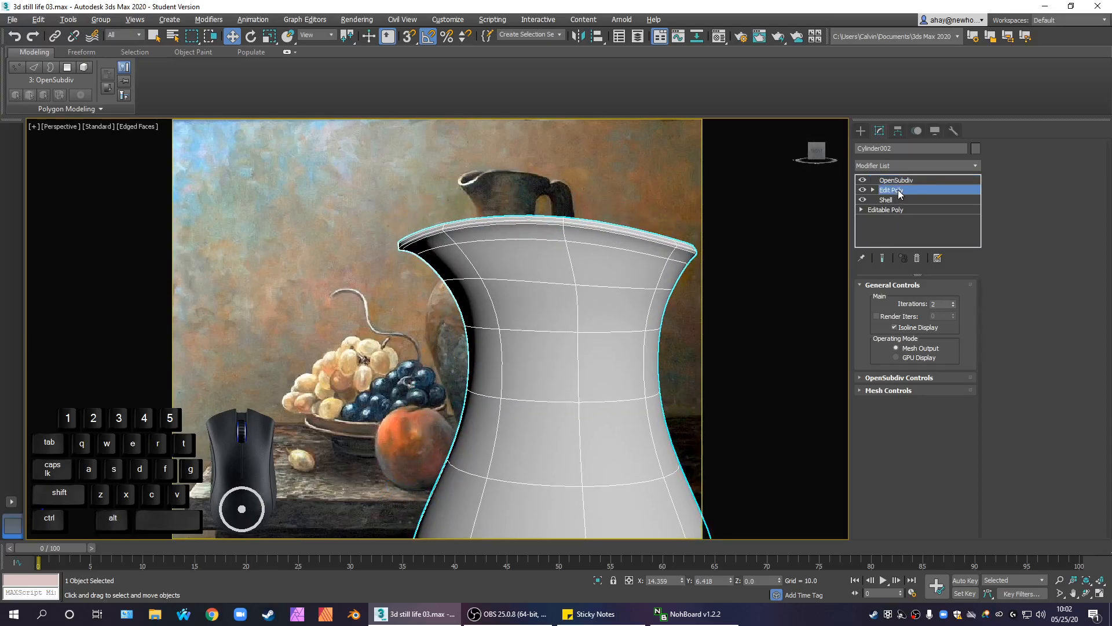
Step: Return to the base Editable Poly, accepting the topology warning, adjust the four upper vertices beside the spout, and leave vertex mode
click(910, 210)
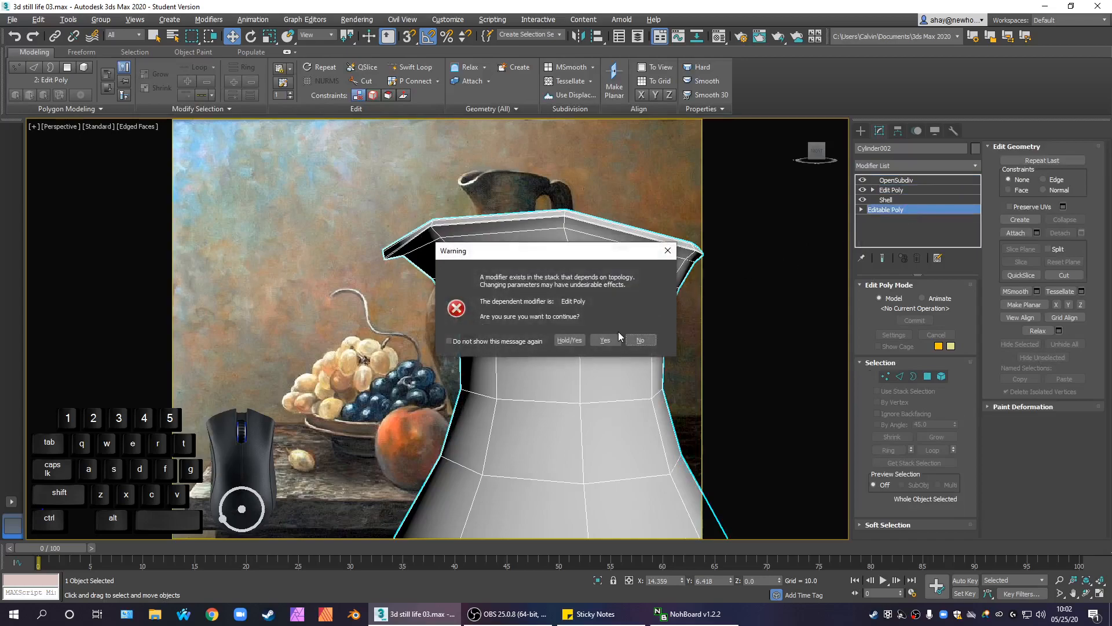
click(604, 340)
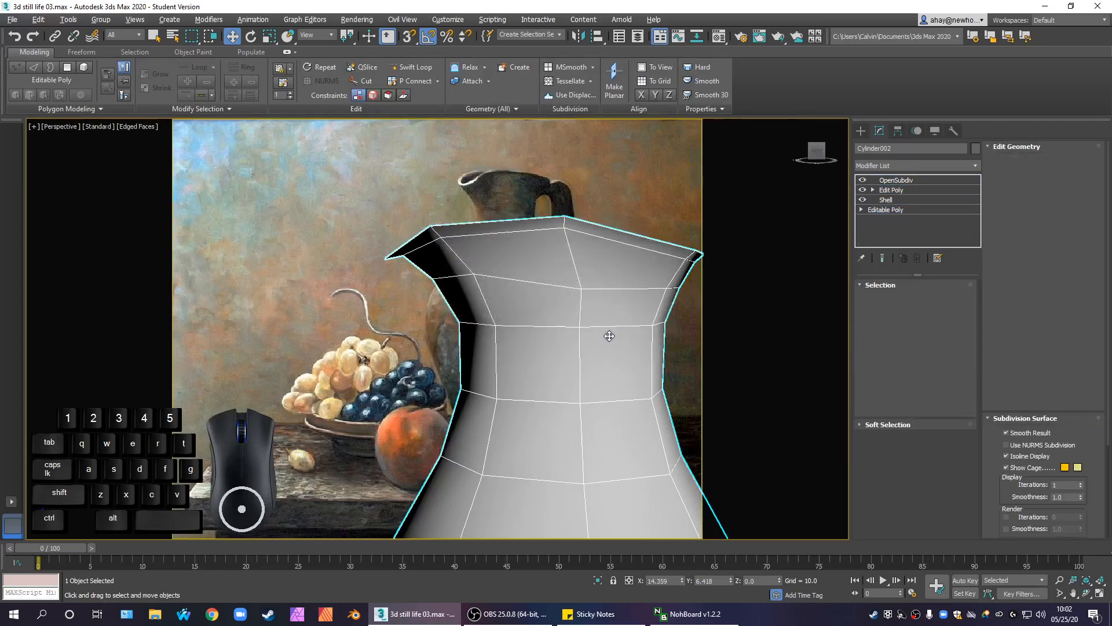
alt+middle_drag(581, 332, 498, 271)
click(883, 297)
drag(407, 211, 461, 253)
alt+middle_drag(462, 255, 479, 264)
mouse_move(452, 215)
mouse_down()
mouse_move(460, 203)
mouse_move(473, 223)
mouse_up()
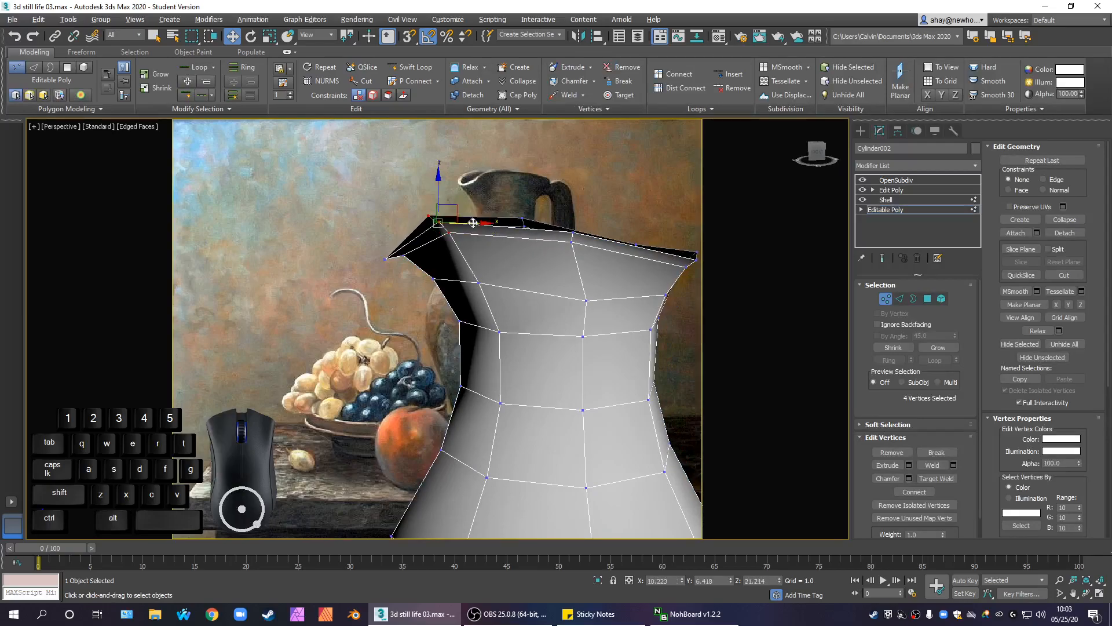
click(899, 211)
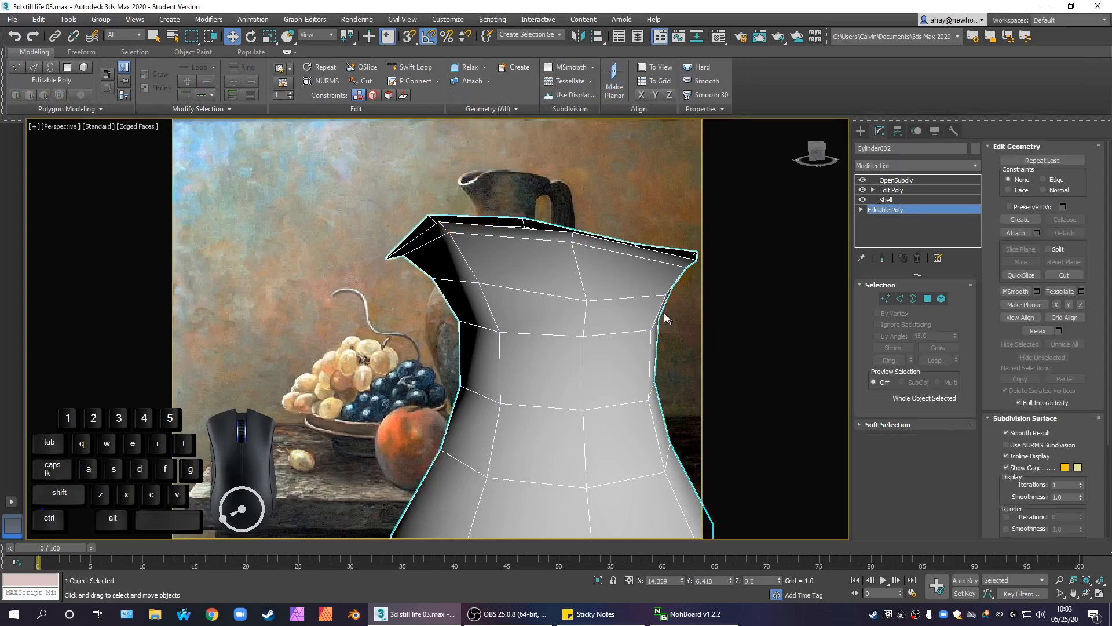
Step: Step up through the modifier stack to OpenSubdiv and examine the smoothed jug's spout, rim and overall silhouette from several angles
middle_drag(501, 293, 444, 266)
scroll(444, 266, down, 5)
alt+middle_drag(475, 309, 503, 242)
scroll(418, 244, up, 8)
alt+middle_drag(446, 311, 458, 400)
scroll(454, 386, down, 5)
scroll(459, 400, up, 3)
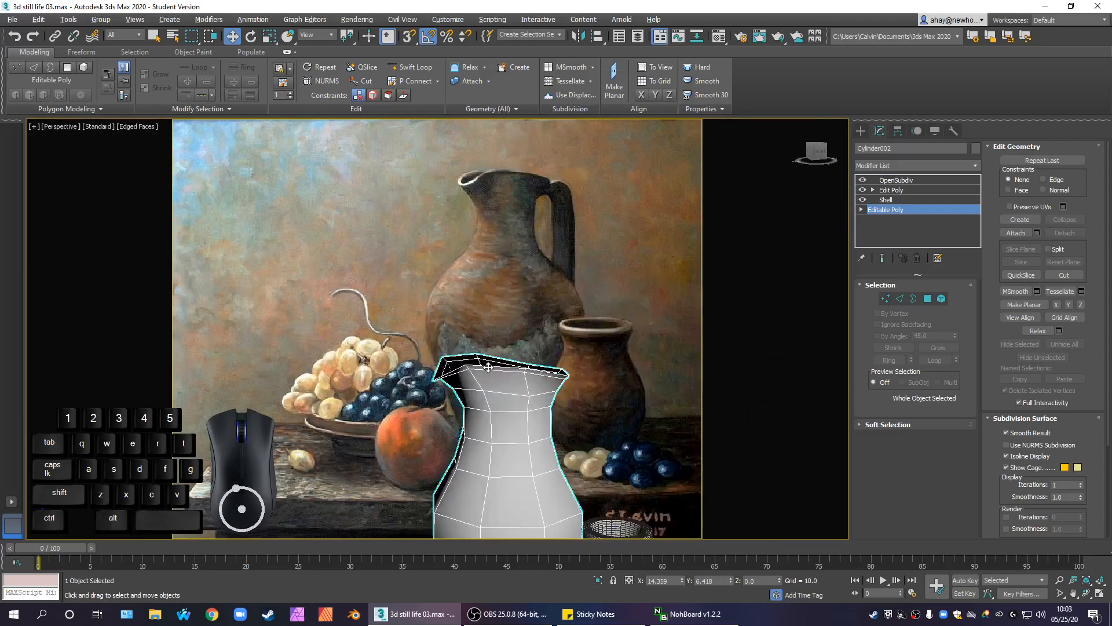
click(907, 196)
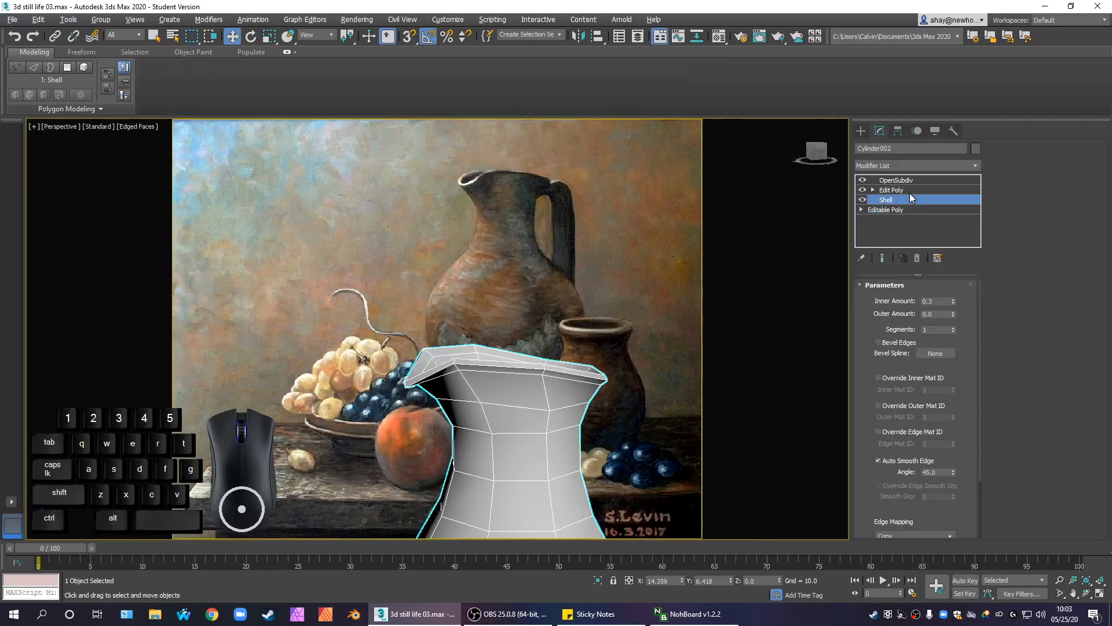
click(910, 193)
click(909, 179)
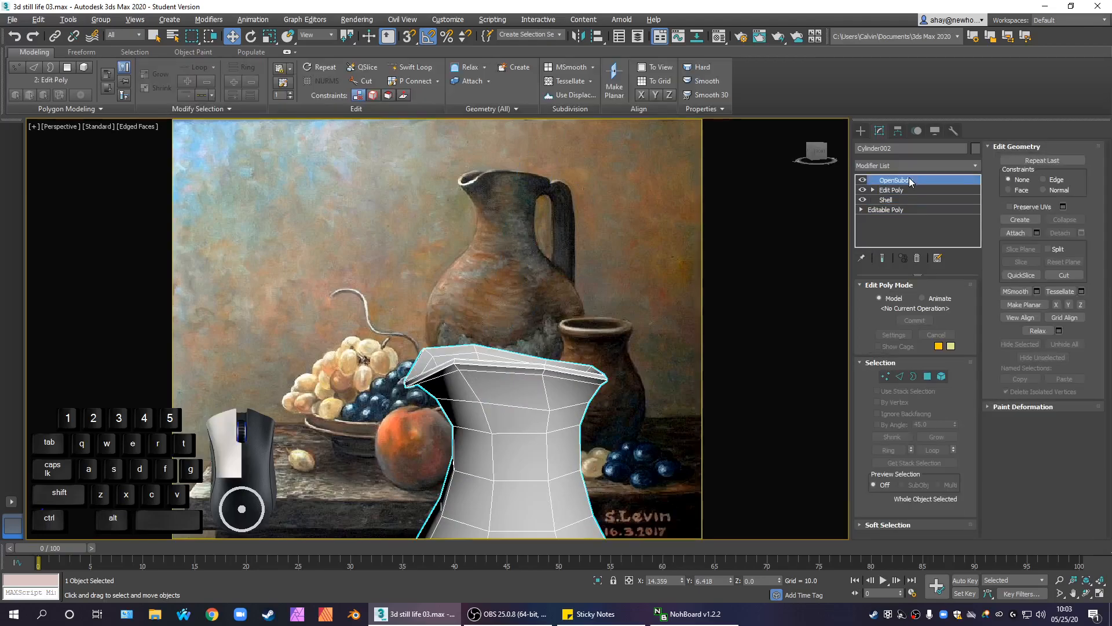
alt+middle_drag(544, 335, 498, 271)
scroll(510, 355, down, 3)
scroll(509, 355, up, 2)
scroll(502, 418, up, 4)
scroll(507, 411, down, 1)
scroll(508, 410, down, 4)
scroll(522, 289, down, 2)
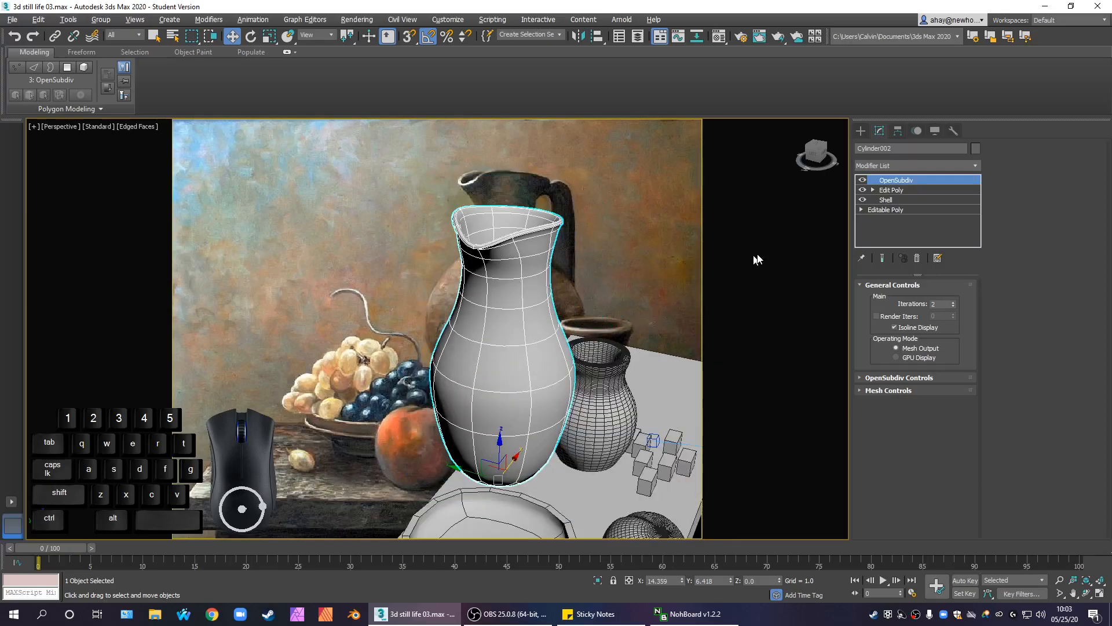
Step: Reduce the OpenSubdiv iterations to 1 and add an Edit Poly modifier on top of it
click(954, 305)
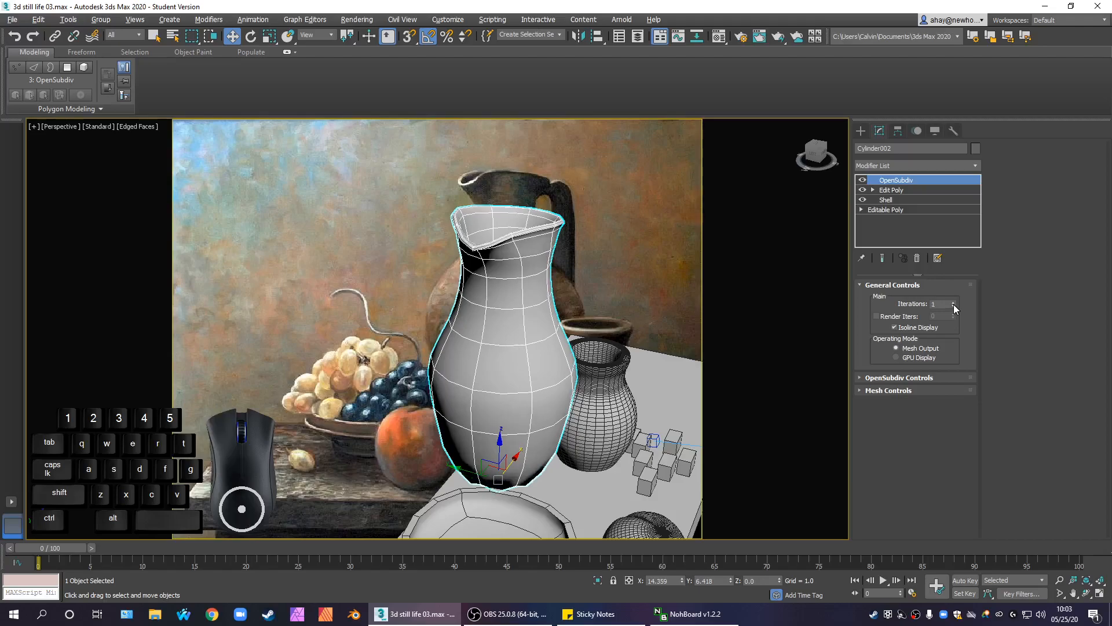
click(906, 165)
text(esh)
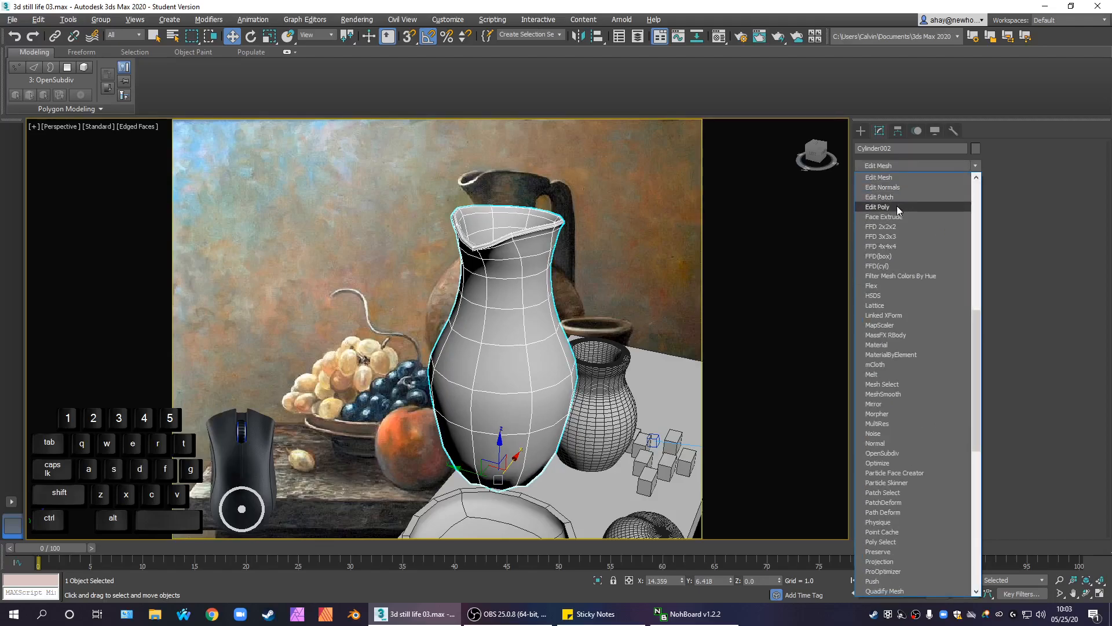
click(898, 206)
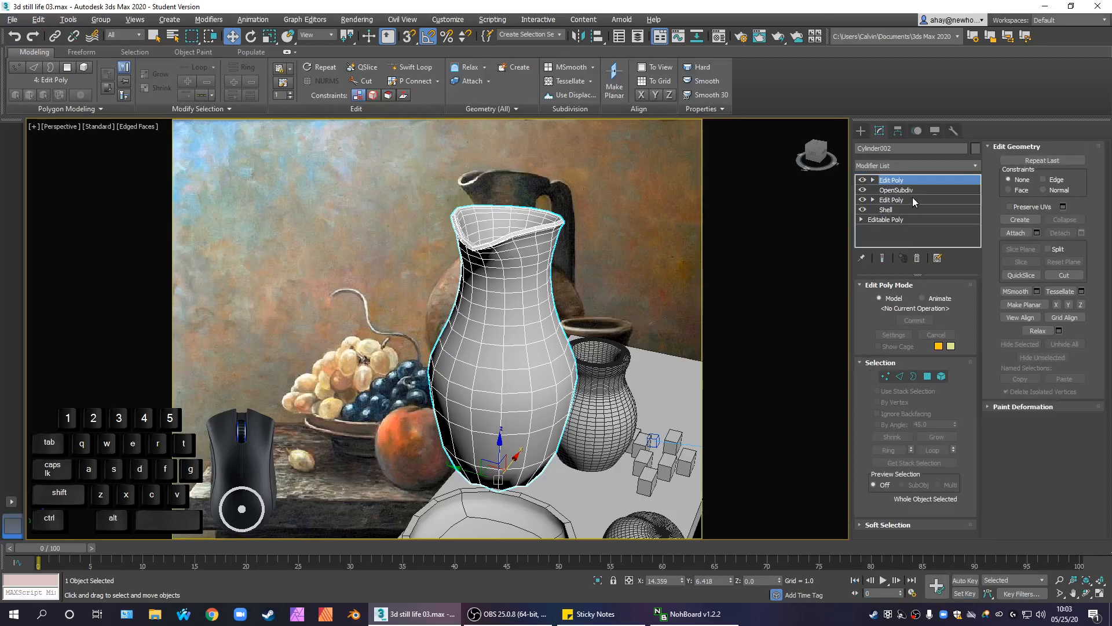
click(920, 188)
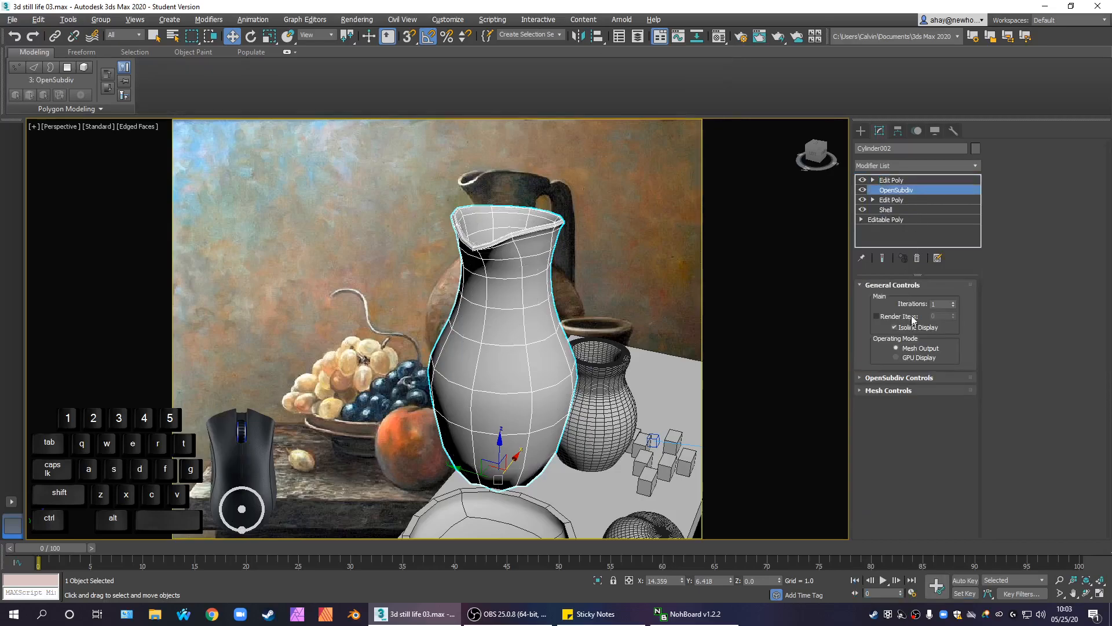
click(901, 179)
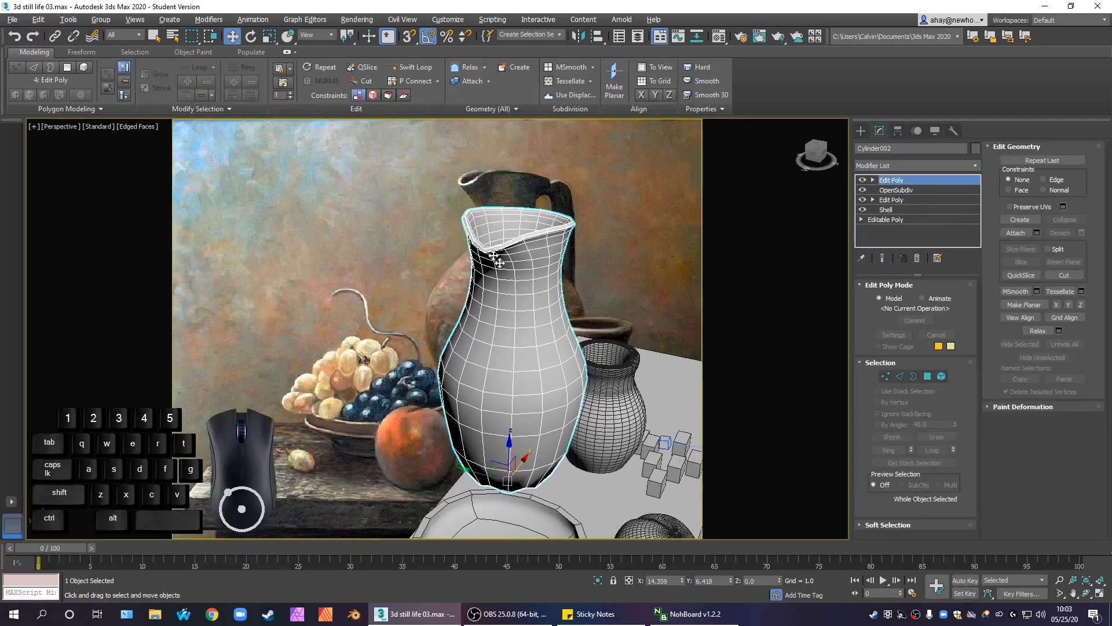
Step: Enter vertex mode on the top Edit Poly and select the vertices at the tip of the spout
scroll(500, 262, up, 4)
alt+middle_drag(544, 253, 557, 234)
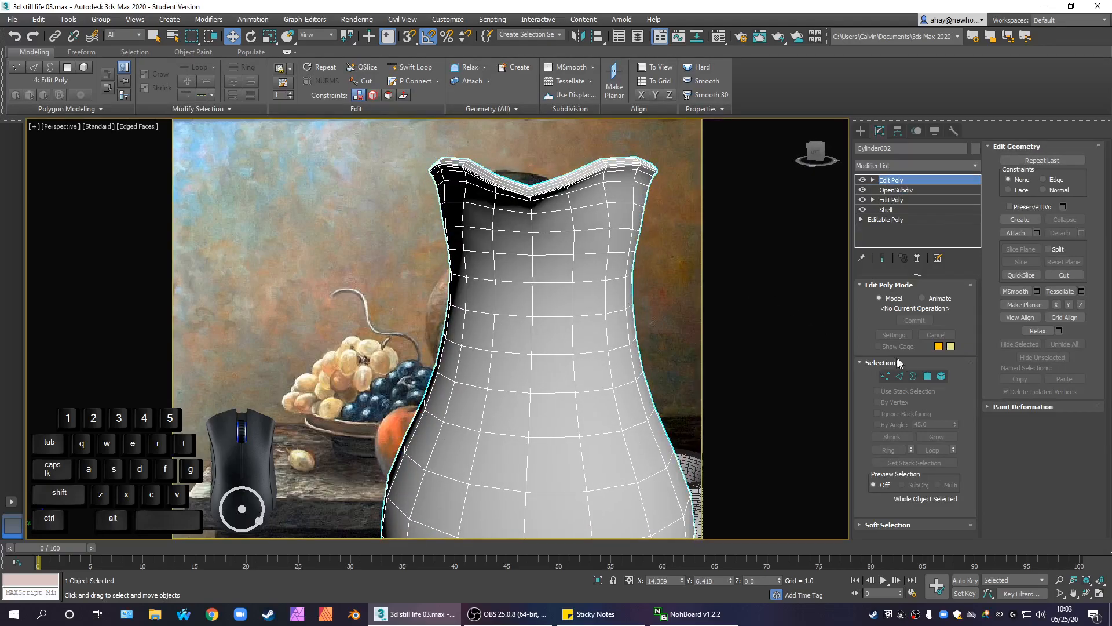
click(884, 376)
alt+middle_drag(591, 325, 529, 347)
scroll(367, 174, up, 5)
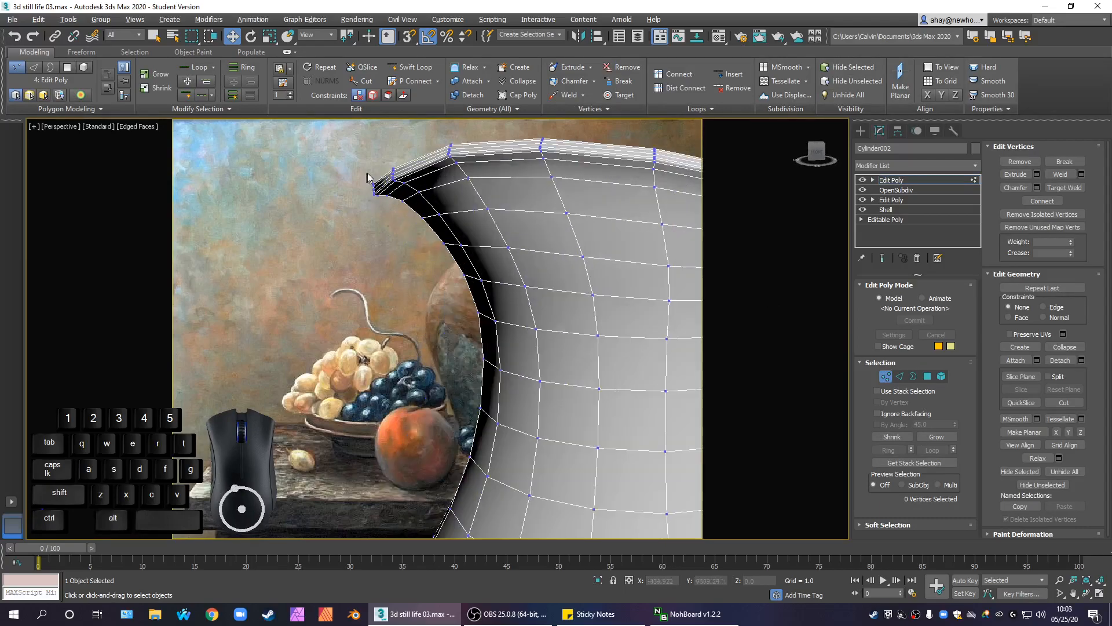
drag(387, 158, 452, 226)
alt+middle_drag(472, 248, 482, 281)
scroll(479, 275, up, 2)
scroll(480, 274, down, 4)
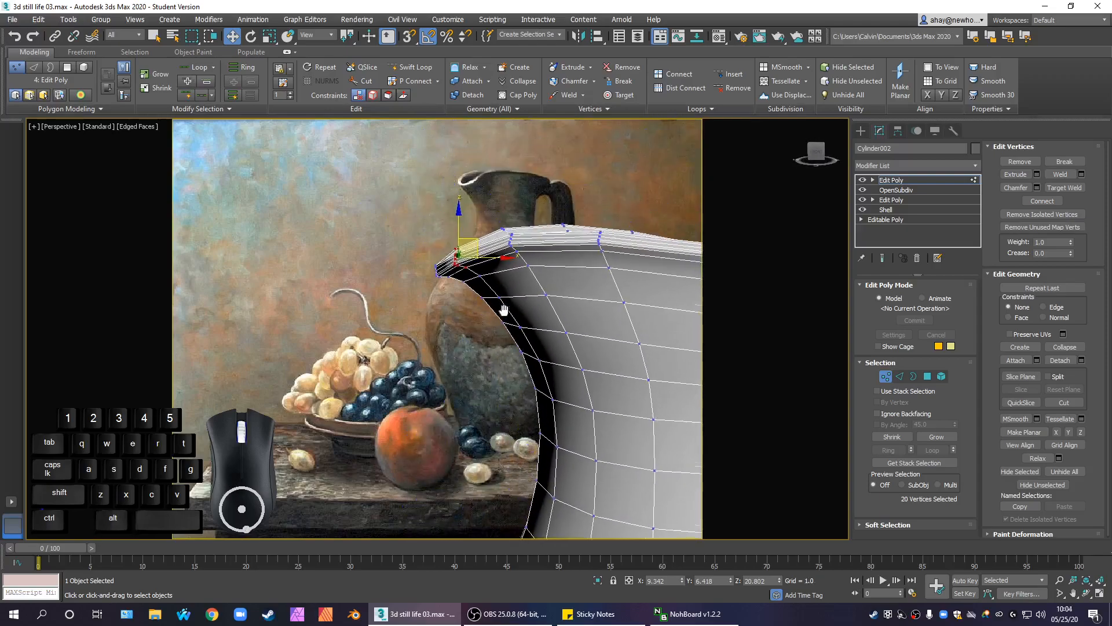
drag(438, 219, 465, 281)
alt+middle_drag(465, 280, 553, 310)
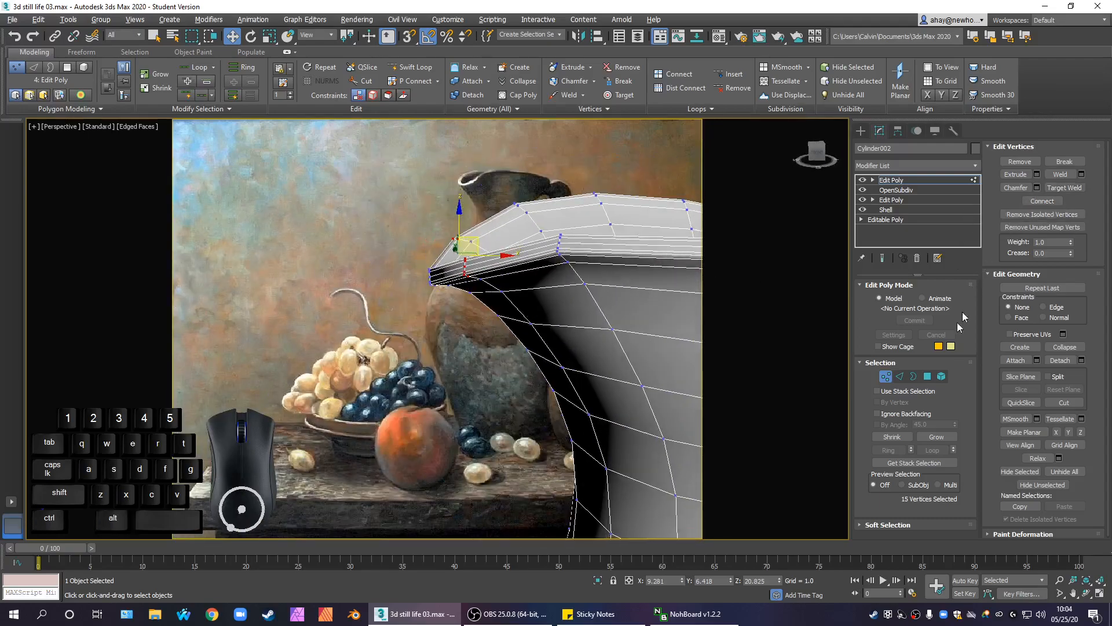
Step: Open the soft selection settings and enable Use Soft Selection for the spout tip vertices
drag(1108, 202, 1108, 241)
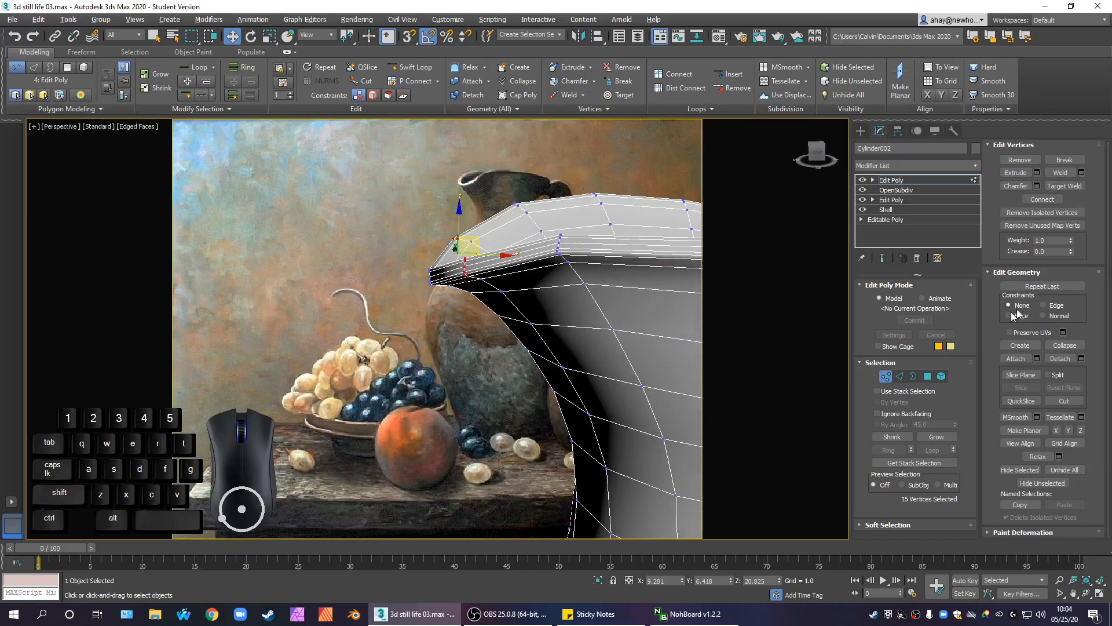
click(895, 525)
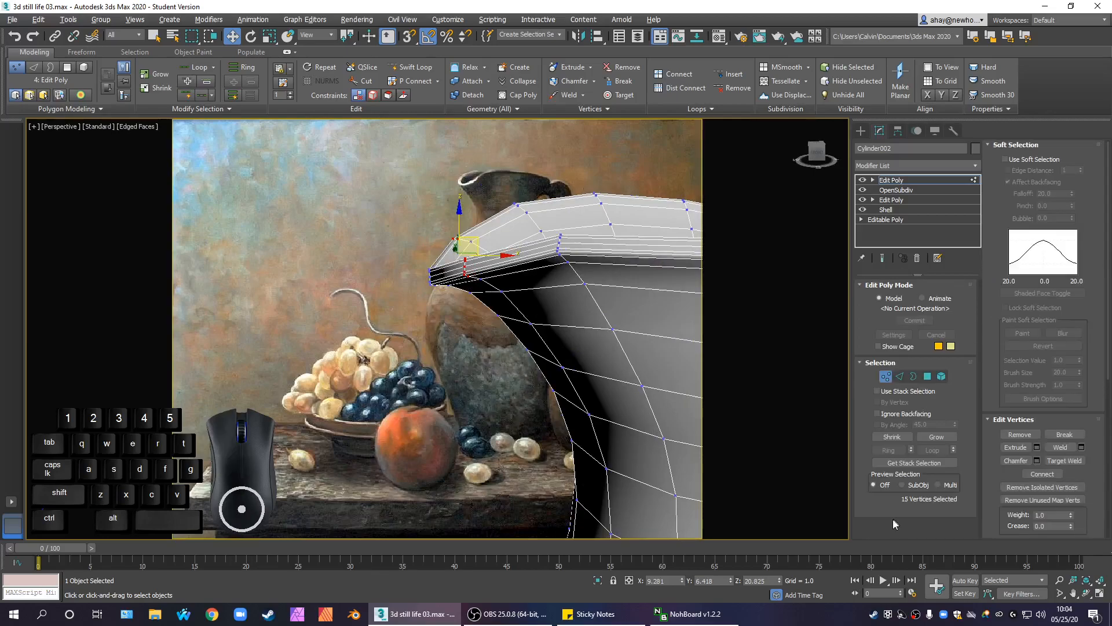
click(1033, 161)
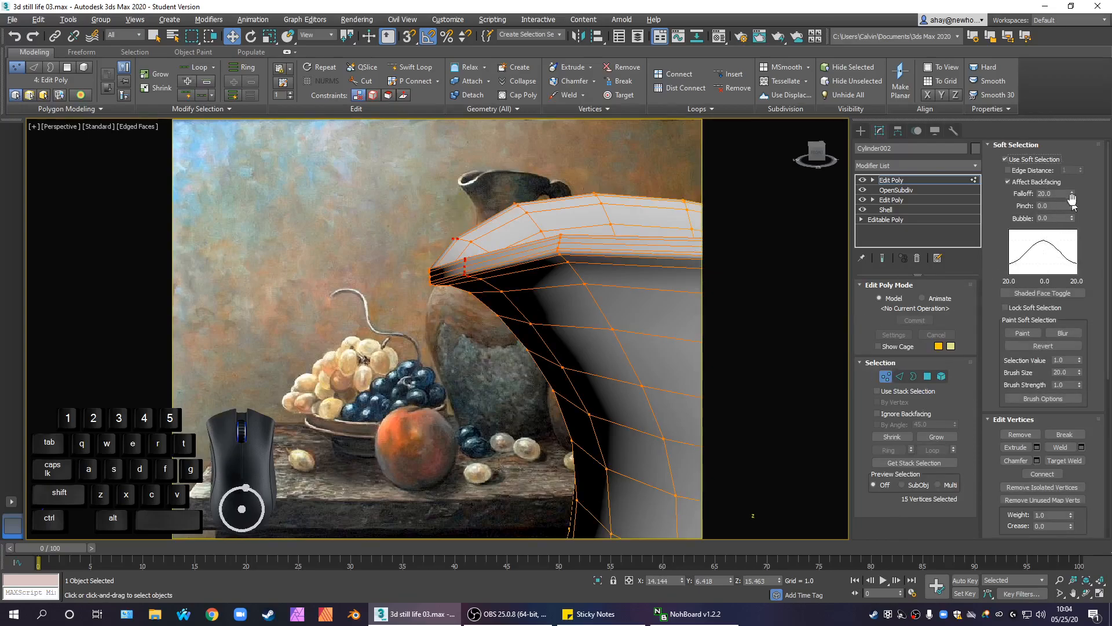
Step: Set the soft selection falloff to 1.4 and move the selected spout tip vertices down
drag(1074, 191, 1078, 247)
alt+middle_drag(568, 355, 595, 355)
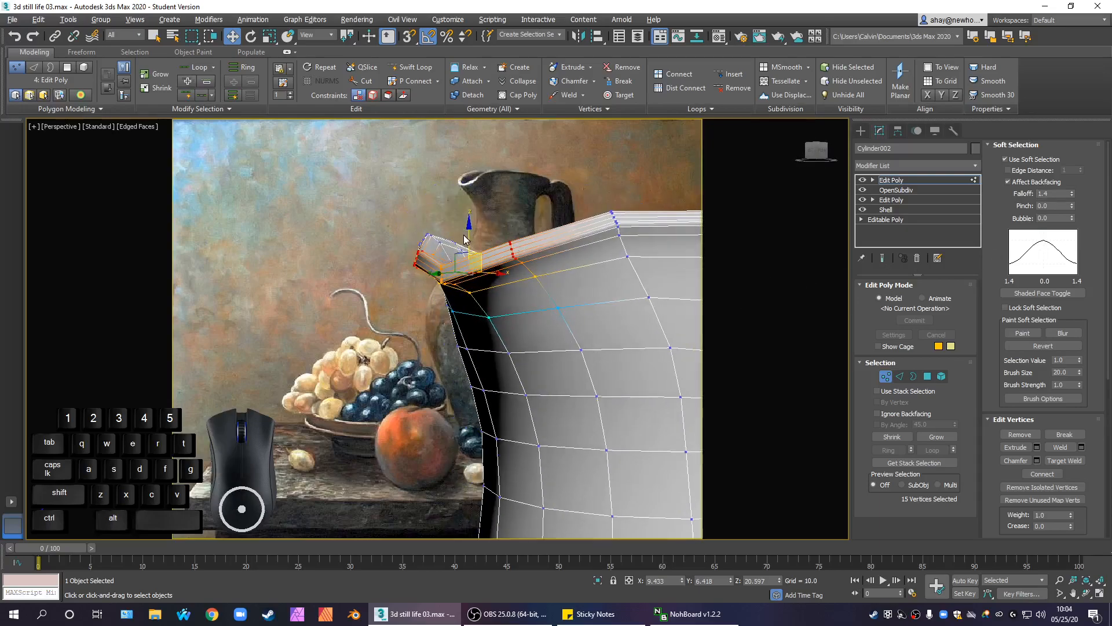
drag(469, 233, 470, 254)
Step: Select the seven vertices along the spout tip's lower edge and nudge them slightly with soft selection
alt+middle_drag(504, 262, 509, 335)
drag(441, 330, 442, 331)
alt+middle_drag(453, 325, 532, 264)
drag(464, 256, 470, 249)
alt+middle_drag(470, 249, 675, 267)
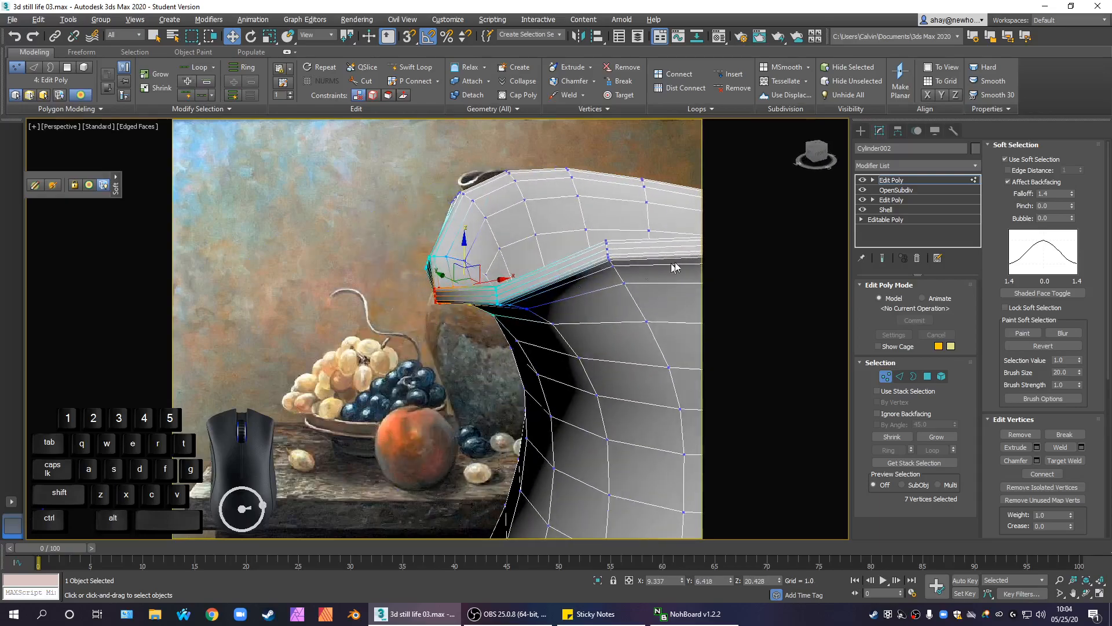
Step: Leave vertex editing, turn off edged faces and examine the reshaped spout and the jug's overall form
click(908, 183)
middle_drag(556, 354, 547, 288)
scroll(514, 325, down, 4)
scroll(508, 294, down, 3)
scroll(513, 318, up, 5)
key(F4)
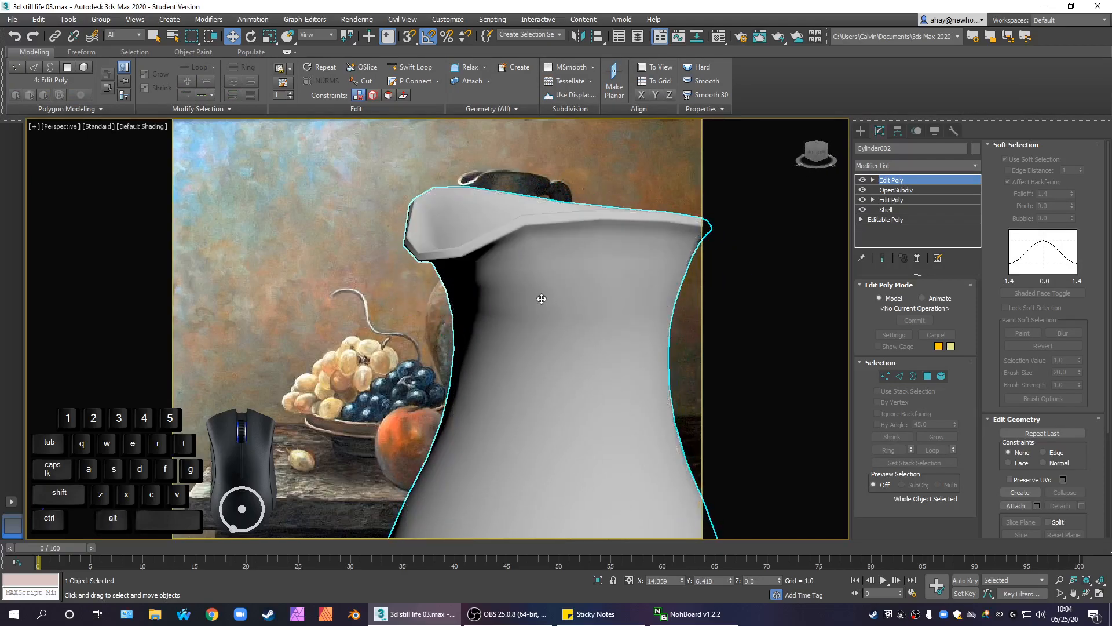
scroll(541, 301, down, 3)
mouse_move(541, 302)
alt+middle_down()
mouse_move(566, 269)
mouse_move(502, 325)
alt+middle_up()
scroll(540, 292, up, 3)
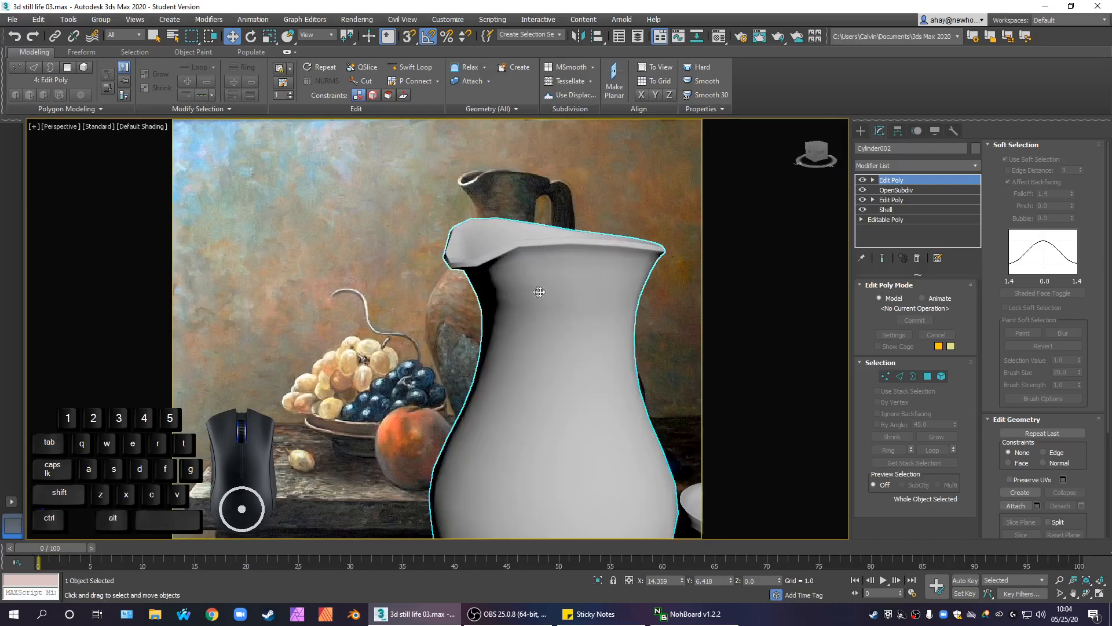
Step: Add a second OpenSubdiv modifier above the top Edit Poly and check the smoothed spout and rim
click(935, 166)
key(o)
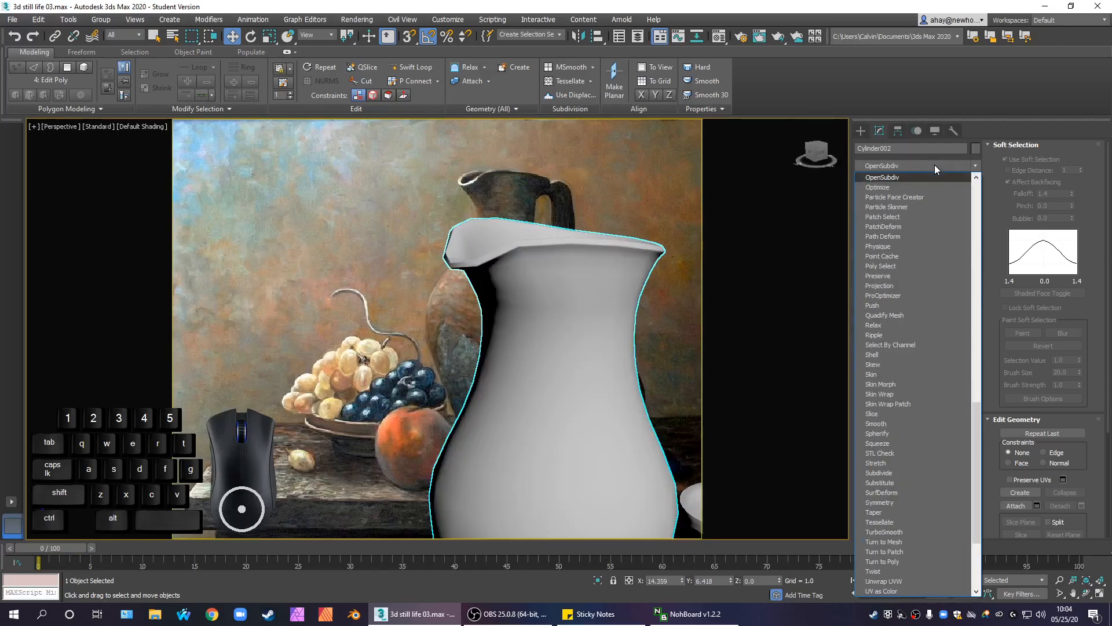
click(908, 176)
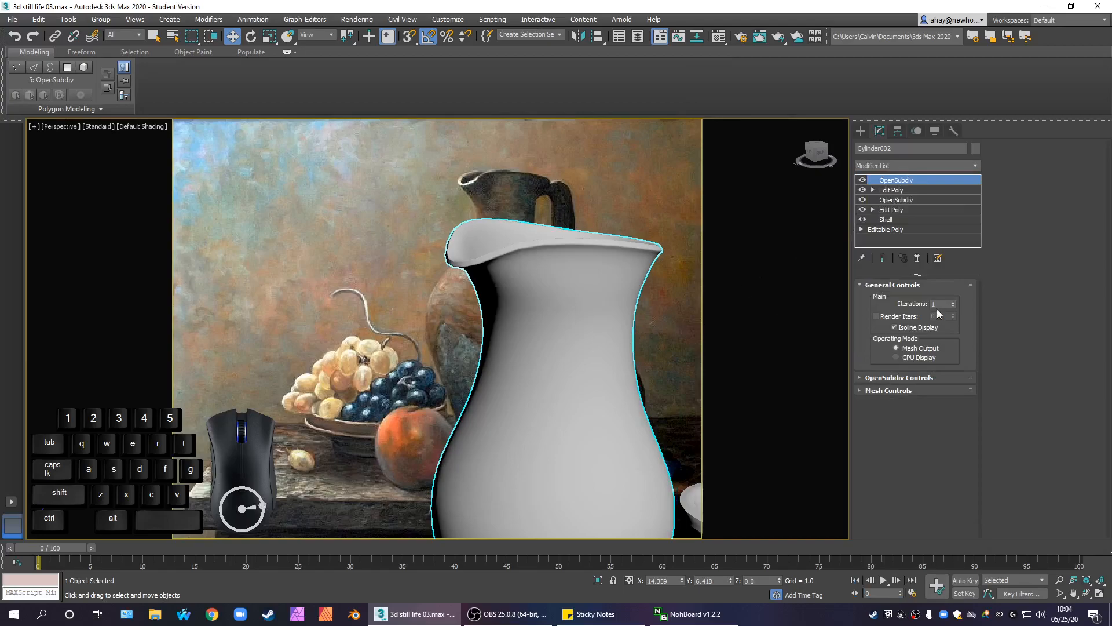
scroll(588, 324, down, 5)
alt+middle_drag(579, 324, 585, 321)
scroll(490, 303, up, 6)
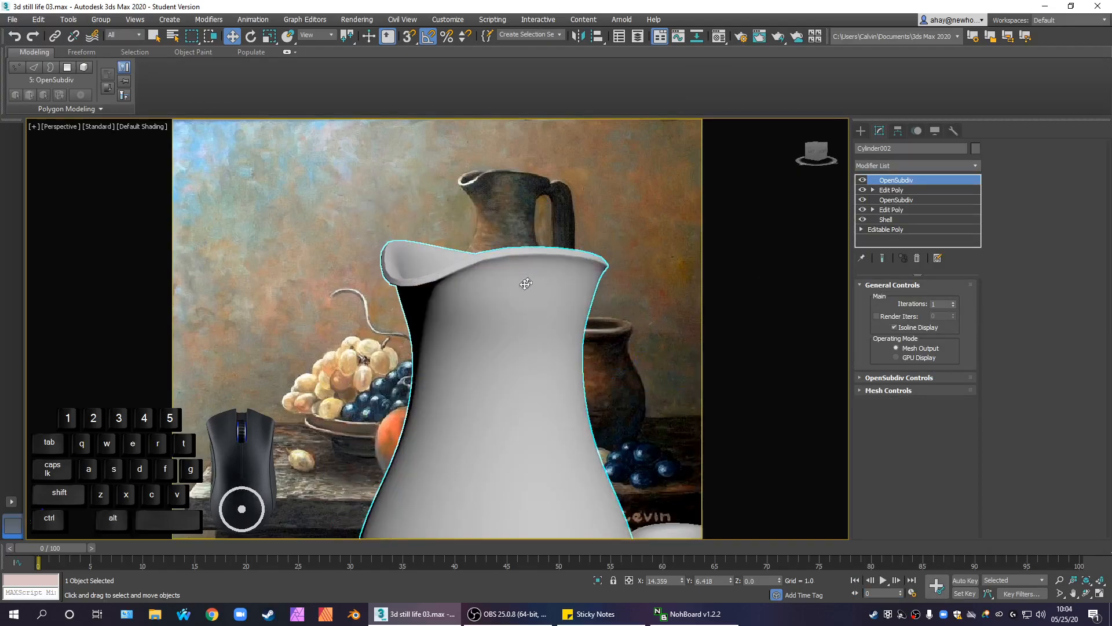
scroll(497, 305, down, 5)
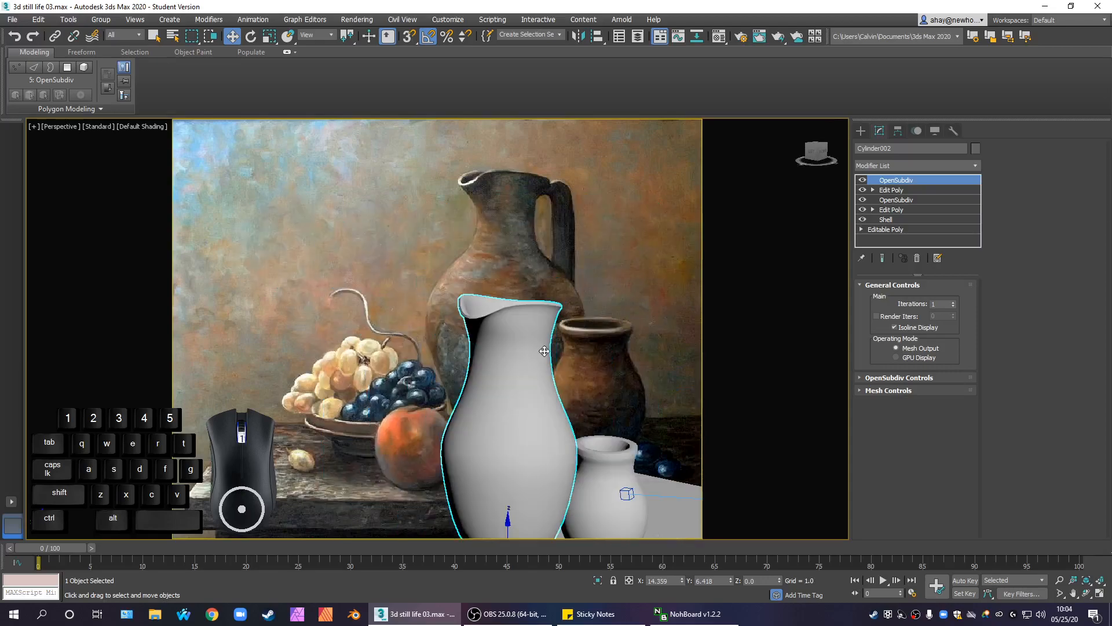
Step: Set the top OpenSubdiv's iterations to 2 and display the jug with edged faces
click(954, 302)
alt+middle_drag(551, 380, 510, 363)
scroll(511, 363, down, 6)
scroll(580, 317, up, 4)
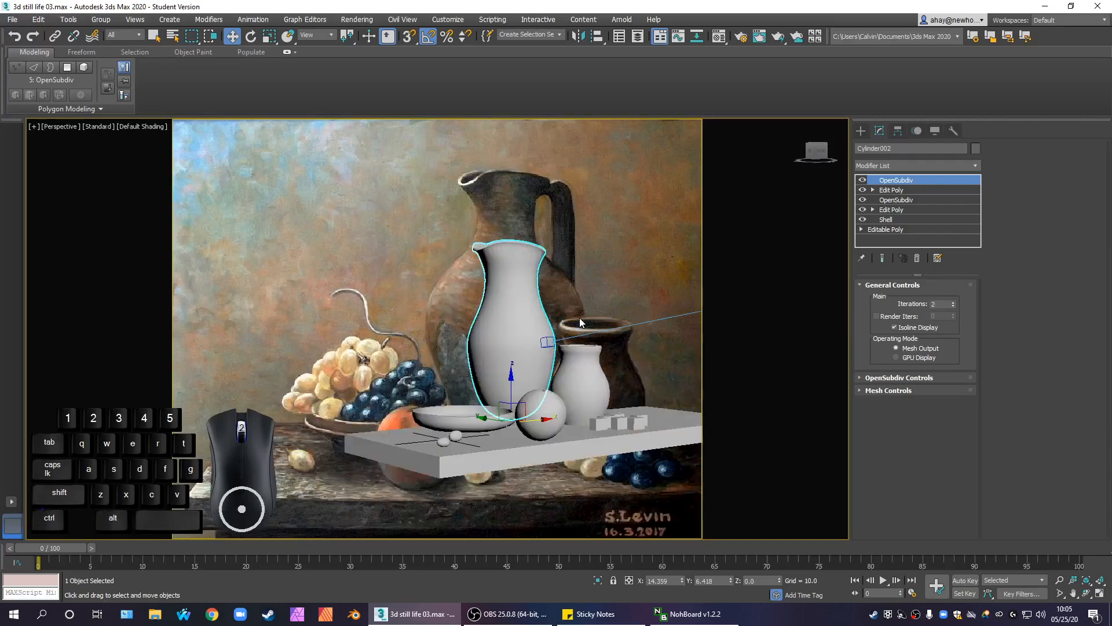
key(F4)
scroll(556, 319, up, 4)
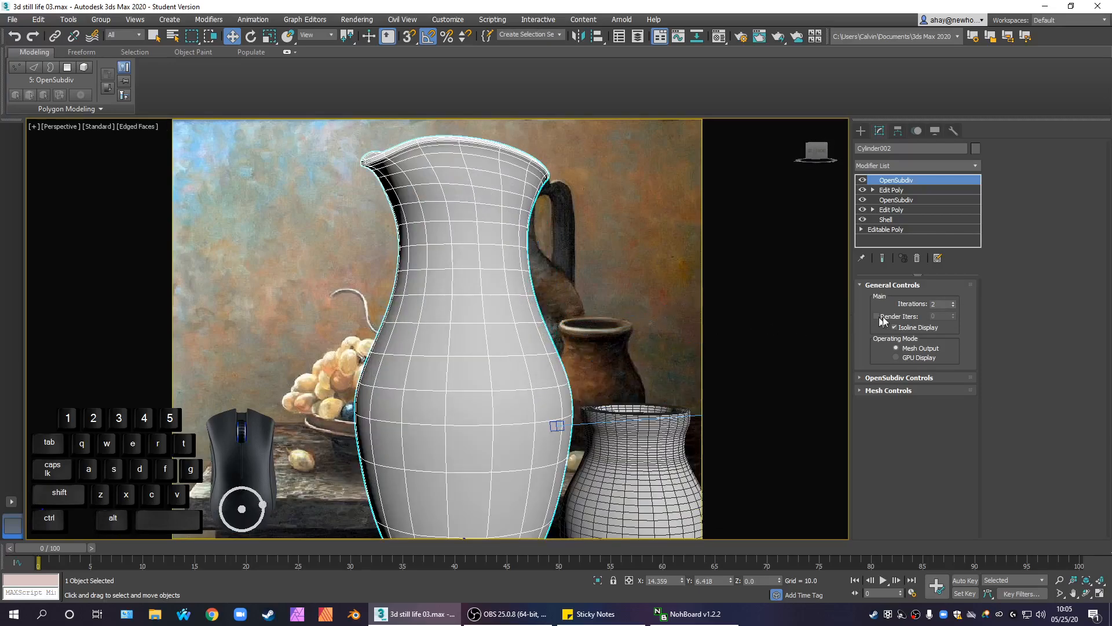
click(913, 327)
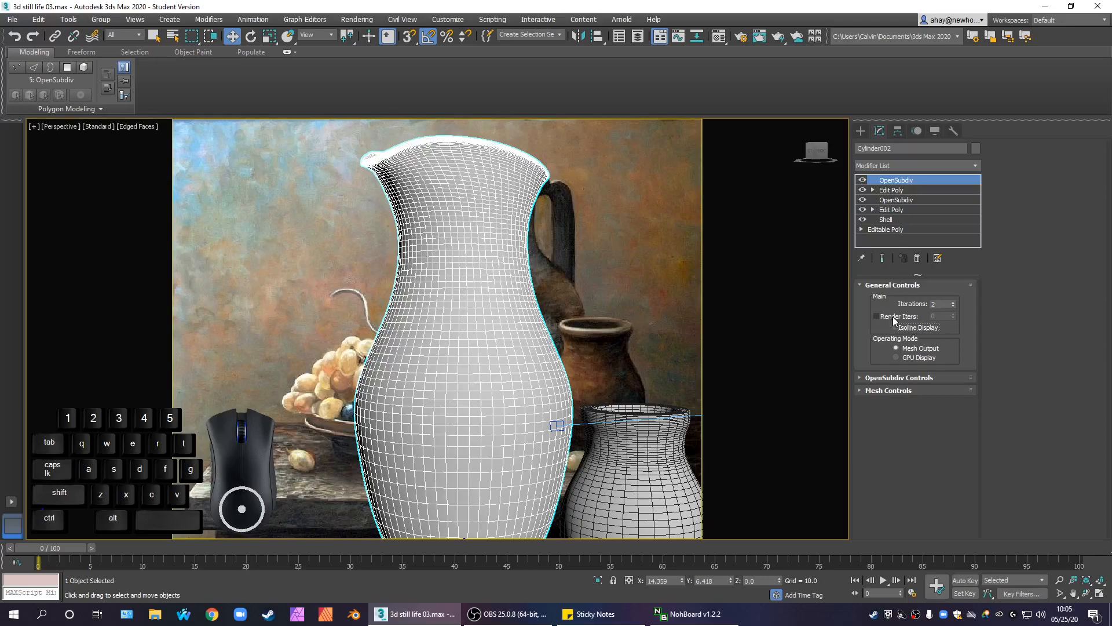
click(911, 329)
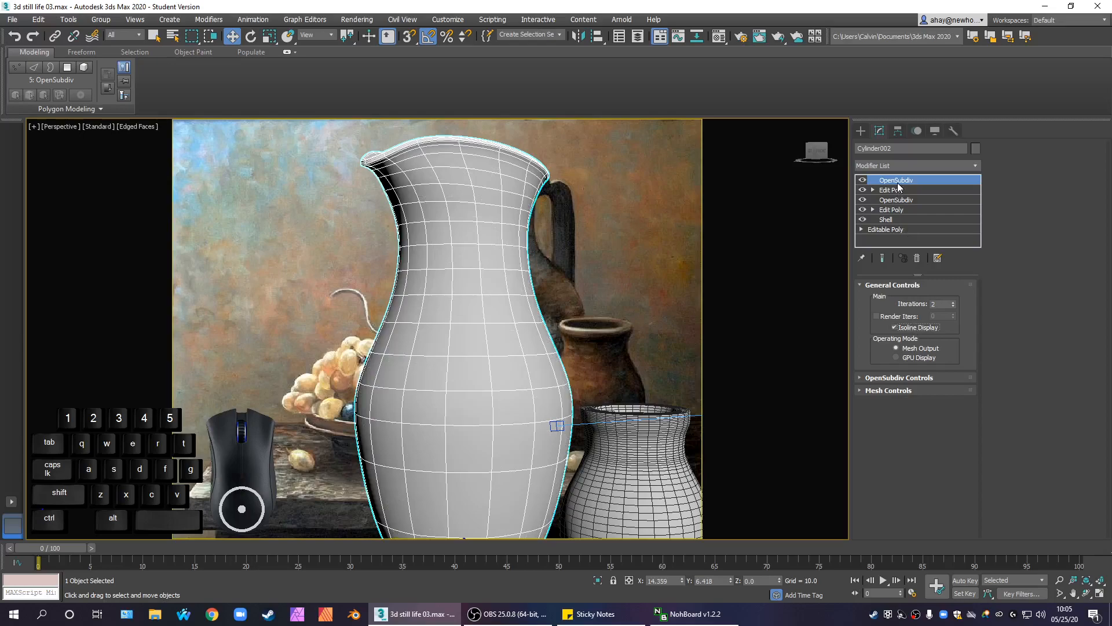
click(896, 200)
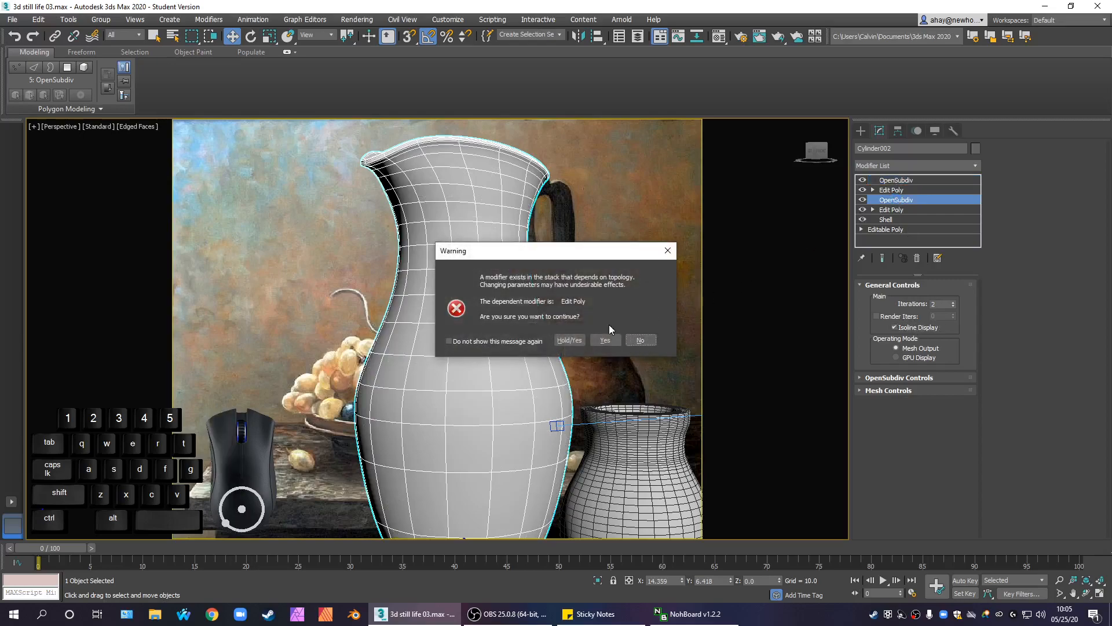
click(641, 340)
click(898, 189)
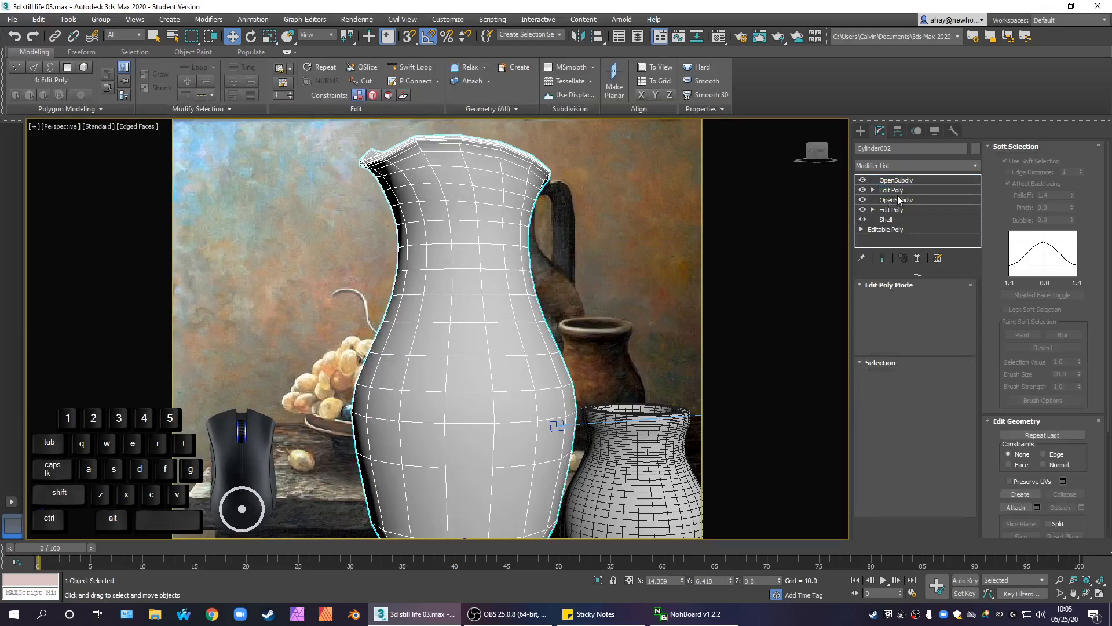
Step: Turn off Isoline Display on the lower OpenSubdiv and on the top OpenSubdiv
click(899, 199)
click(604, 340)
click(920, 328)
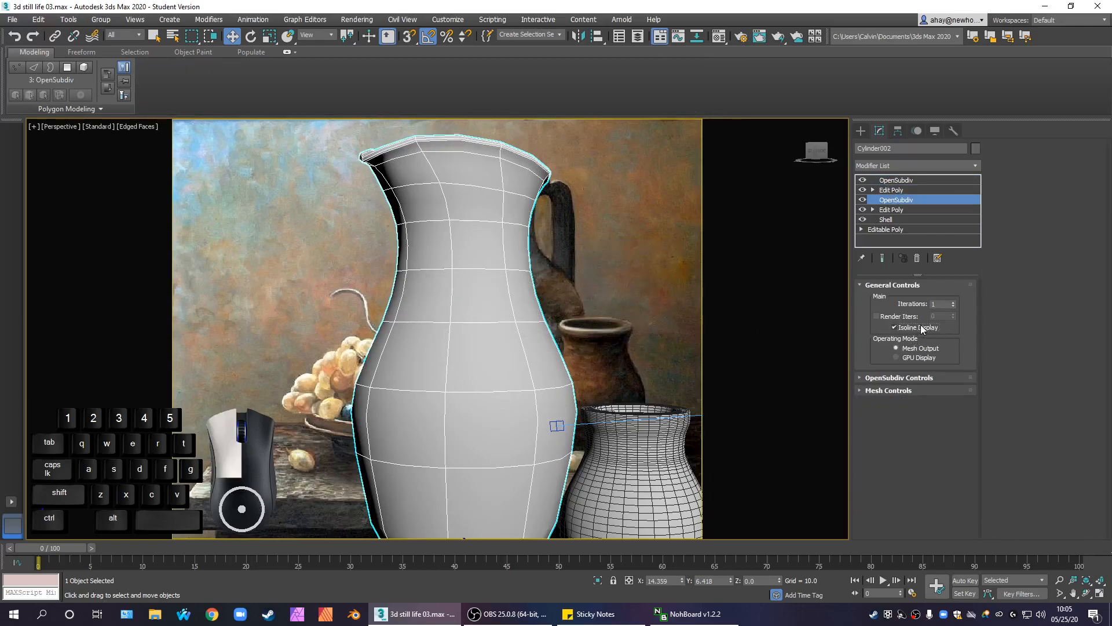
click(905, 190)
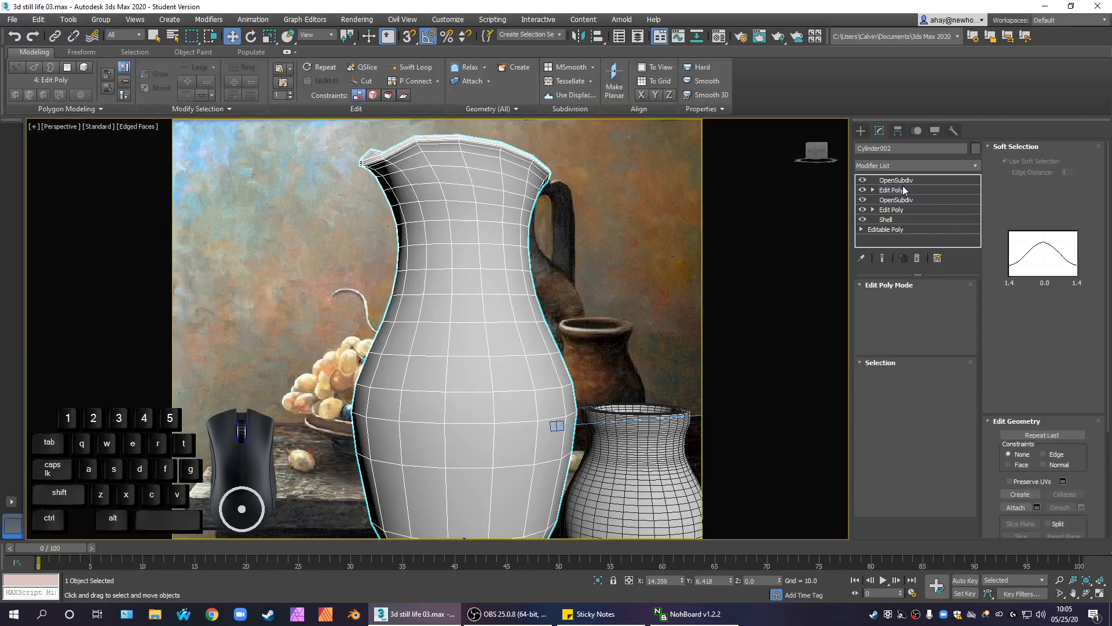
click(910, 181)
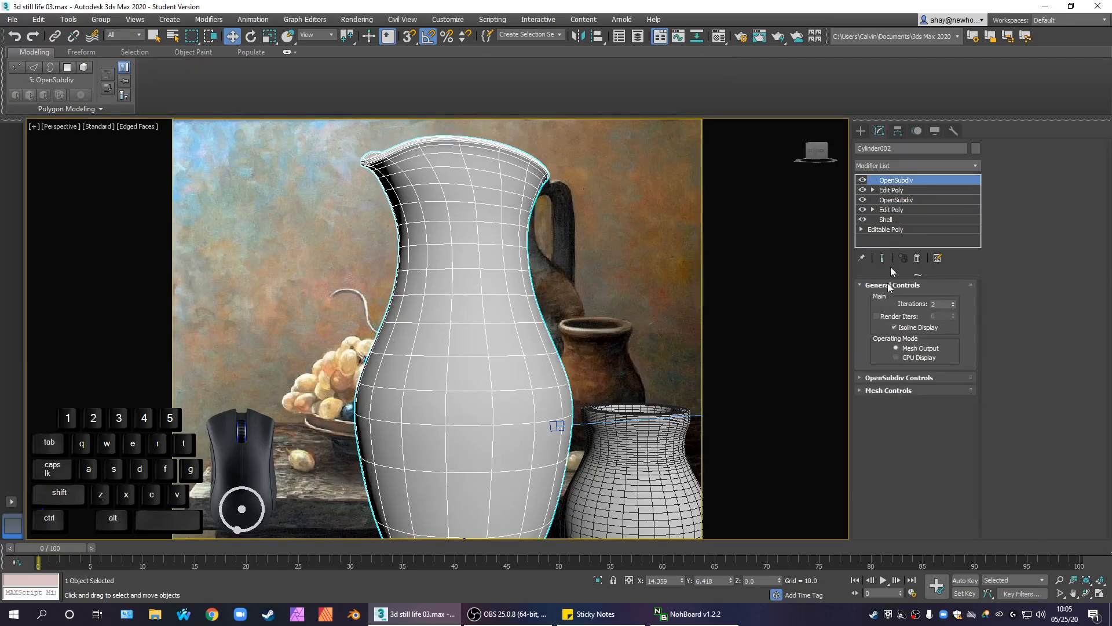
click(895, 327)
Step: Compare the mesh density of the jug's body with that of the smaller pot
scroll(641, 356, down, 5)
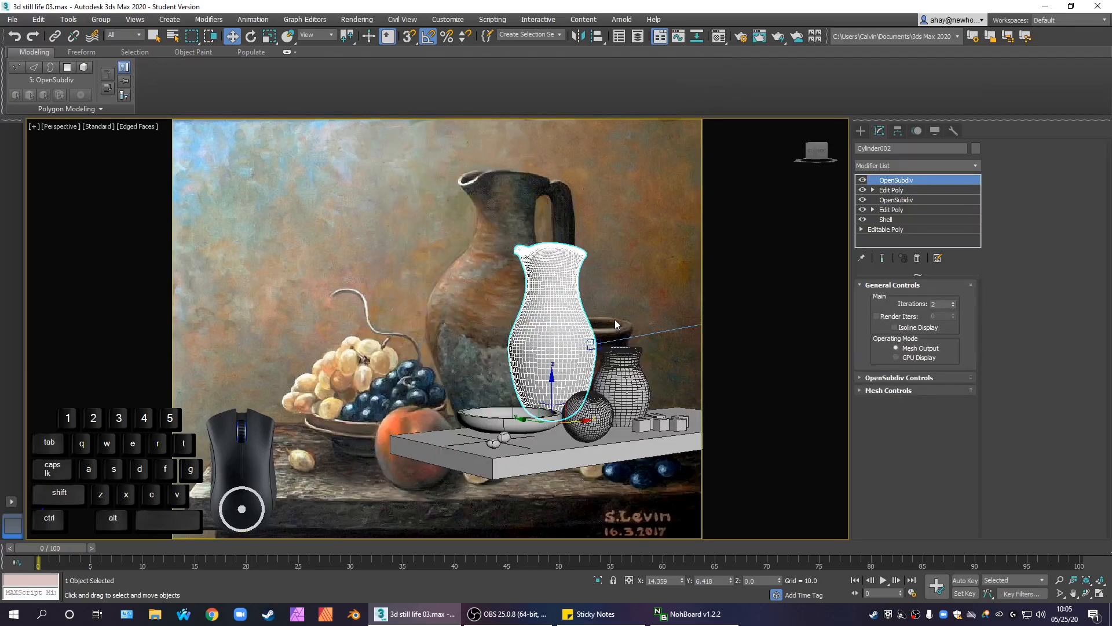
alt+middle_drag(614, 353, 585, 349)
scroll(669, 388, up, 8)
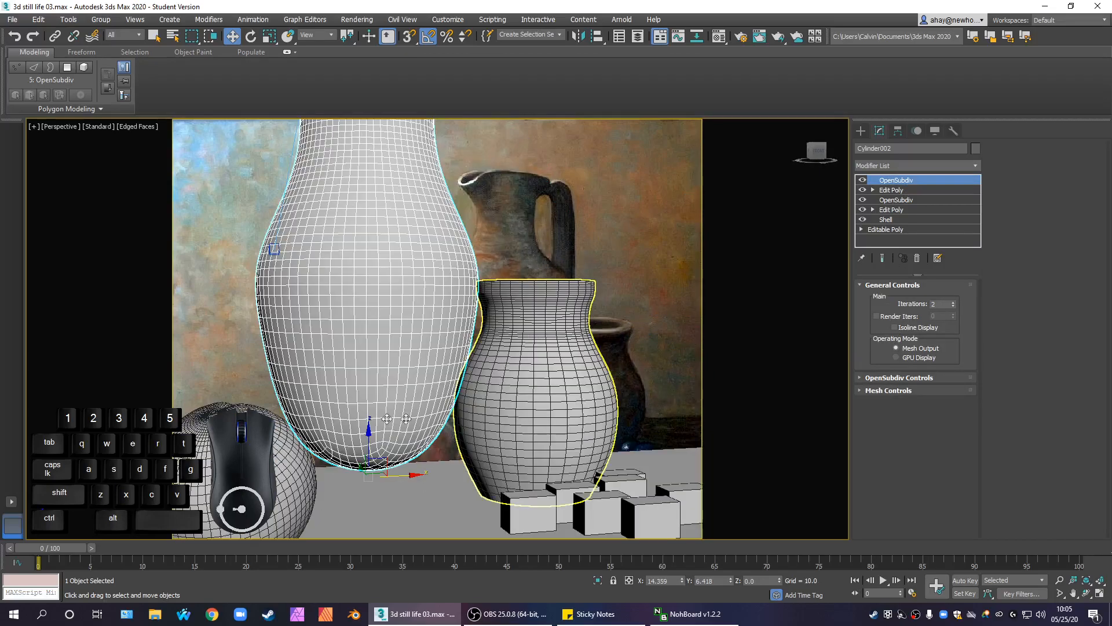
alt+middle_drag(436, 310, 449, 340)
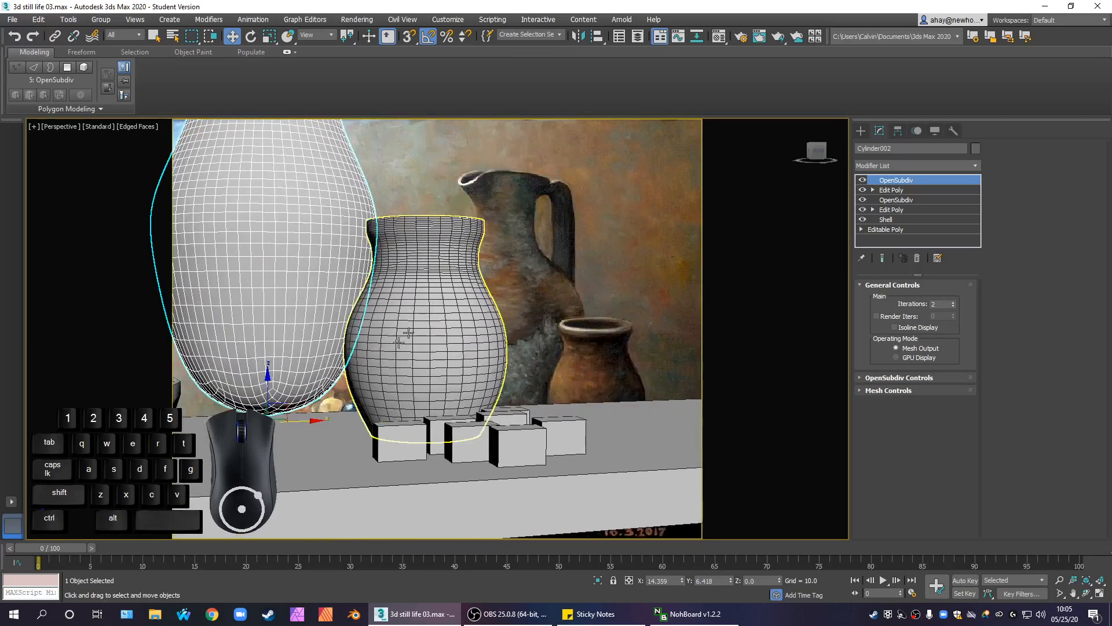
scroll(450, 340, down, 5)
scroll(454, 335, up, 6)
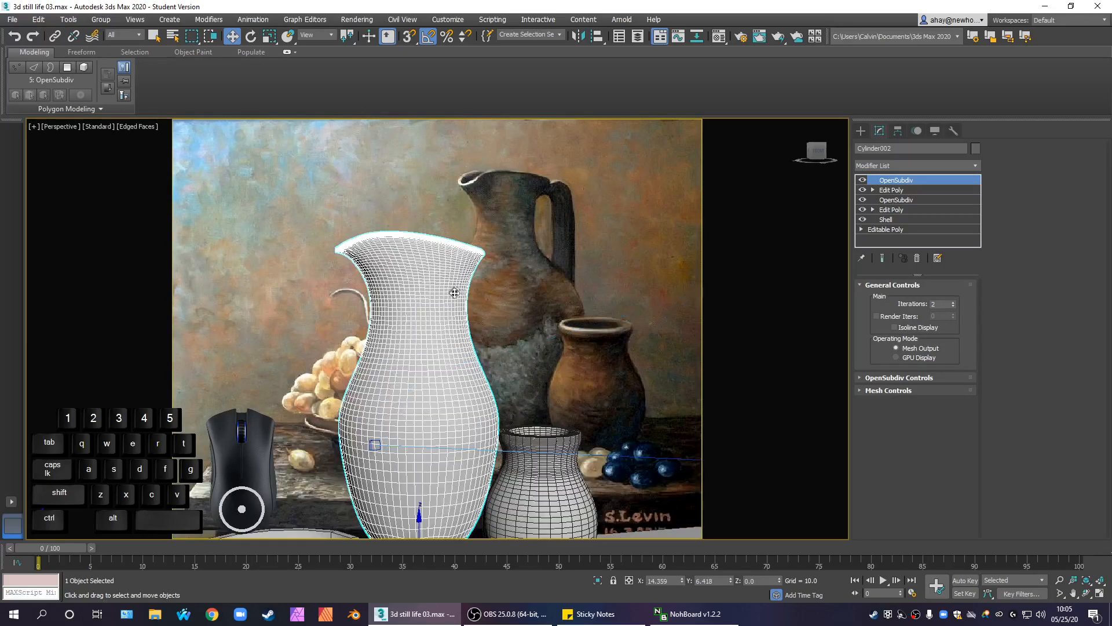
scroll(453, 334, up, 2)
scroll(532, 324, down, 2)
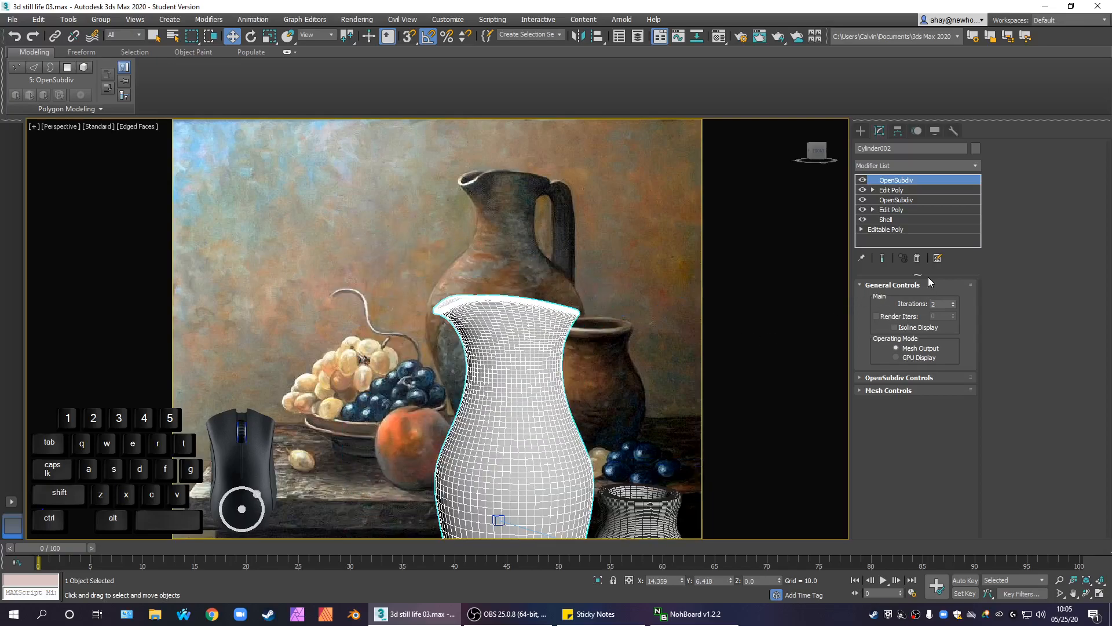
Step: Examine the subdivided wireframe around the jug's rim and spout from several angles, with and without edged faces
scroll(561, 323, down, 5)
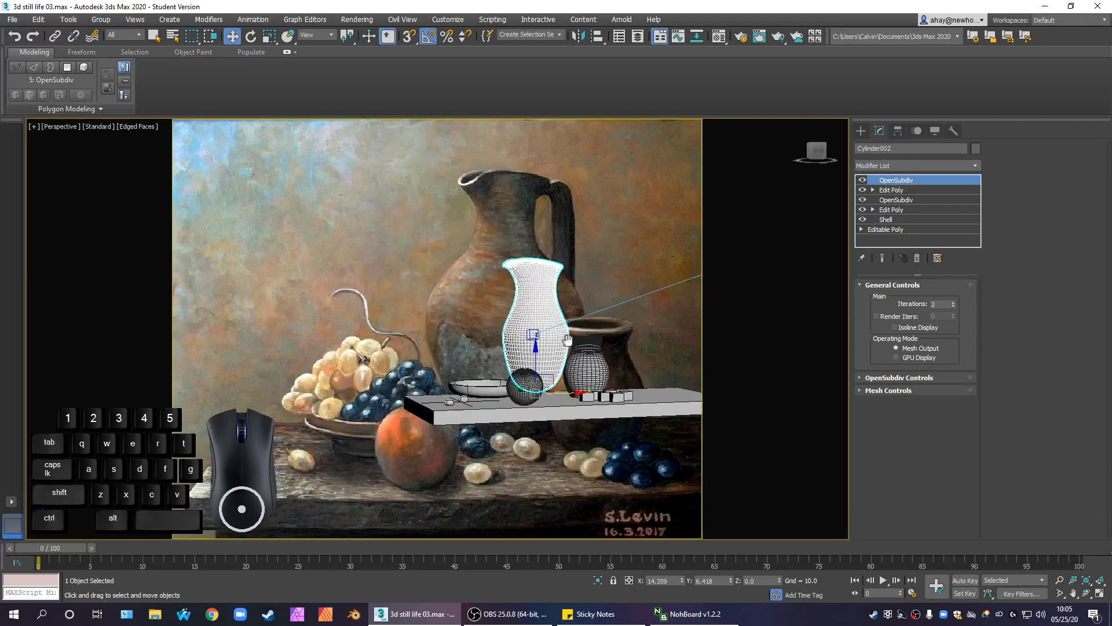
alt+middle_drag(563, 335, 581, 358)
scroll(404, 327, up, 10)
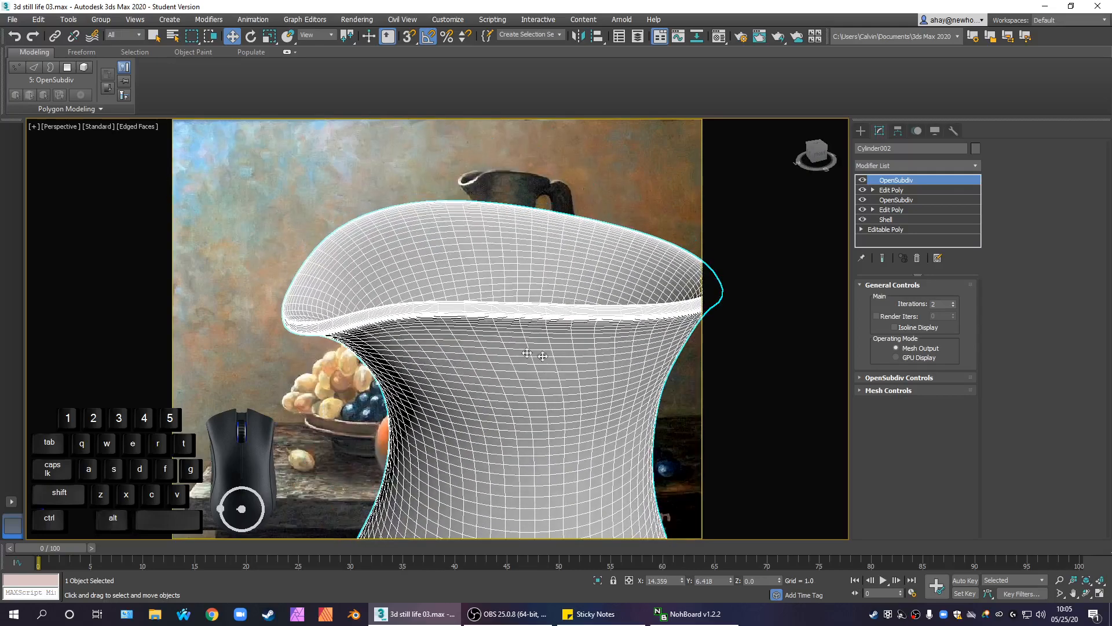
scroll(444, 326, up, 2)
scroll(447, 326, down, 12)
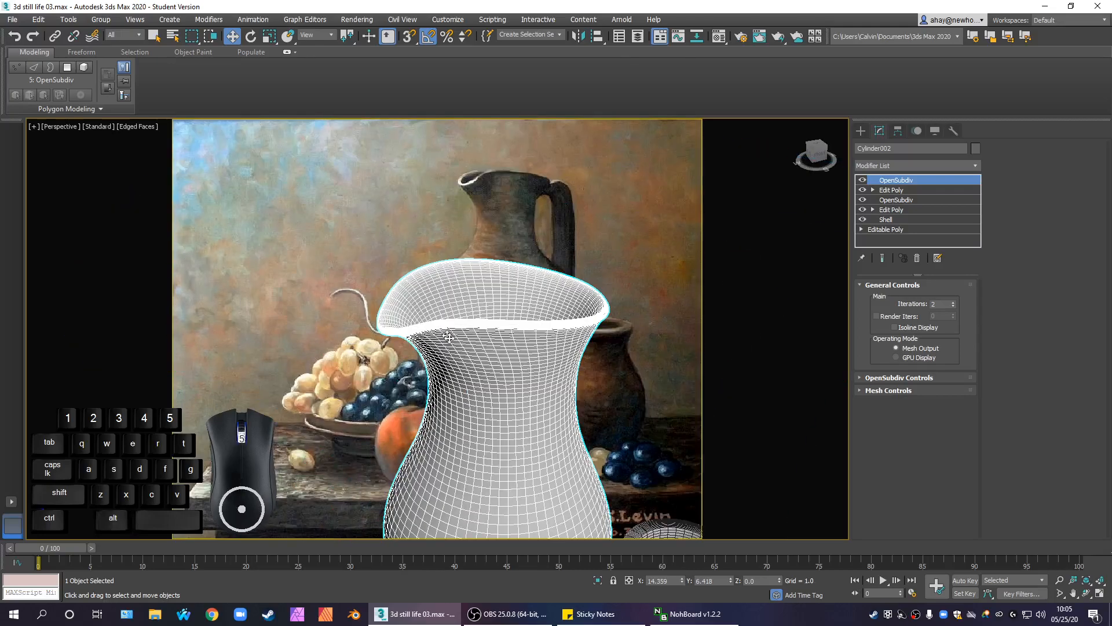
alt+middle_drag(509, 387, 512, 363)
scroll(512, 363, up, 4)
scroll(494, 360, up, 6)
middle_drag(522, 346, 389, 353)
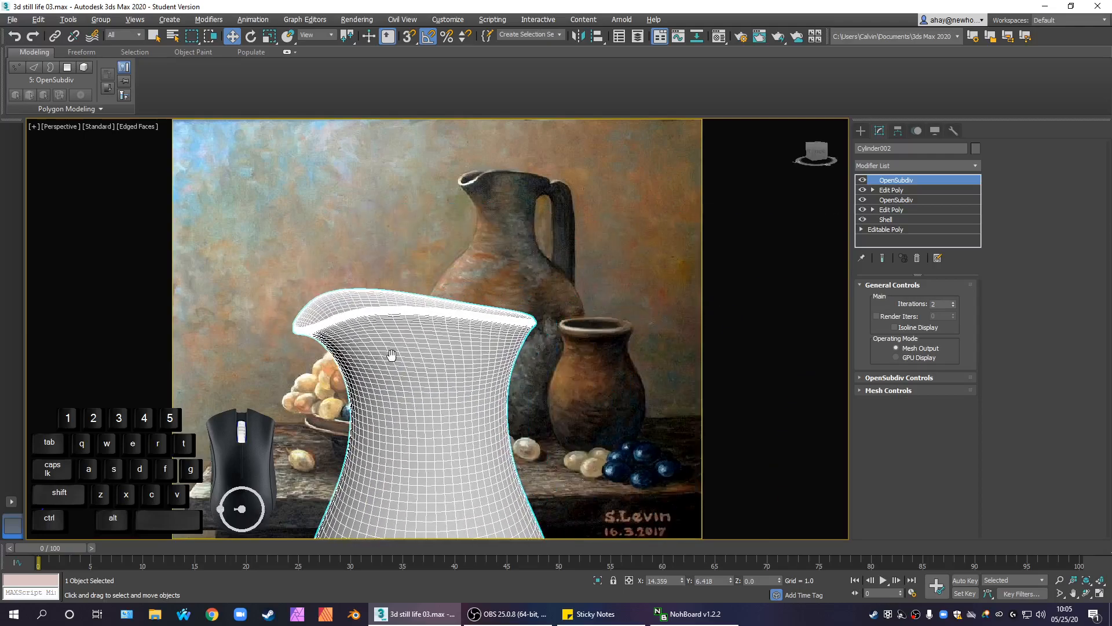
key(F4)
key(F4)
scroll(405, 332, up, 5)
scroll(404, 332, down, 6)
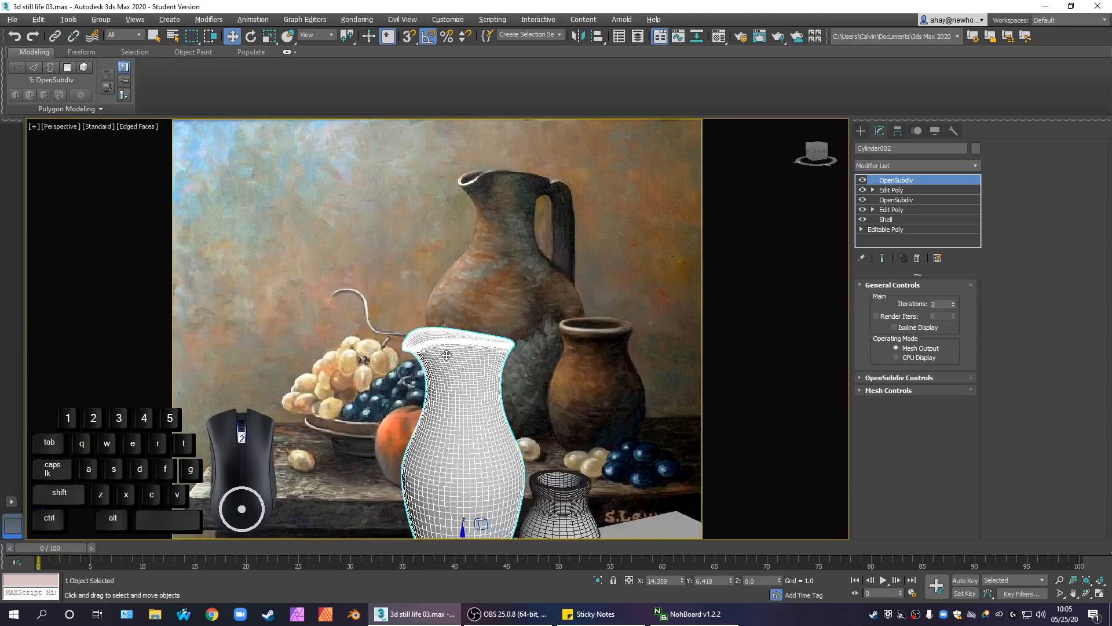
scroll(457, 341, up, 3)
scroll(547, 364, down, 7)
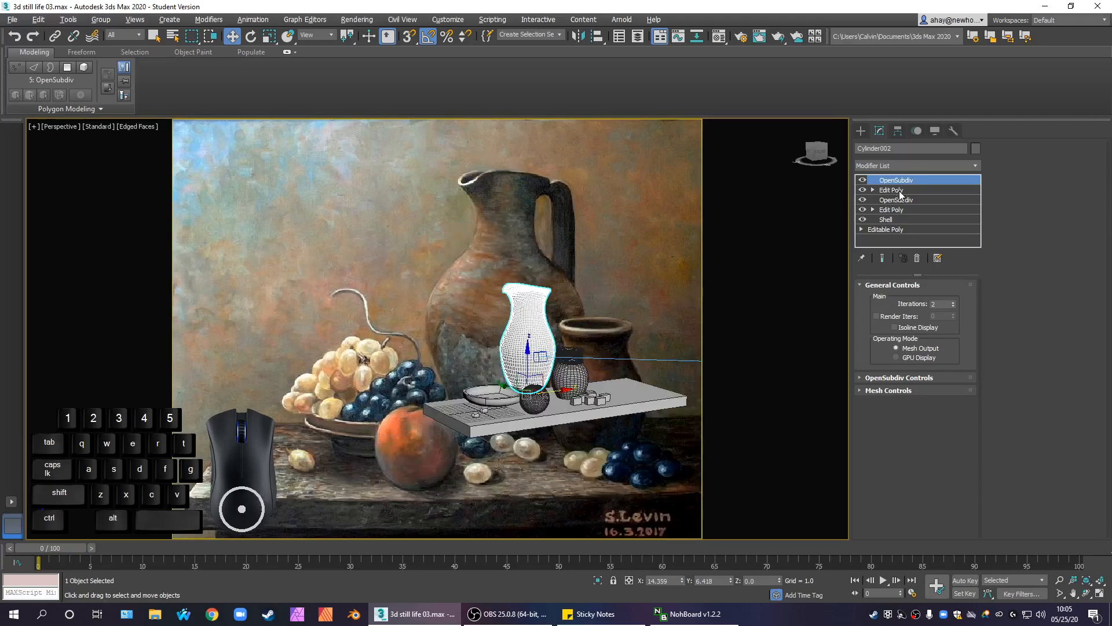
Step: Step down through the upper Edit Poly to the lower OpenSubdiv and examine the jug's coarser mesh
click(902, 190)
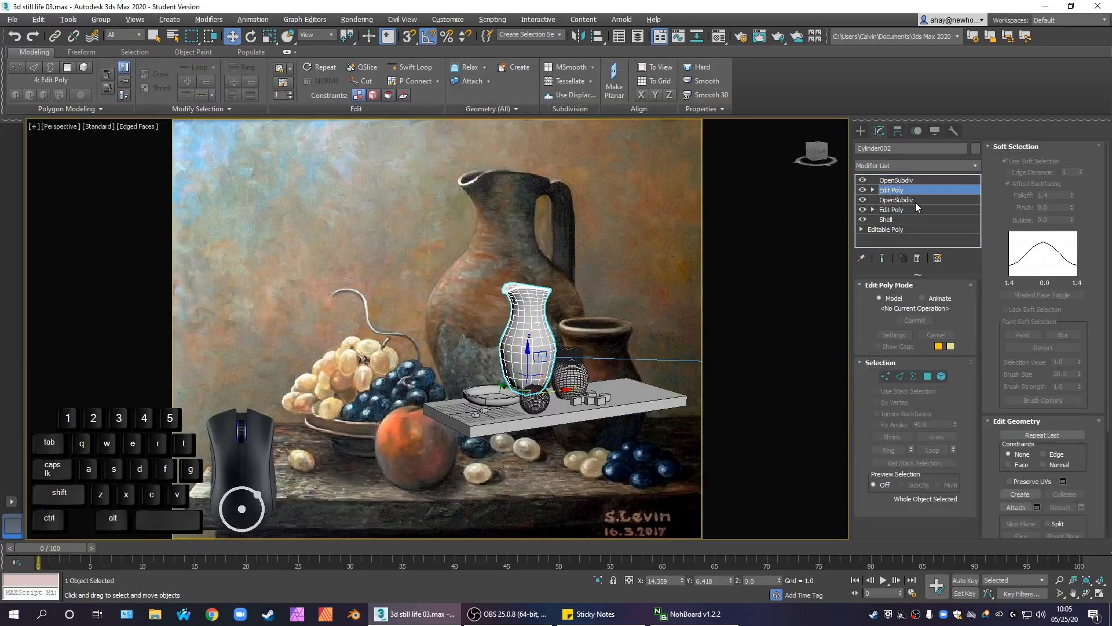
click(916, 200)
click(599, 337)
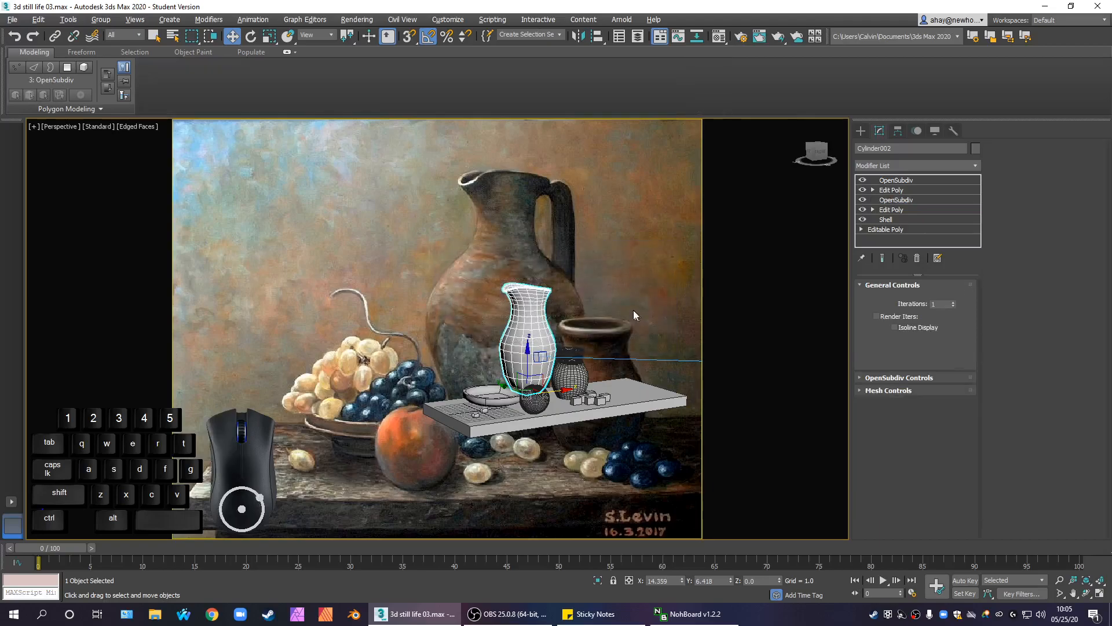
scroll(531, 319, up, 5)
mouse_move(550, 335)
alt+middle_down()
mouse_move(457, 371)
mouse_move(527, 332)
mouse_move(468, 357)
mouse_move(540, 339)
alt+middle_up()
scroll(540, 339, down, 4)
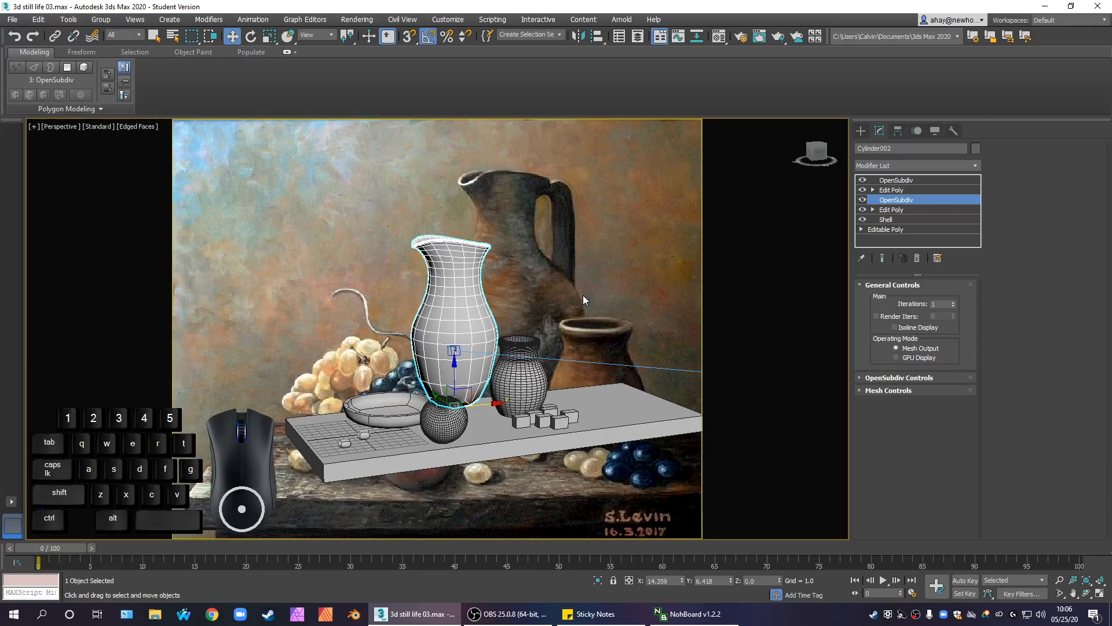
Step: Switch to the PhysCamera001 view and enter vertex mode on the lower Edit Poly
key(c)
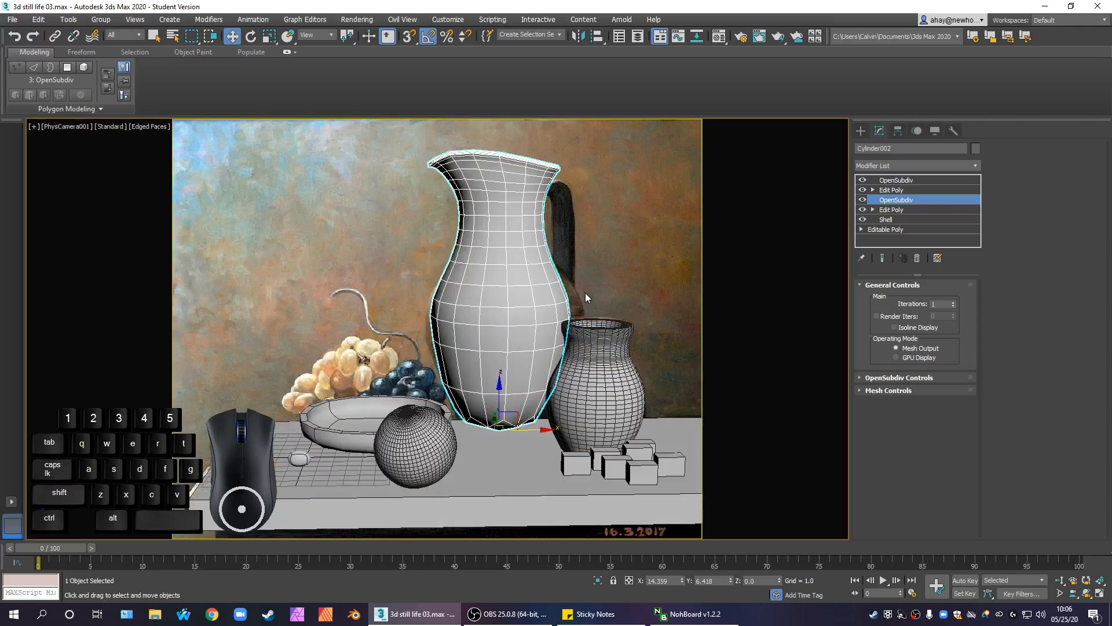
click(895, 210)
click(604, 340)
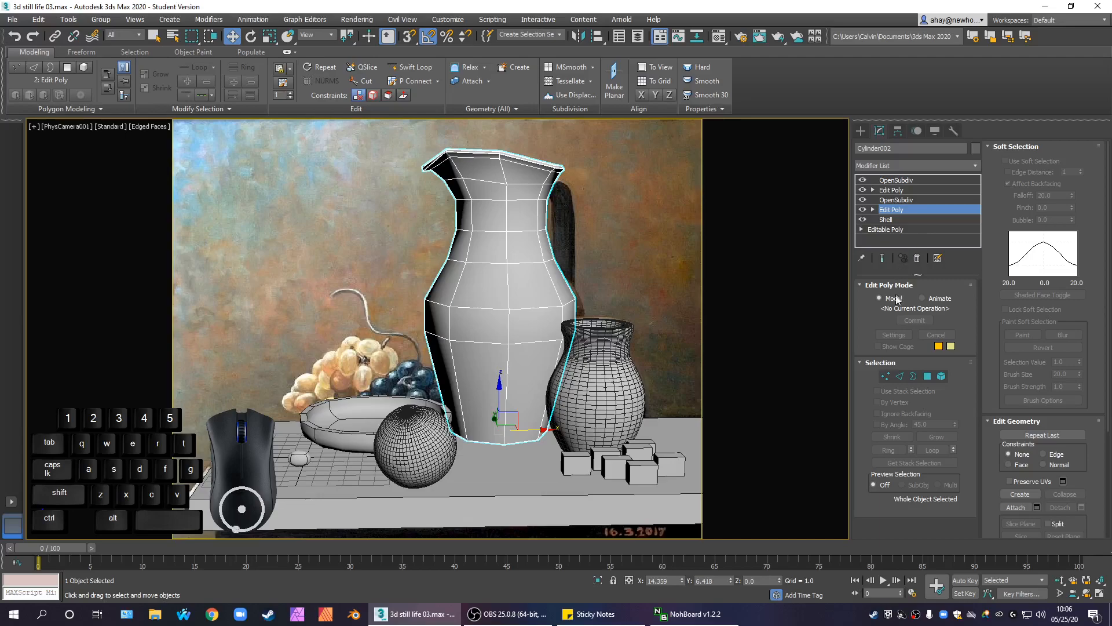
click(885, 375)
Step: Lower all the jug's vertices above its two widest belly rows slightly in the PhysCamera001 view to match the painting
drag(384, 136, 620, 216)
key(w)
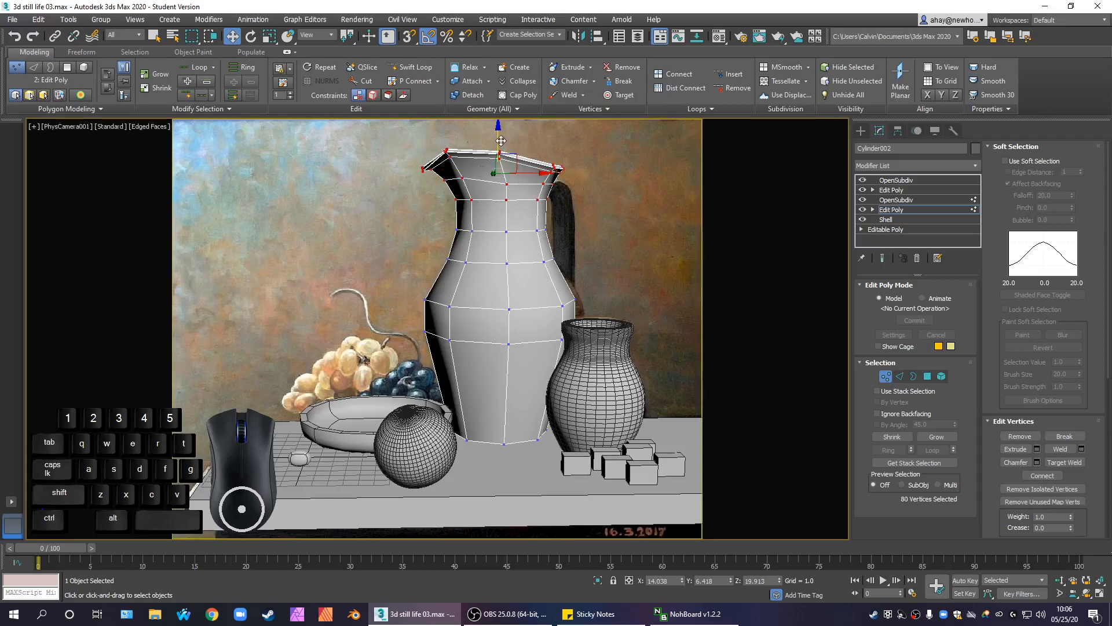
drag(396, 132, 602, 272)
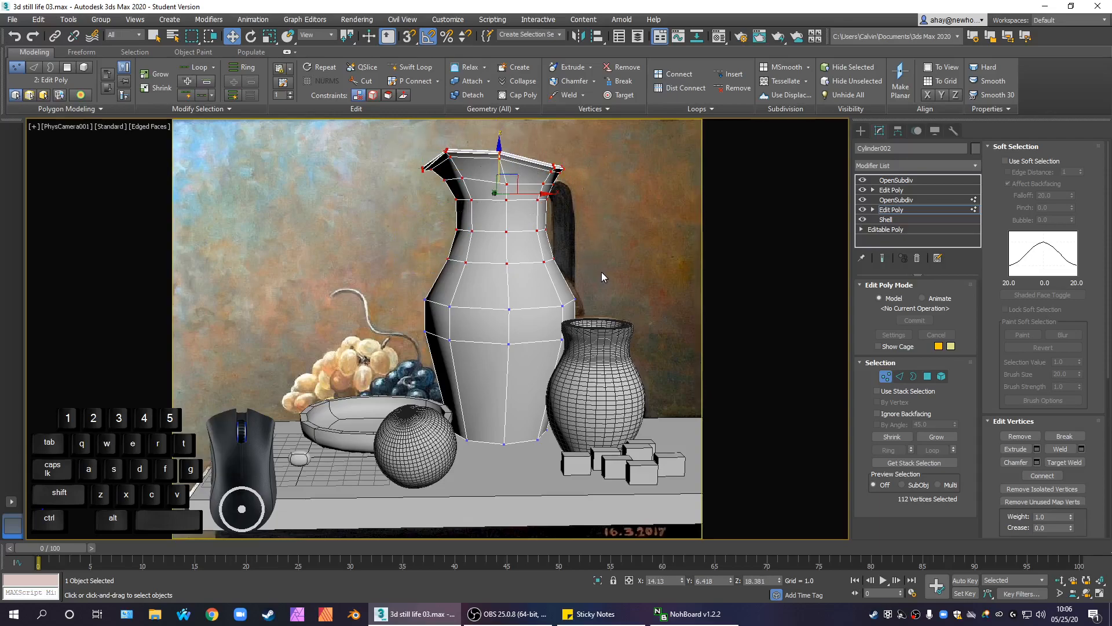
drag(501, 157, 501, 172)
click(430, 267)
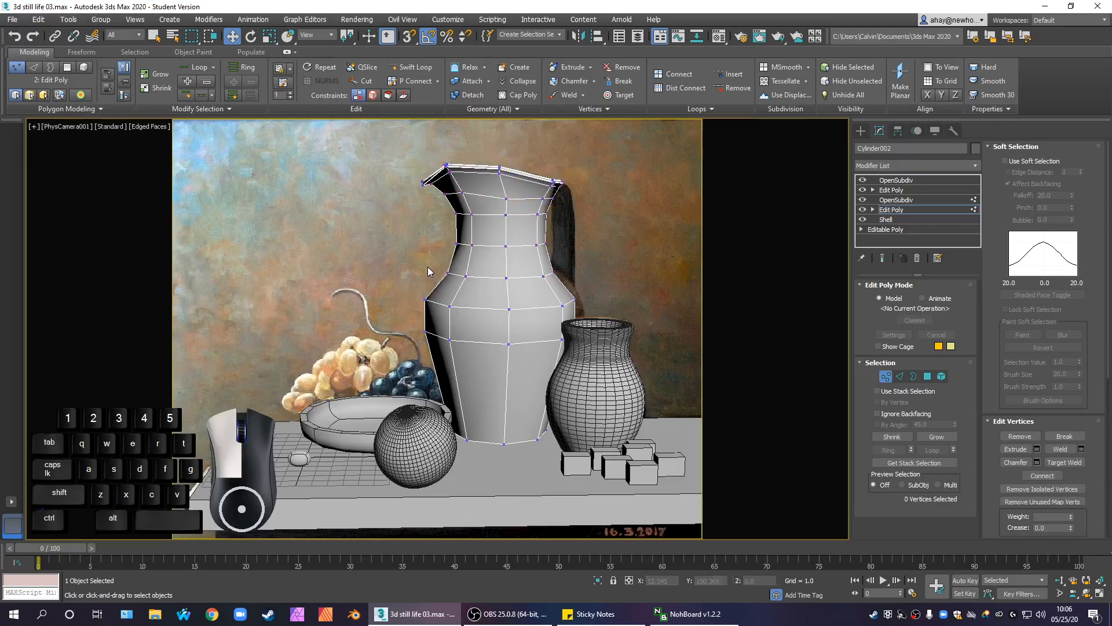
Step: Examine the vertex rows around the jug's shoulder and neck in the Front view with see-through display, and leave vertex mode
drag(432, 266, 586, 282)
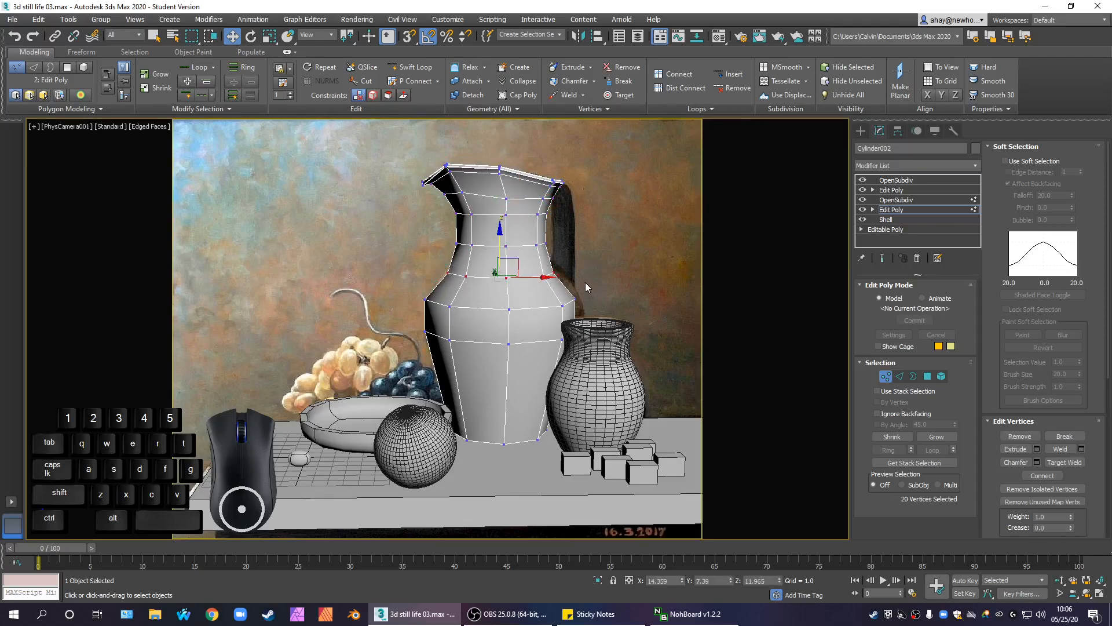
key(alt+w)
scroll(606, 248, down, 5)
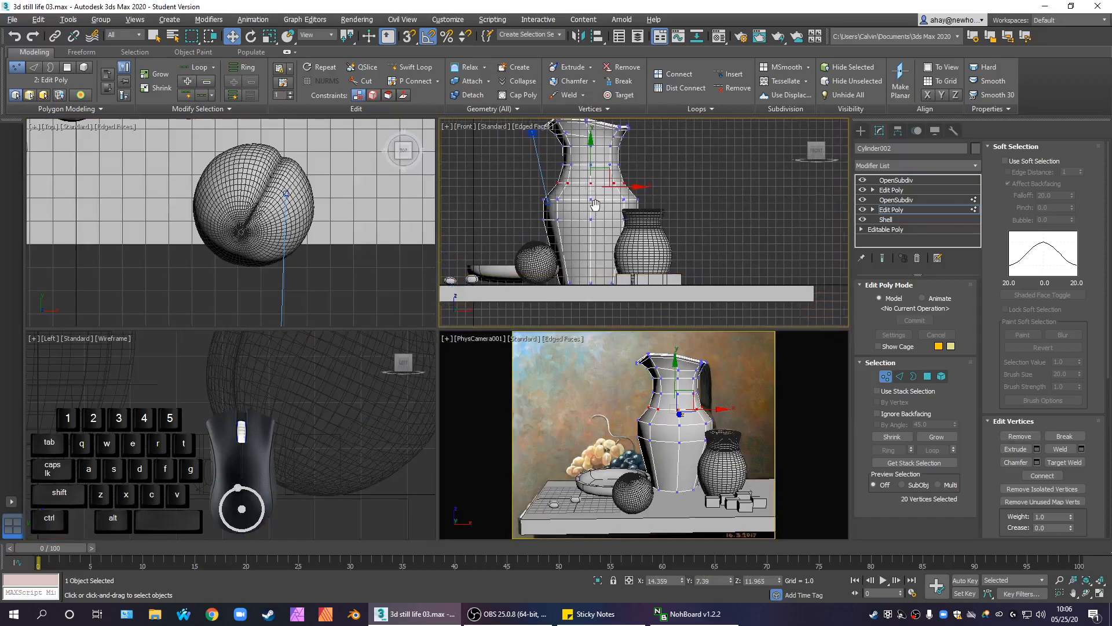
click(650, 193)
scroll(593, 200, up, 5)
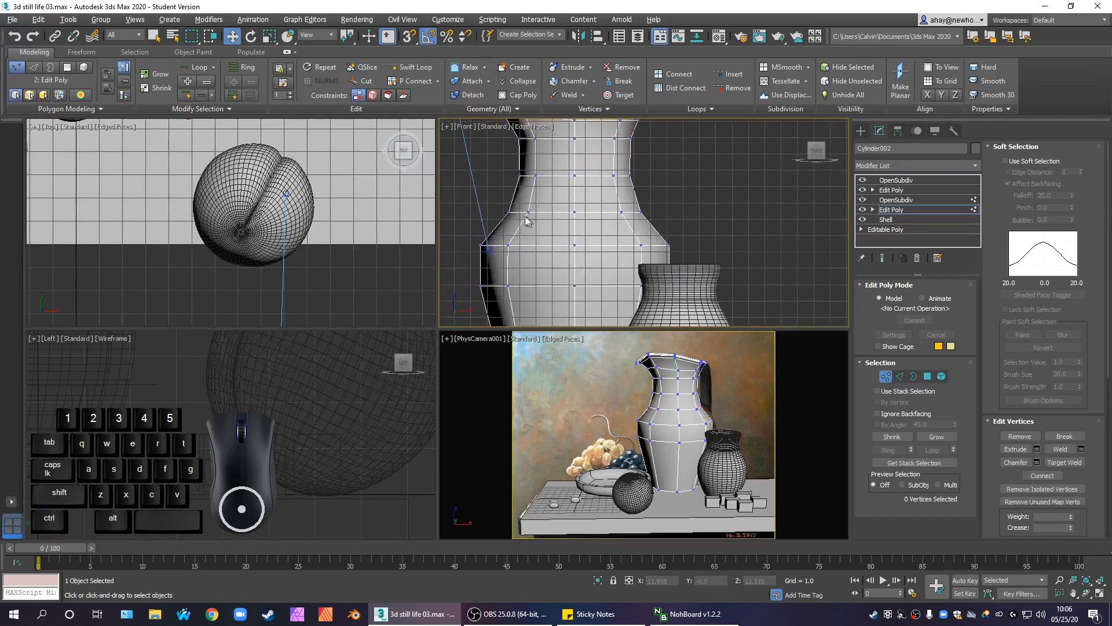
key(alt+x)
scroll(524, 203, up, 4)
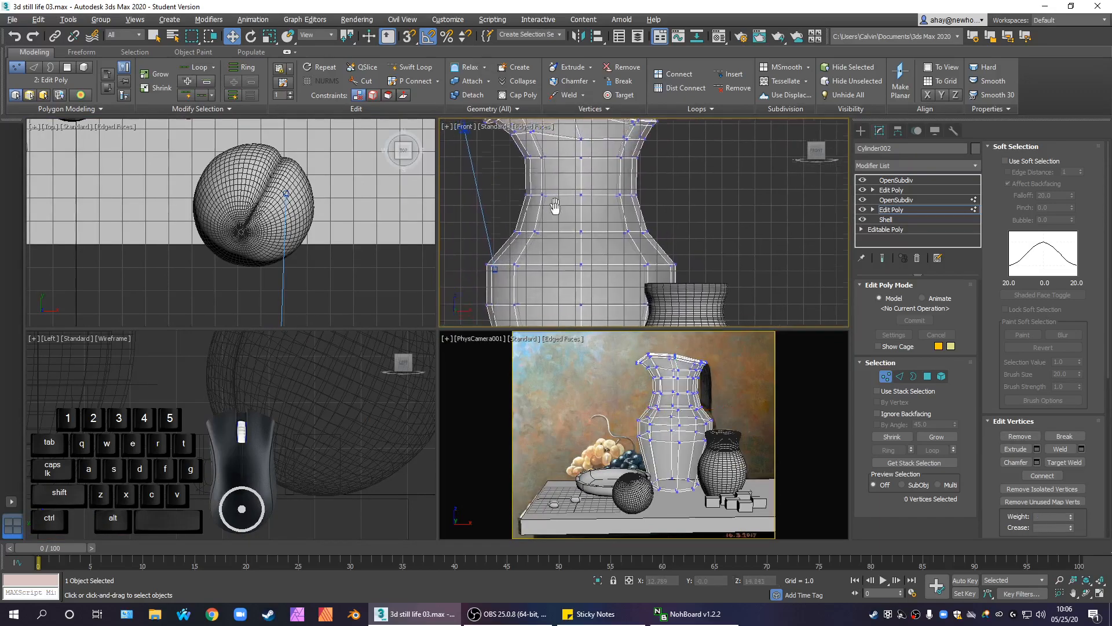
scroll(553, 251, up, 2)
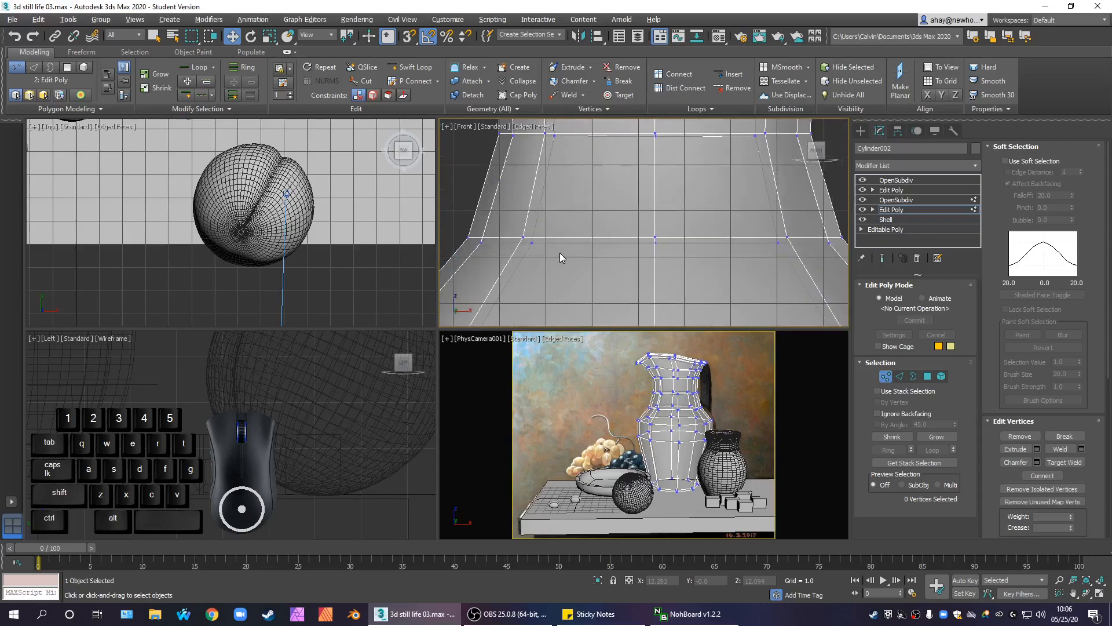
scroll(593, 251, down, 3)
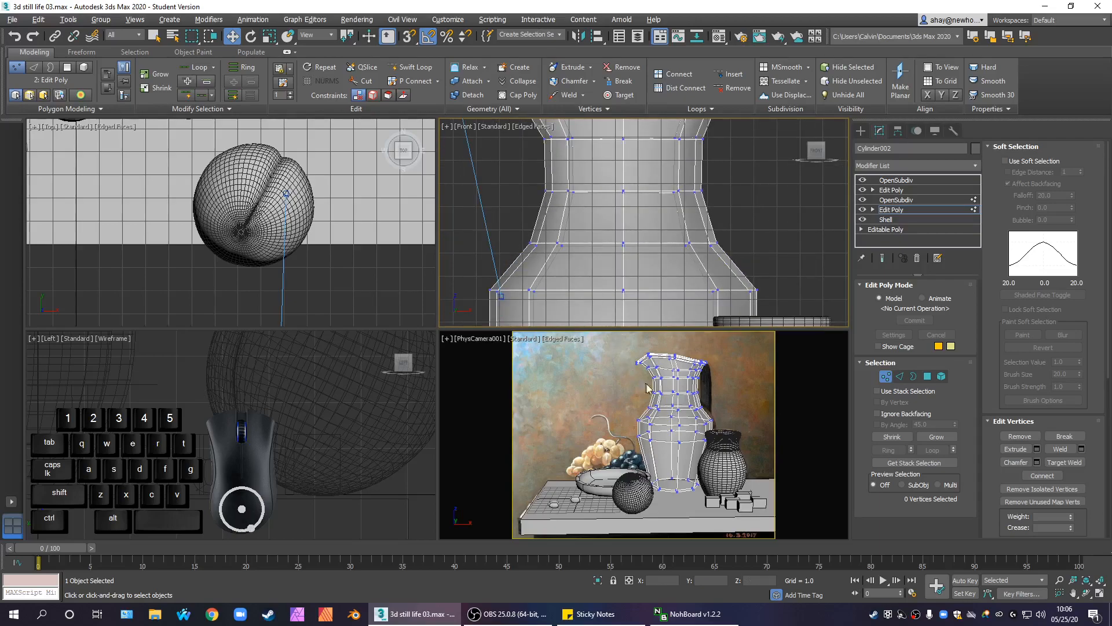
scroll(640, 266, down, 4)
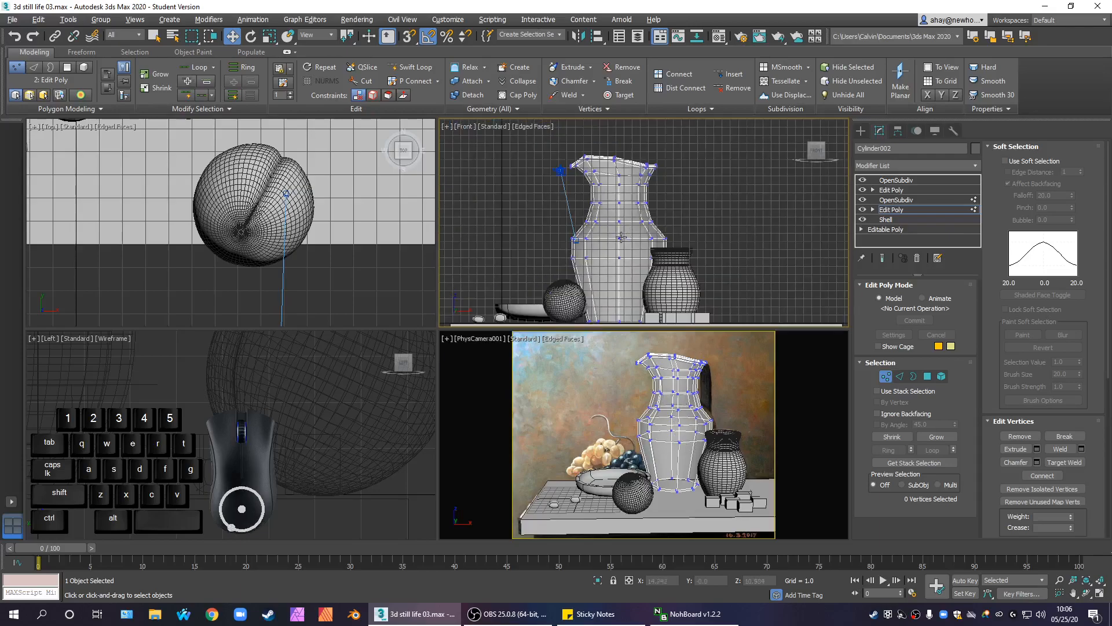
scroll(640, 265, up, 4)
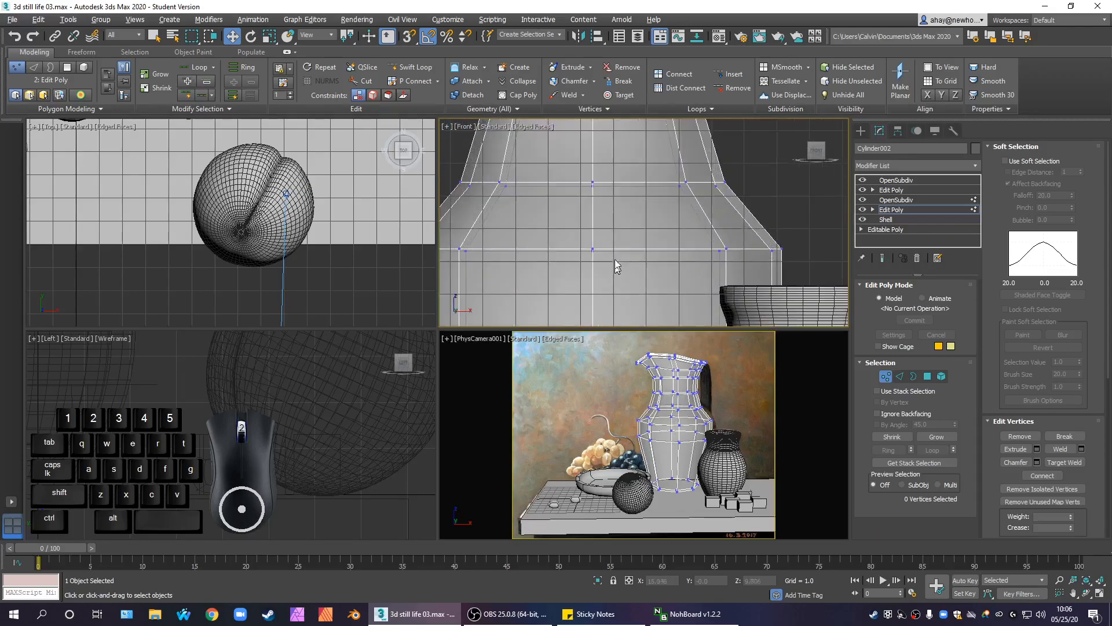
scroll(723, 249, down, 3)
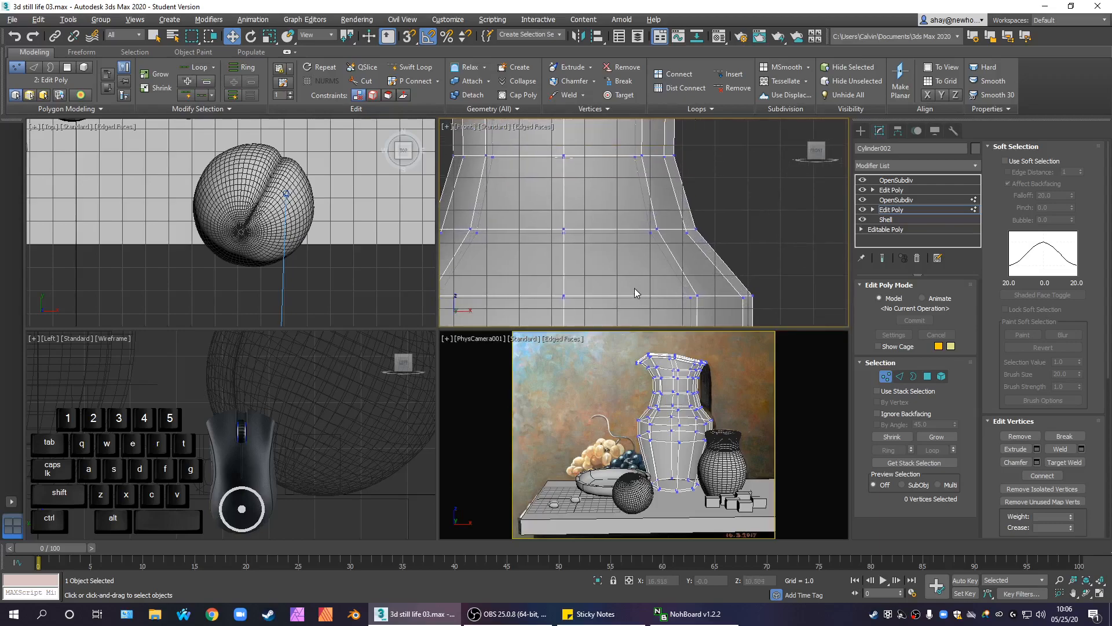
scroll(633, 230, up, 2)
middle_drag(637, 230, 640, 272)
scroll(640, 280, down, 4)
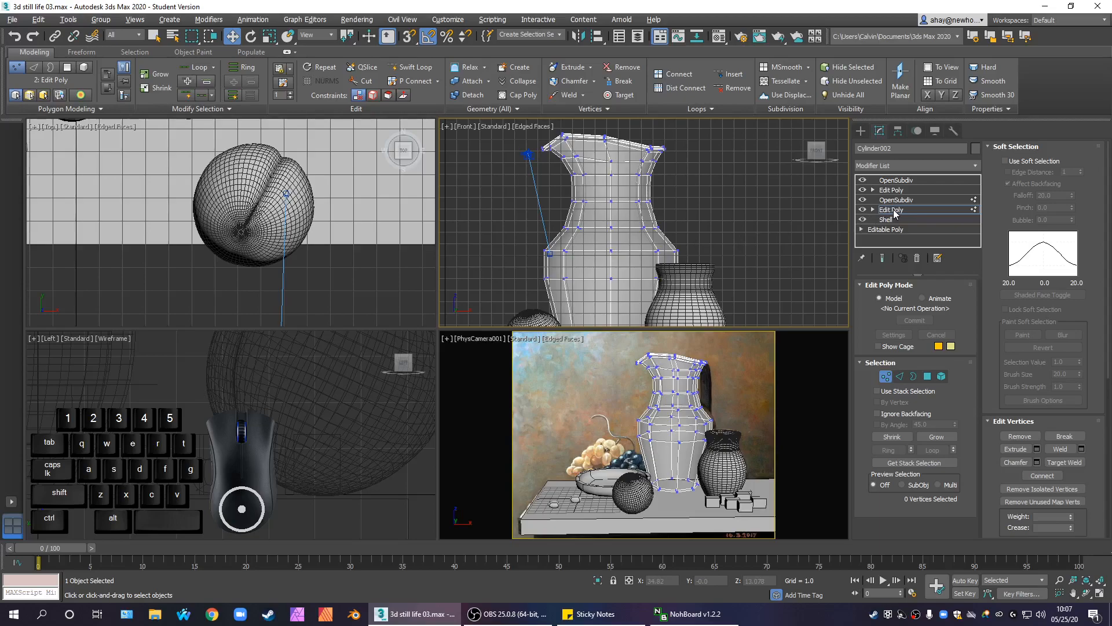
click(895, 211)
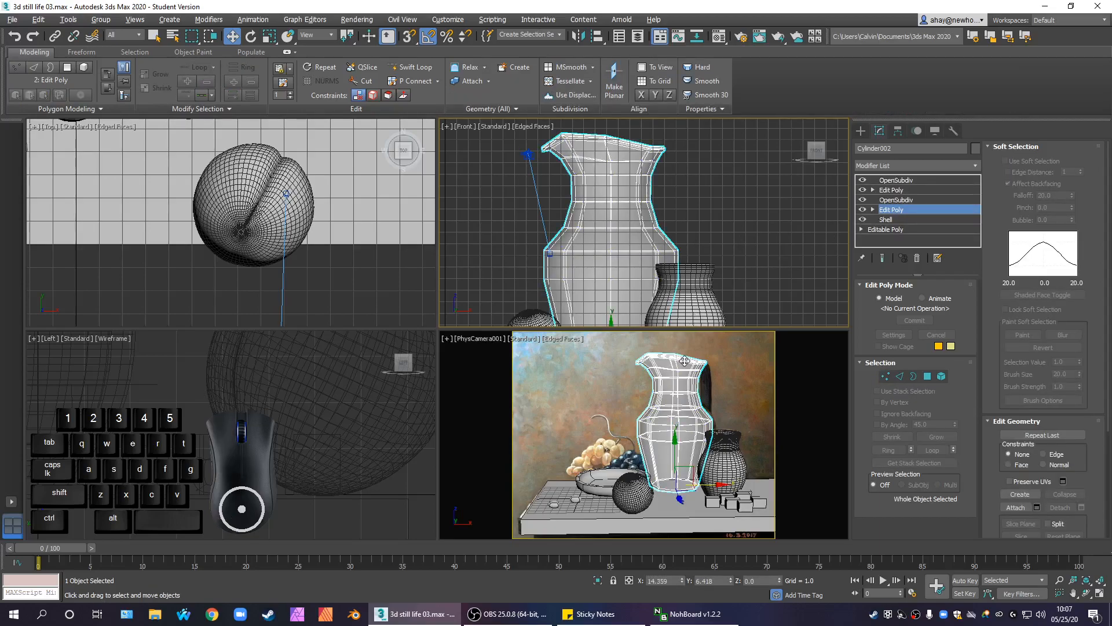
key(alt+x)
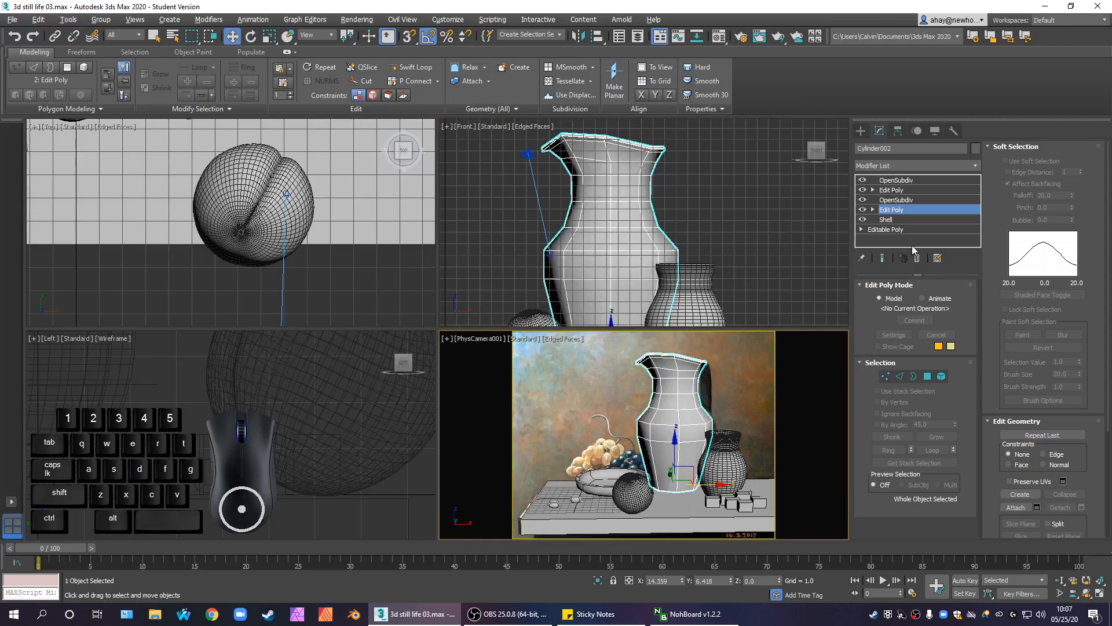
Step: Enter vertex mode on the jug's base Editable Poly in the camera view and make the mesh see-through
click(905, 220)
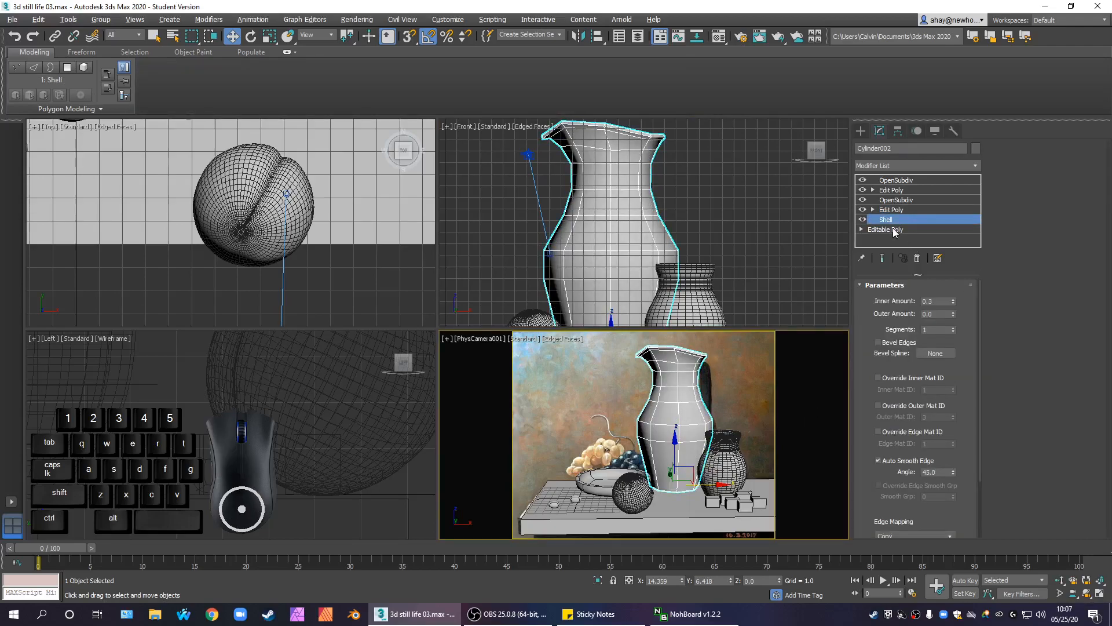
click(894, 230)
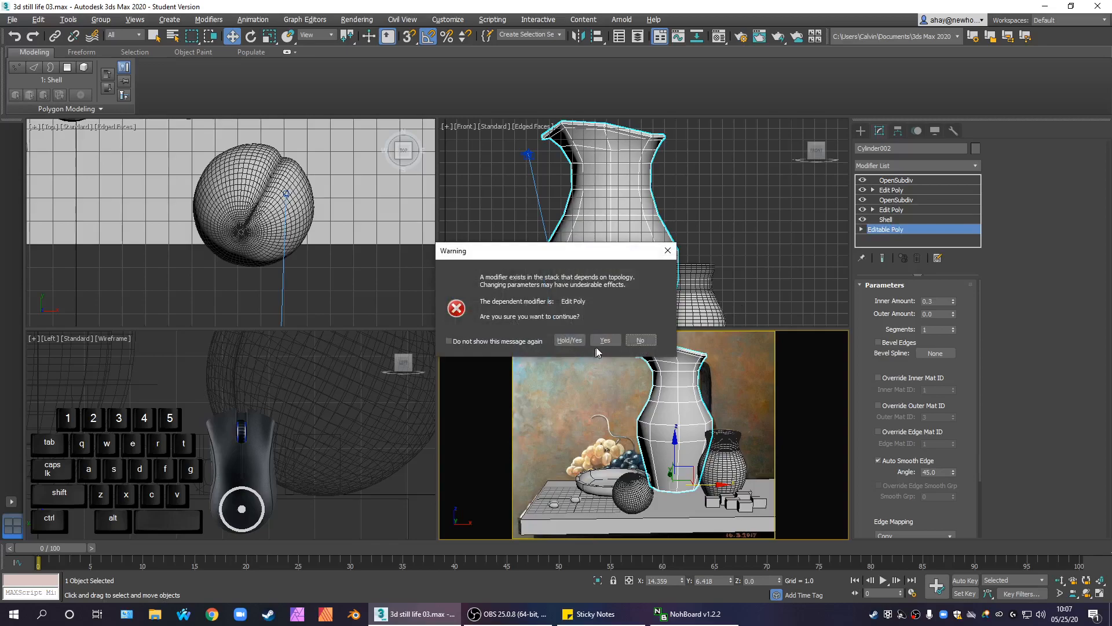
click(599, 344)
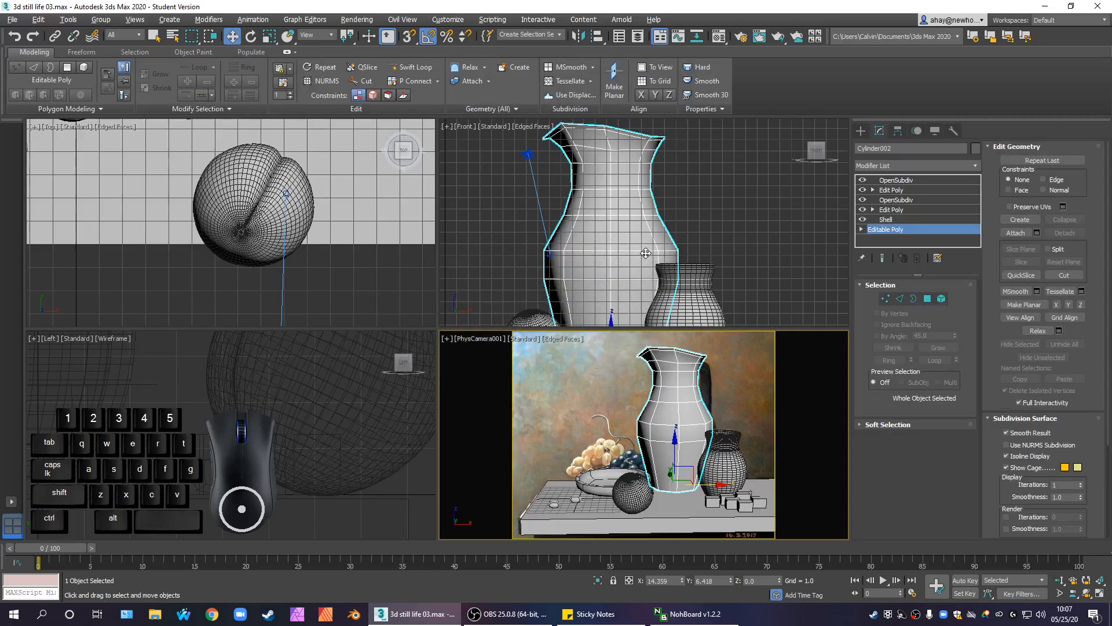
key(alt+w)
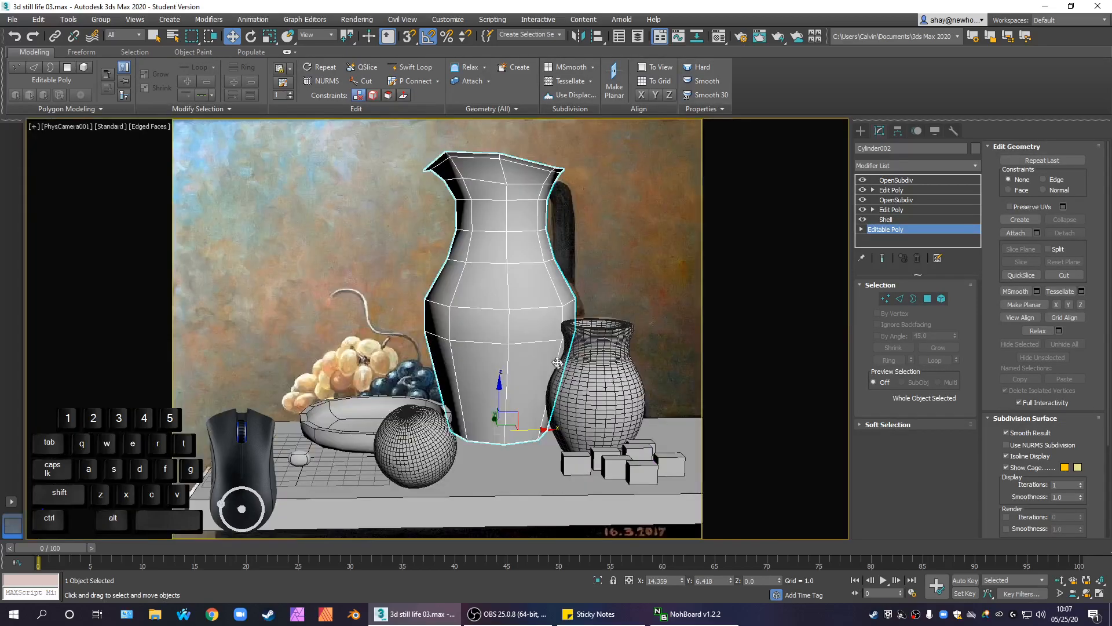
click(885, 299)
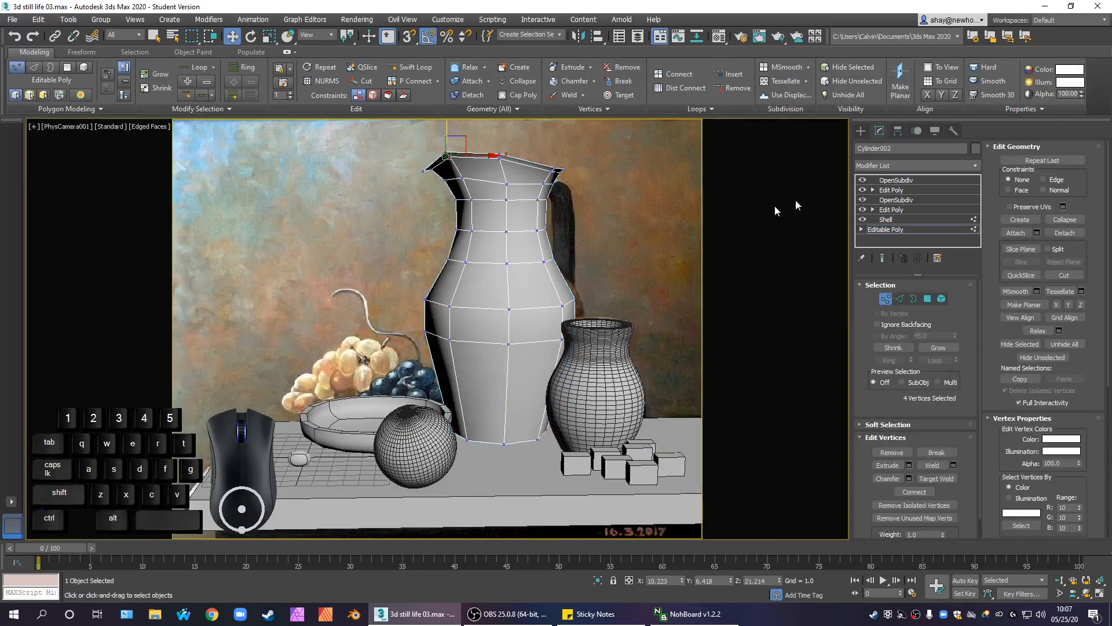
click(590, 210)
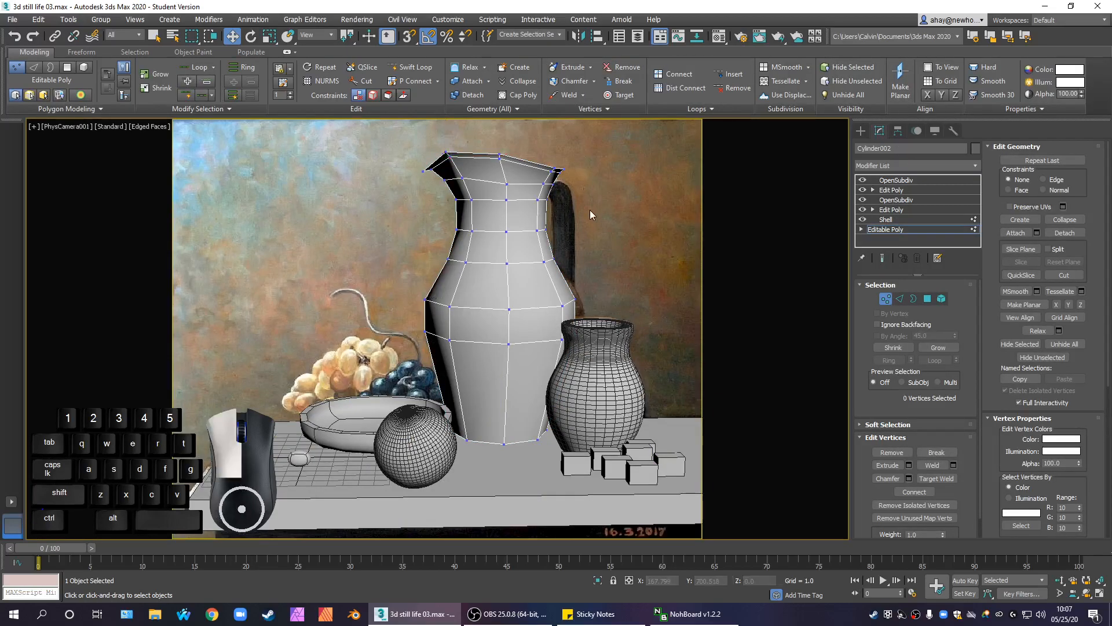
drag(594, 212, 408, 143)
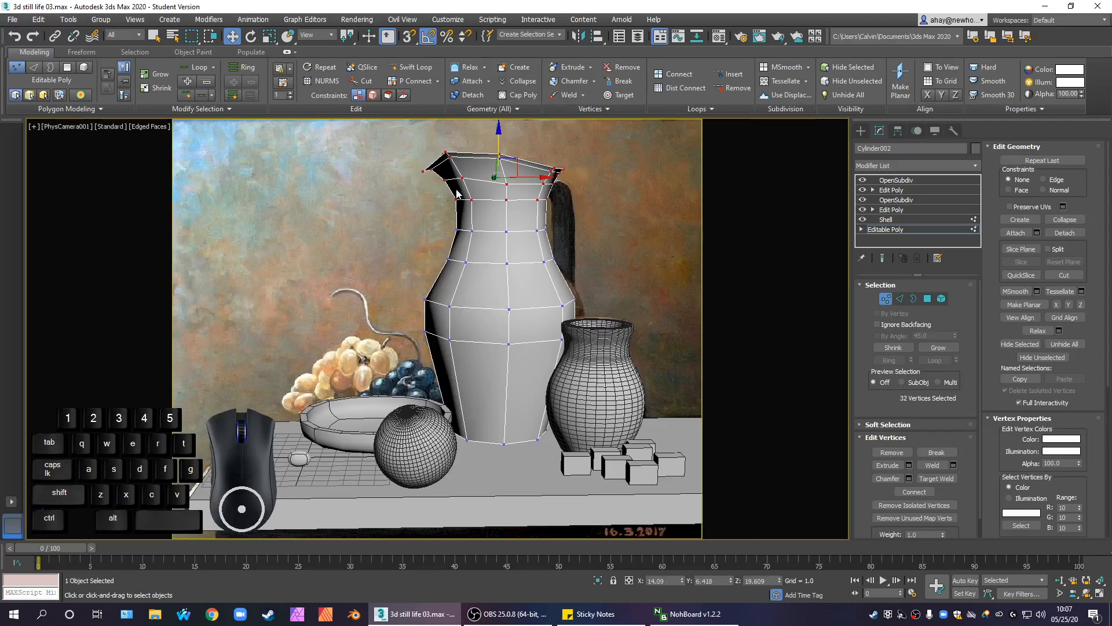
key(alt+x)
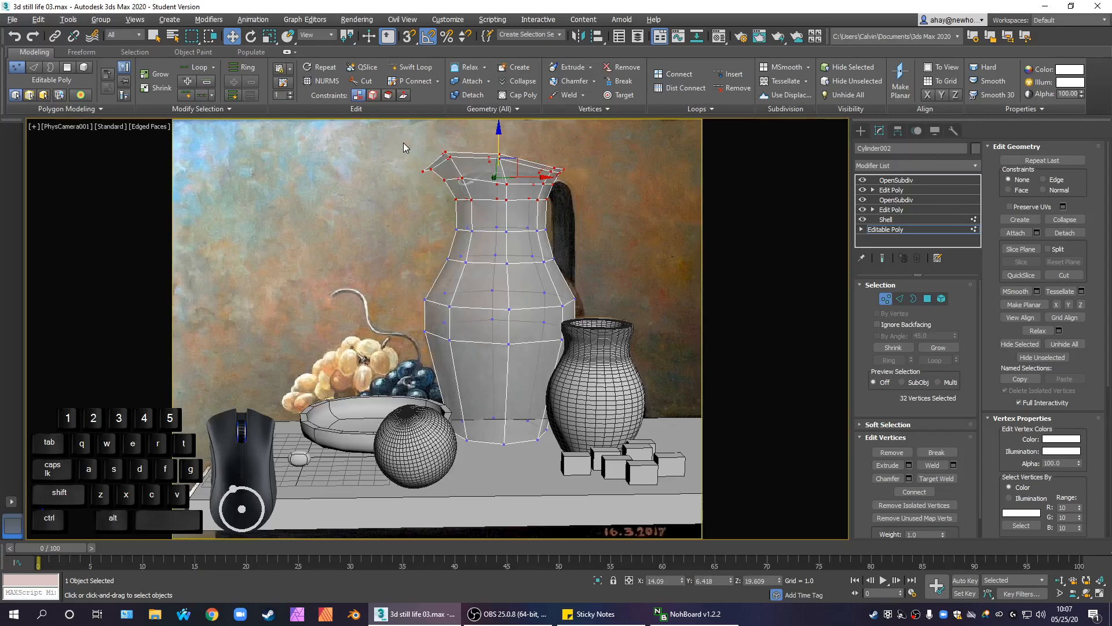
click(600, 228)
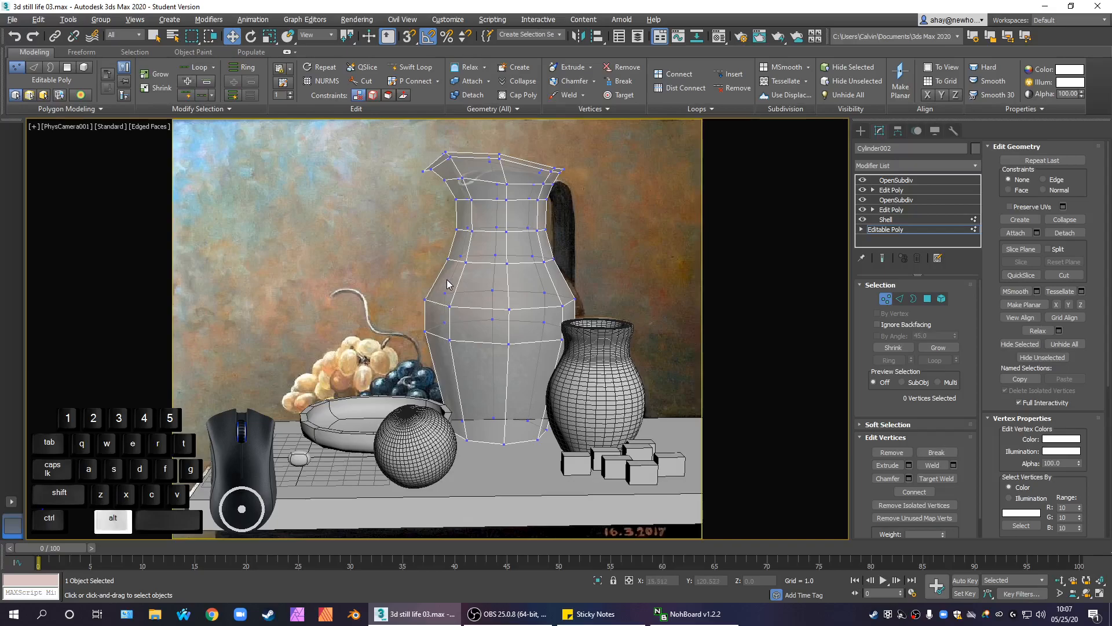
Step: Move all the jug's vertices above the base ring down slightly in the Front view
key(alt+w)
middle_click(687, 233)
key(alt+w)
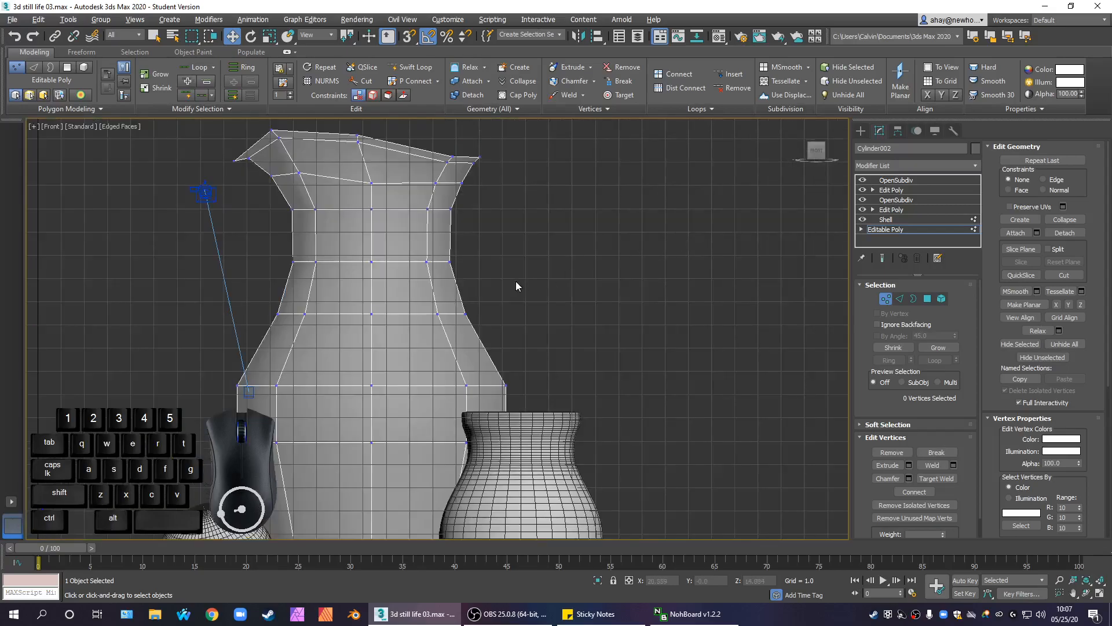
scroll(516, 280, down, 2)
scroll(559, 293, down, 1)
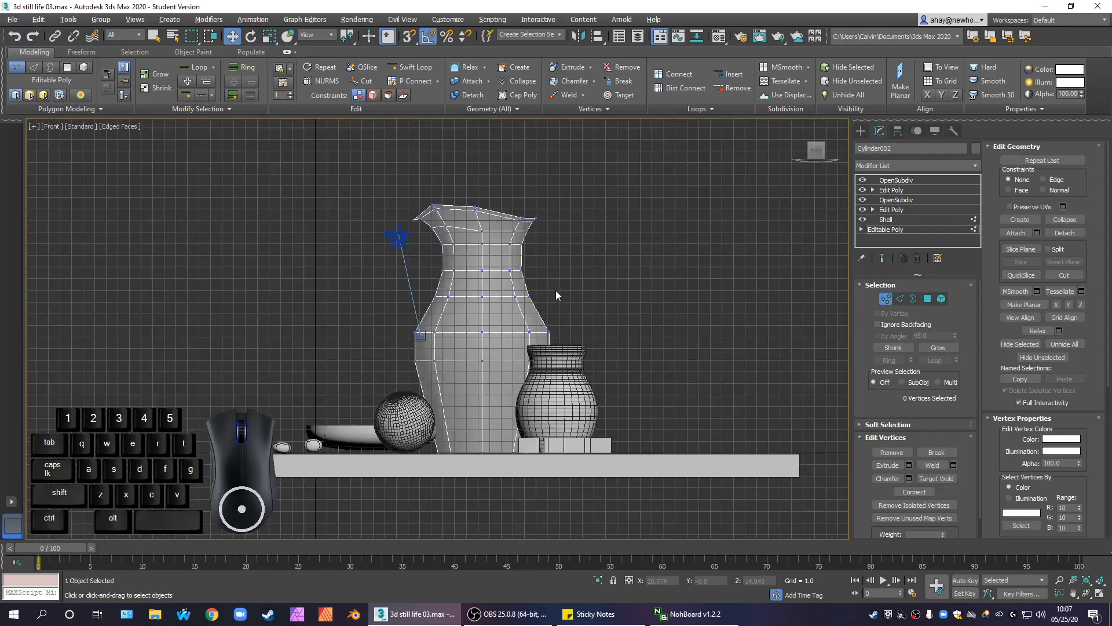
drag(609, 384, 402, 202)
drag(482, 237, 482, 247)
click(558, 272)
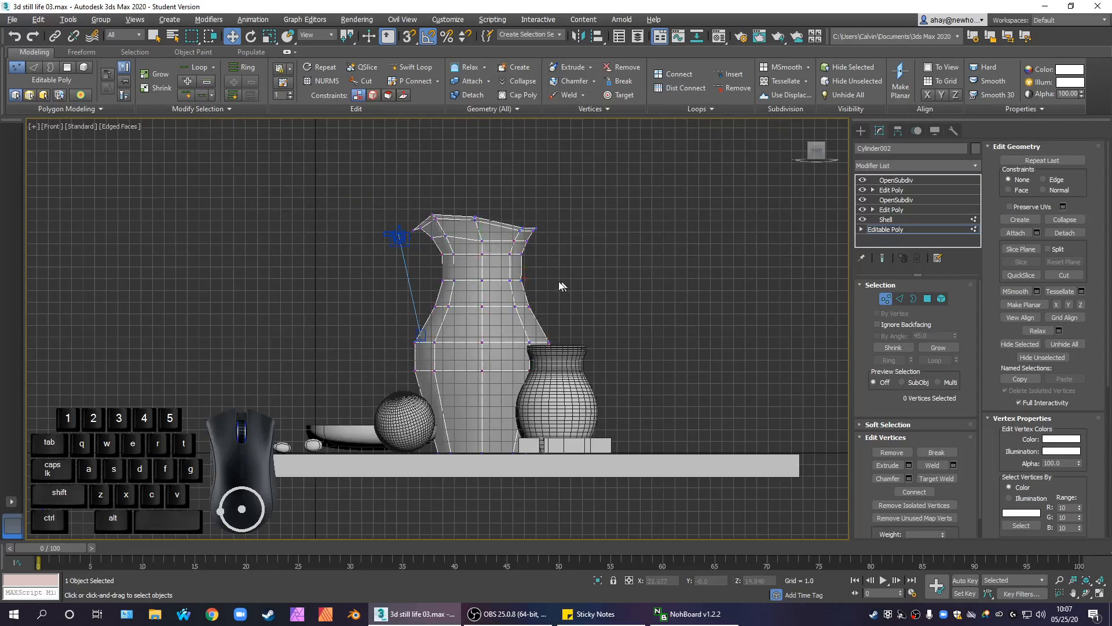
Step: Raise the upper of the two widest vertex rows on the jug's belly slightly in the Front view
key(alt+w)
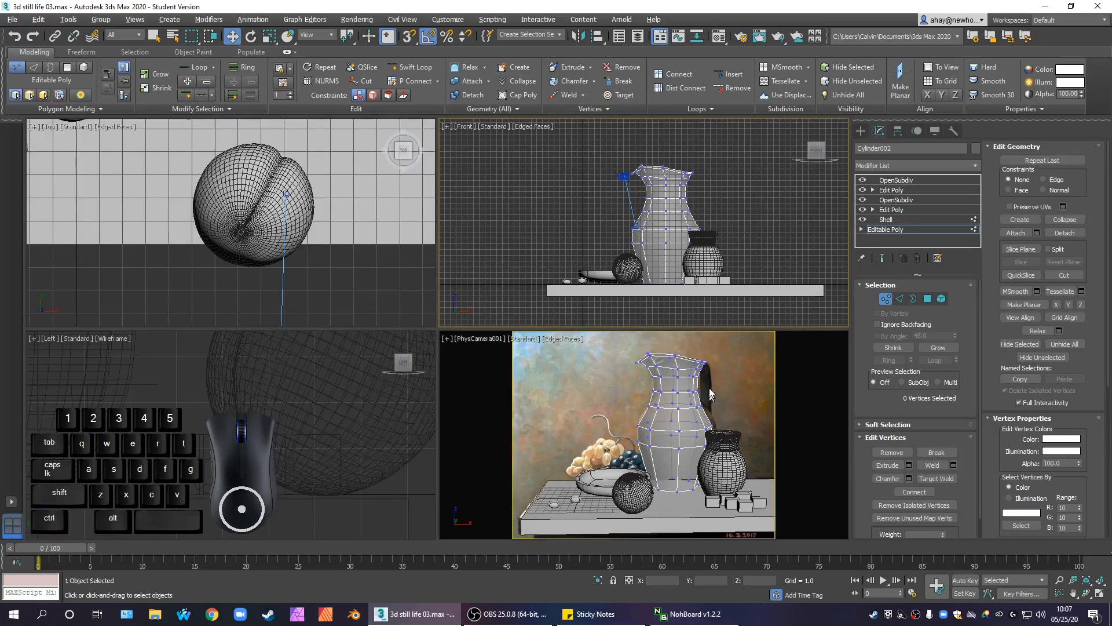
scroll(699, 253, up, 5)
drag(530, 212, 690, 232)
drag(627, 199, 622, 189)
click(703, 205)
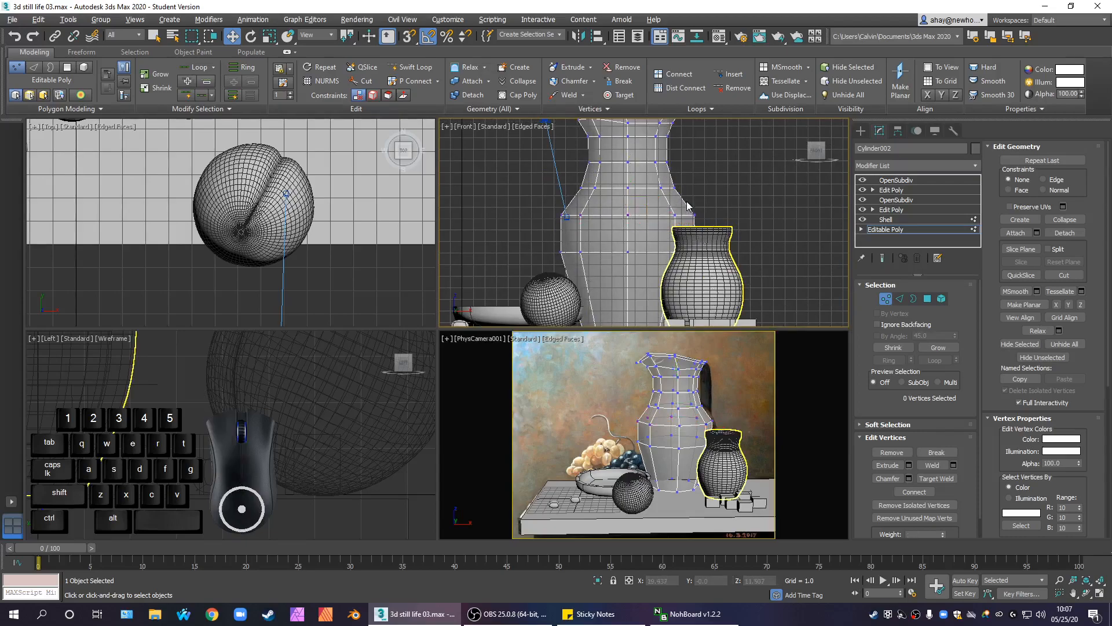
Step: Lower the jug's vertices from the rim down to the upper widest belly row slightly in the Front view
scroll(687, 202, down, 2)
middle_drag(688, 202, 680, 246)
drag(550, 161, 714, 266)
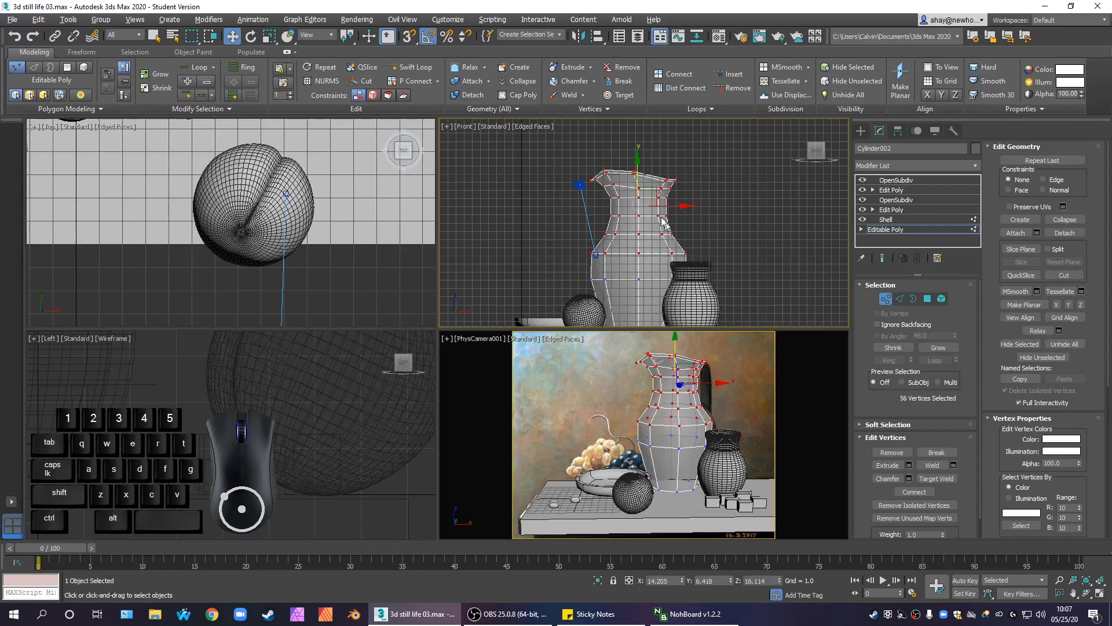
drag(638, 178, 638, 181)
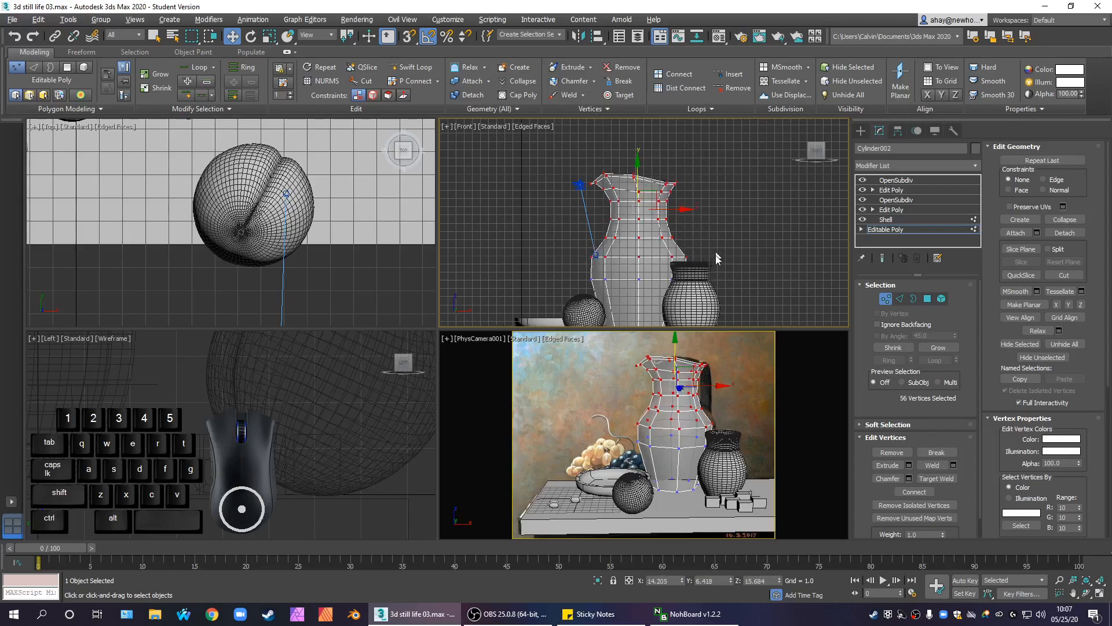
click(717, 248)
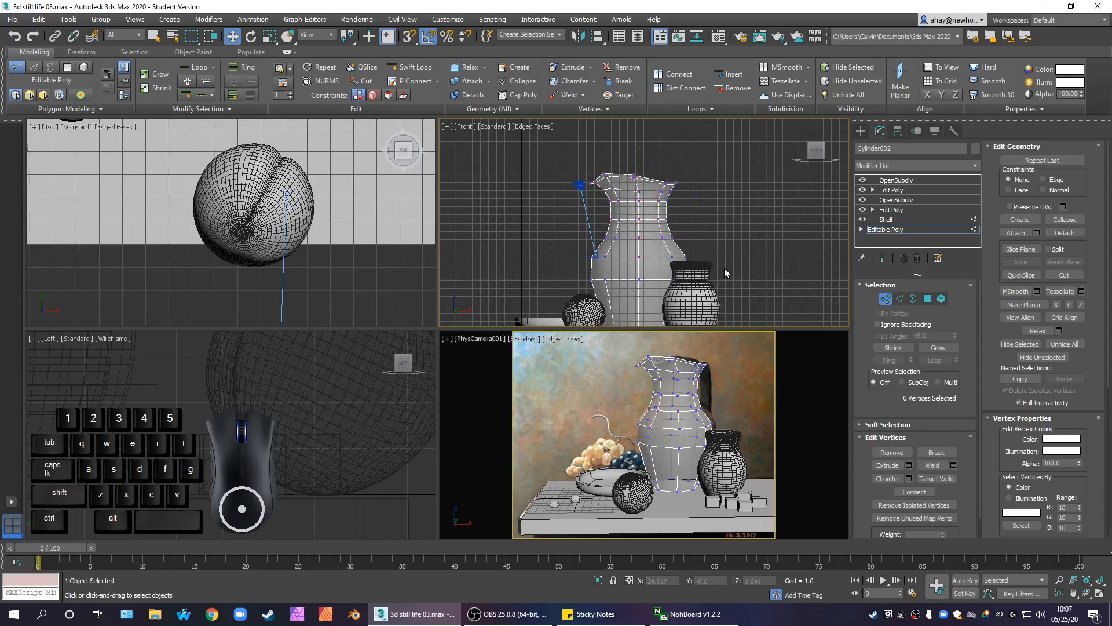
Step: Connect the ring of vertical edges on the jug's shoulder with one new segment in the Front view
middle_drag(698, 265, 680, 260)
scroll(641, 263, up, 5)
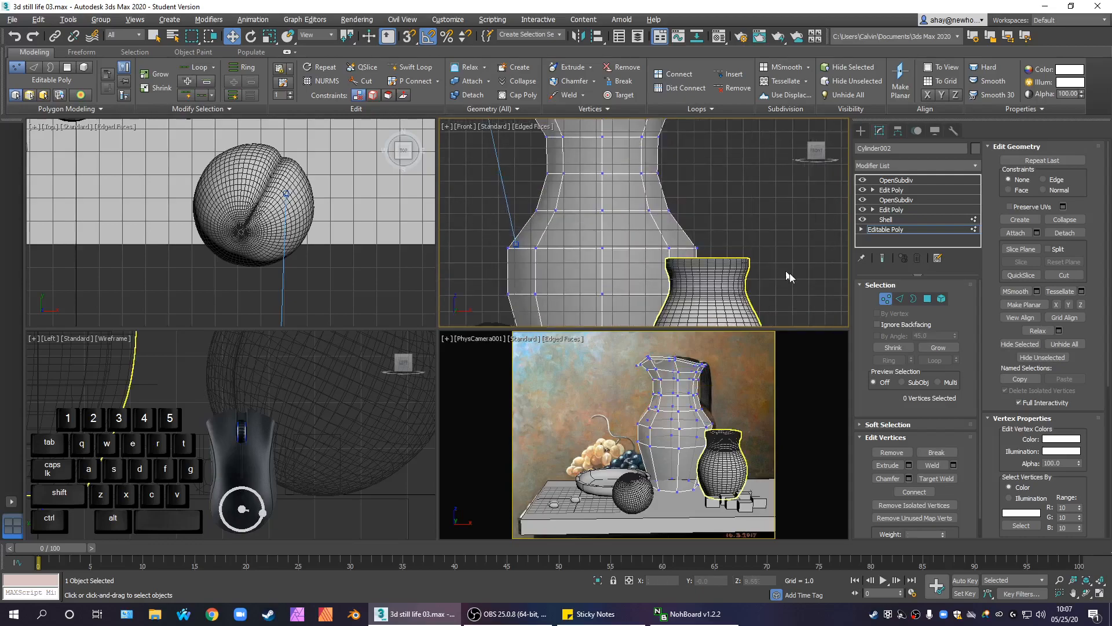
click(901, 299)
drag(702, 222, 451, 227)
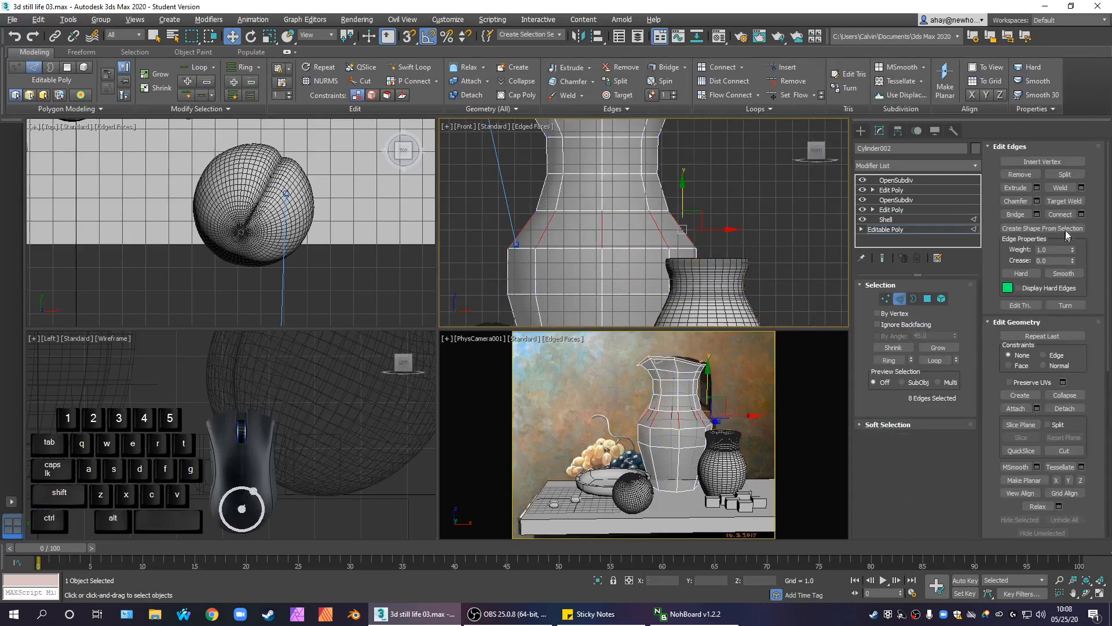
click(1081, 213)
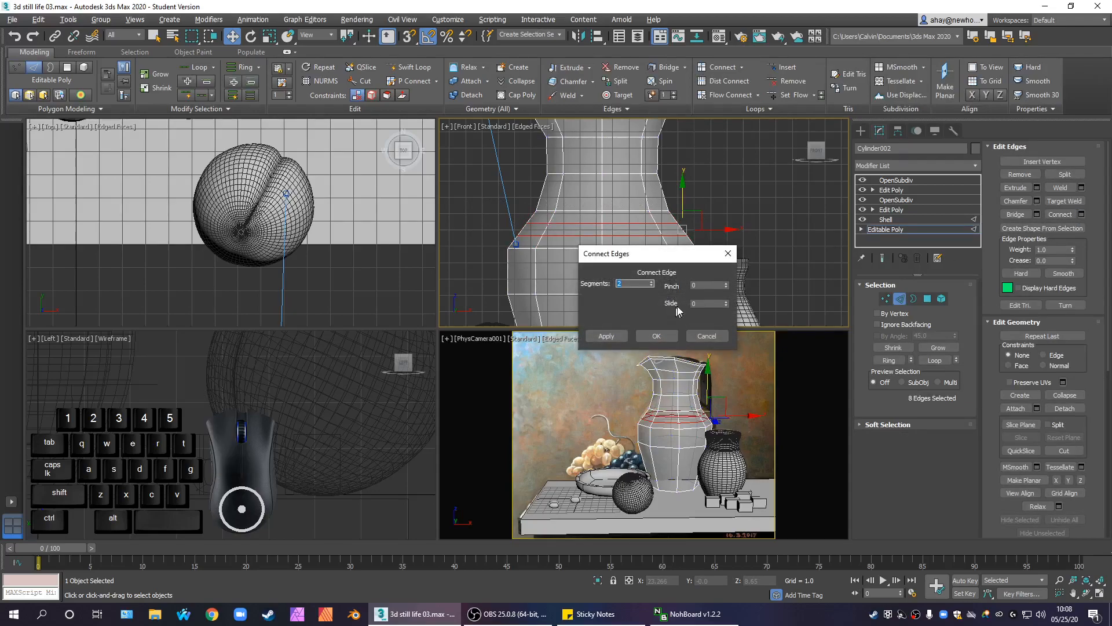
click(657, 336)
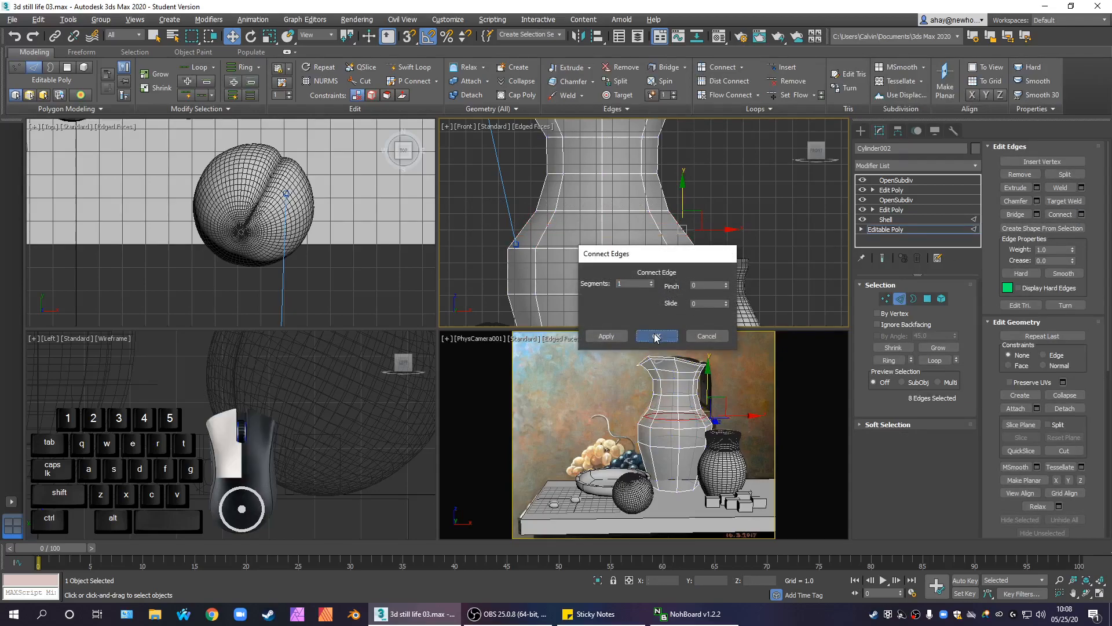
Step: Scale the new shoulder edge loop outward slightly in the maximized camera view to round the jug's shoulder, leaving the camera position unchanged
key(alt+w)
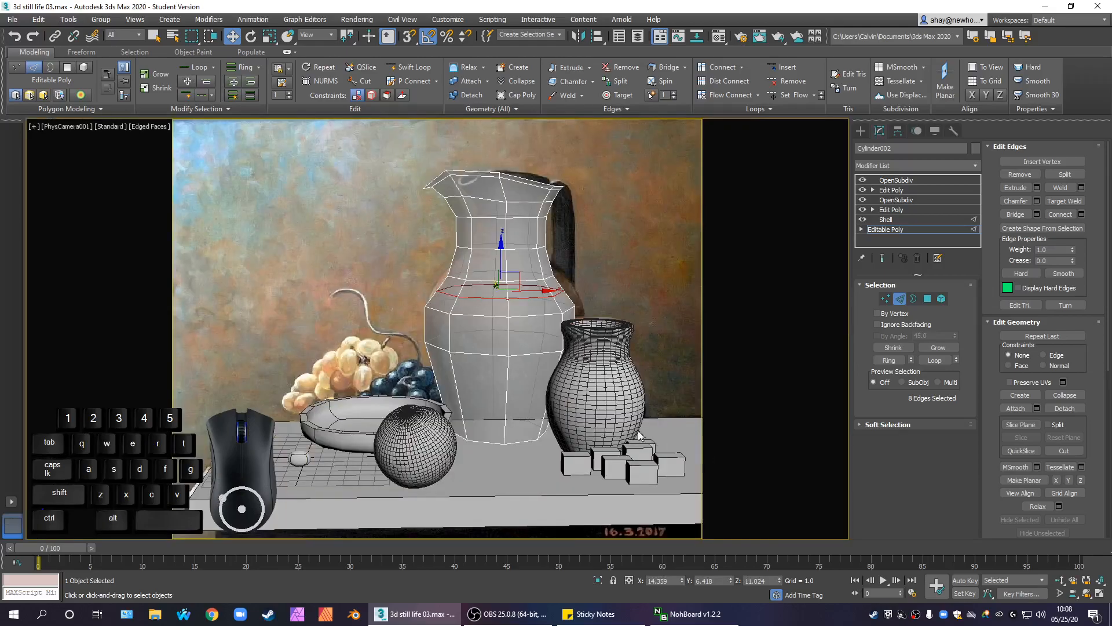
key(r)
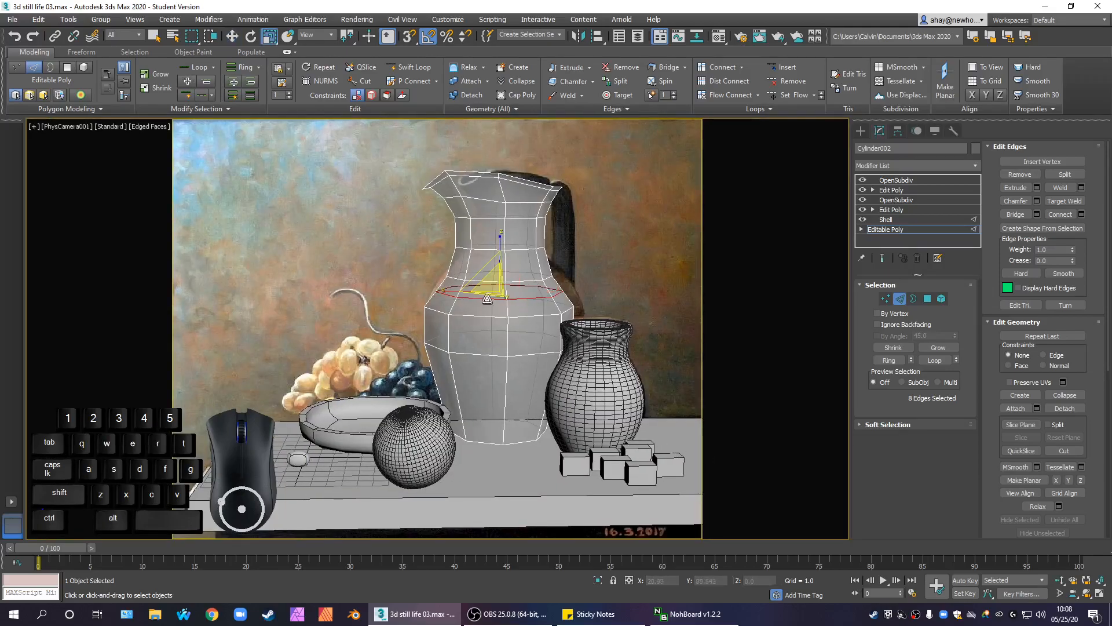
alt+middle_drag(509, 355, 513, 371)
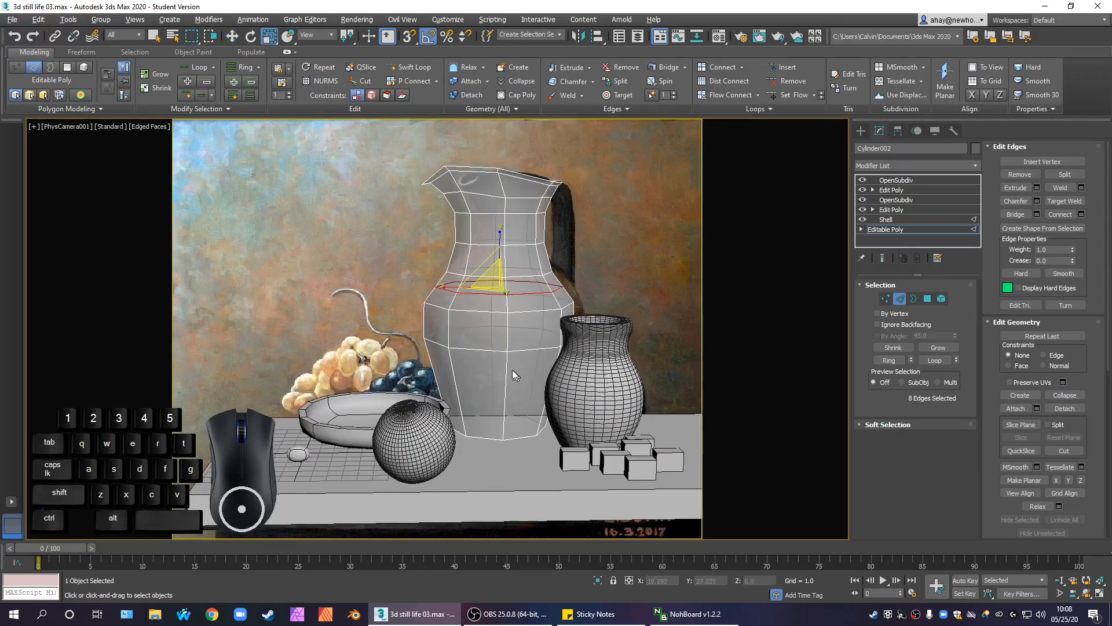
click(37, 21)
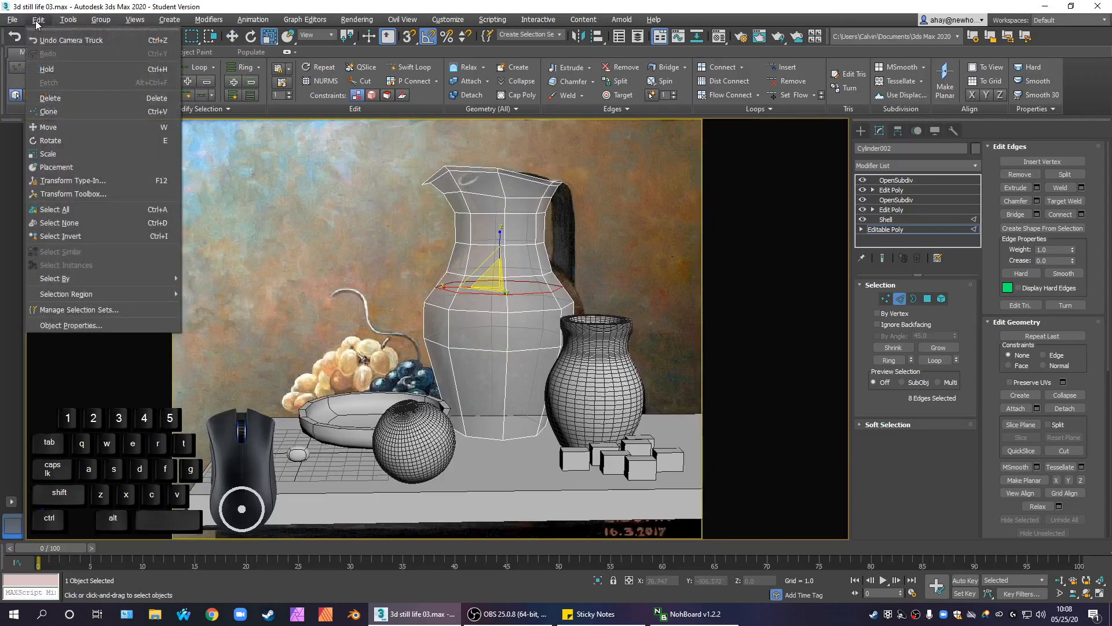
click(71, 40)
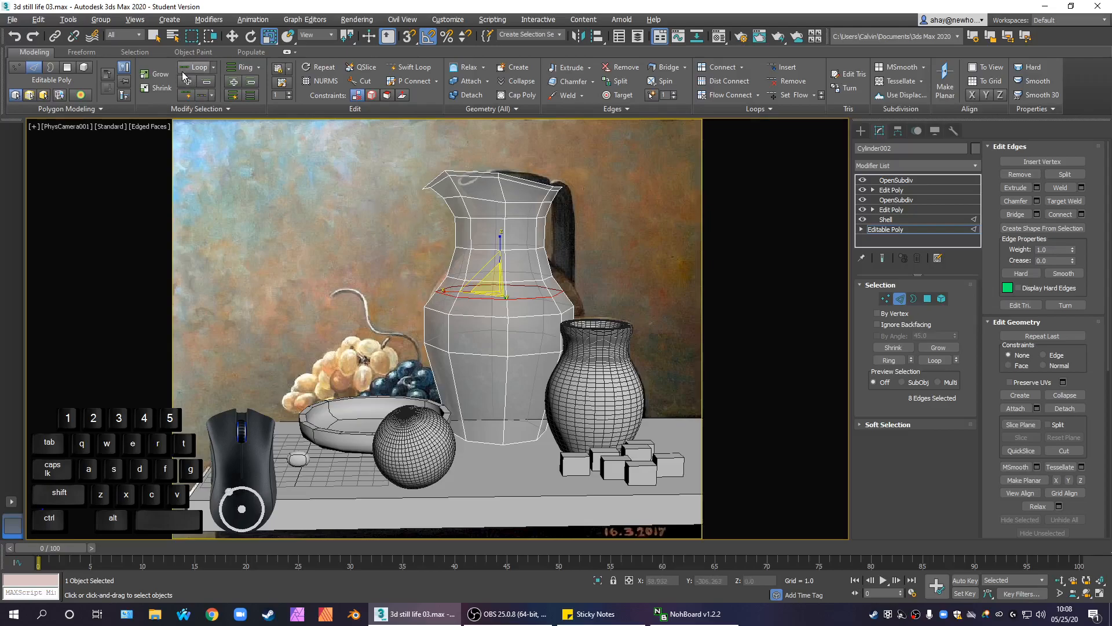
click(267, 42)
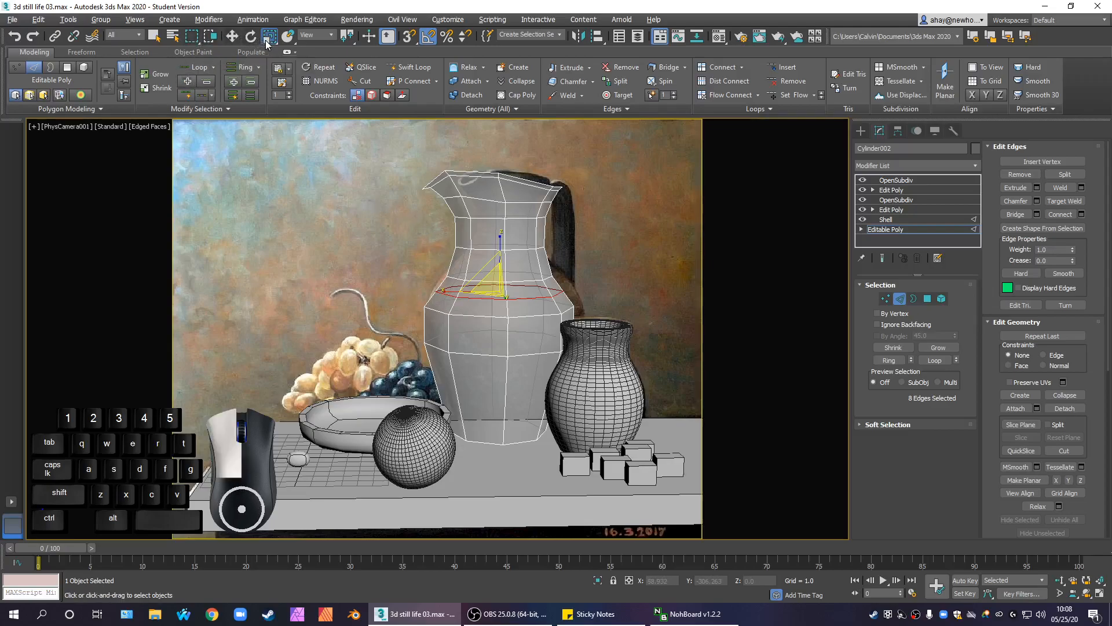
drag(488, 296, 483, 296)
click(576, 246)
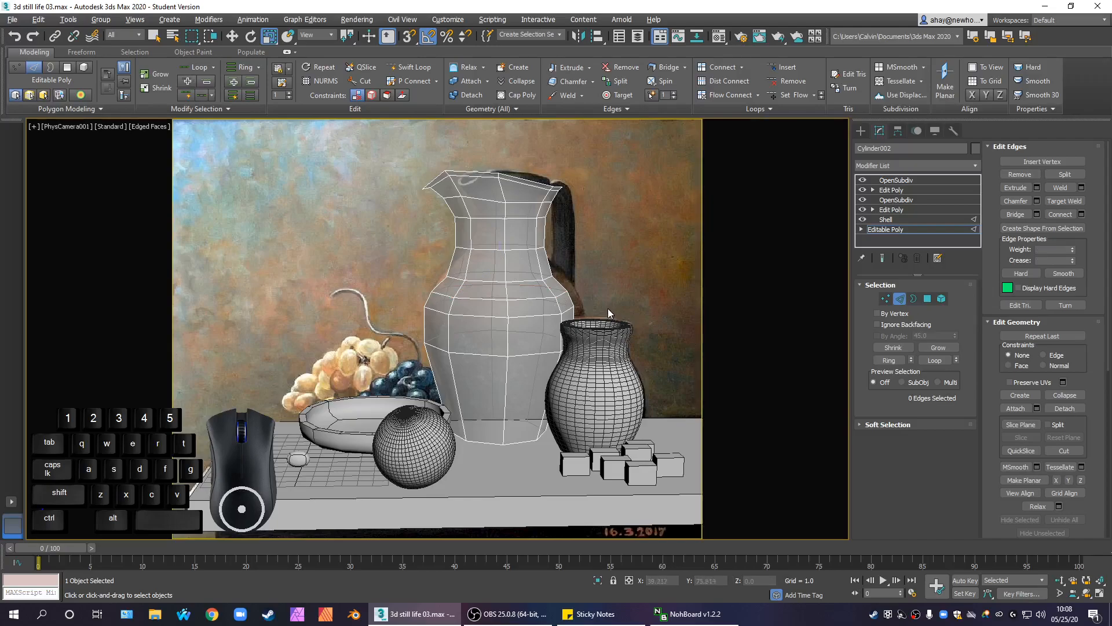
Step: Switch the camera view to a maximized Perspective view framing the jug and turn off its see-through display
key(alt+w)
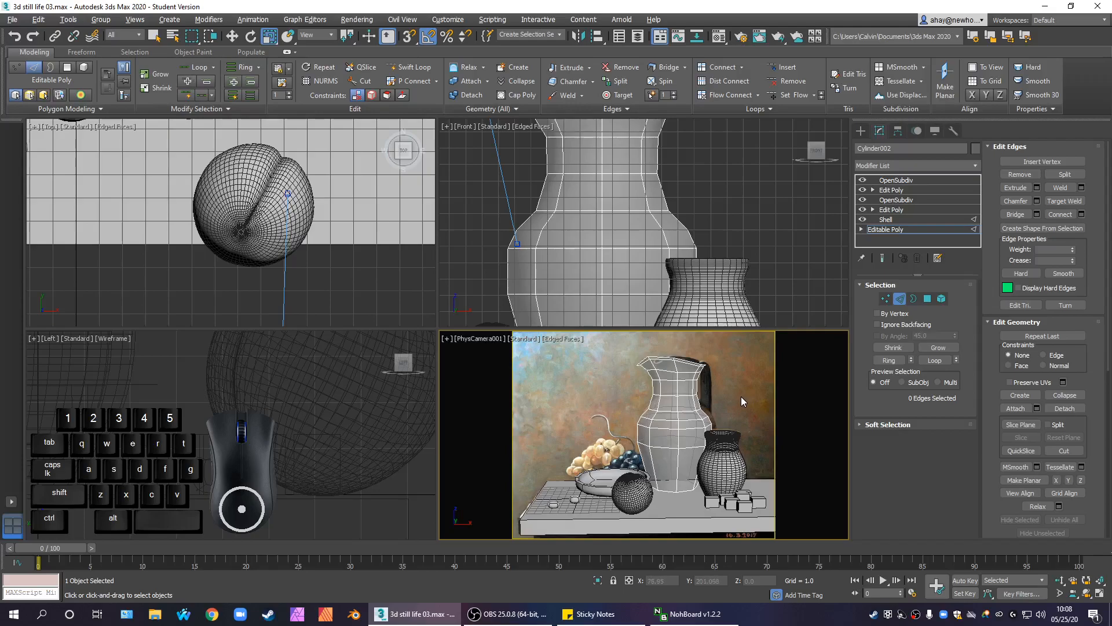
key(p)
alt+middle_drag(743, 396, 688, 404)
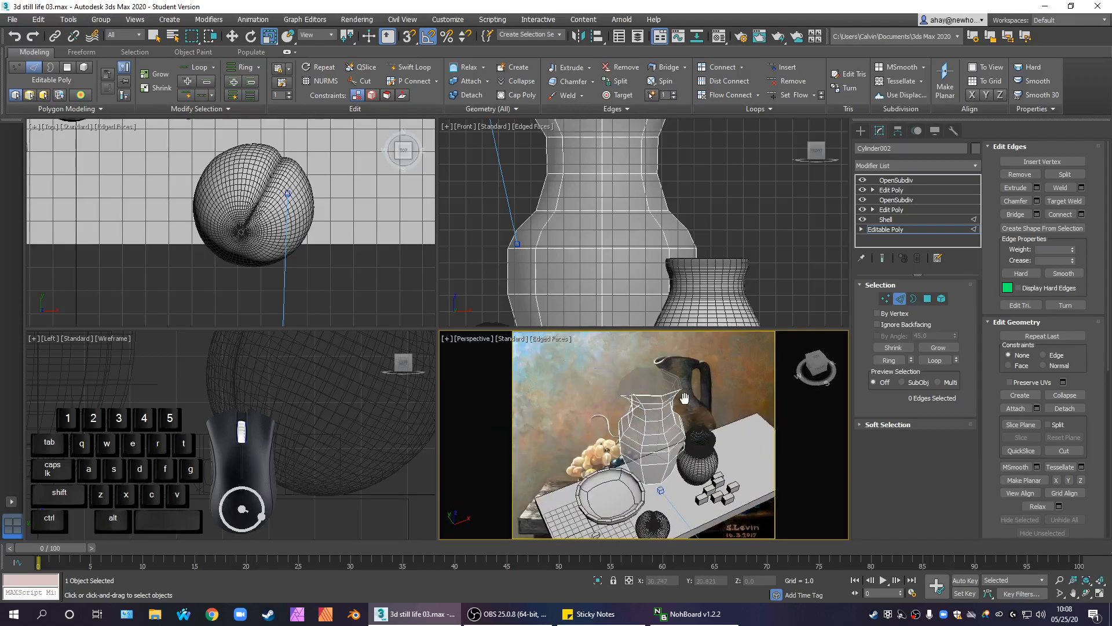
key(alt+w)
scroll(537, 305, up, 6)
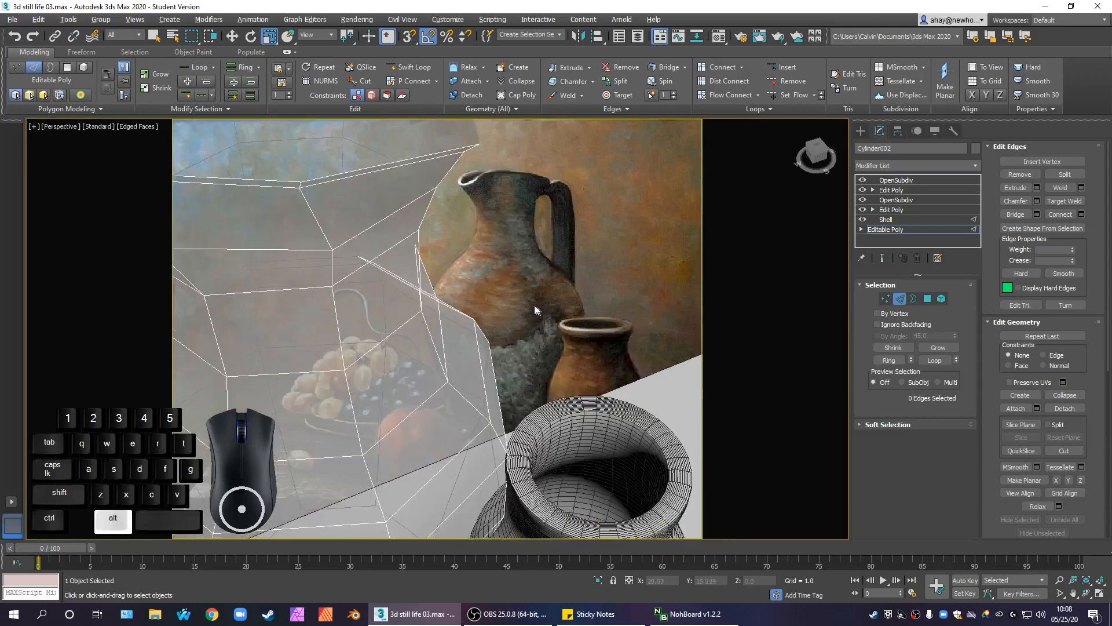
mouse_move(526, 305)
alt+middle_down()
mouse_move(512, 285)
mouse_move(532, 280)
mouse_move(561, 298)
mouse_move(537, 286)
alt+middle_up()
key(alt+x)
scroll(555, 309, down, 5)
scroll(537, 286, up, 4)
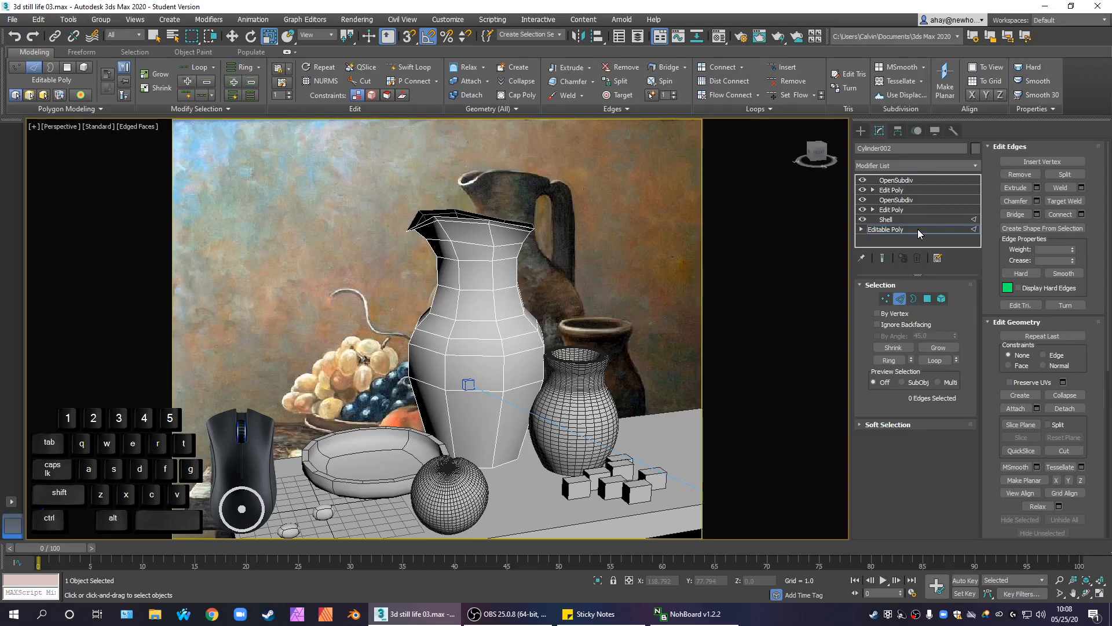
Step: Isolate the jug from the rest of the scene, keeping its base Editable Poly in edge mode
click(918, 229)
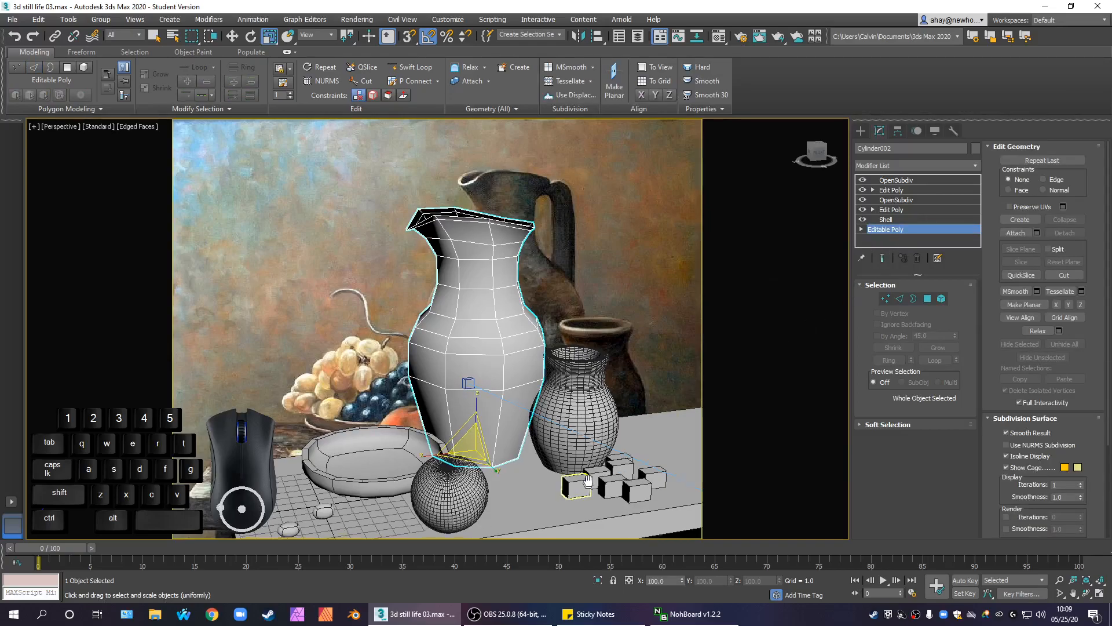
scroll(654, 421, up, 3)
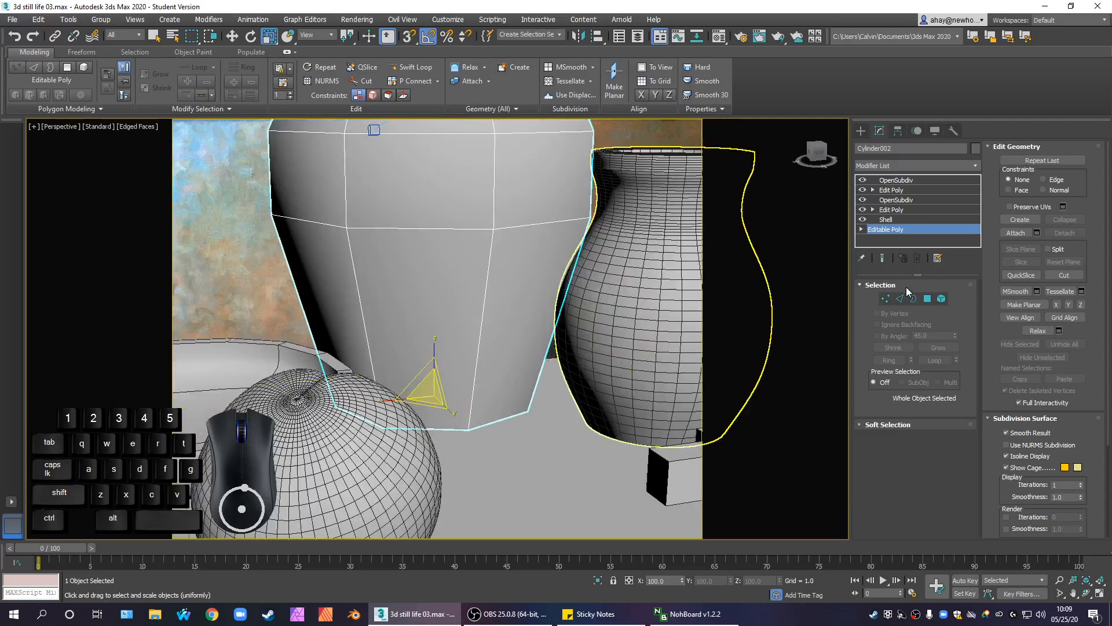
click(900, 300)
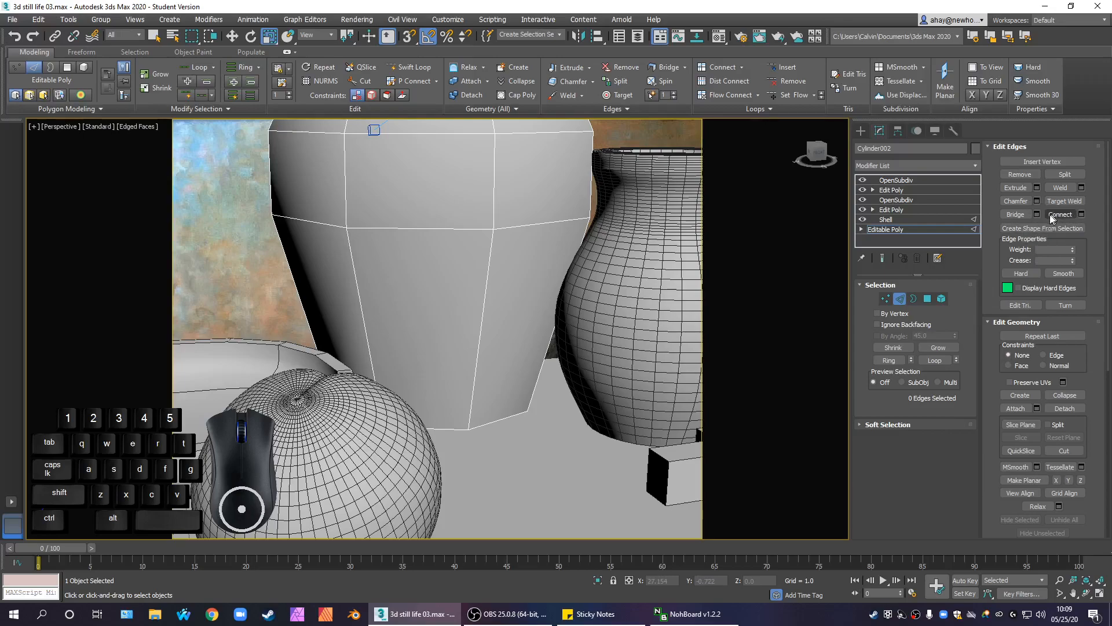
scroll(508, 335, down, 10)
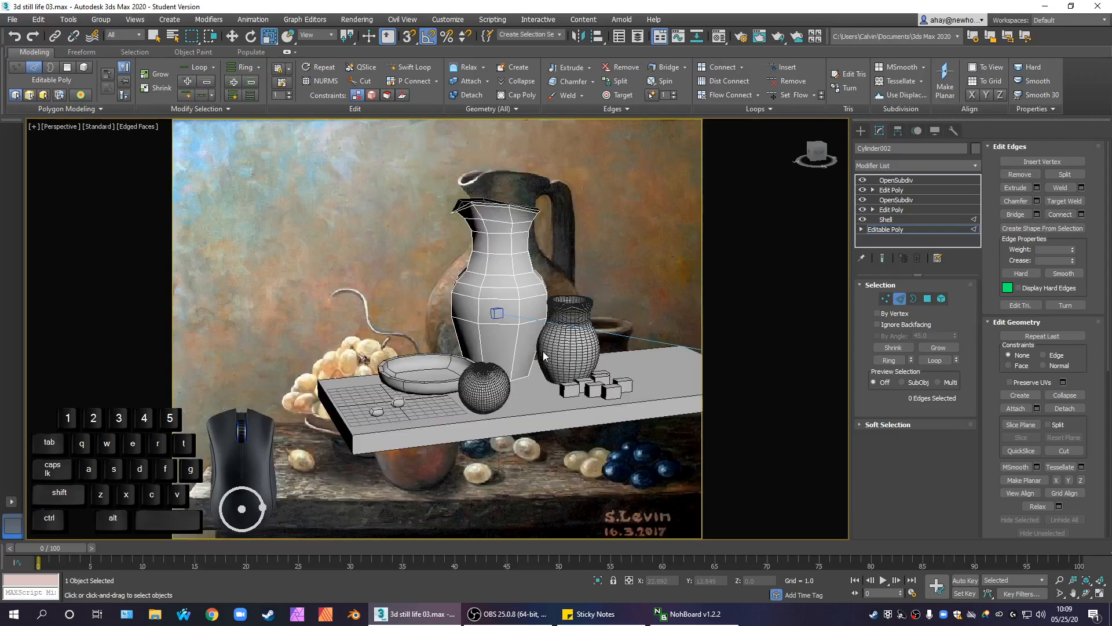
key(alt)
key(alt+q)
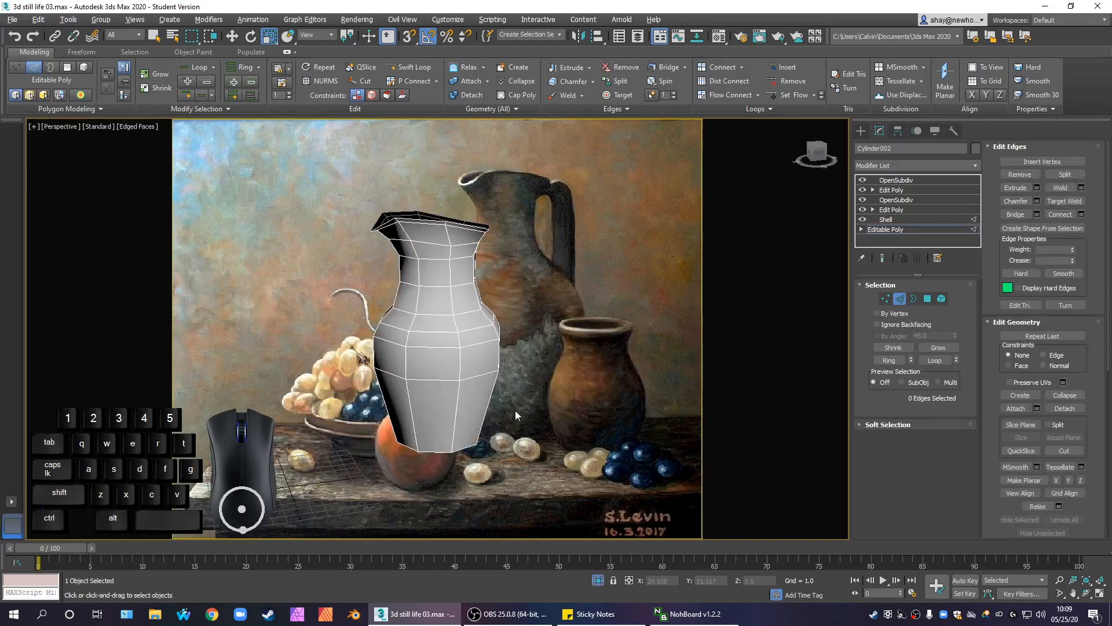
Step: Inset the polygon on the underside of the jug's base by 0.5 as a group
alt+middle_drag(530, 445, 551, 340)
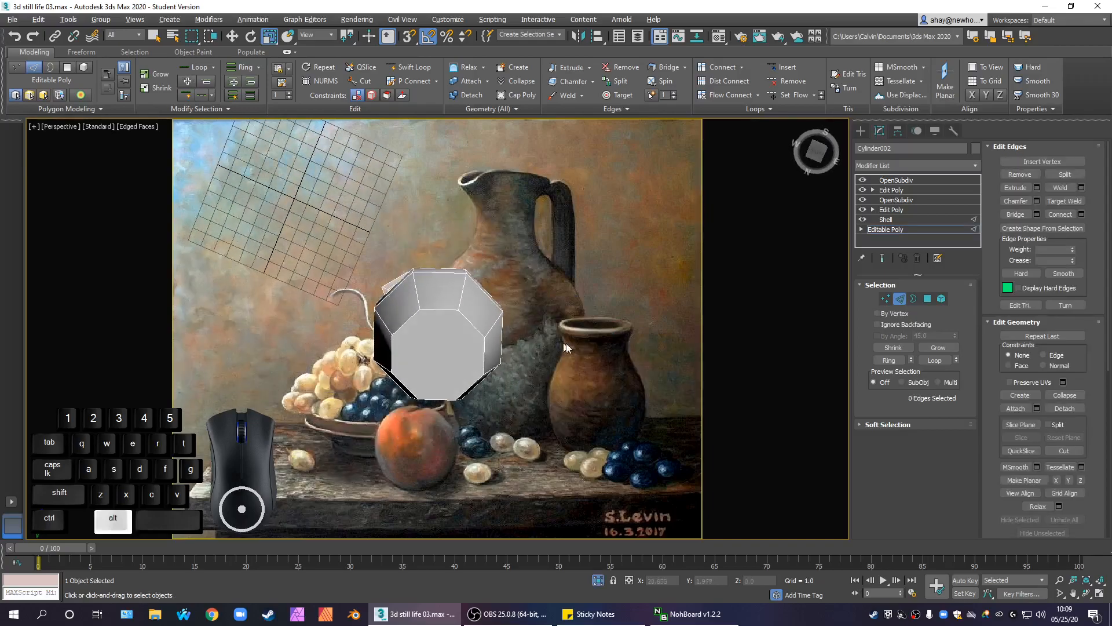
click(927, 298)
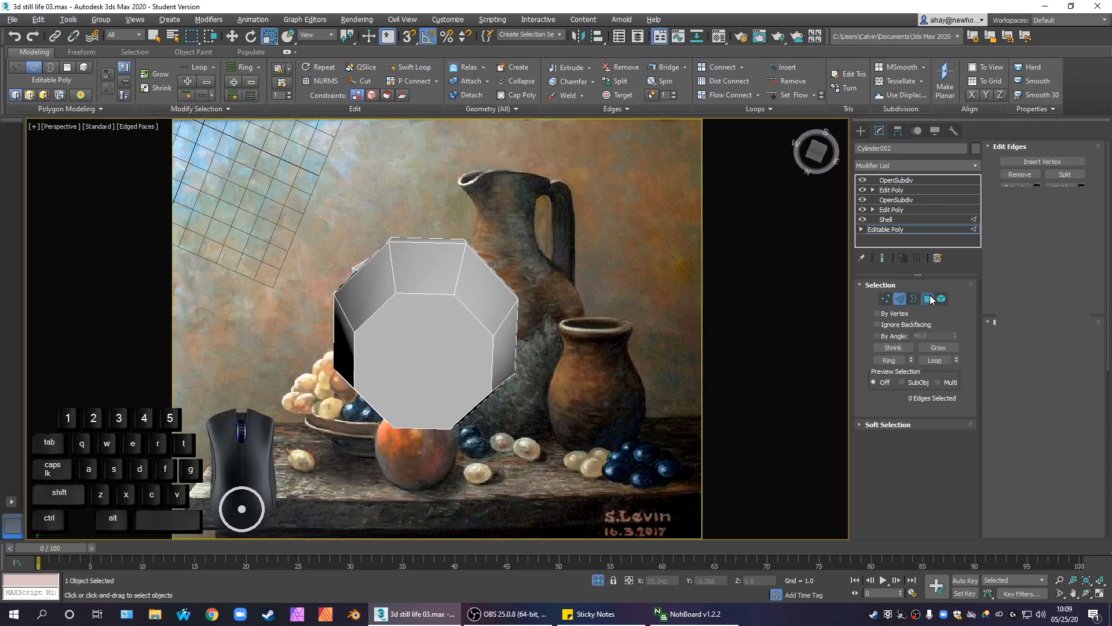
click(461, 358)
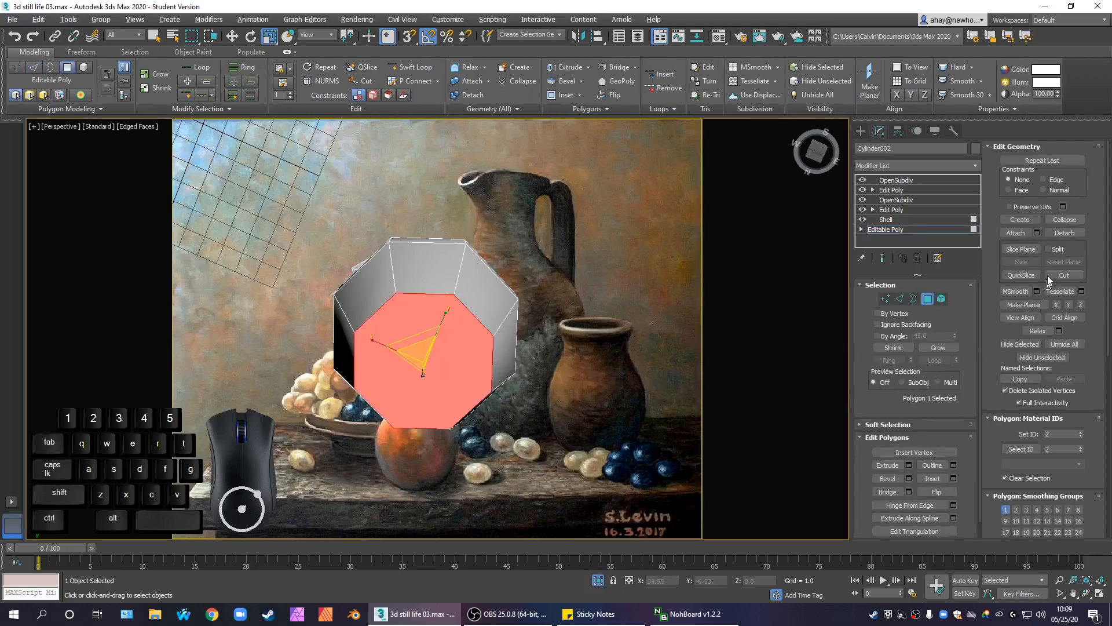
click(954, 478)
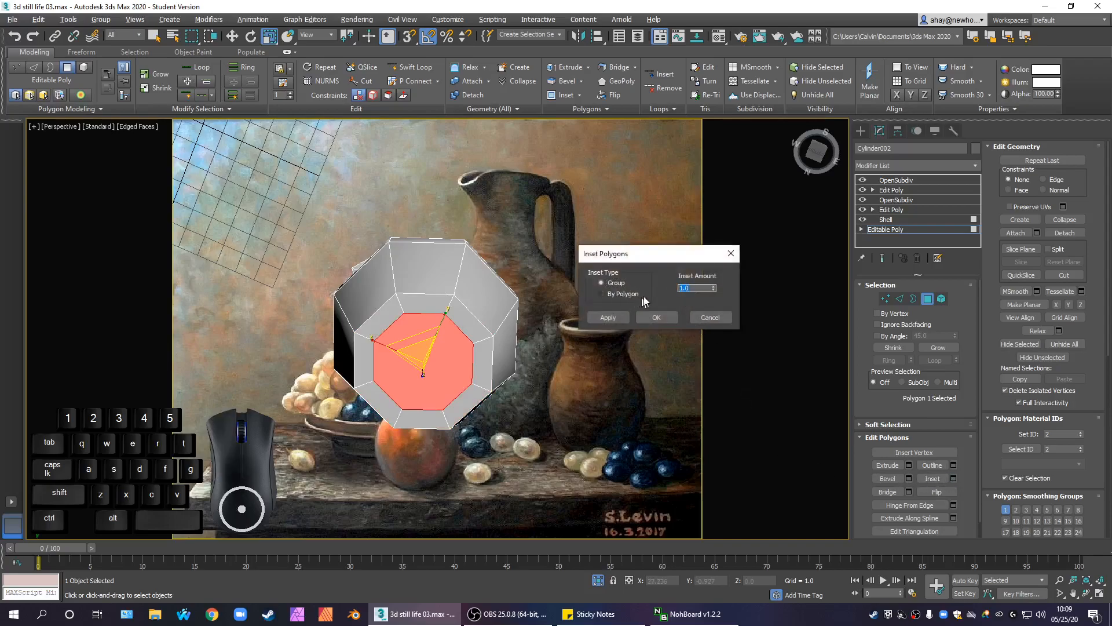
text(0.5)
key(Return)
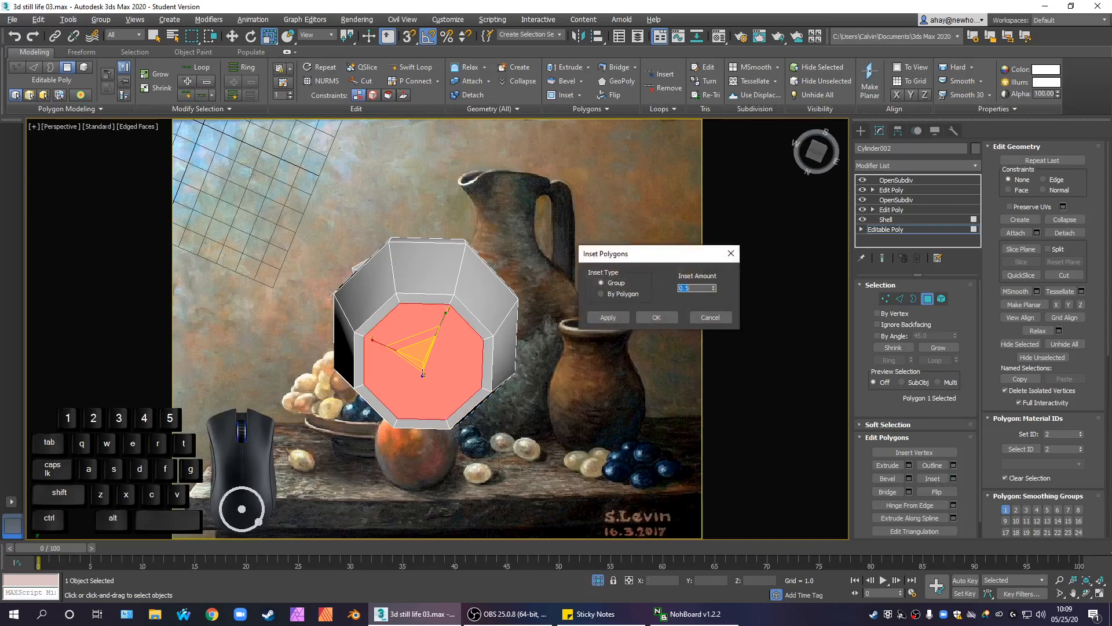
click(655, 318)
Step: Add a supporting edge loop just above the jug's bottom edge with Swift Loop
click(627, 401)
alt+middle_drag(592, 397, 554, 443)
middle_drag(555, 443, 563, 333)
scroll(449, 363, up, 4)
key(2)
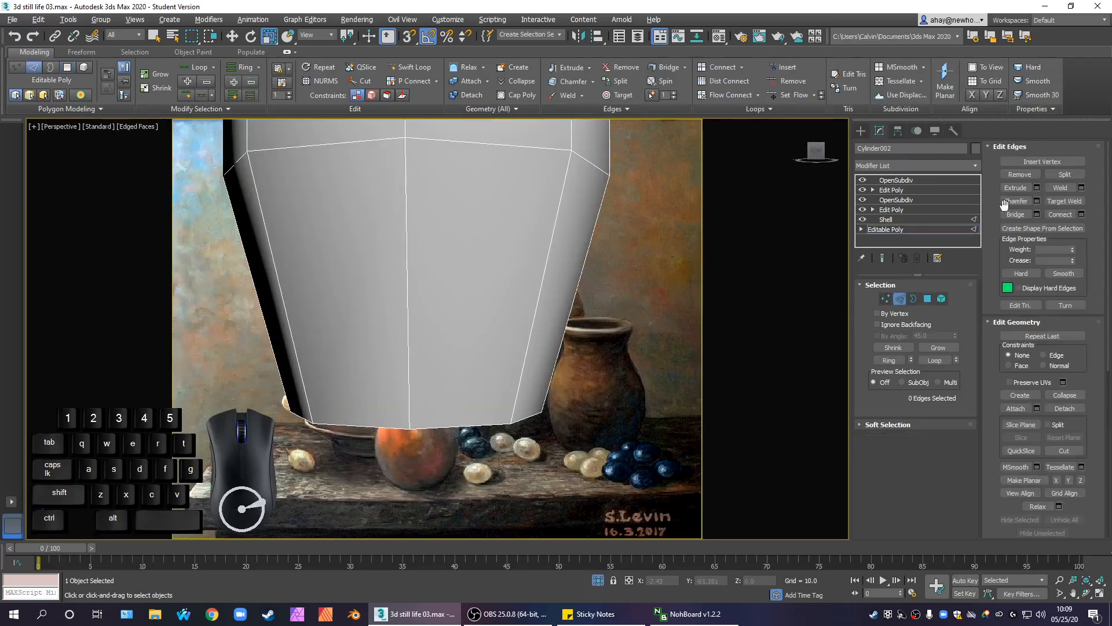
click(413, 67)
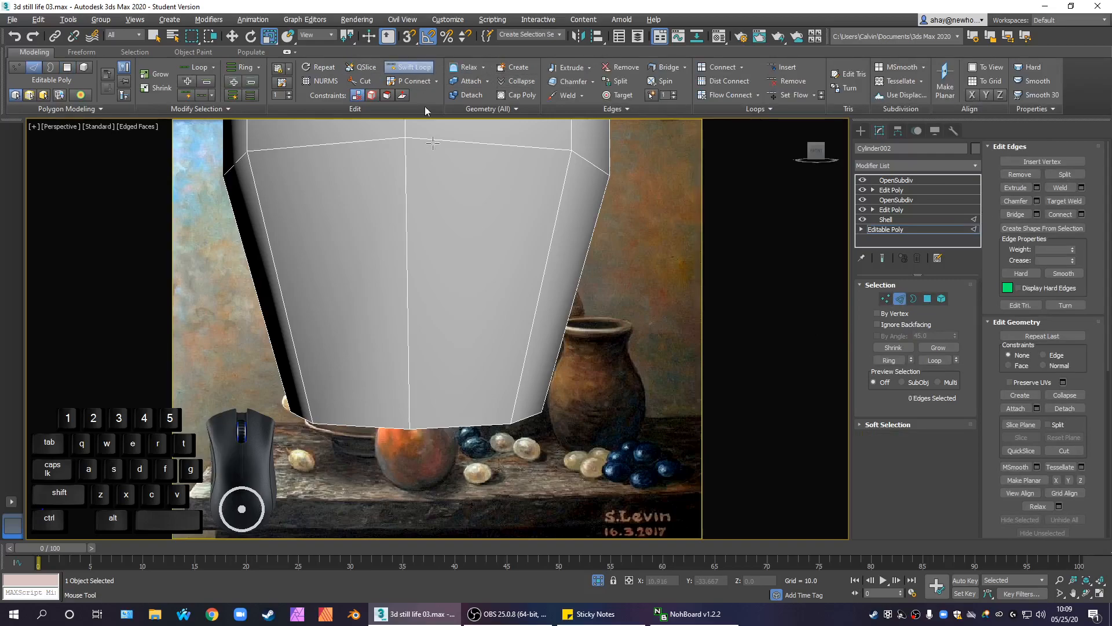
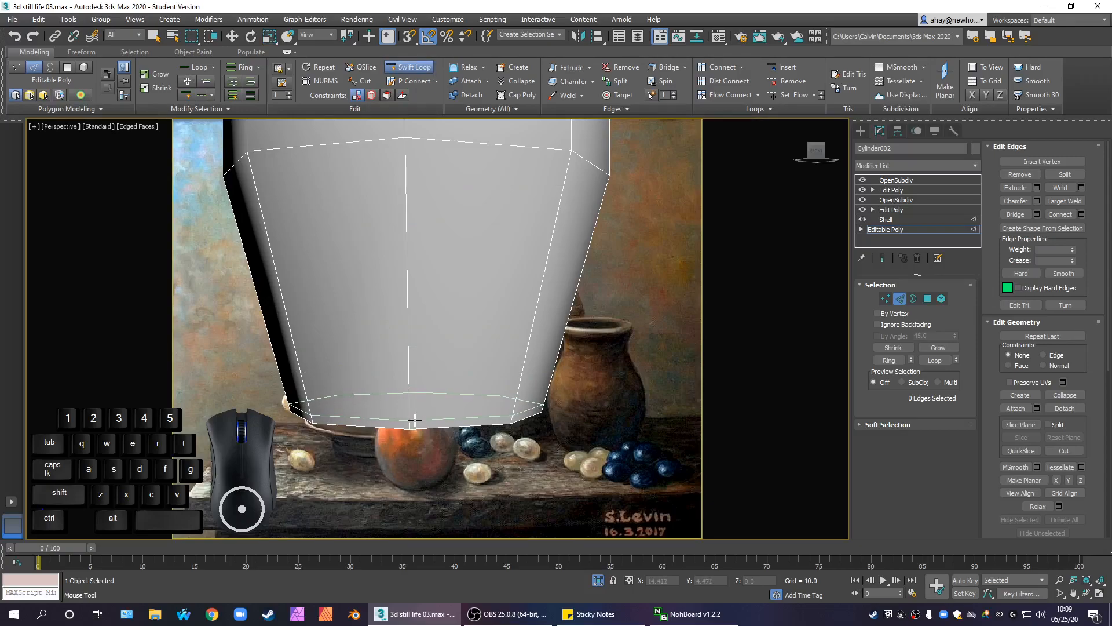
click(414, 418)
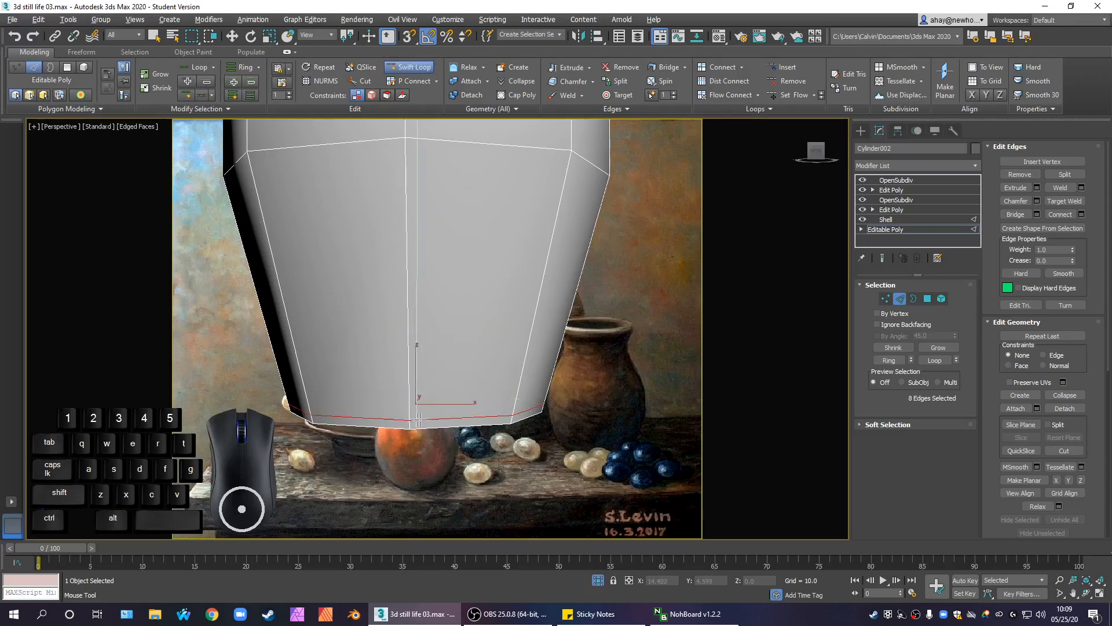
right_click(638, 412)
scroll(625, 385, down, 4)
middle_drag(631, 381, 527, 437)
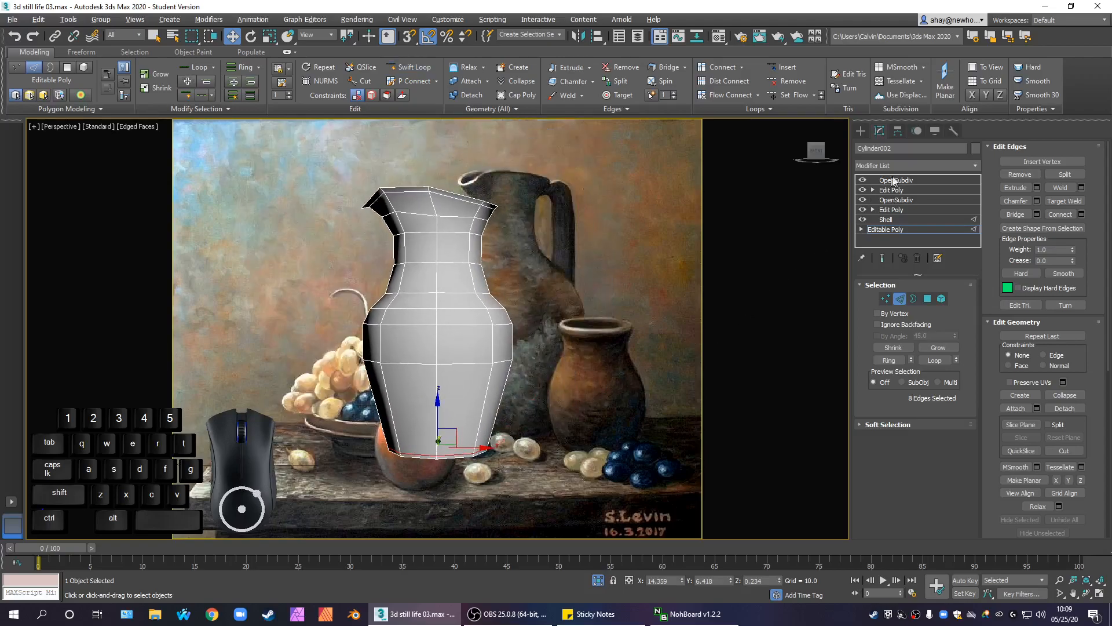
Step: Leave edge editing and move up the stack through Shell to the lower Edit Poly, accepting the topology change
click(908, 234)
click(905, 229)
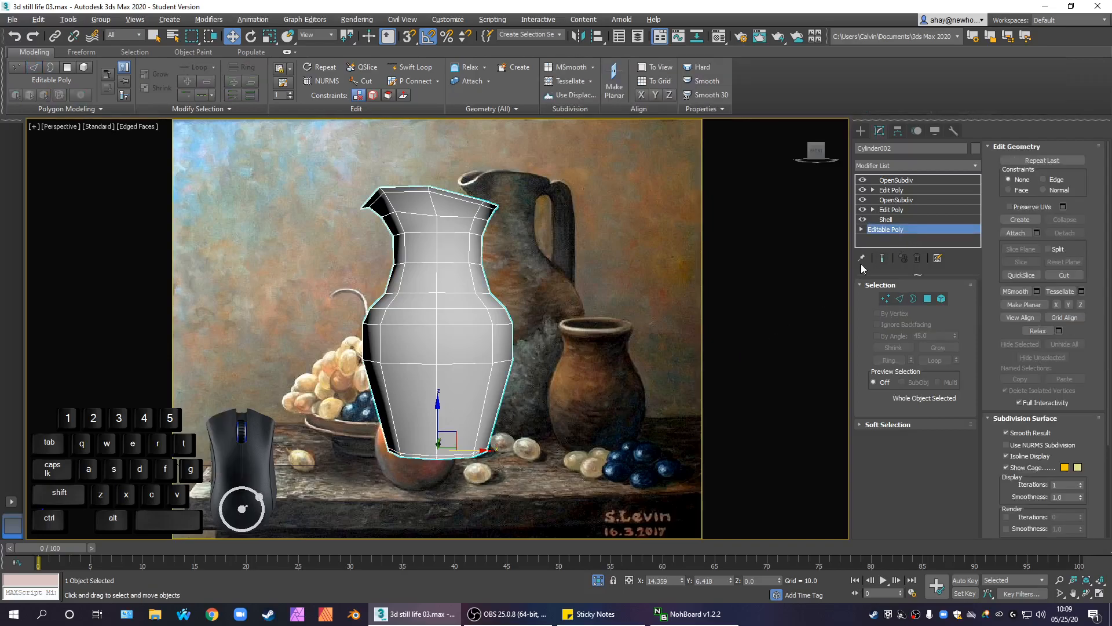
click(913, 220)
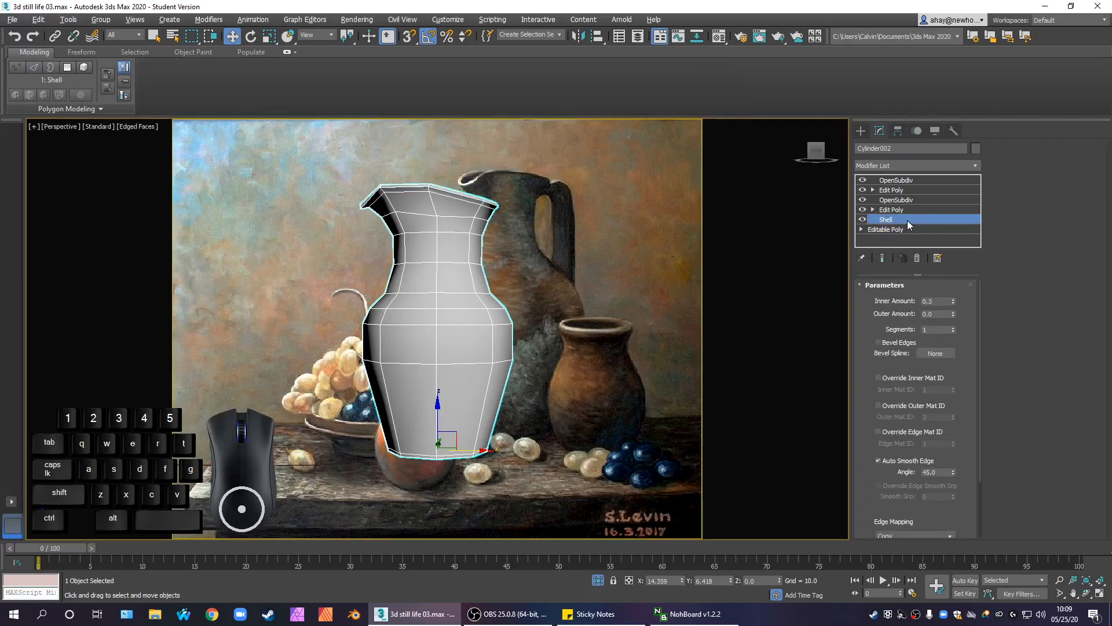
middle_drag(561, 411, 516, 423)
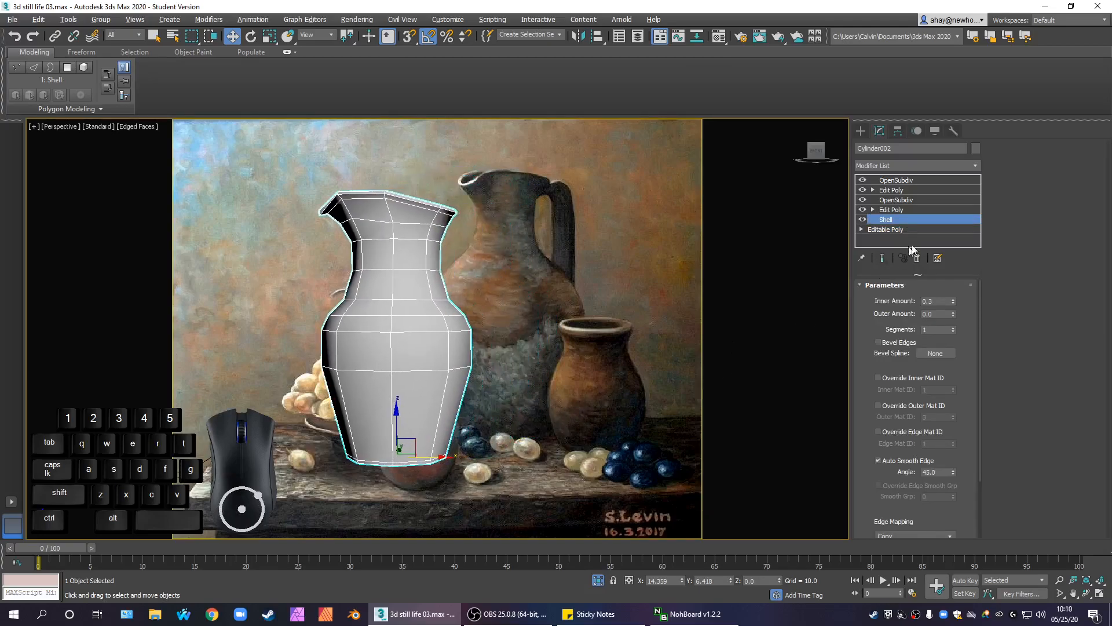
click(922, 211)
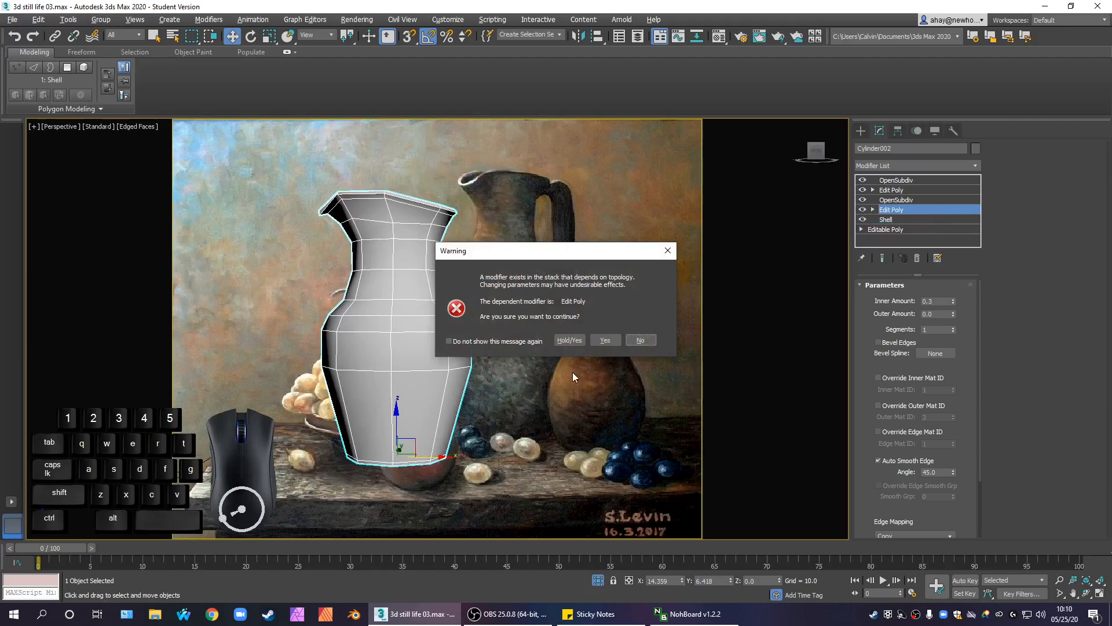
click(605, 345)
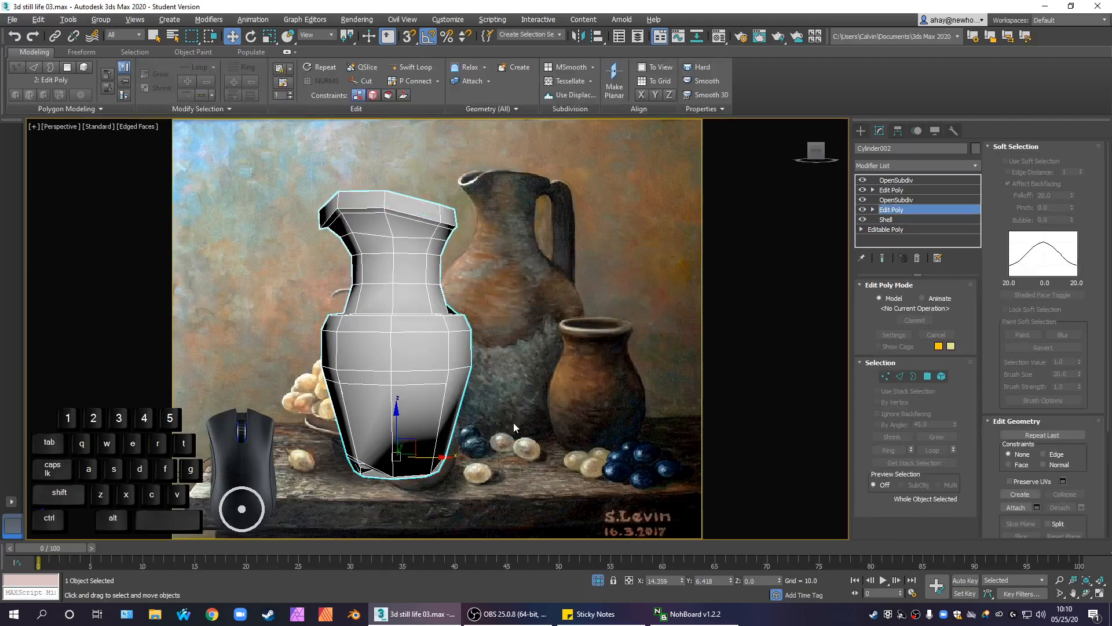
Step: Delete the four OpenSubdiv and Edit Poly modifiers above Shell from the jug's modifier stack
alt+middle_drag(501, 433, 481, 443)
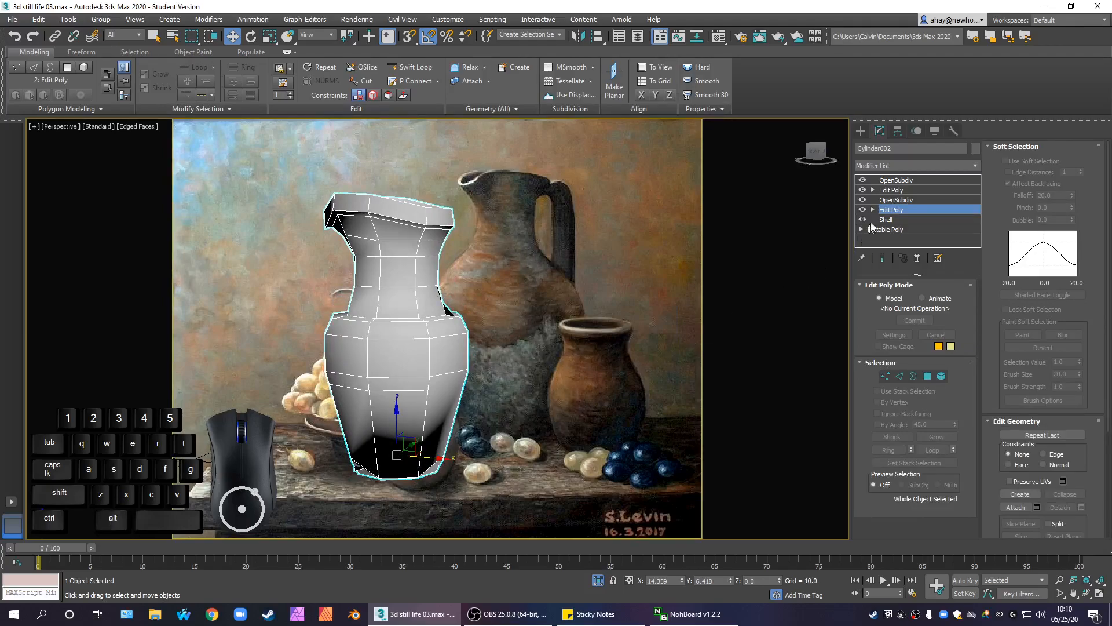
click(906, 181)
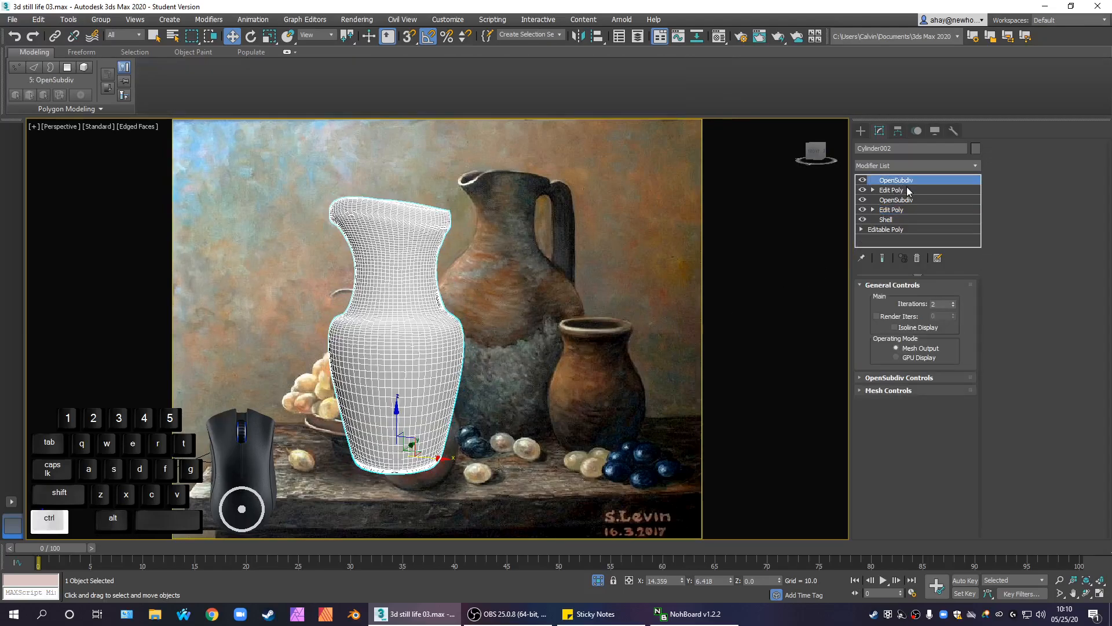
click(922, 262)
click(921, 262)
click(921, 262)
click(921, 261)
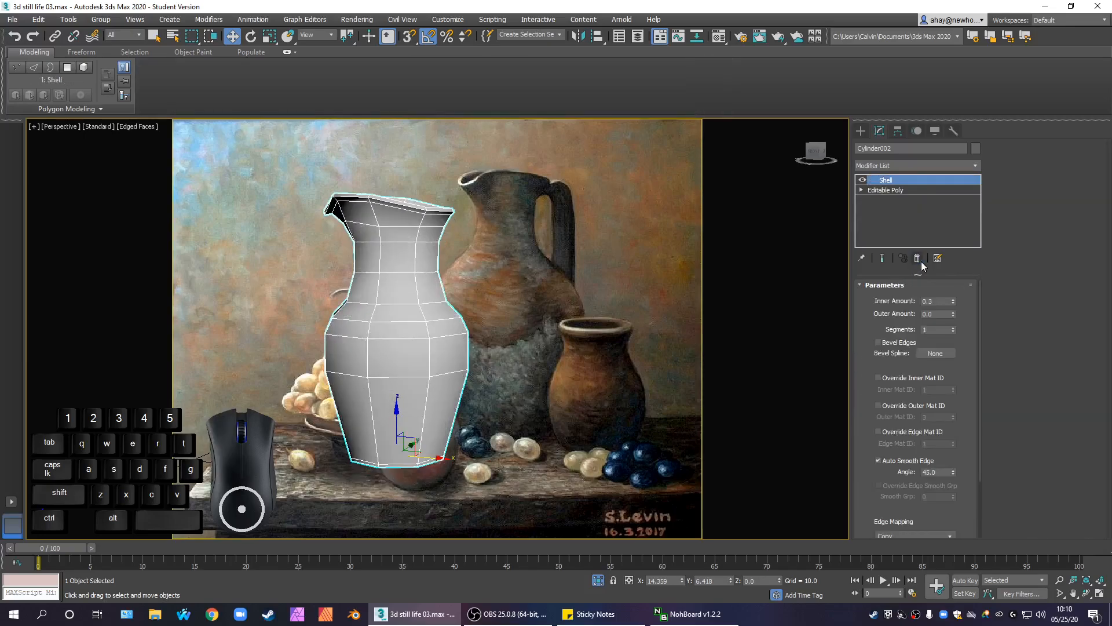
Step: Add a new OpenSubdiv modifier above Shell on the jug and turn off its isoline display
alt+middle_drag(471, 412, 385, 372)
scroll(407, 447, up, 5)
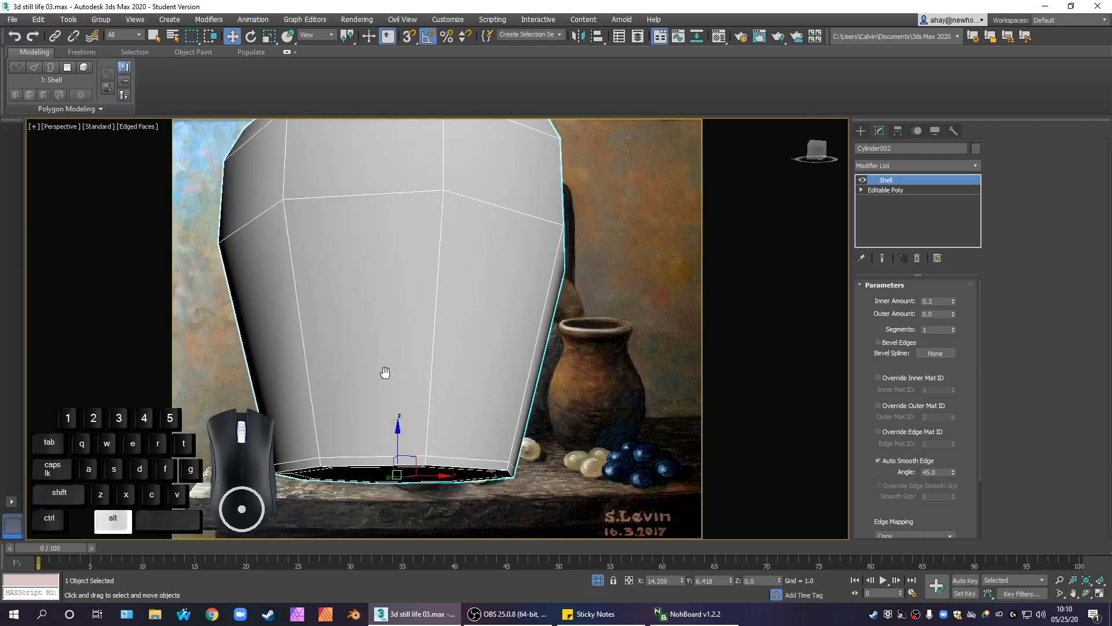
scroll(392, 378, down, 2)
alt+middle_drag(450, 384, 465, 406)
scroll(473, 422, down, 5)
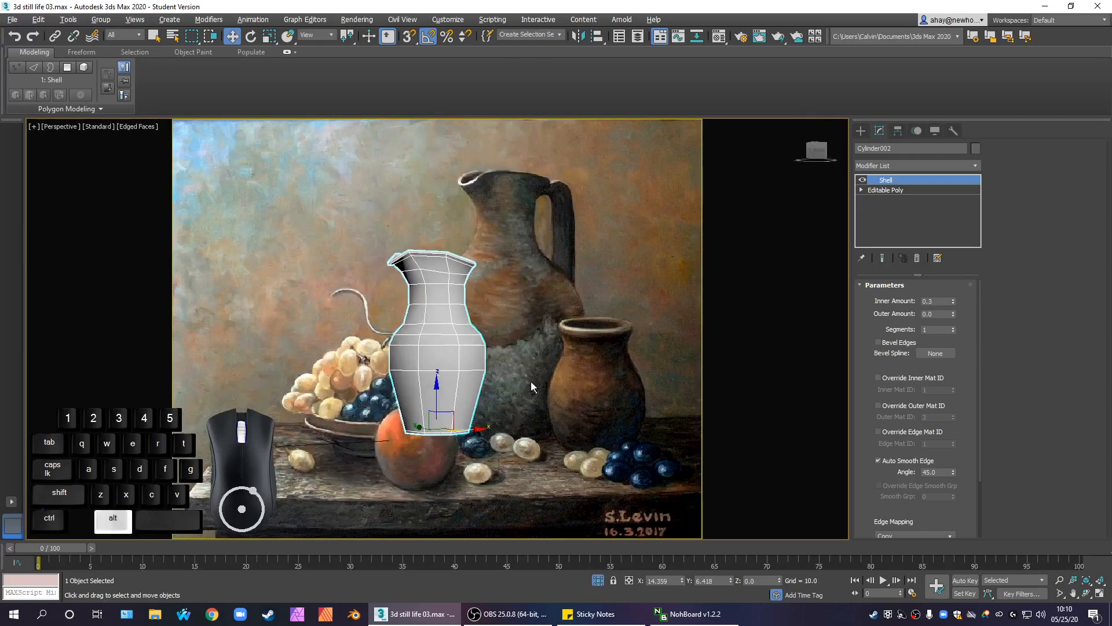
scroll(463, 398, up, 3)
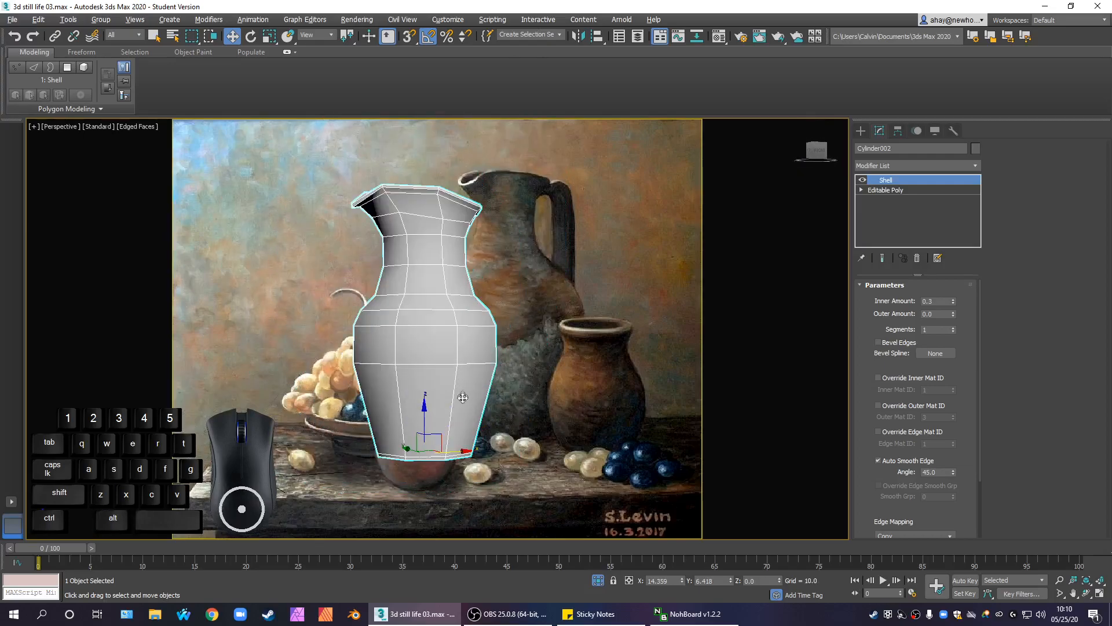
click(941, 165)
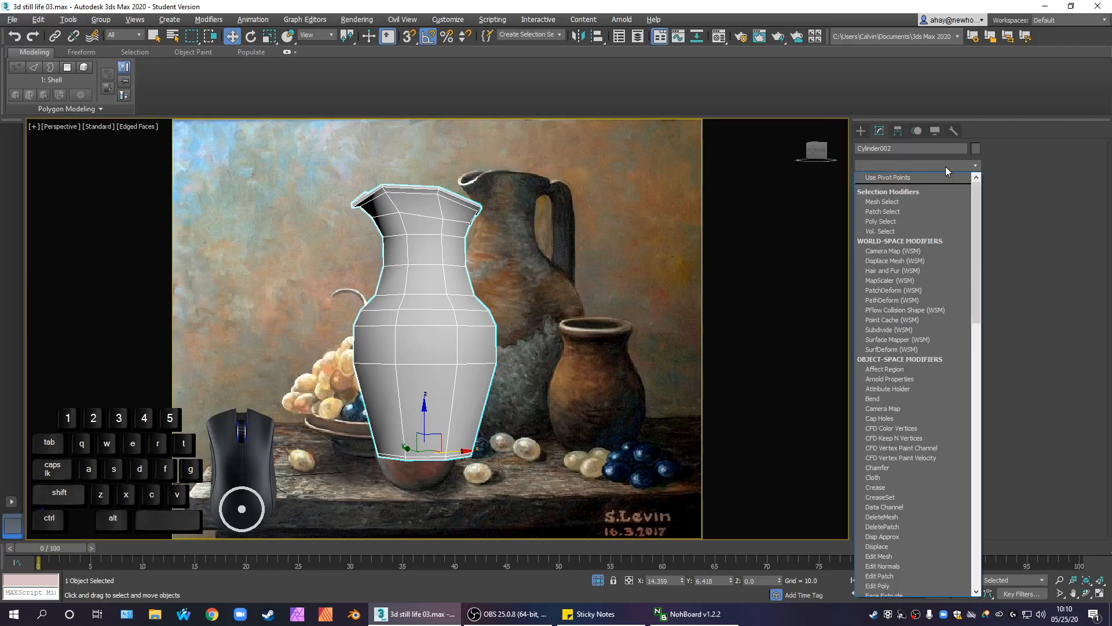
text(op)
click(932, 178)
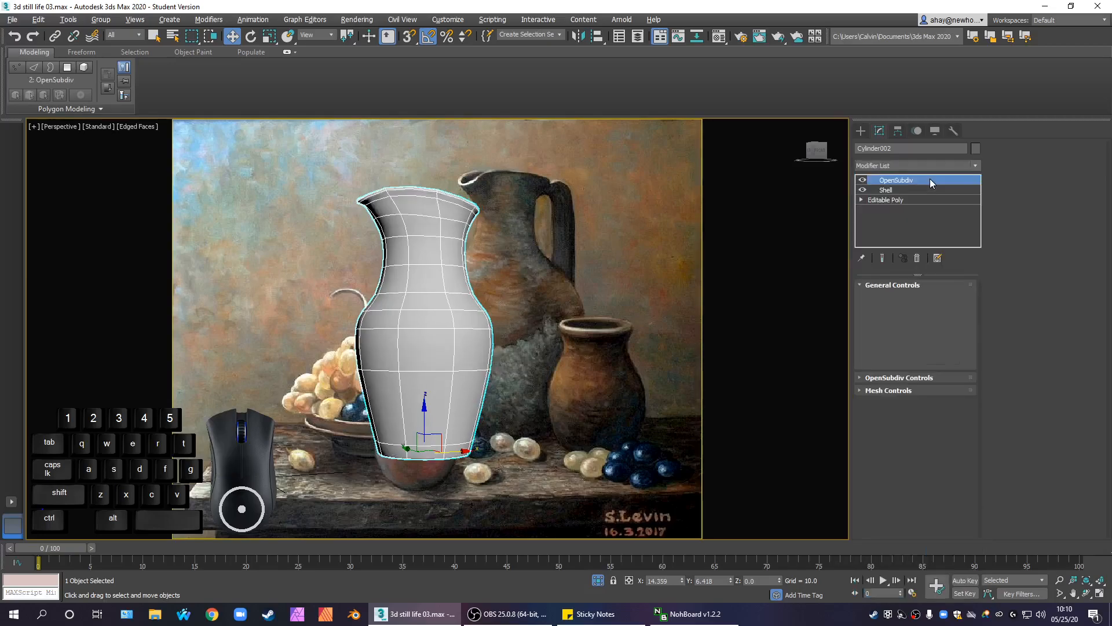
click(930, 328)
Step: Add an Edit Poly modifier above OpenSubdiv on the jug
alt+middle_drag(632, 427, 589, 467)
scroll(510, 397, up, 5)
alt+middle_drag(510, 397, 482, 294)
scroll(429, 299, up, 2)
scroll(398, 253, up, 2)
scroll(431, 301, down, 2)
click(930, 168)
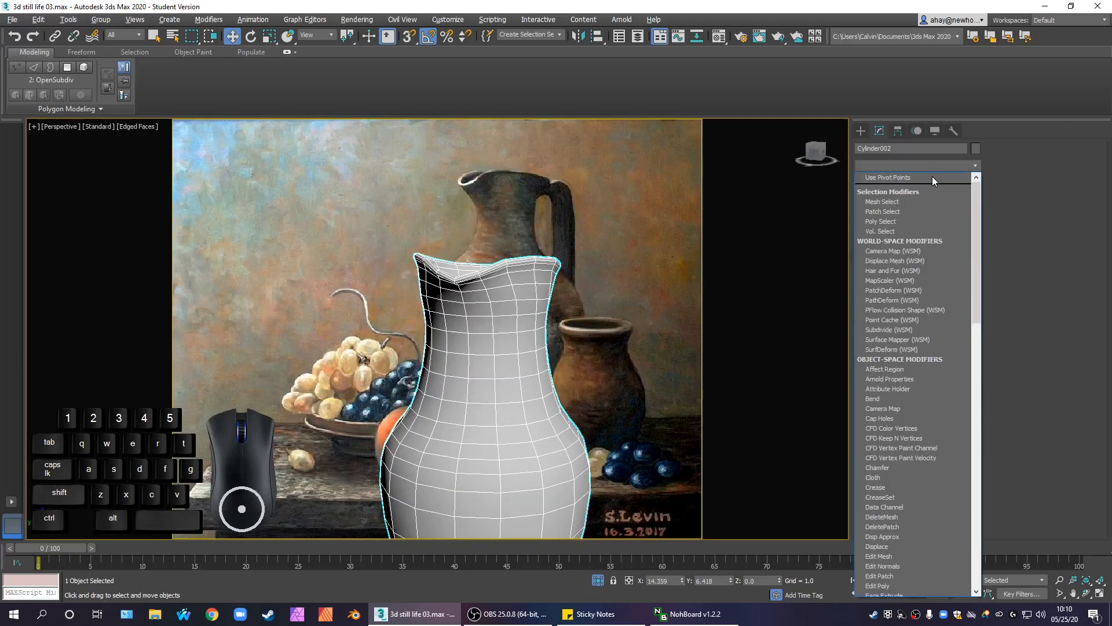
key(e)
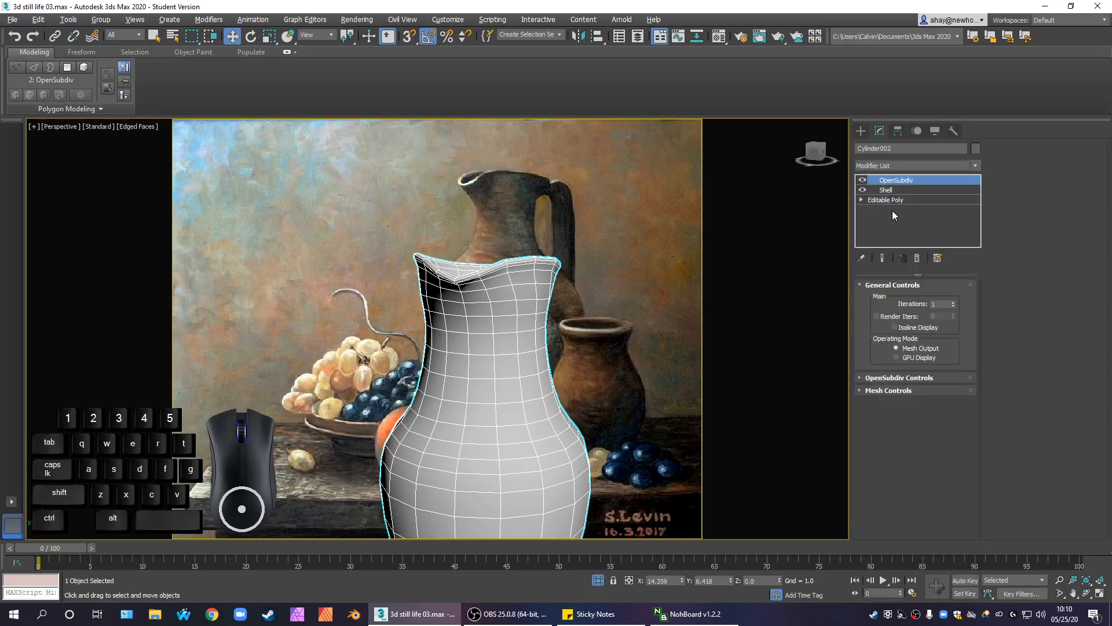
click(889, 208)
Step: Switch to the four-viewport layout and select the vertices at the tip of the jug's spout in the Front view, in vertex mode
key(alt+w)
middle_drag(682, 246, 651, 327)
scroll(598, 225, down, 2)
middle_drag(598, 225, 617, 245)
scroll(617, 245, up, 3)
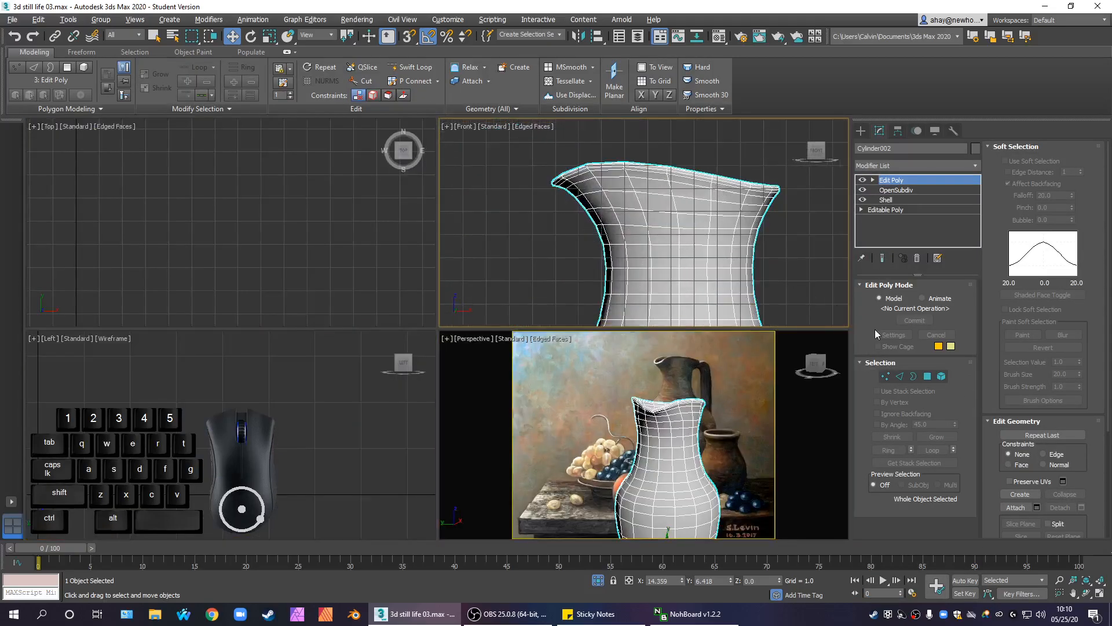
key(1)
scroll(573, 232, up, 4)
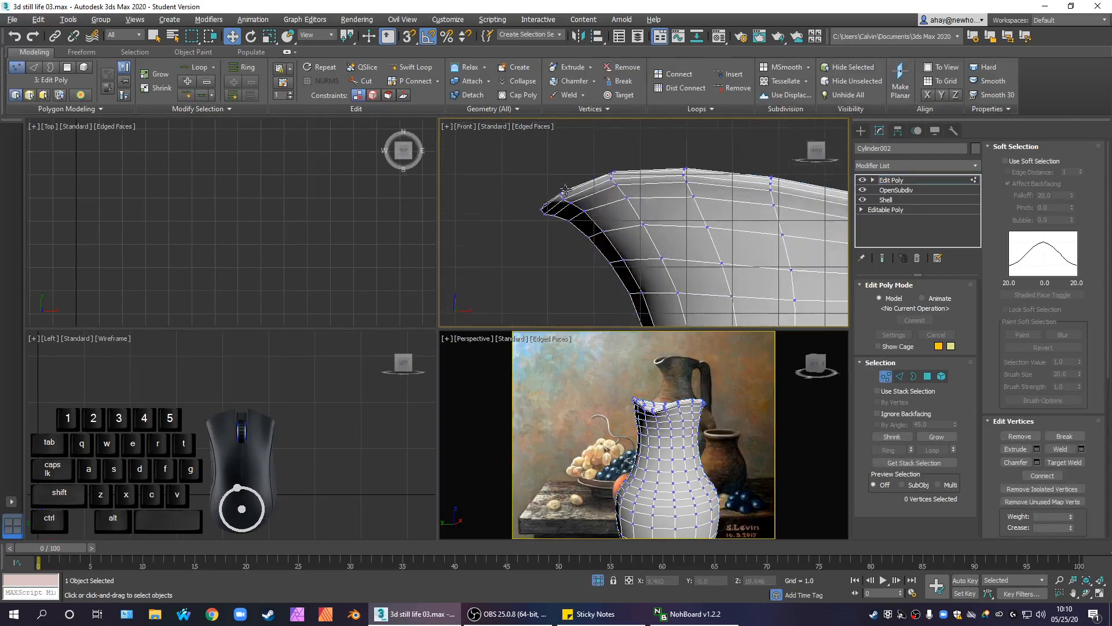
drag(579, 214, 582, 218)
click(564, 244)
drag(553, 173, 571, 215)
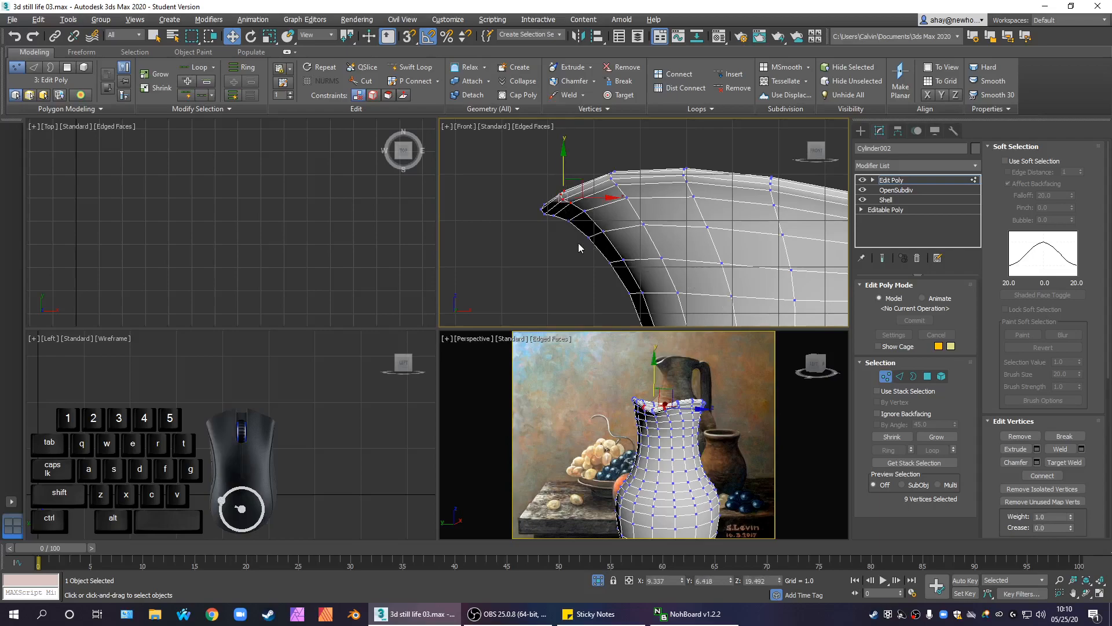
Step: Enable soft selection with a falloff of 0.6 and lower the spout tip vertices slightly
click(1025, 162)
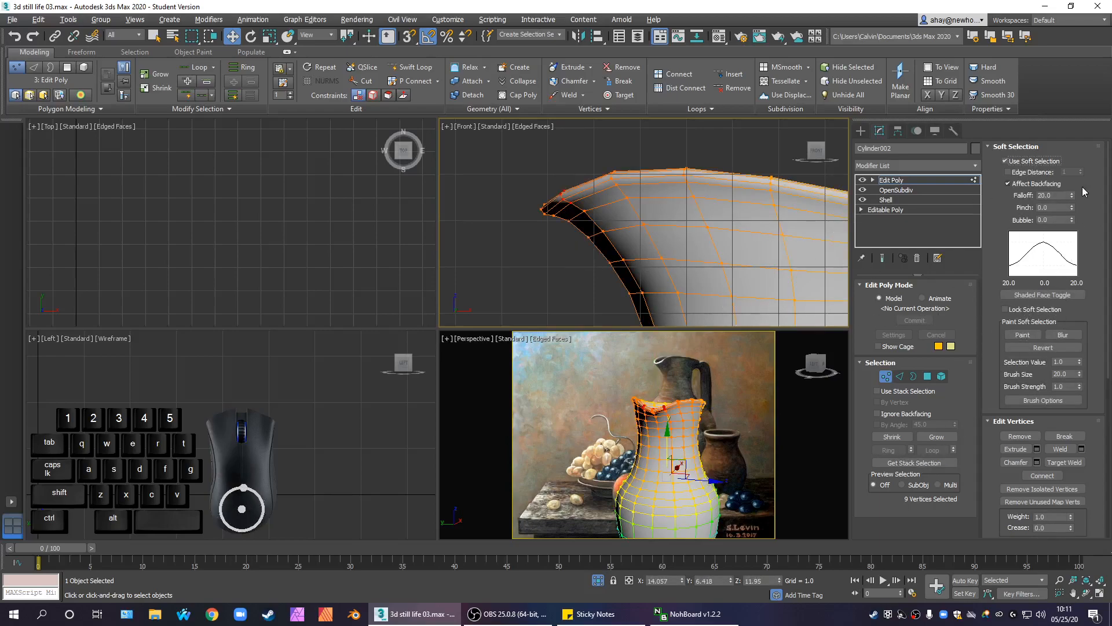
drag(1072, 195, 1082, 251)
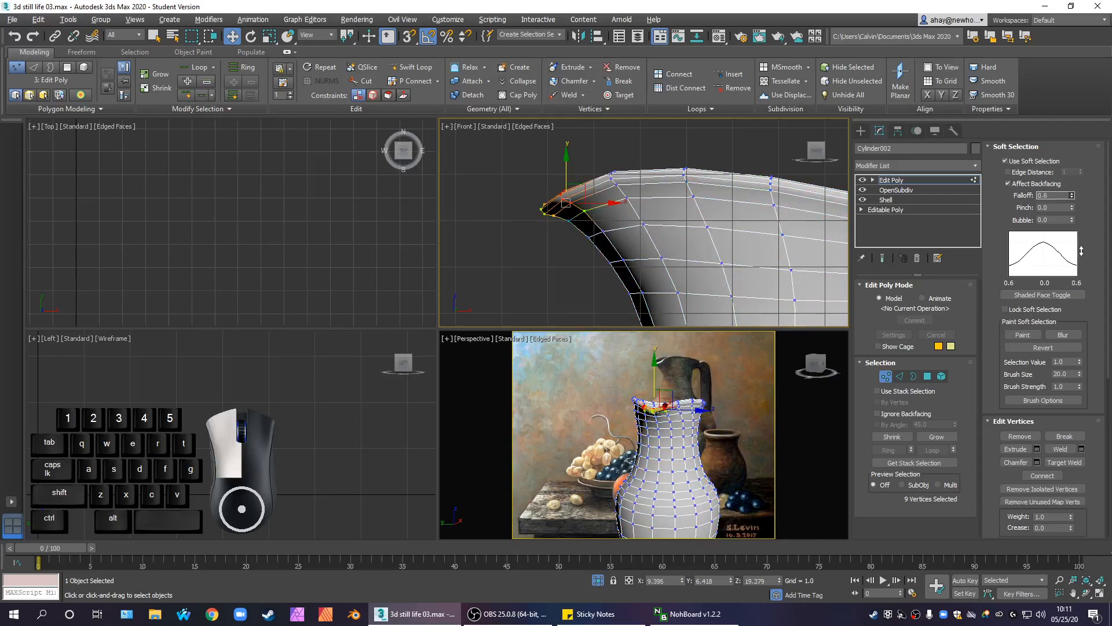
scroll(632, 382, up, 3)
drag(632, 383, 638, 385)
mouse_move(669, 454)
alt+middle_down()
mouse_move(574, 458)
mouse_move(713, 397)
mouse_move(660, 436)
alt+middle_up()
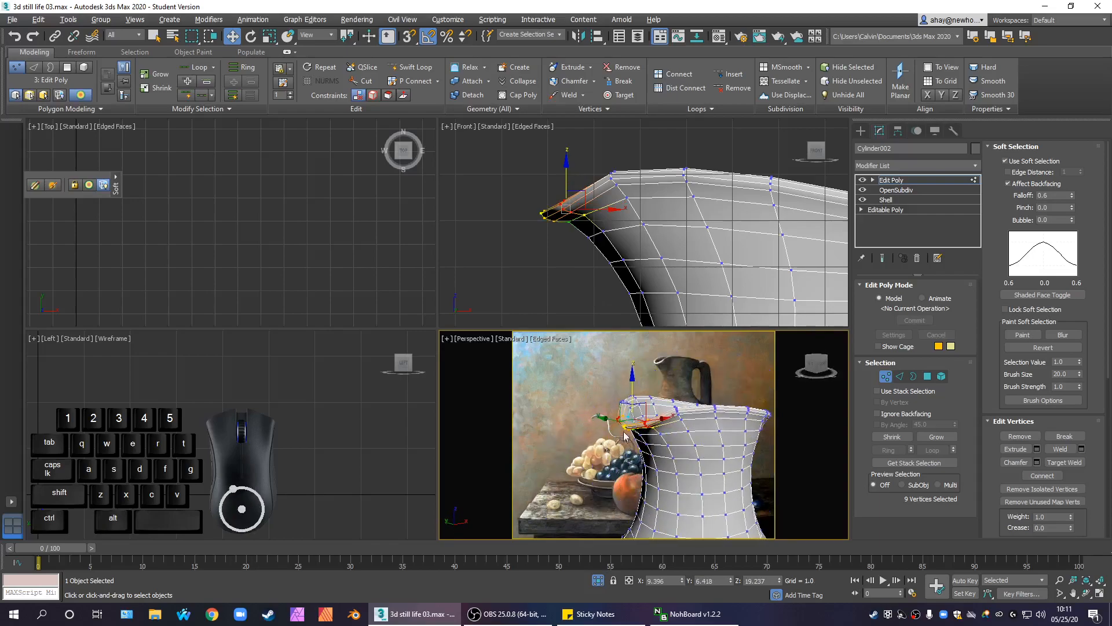
scroll(660, 436, up, 3)
scroll(659, 435, up, 5)
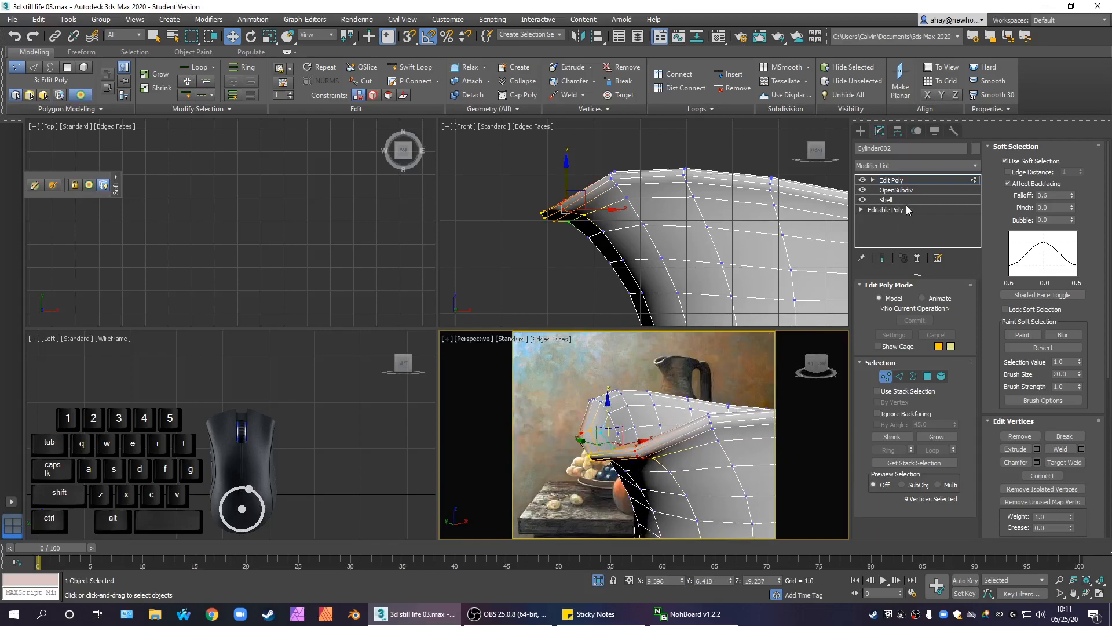
Step: Leave vertex editing and insert another Edit Poly modifier directly above Shell, beneath OpenSubdiv
click(916, 180)
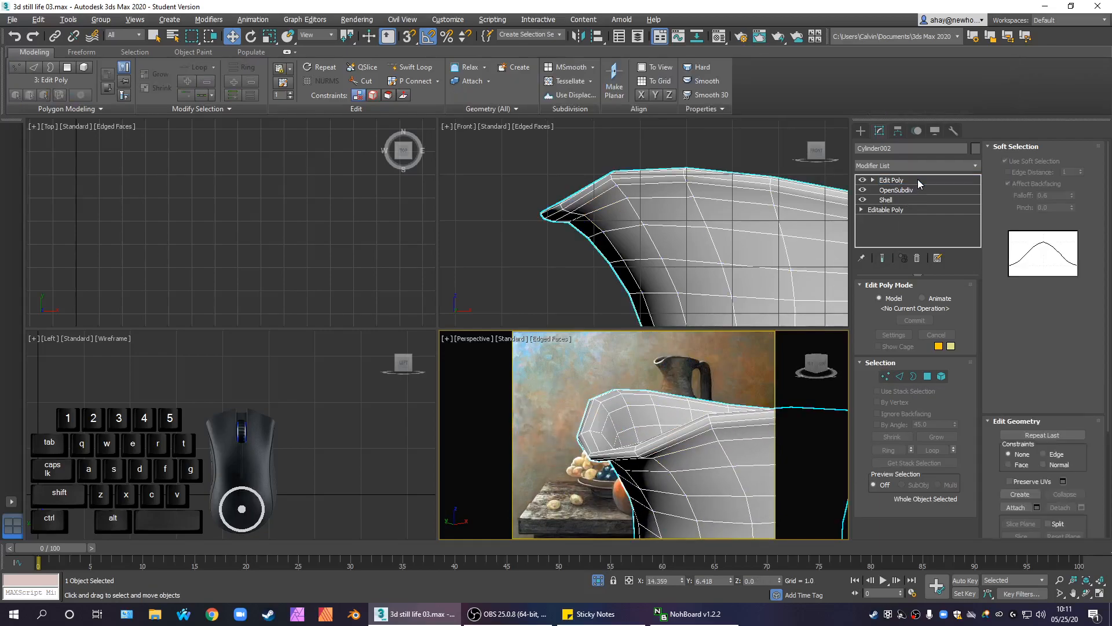
click(909, 199)
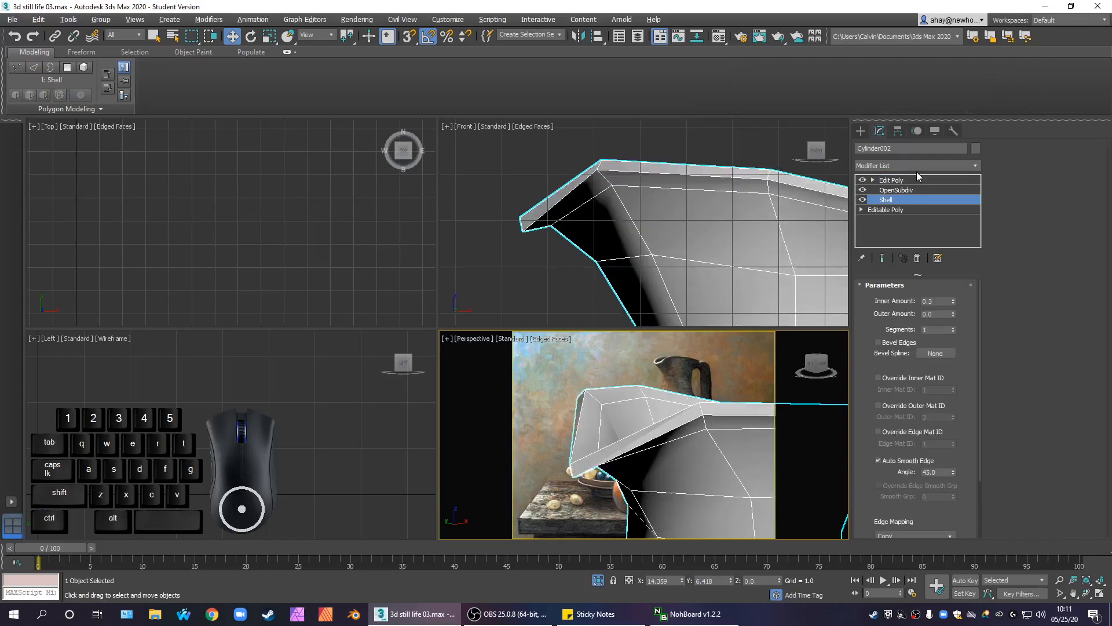
click(921, 169)
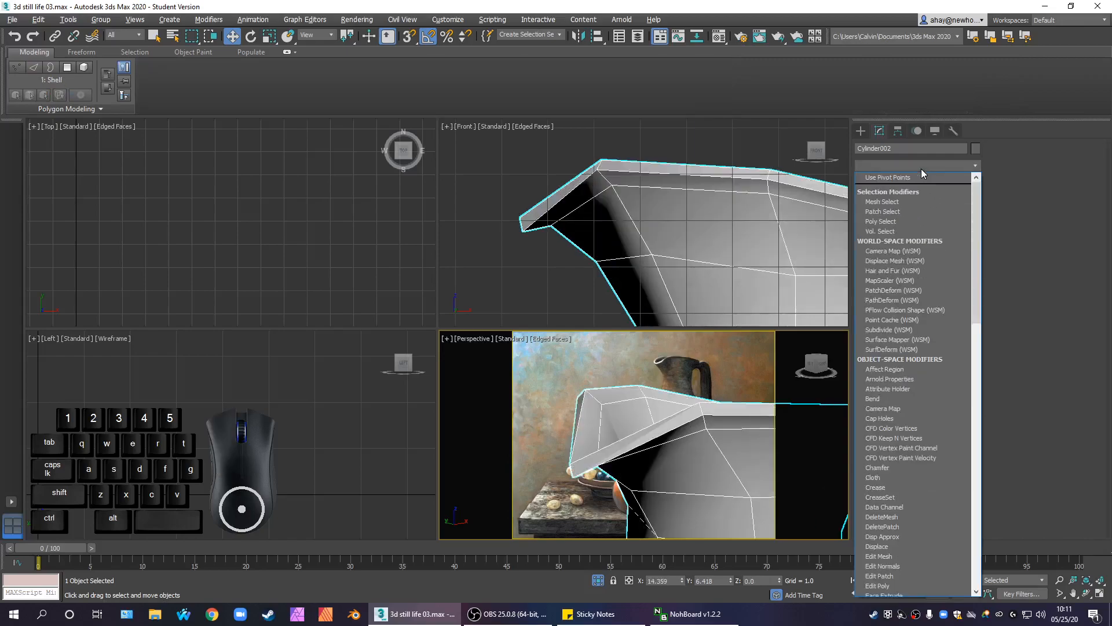
click(890, 206)
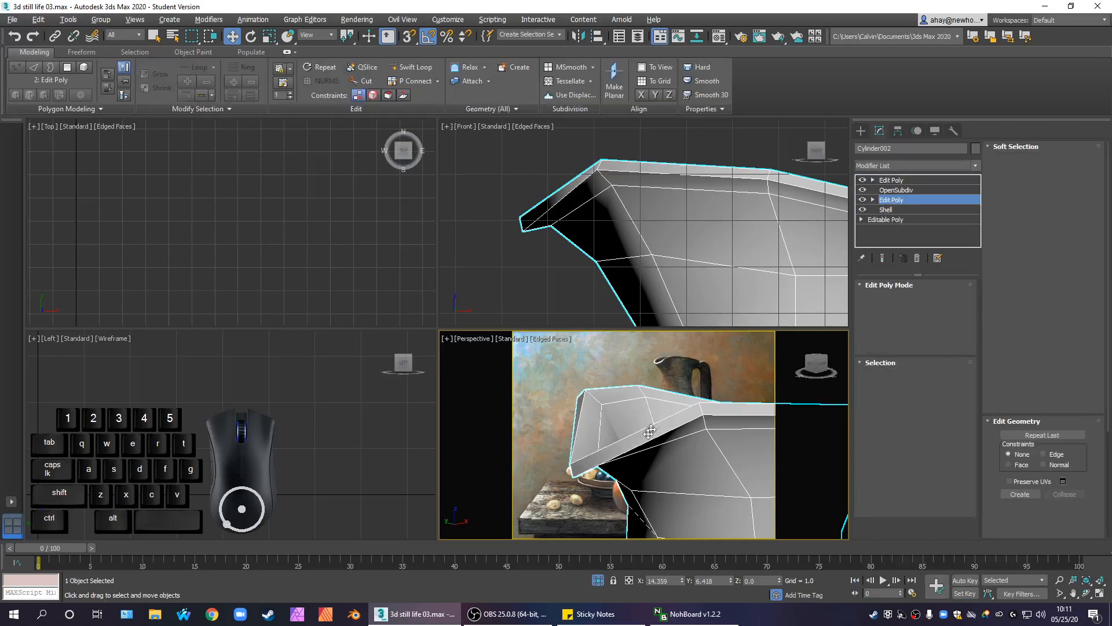
Step: Select the short rim edge at the tip of the jug's spout in edge mode
alt+middle_drag(637, 435, 675, 421)
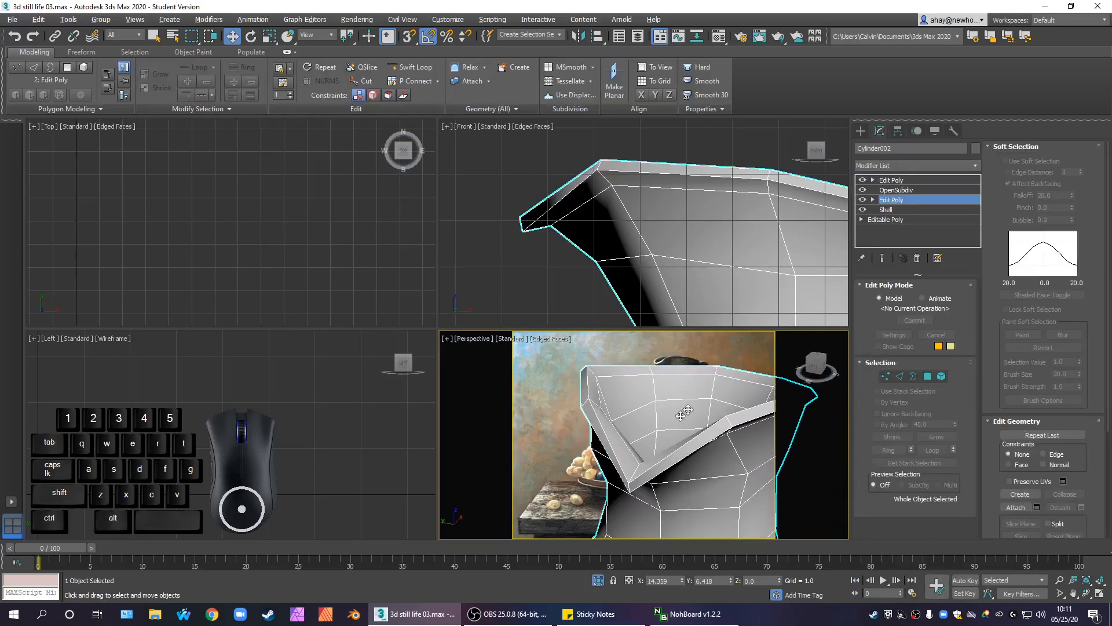
click(899, 376)
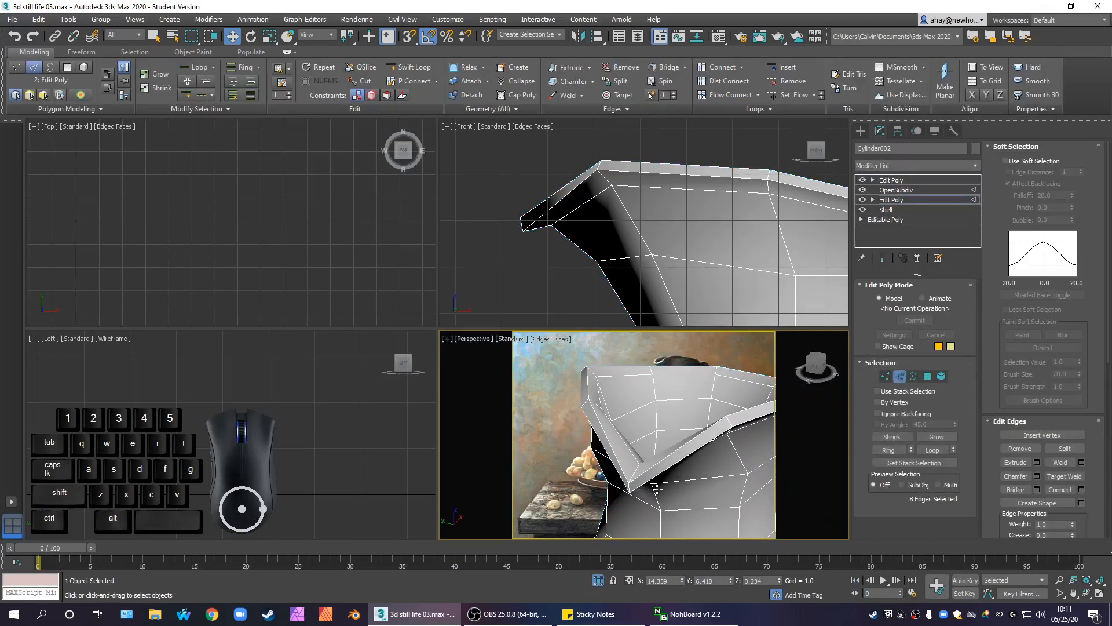
scroll(654, 489, down, 3)
alt+middle_drag(654, 489, 669, 443)
scroll(666, 370, up, 3)
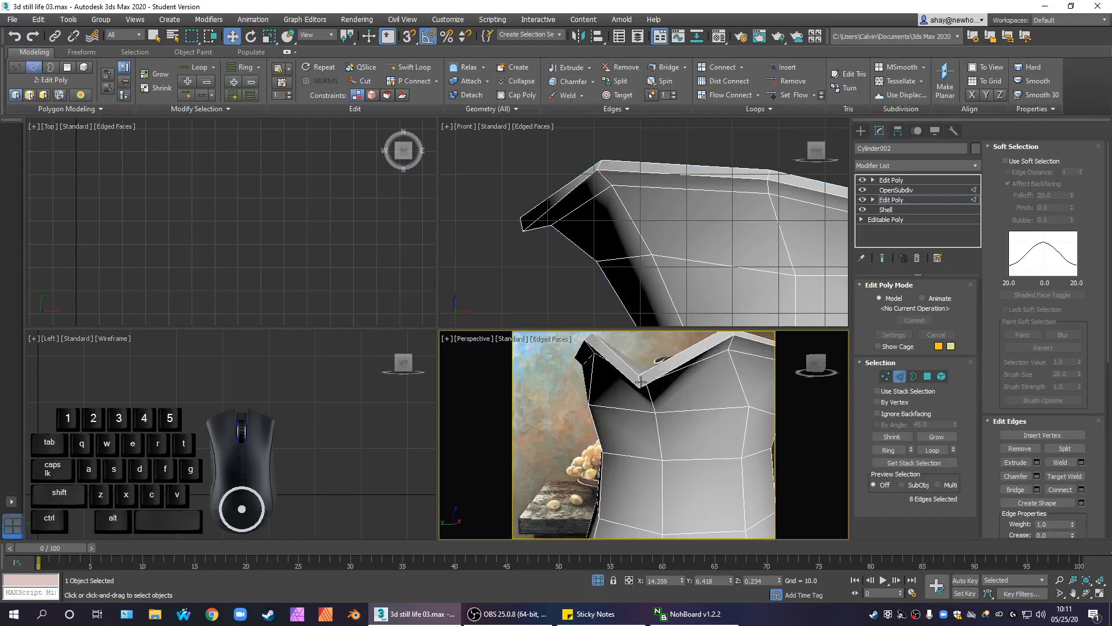
click(639, 382)
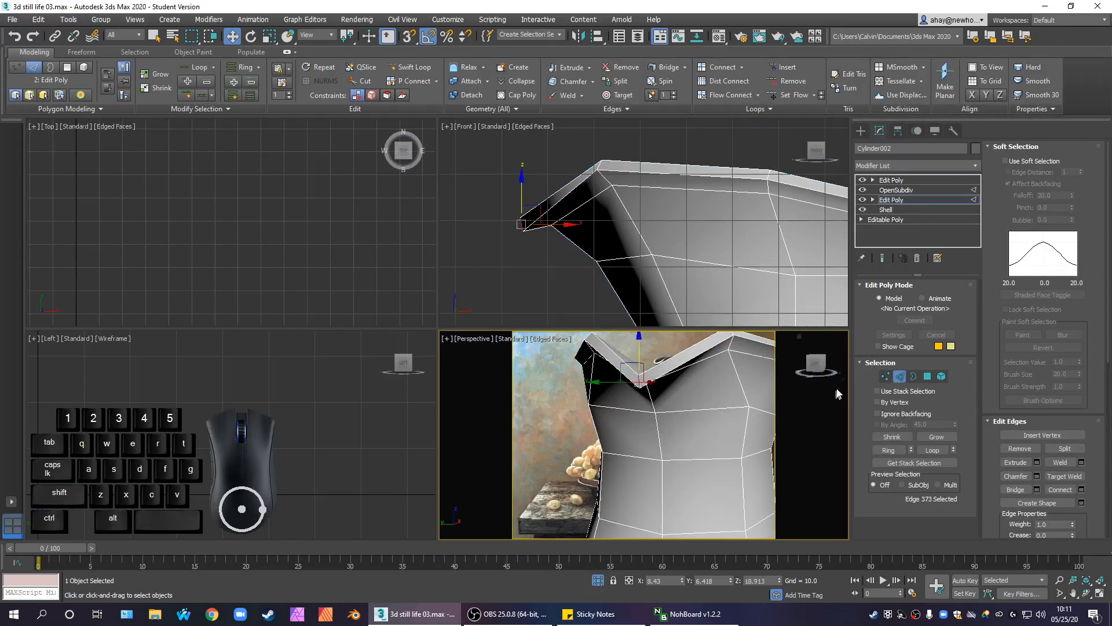
Step: Select the ring of short edges around the jug's rim and start a Connect operation on them with 2 segments
click(881, 450)
scroll(762, 453, down, 3)
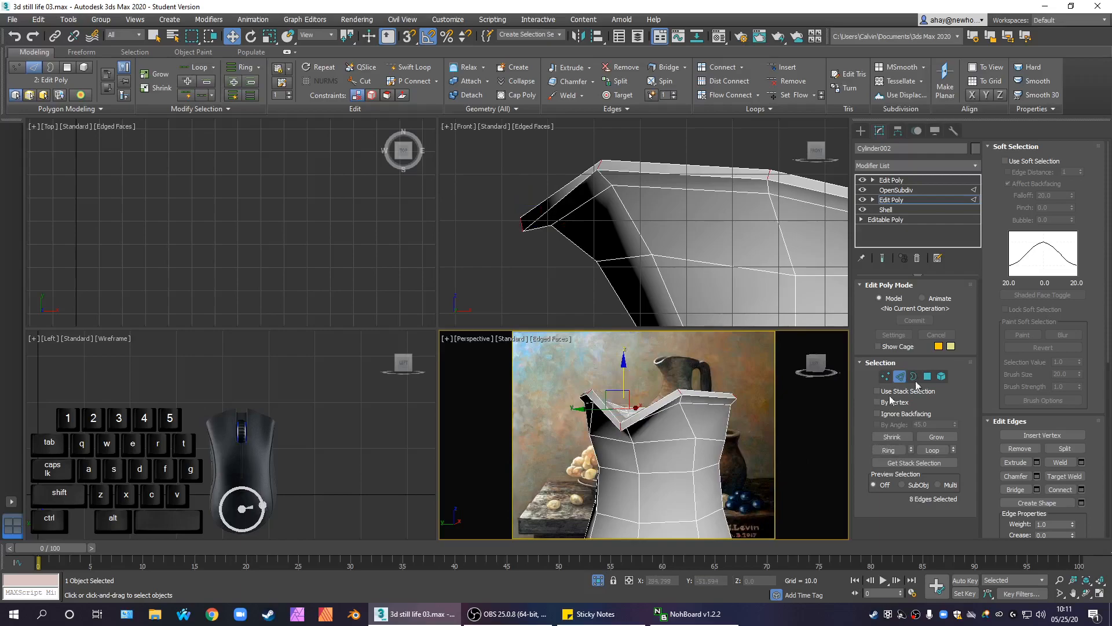
click(1081, 490)
click(690, 263)
drag(763, 280, 766, 236)
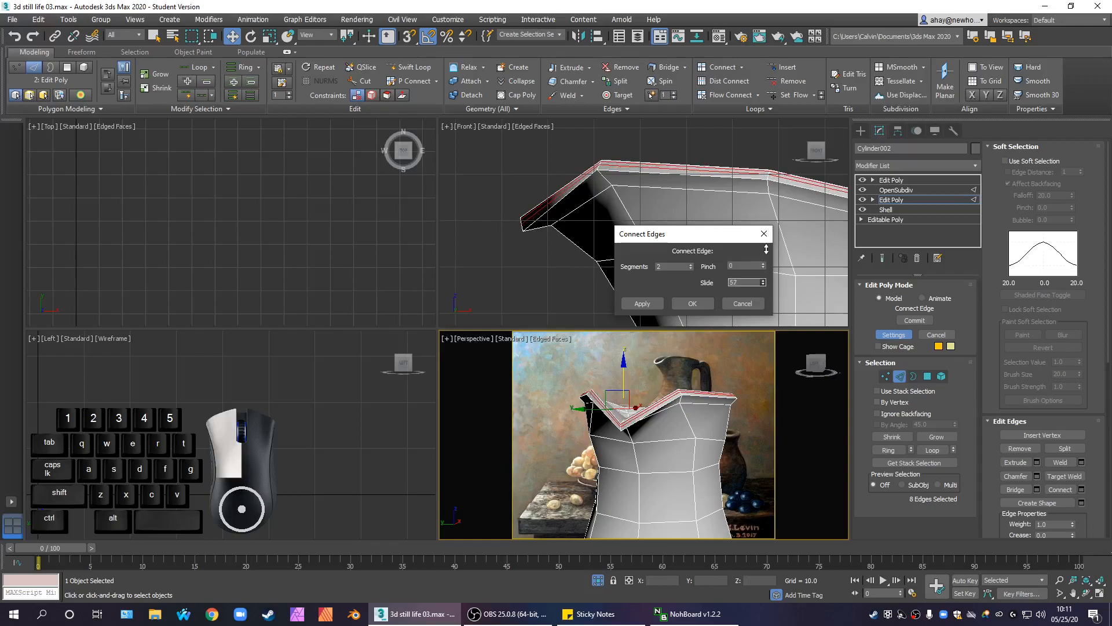
drag(768, 248, 769, 247)
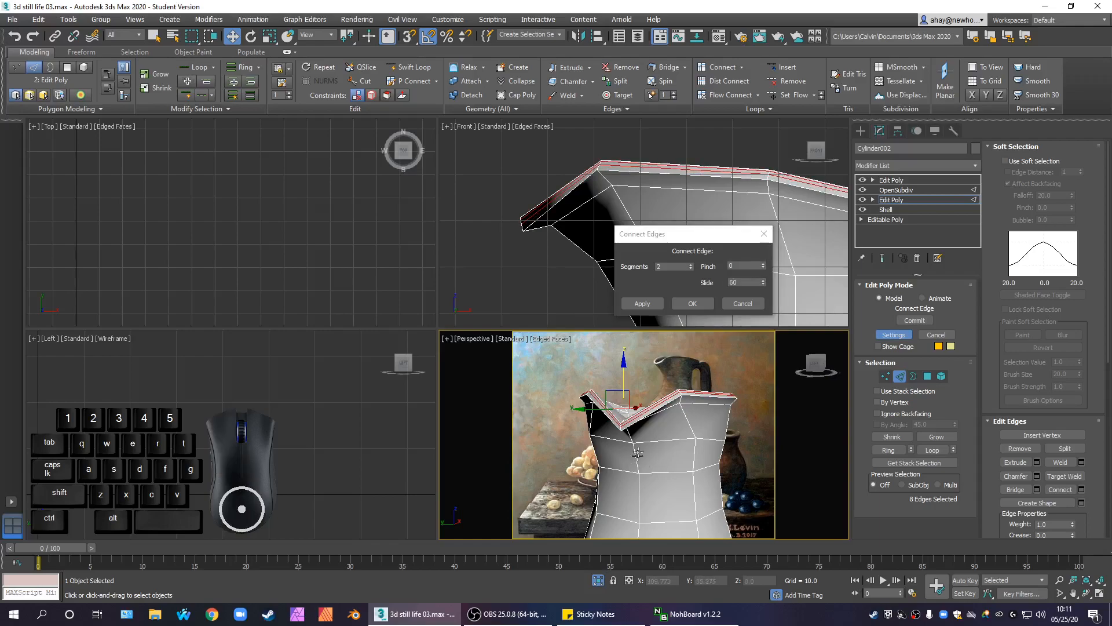
scroll(639, 460, up, 5)
right_click(763, 283)
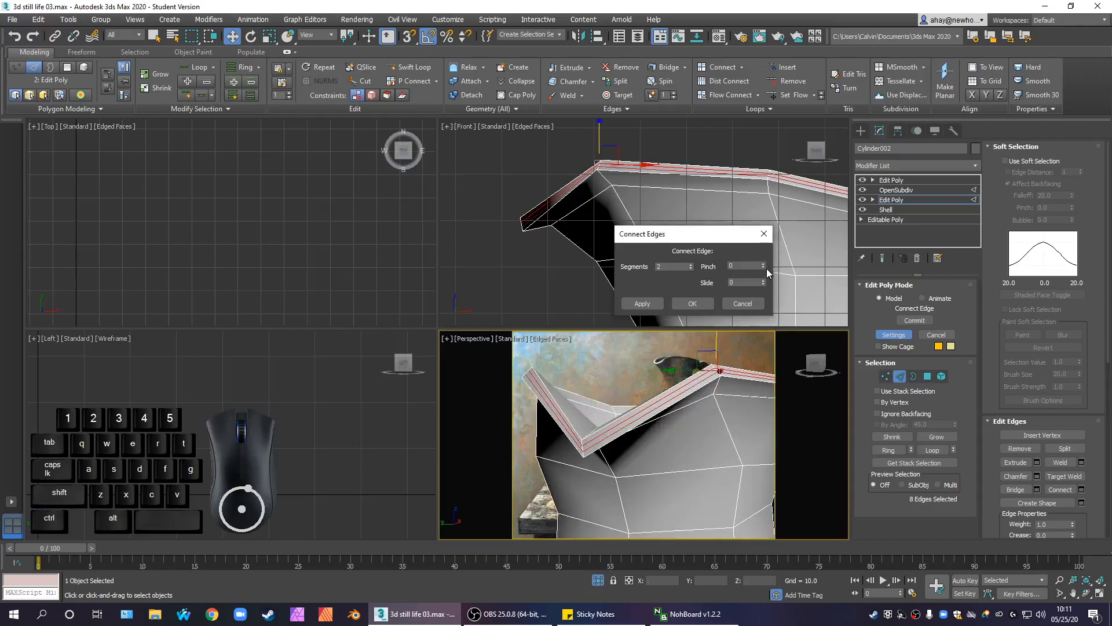
Step: Set the rim connection's pinch to 60 and apply it
mouse_move(764, 266)
mouse_down()
mouse_move(765, 223)
mouse_move(764, 232)
mouse_up()
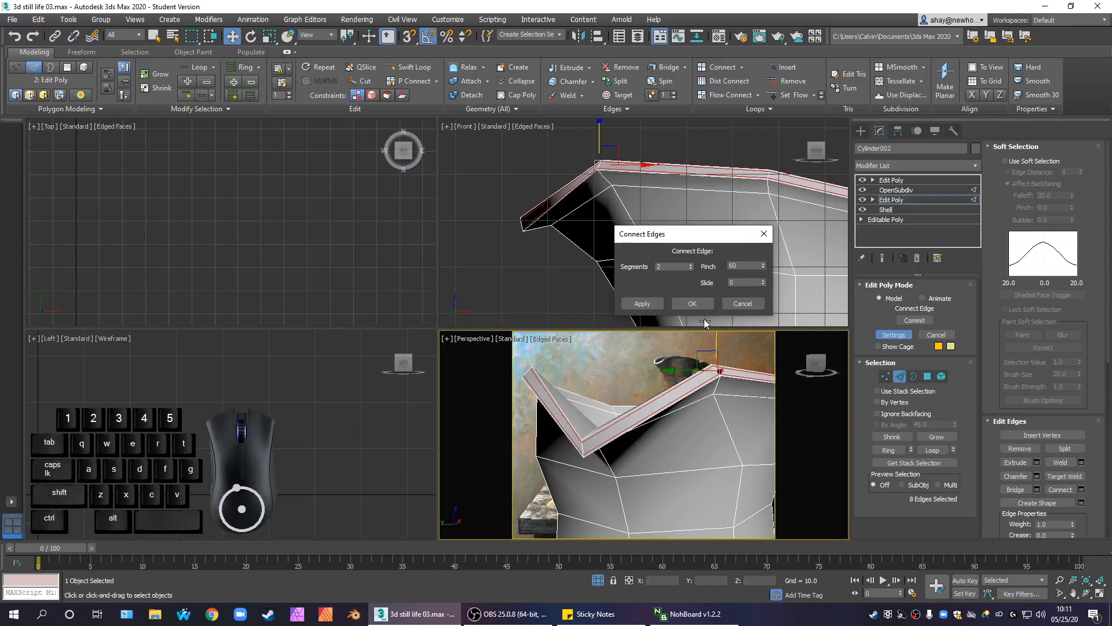
click(692, 303)
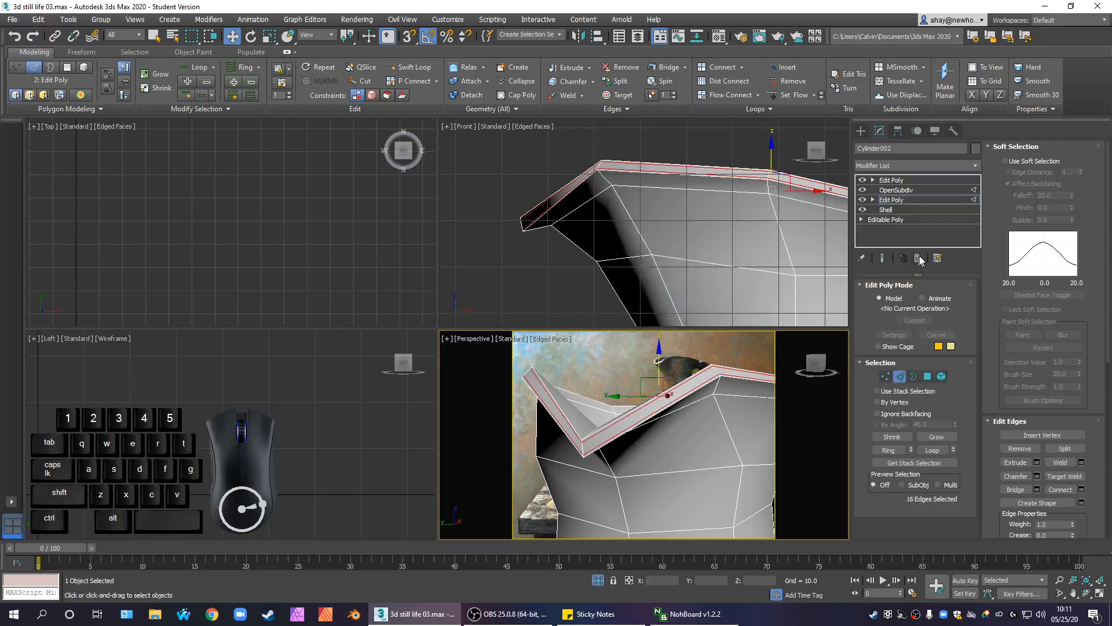
Step: Check the smoothed rim at the OpenSubdiv level, and delete the Edit Poly modifier above it
click(915, 192)
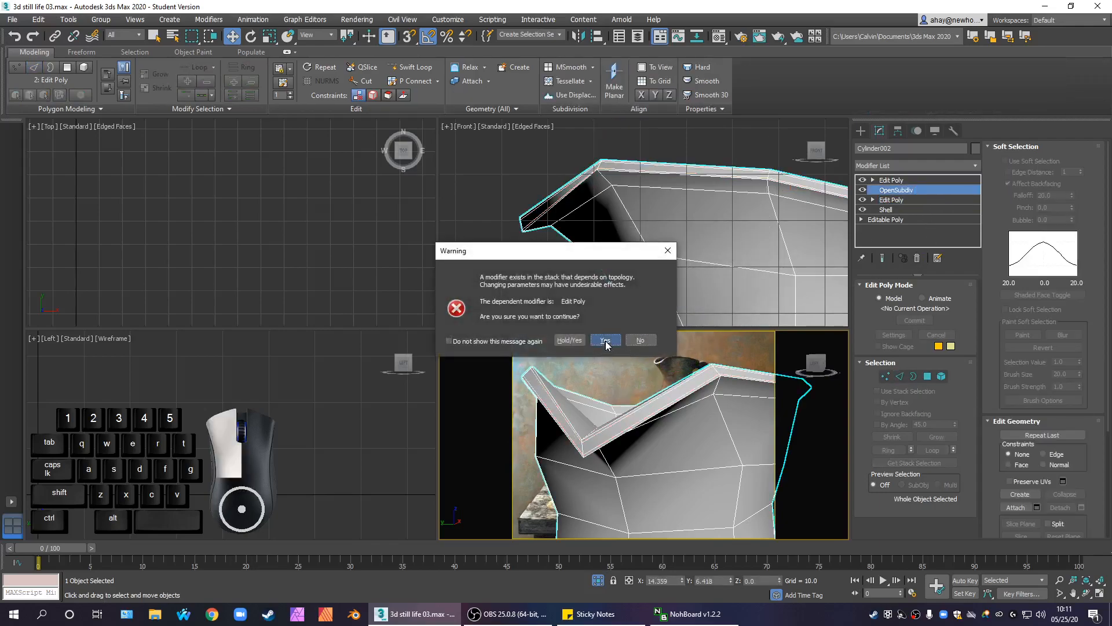
click(605, 340)
alt+middle_drag(647, 454, 643, 410)
scroll(604, 407, up, 3)
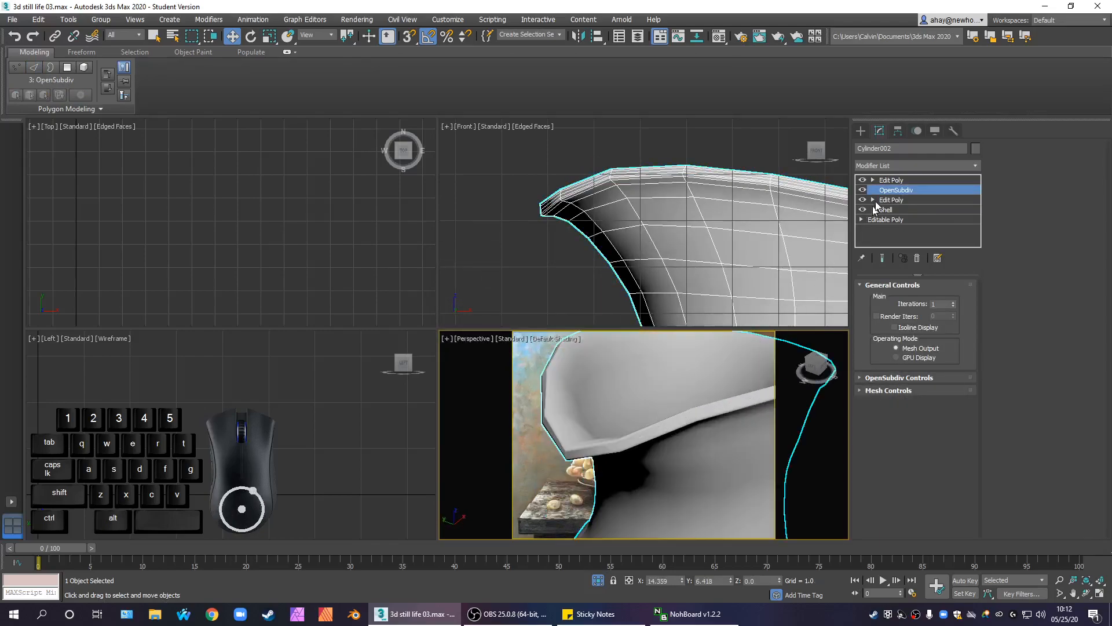
click(891, 181)
alt+middle_drag(650, 427, 620, 458)
click(917, 258)
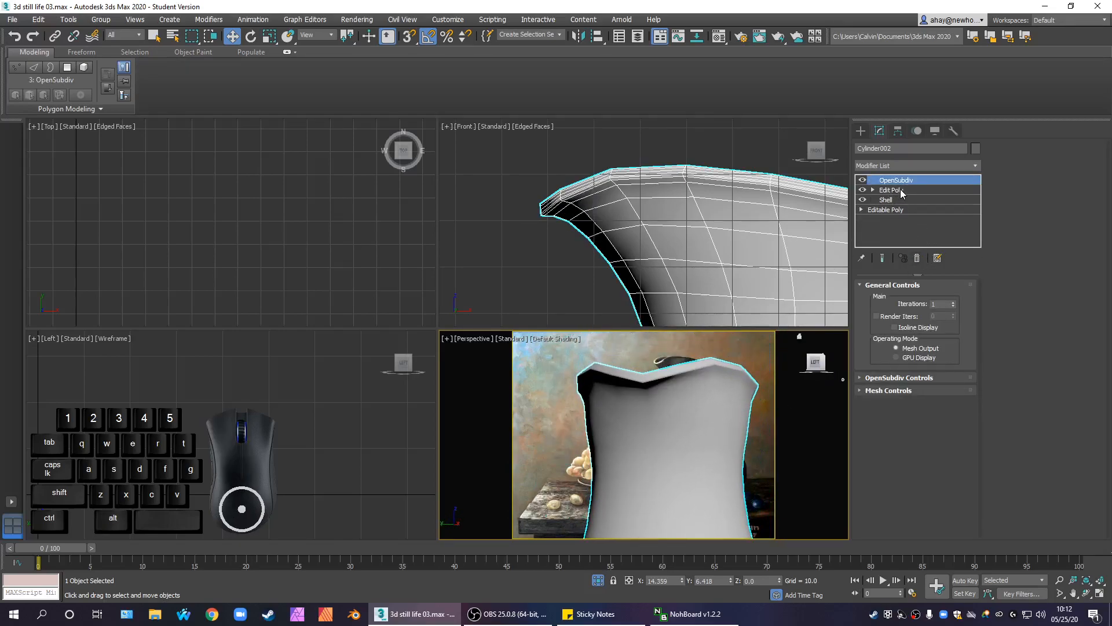
Step: Add a new Edit Poly modifier on top of OpenSubdiv
alt+middle_drag(655, 471, 710, 401)
click(926, 166)
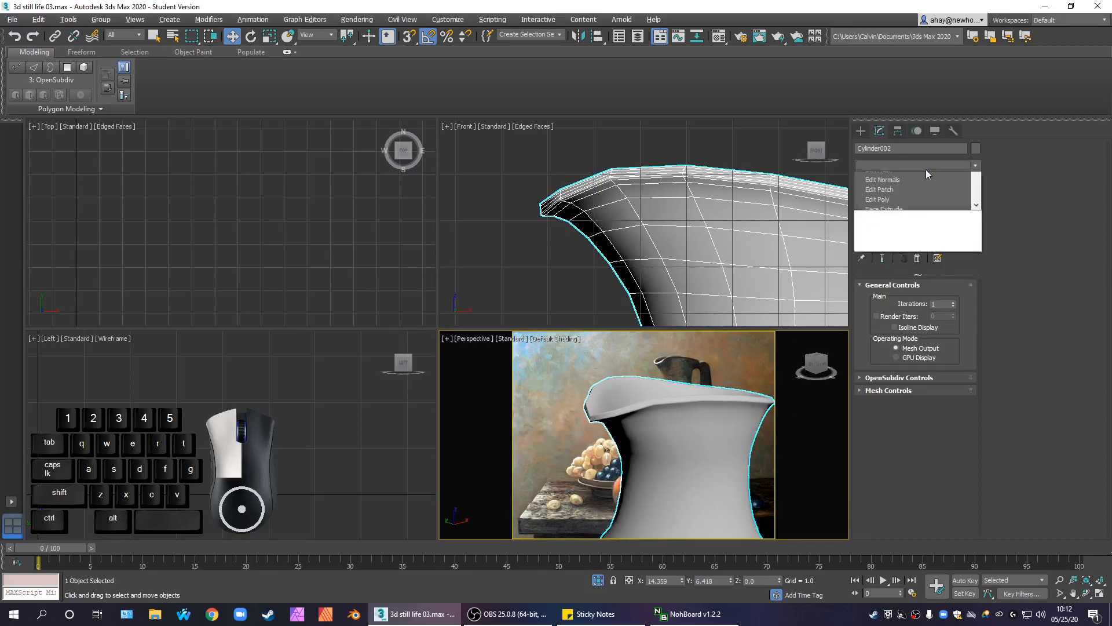
key(e)
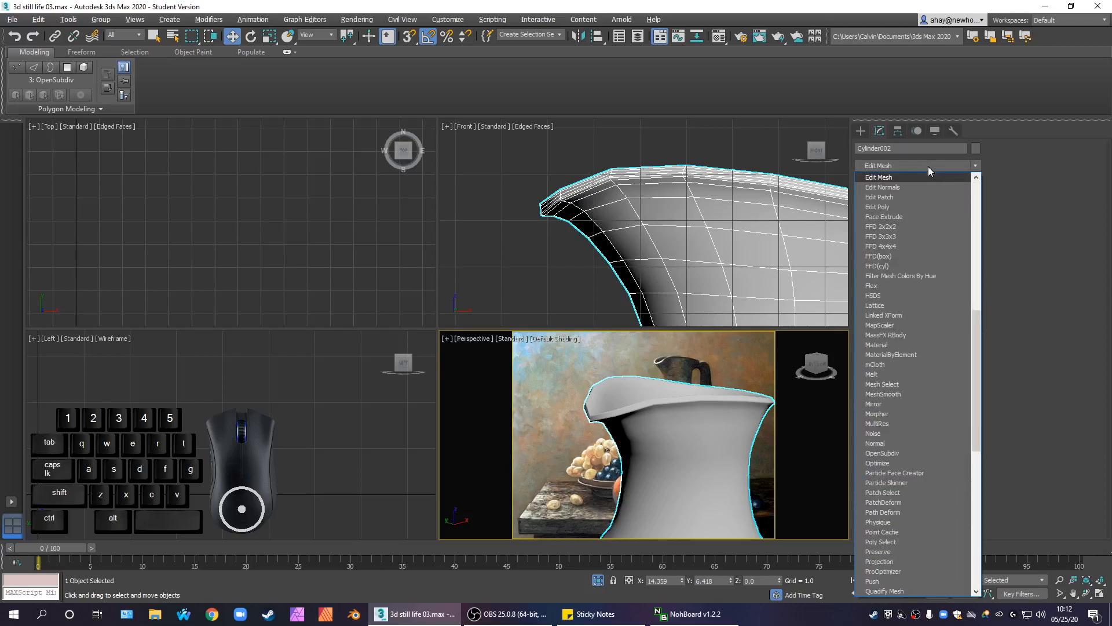
click(897, 207)
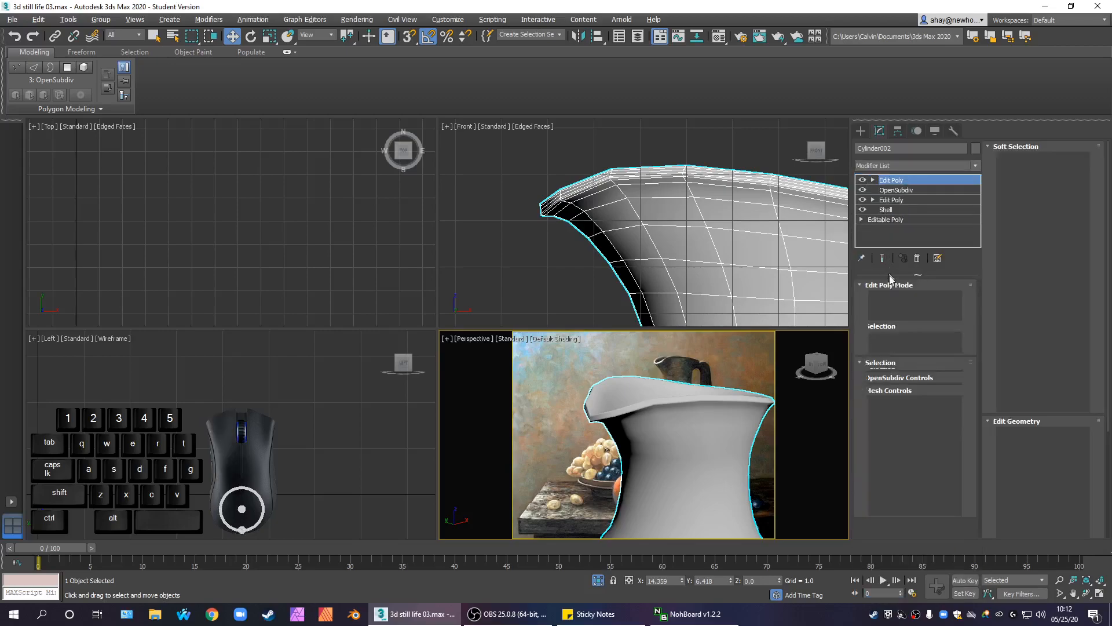
Step: Select the vertices near the spout's tip, enable soft selection with a falloff of 0.8, and move them slightly down in the front view
click(886, 376)
drag(554, 180, 566, 212)
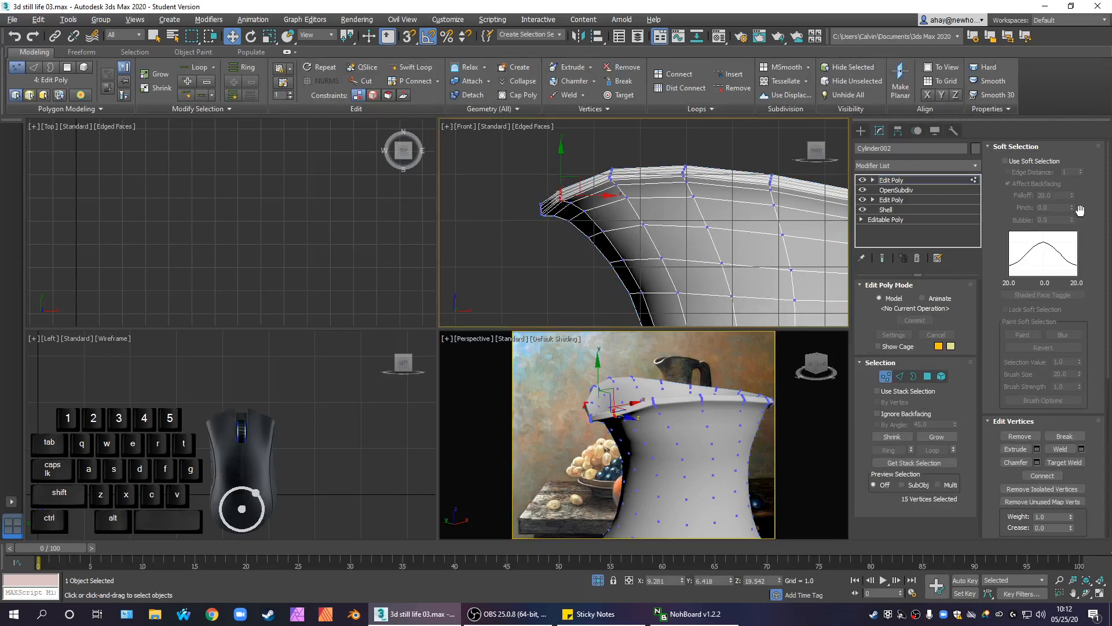
click(1035, 163)
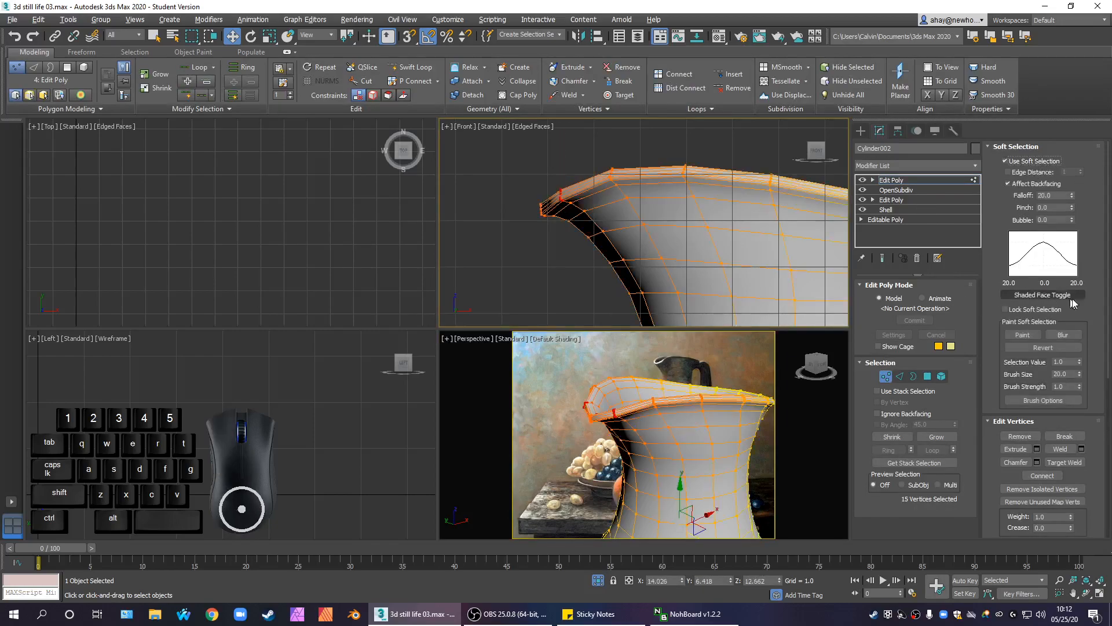
drag(1073, 193, 1062, 249)
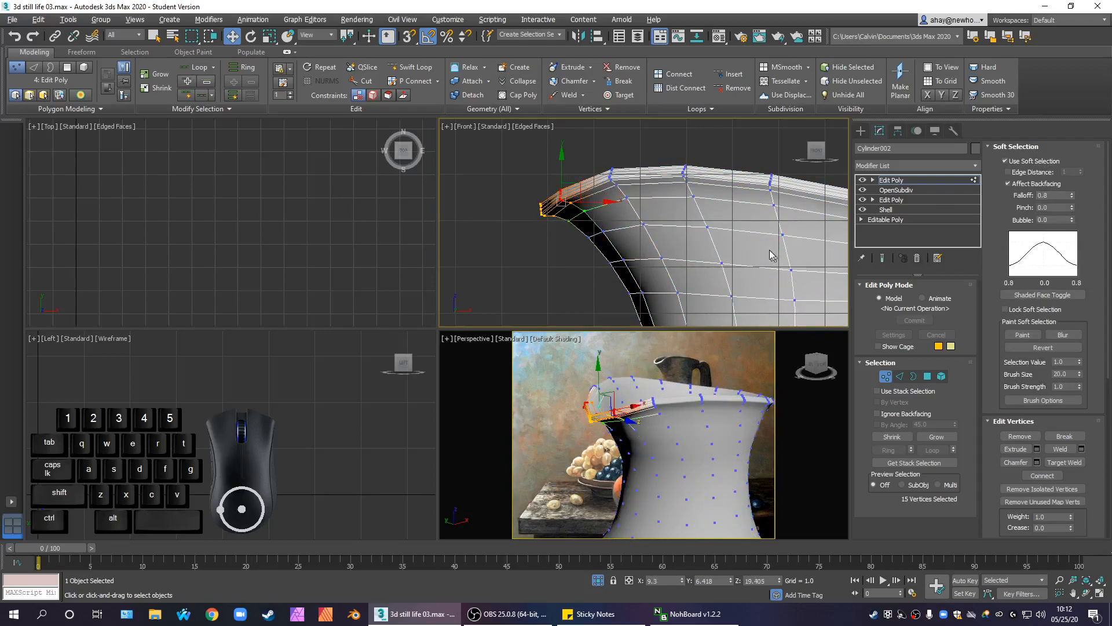
drag(562, 168, 560, 181)
click(944, 181)
Step: Examine the jug's spout and overall silhouette from several angles and through the camera against the painting
alt+middle_drag(658, 434, 633, 425)
scroll(753, 238, down, 2)
scroll(729, 246, down, 2)
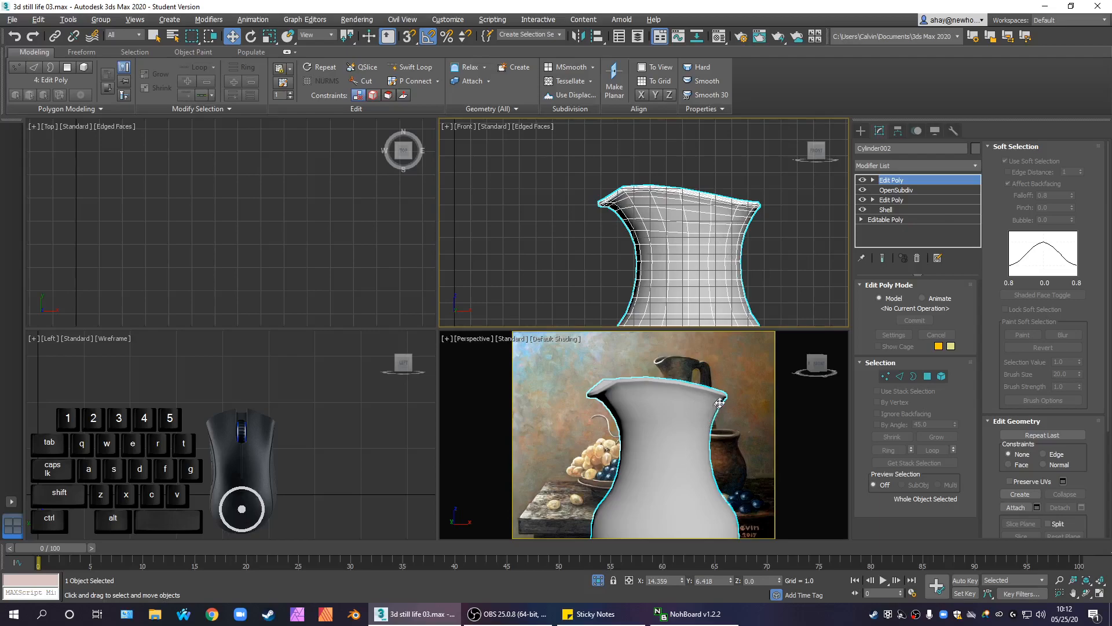
scroll(733, 417, down, 3)
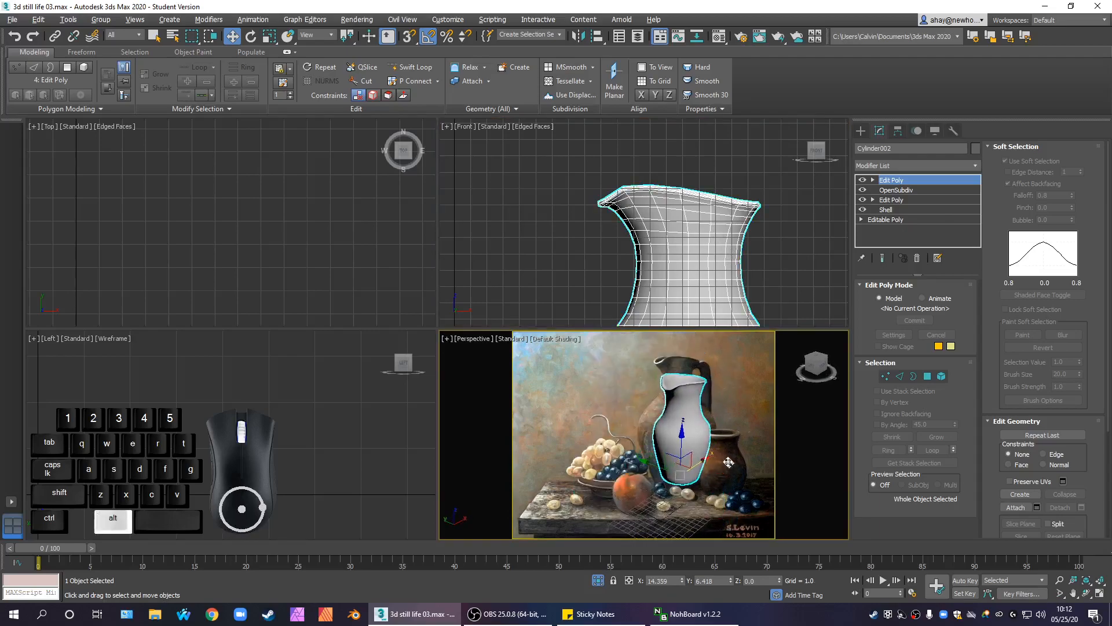
scroll(712, 417, up, 3)
scroll(643, 367, up, 3)
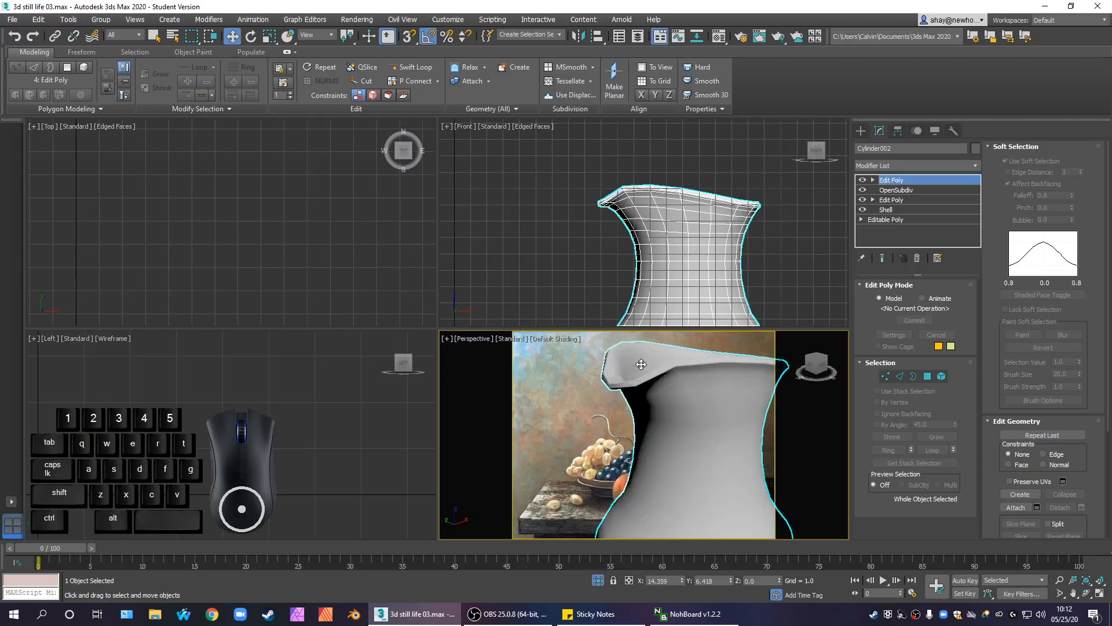
scroll(660, 380, down, 2)
middle_drag(690, 389, 635, 387)
scroll(637, 395, down, 3)
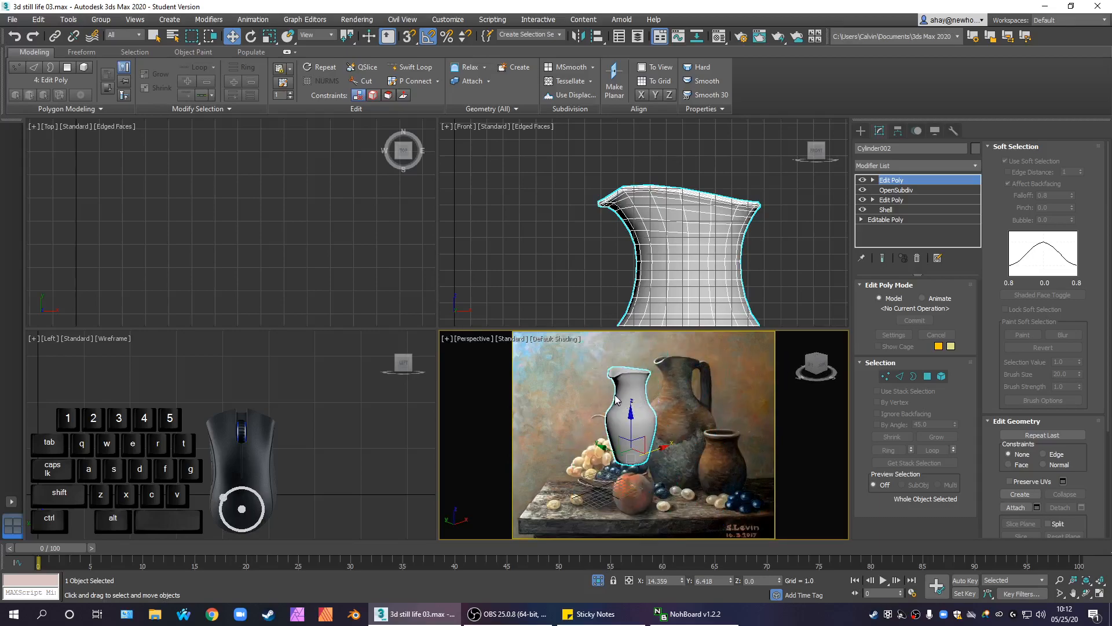
scroll(619, 382, up, 4)
scroll(736, 266, down, 2)
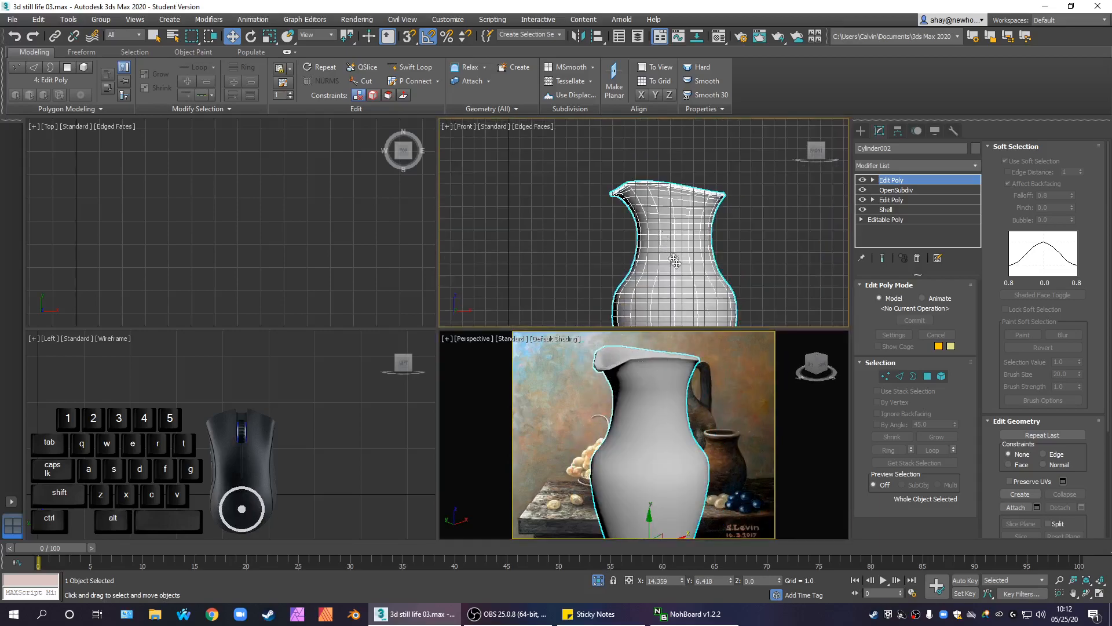
key(c)
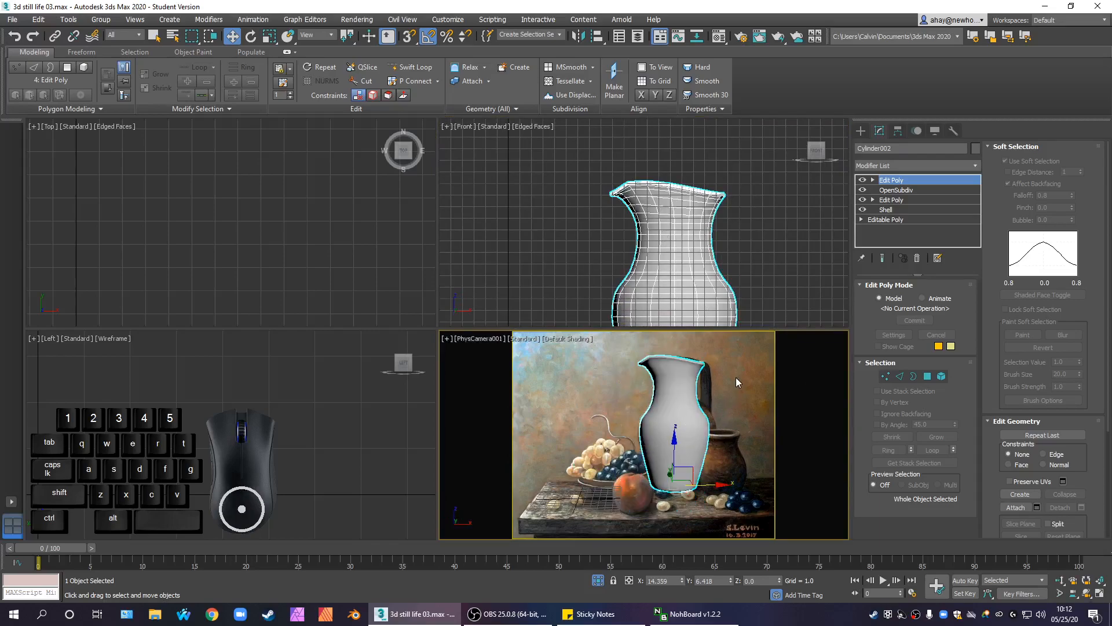
key(p)
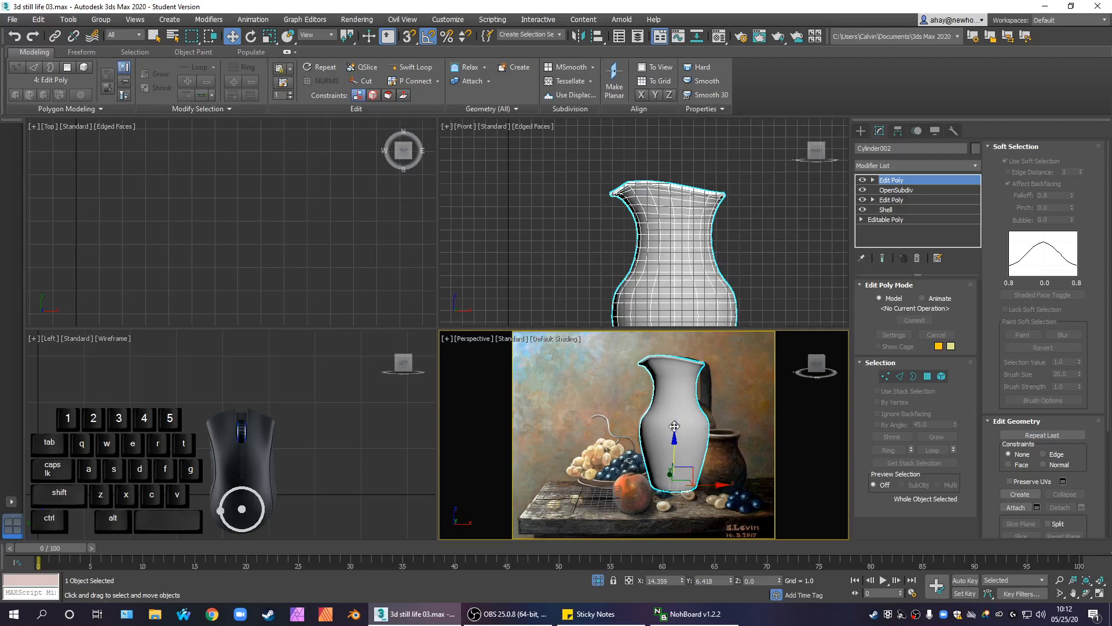
scroll(662, 428, down, 3)
alt+middle_drag(664, 429, 608, 409)
scroll(649, 403, up, 5)
scroll(606, 409, up, 3)
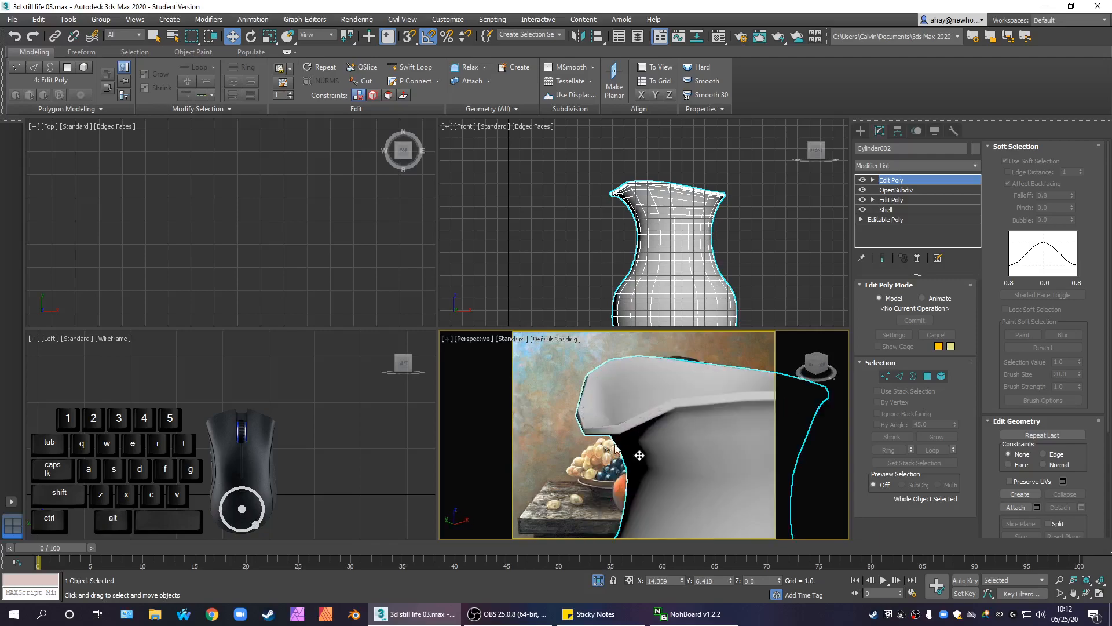
Step: Add an OpenSubdiv modifier on top of the jug's stack and set its iterations to 2
click(918, 166)
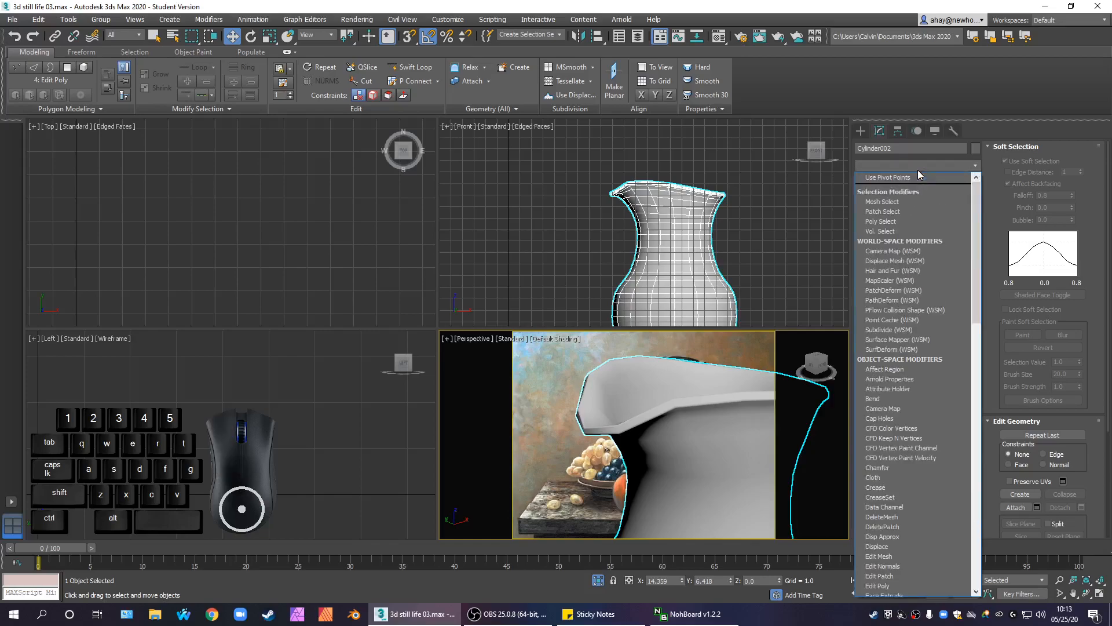
click(917, 170)
scroll(672, 395, down, 5)
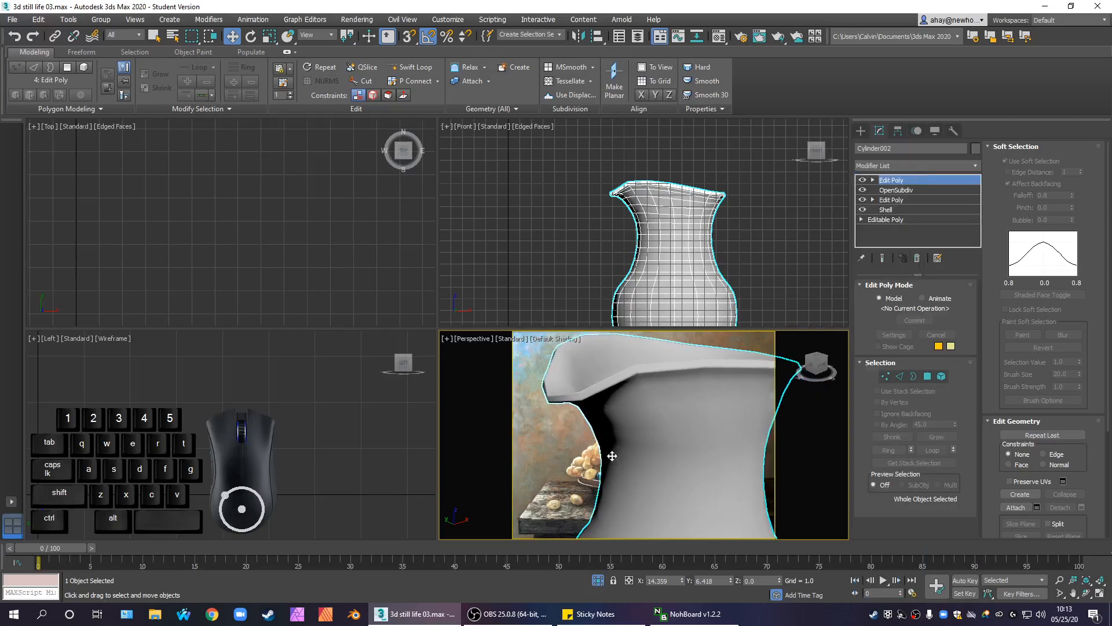
click(919, 165)
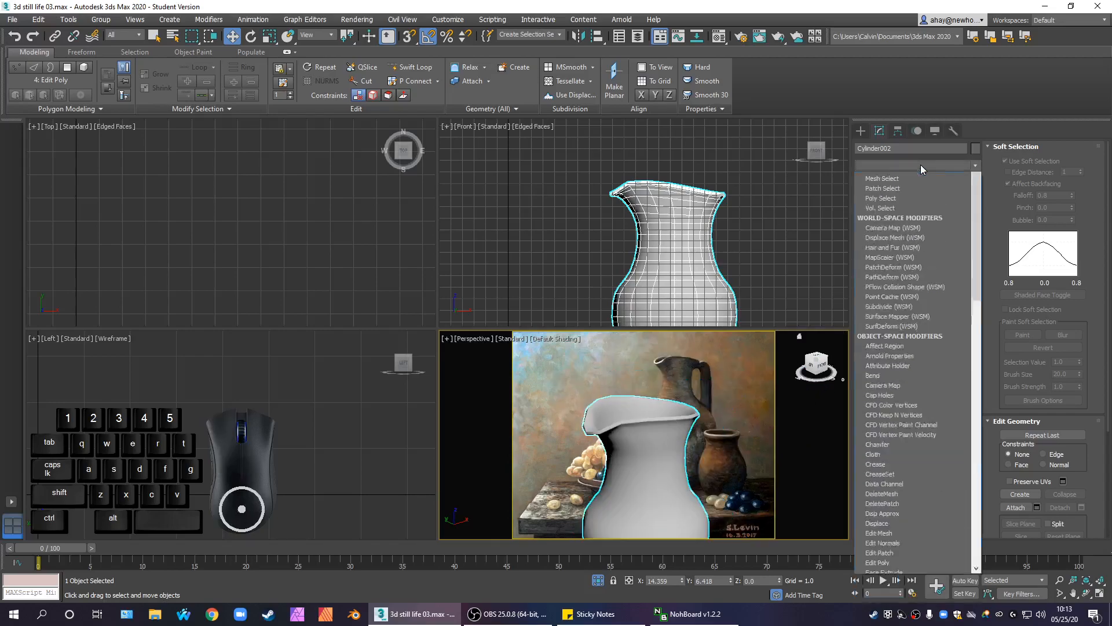
key(o)
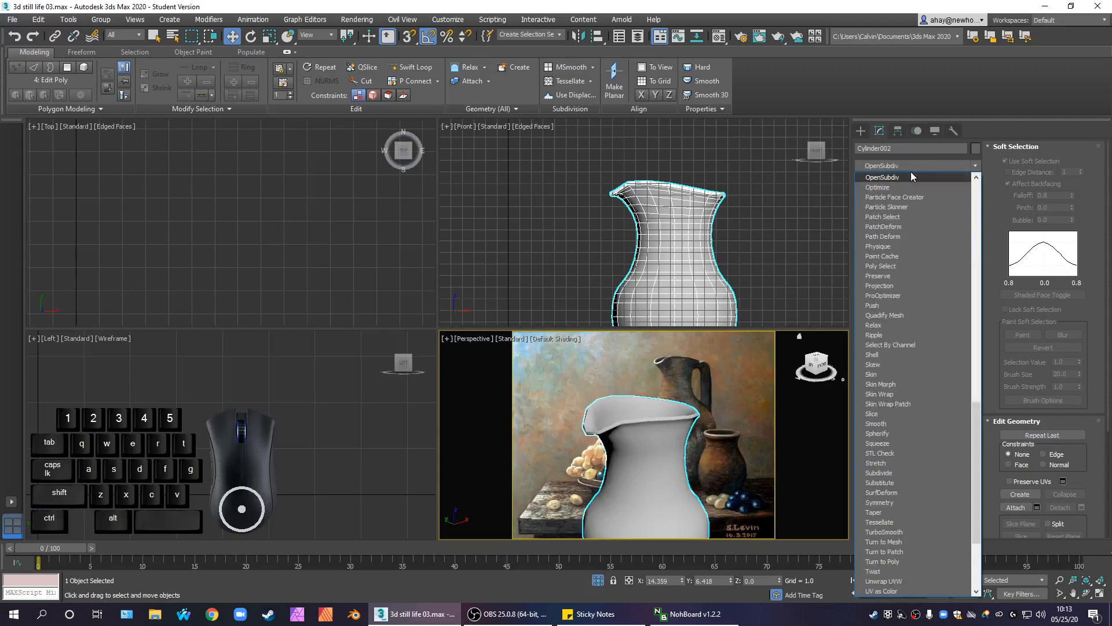
click(904, 176)
click(954, 301)
Step: Maximize the perspective view and inspect the smoothed jug's rim and spout from different sides
key(alt+w)
middle_drag(561, 425, 542, 367)
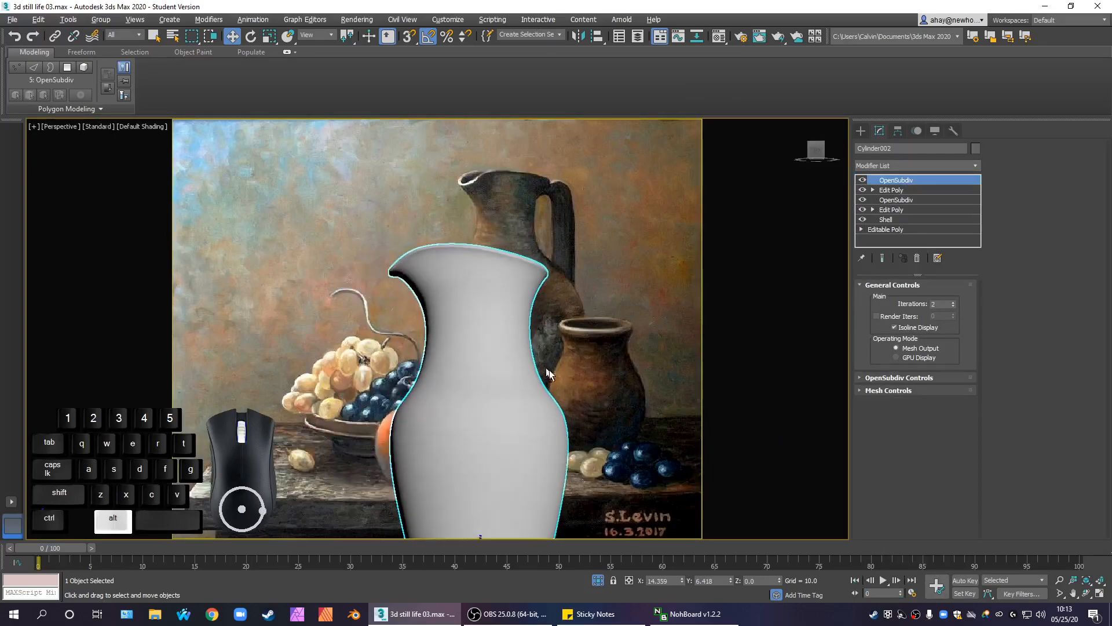
scroll(557, 377, down, 8)
alt+middle_drag(586, 404, 481, 416)
scroll(539, 368, up, 6)
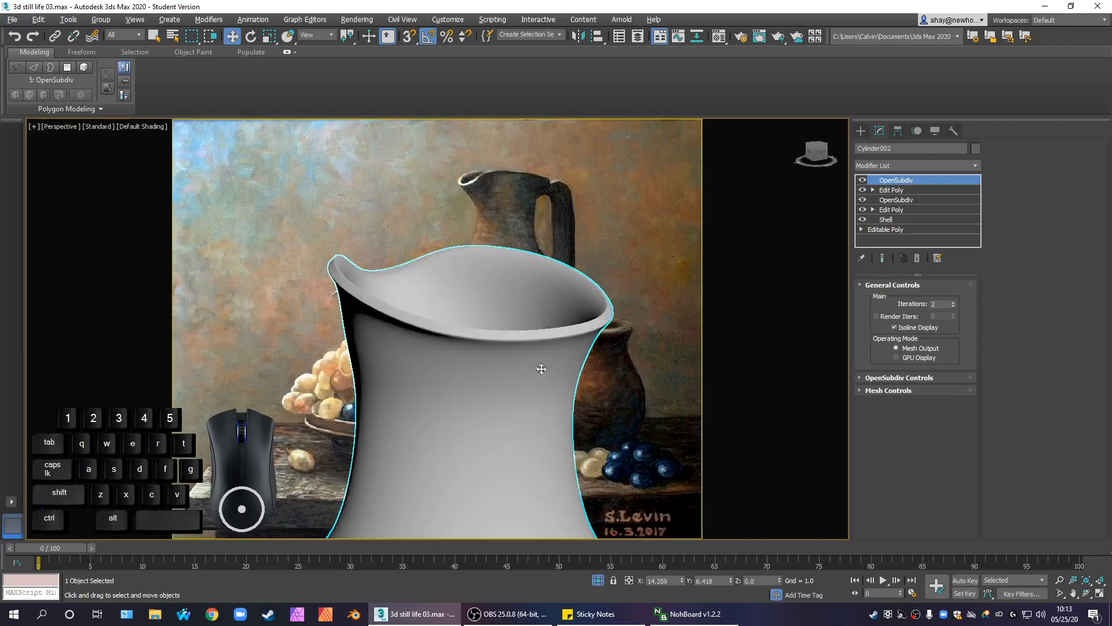
Step: Return to the Edit Poly modifier directly above Shell in the jug's stack, accepting the topology warnings
click(901, 190)
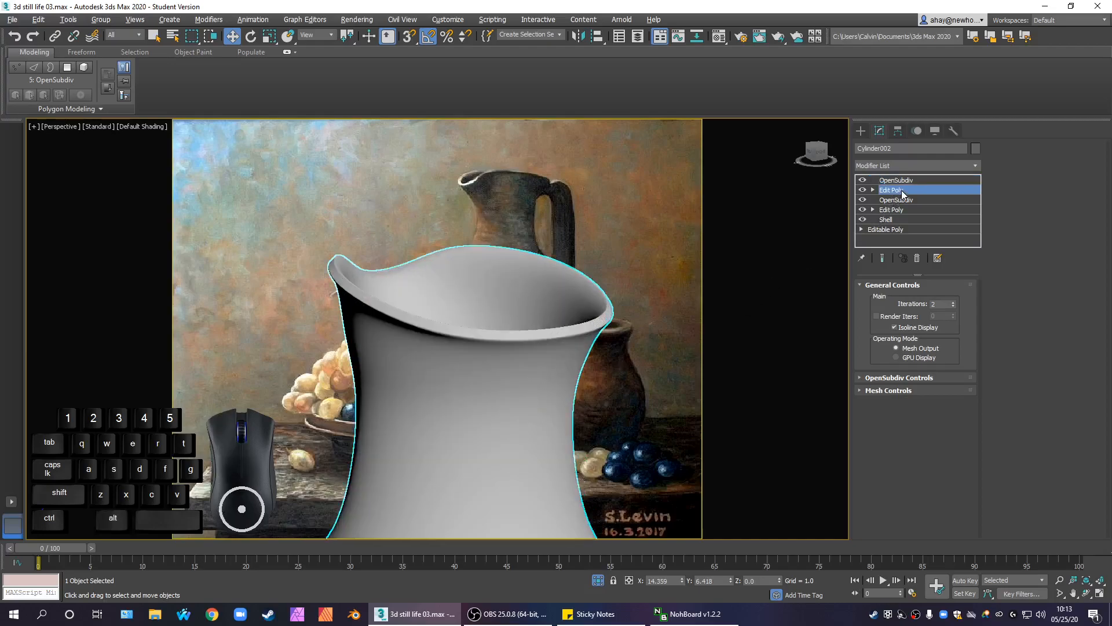
click(918, 201)
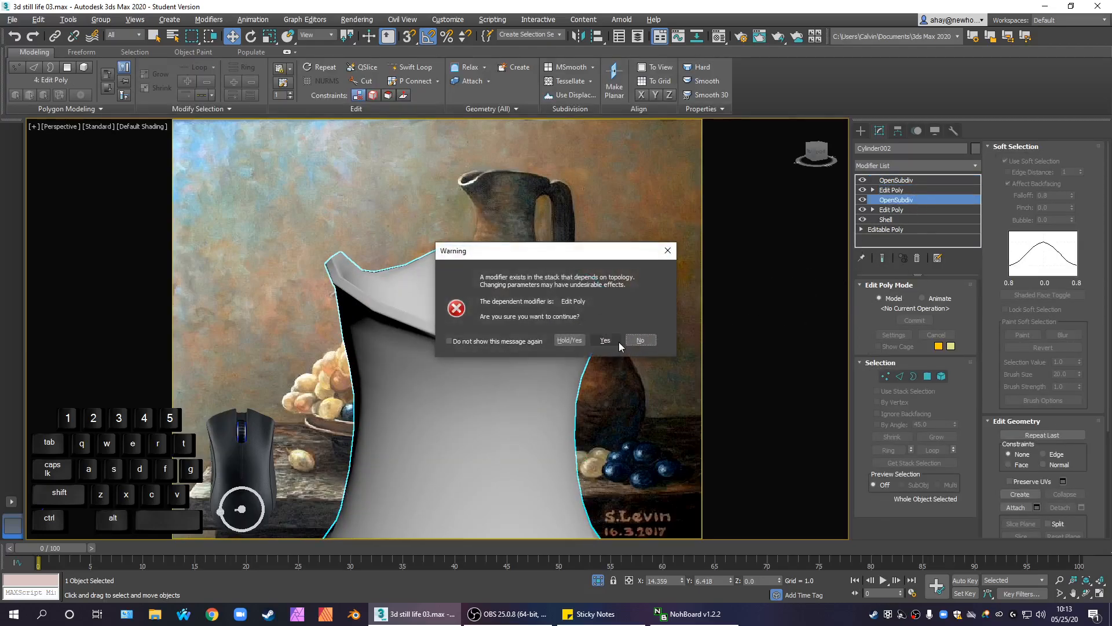
click(613, 342)
click(903, 210)
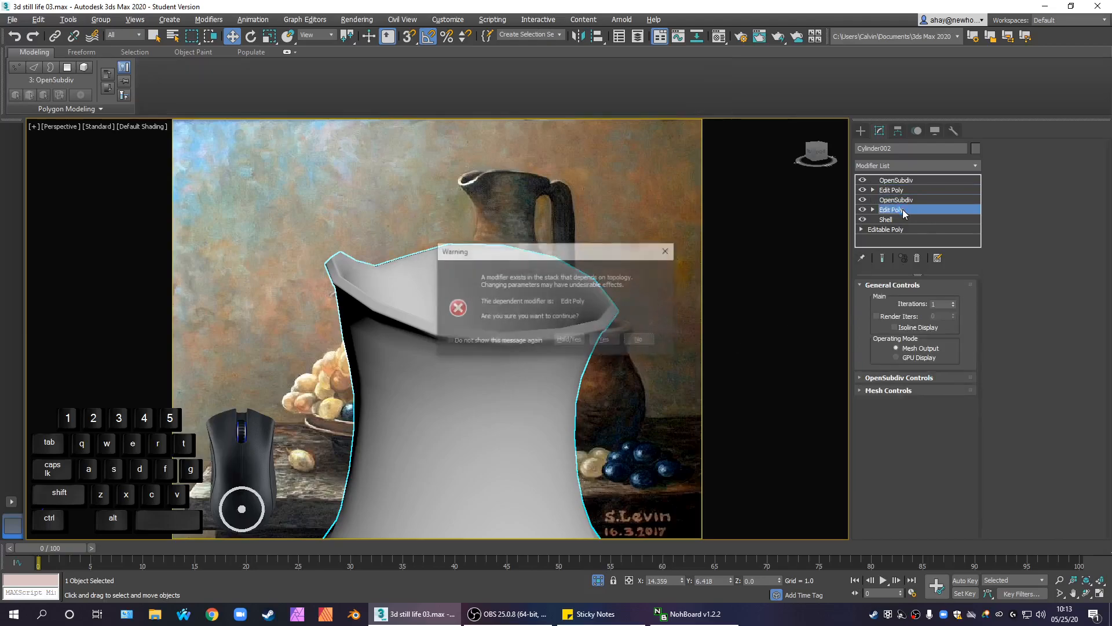
click(605, 341)
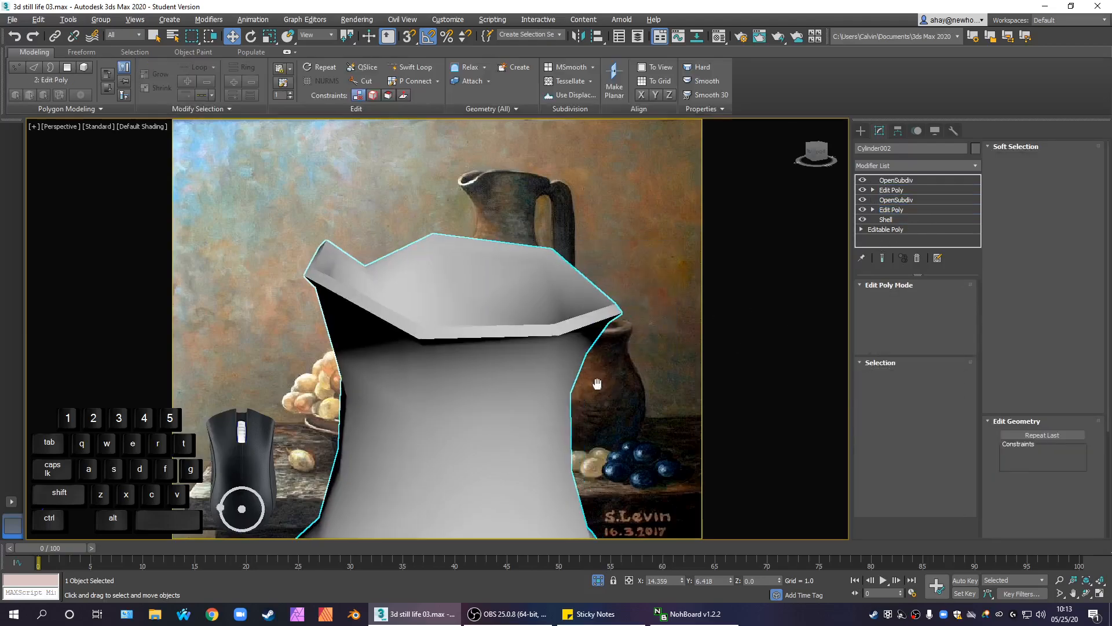
Step: Turn on edged-face display in the perspective view for the side of the jug opposite the spout
key(F4)
alt+middle_drag(597, 390, 588, 369)
scroll(563, 376, up, 5)
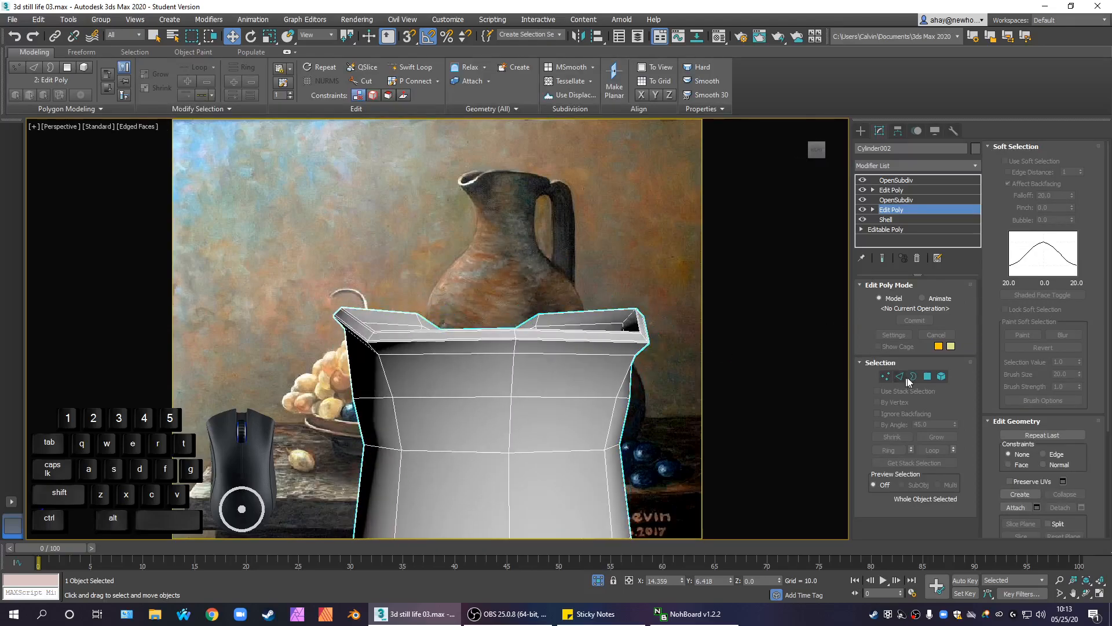
Step: Select the two polygons just beneath the rim opposite the spout and extrude them slightly as a group
click(927, 376)
mouse_move(551, 385)
alt+middle_down()
mouse_move(548, 406)
mouse_move(551, 377)
alt+middle_up()
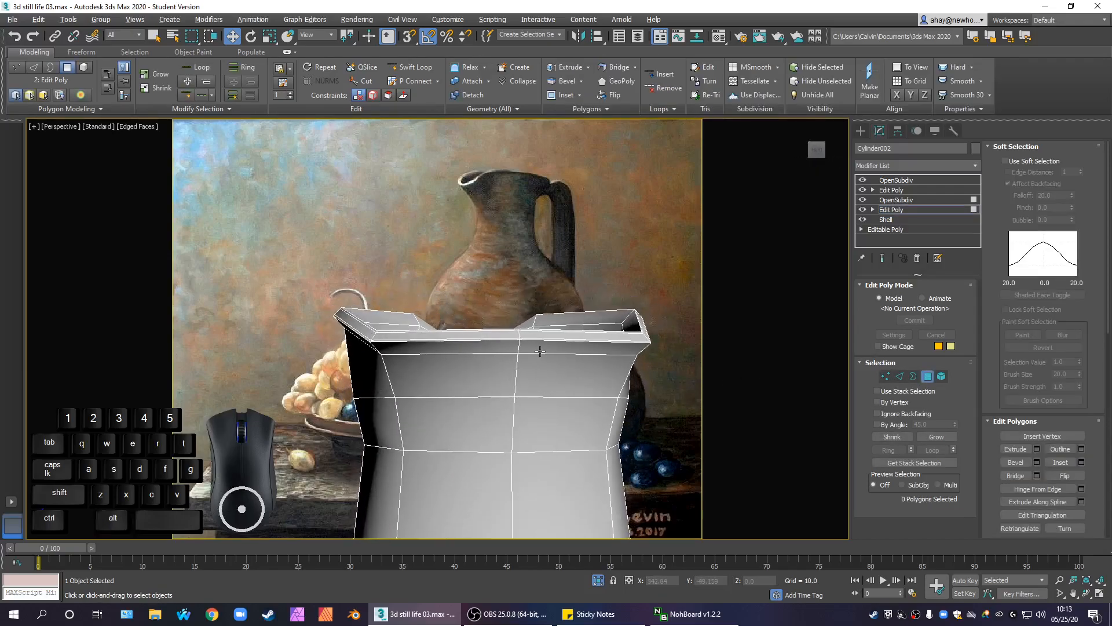
click(540, 351)
ctrl+click(452, 348)
alt+middle_drag(452, 349, 561, 375)
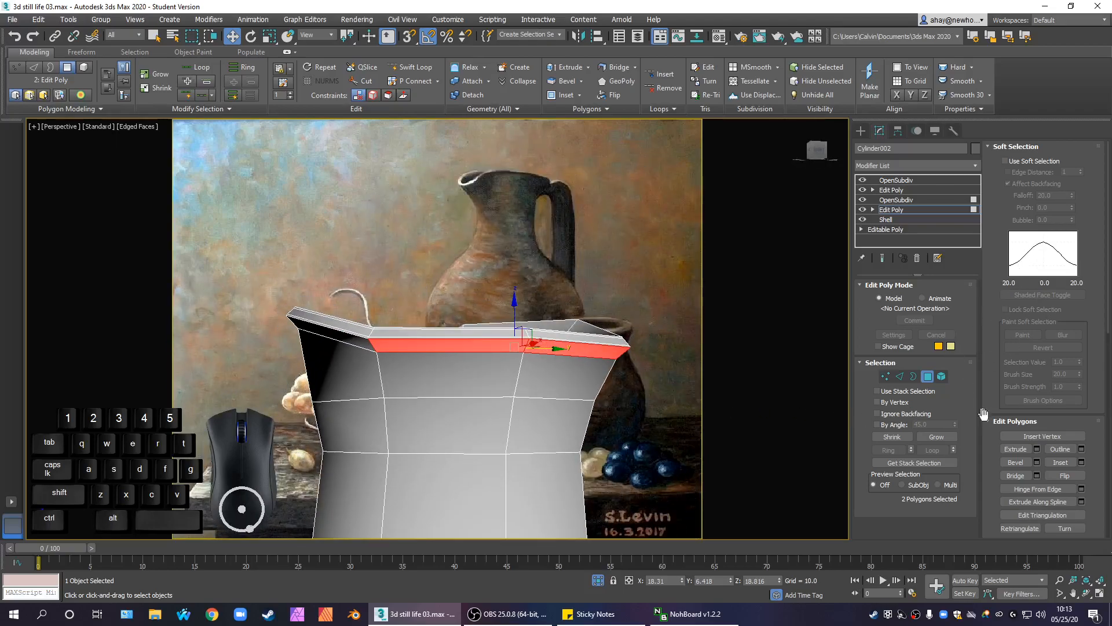
click(1040, 449)
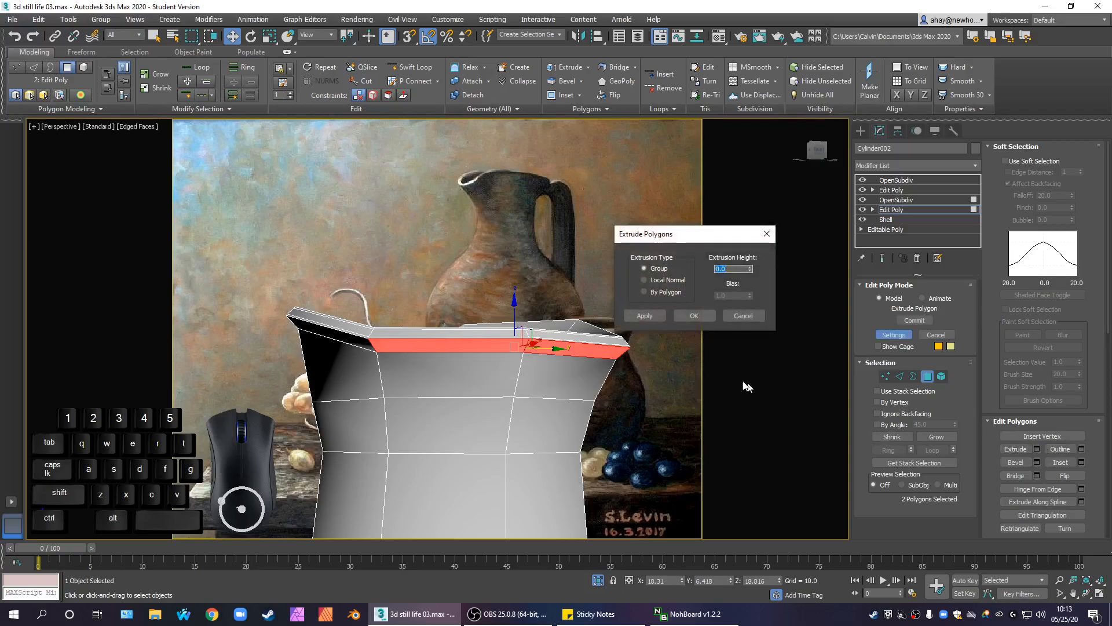
drag(751, 270, 751, 267)
click(694, 316)
alt+middle_drag(693, 322, 576, 394)
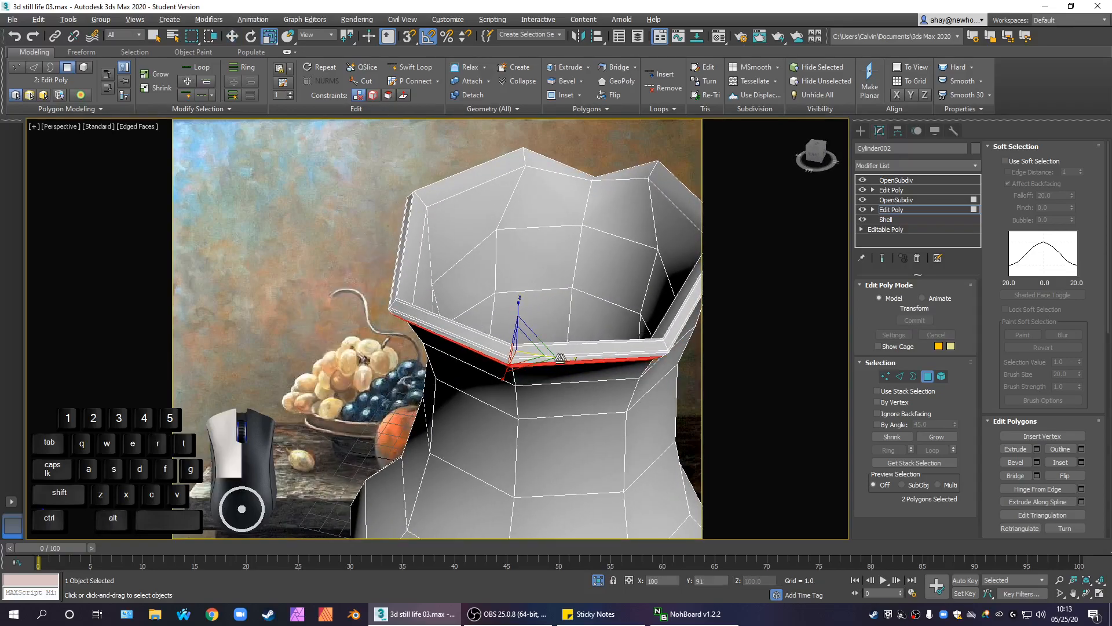
Step: Move the extruded faces outward from the jug and adjust their scale
mouse_move(567, 369)
alt+middle_down()
mouse_move(653, 305)
mouse_move(590, 363)
alt+middle_up()
key(w)
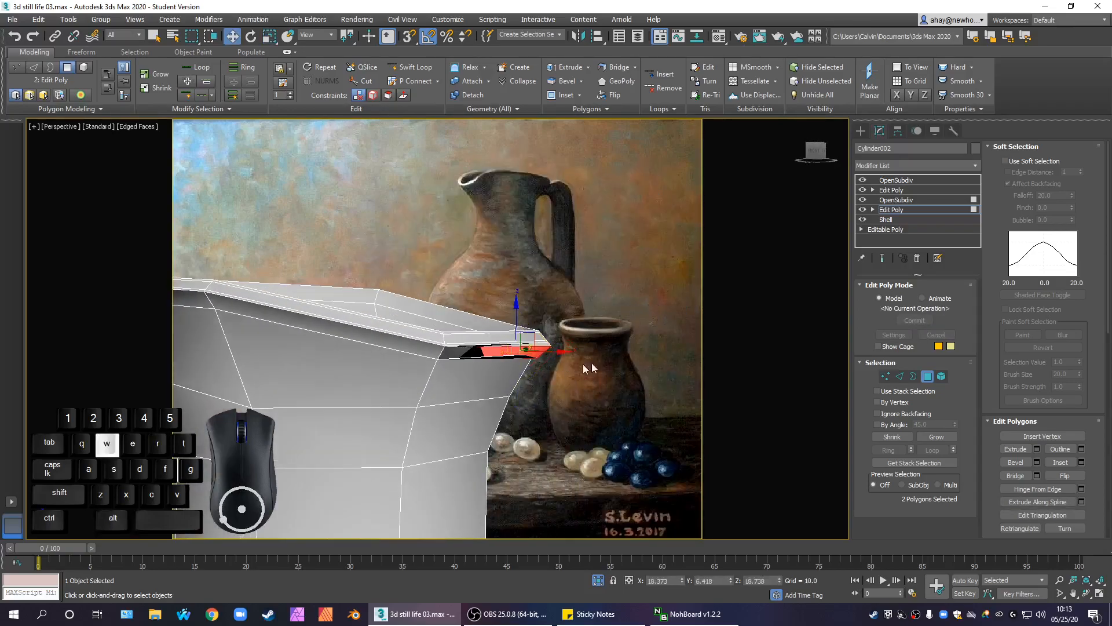
drag(562, 359, 584, 352)
alt+middle_drag(584, 352, 496, 380)
key(r)
drag(545, 373, 543, 296)
mouse_move(570, 339)
alt+middle_down()
mouse_move(551, 348)
mouse_move(560, 344)
alt+middle_up()
Step: Scale the extruded faces down uniformly and fine-tune their distance from the jug wall
key(w)
drag(565, 337, 568, 338)
alt+middle_drag(568, 337, 584, 368)
key(r)
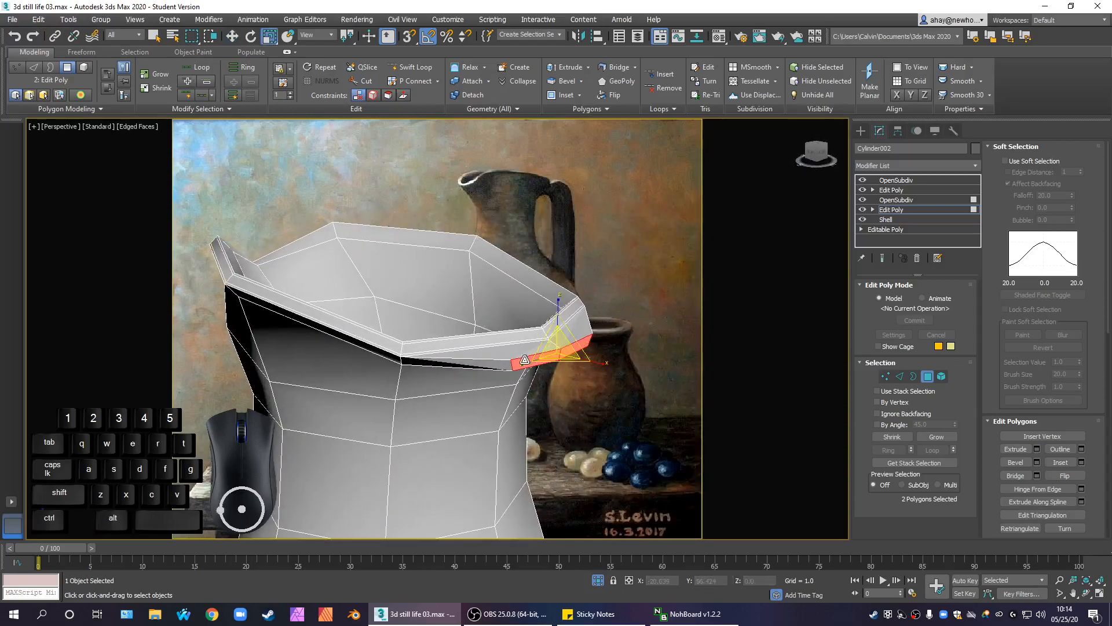
drag(525, 361, 538, 367)
alt+middle_drag(586, 349, 614, 328)
key(w)
drag(590, 325, 586, 324)
alt+middle_drag(587, 324, 595, 345)
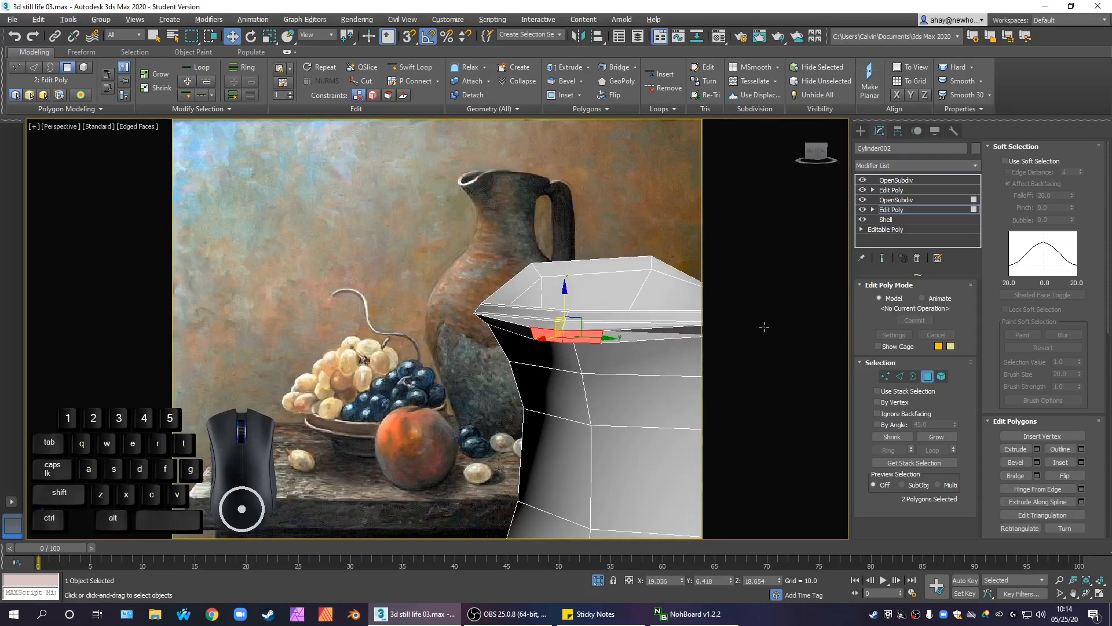
Step: Undo the moves, the scaling and the extrusion of the two faces beneath the rim
middle_drag(588, 351, 550, 348)
scroll(565, 349, down, 2)
scroll(568, 351, up, 2)
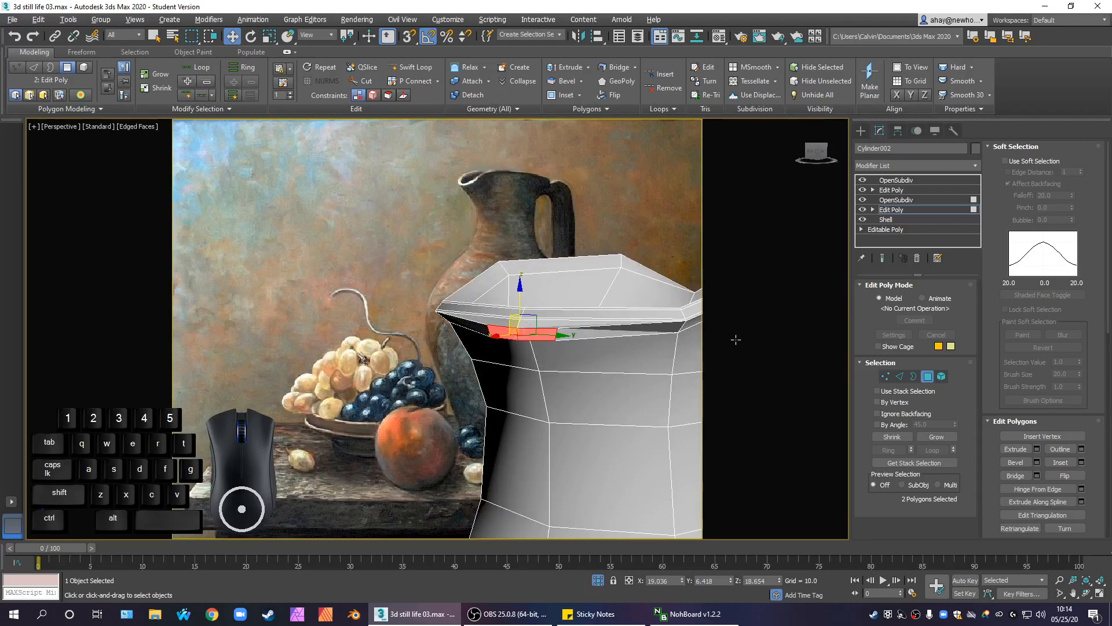
scroll(658, 374, down, 2)
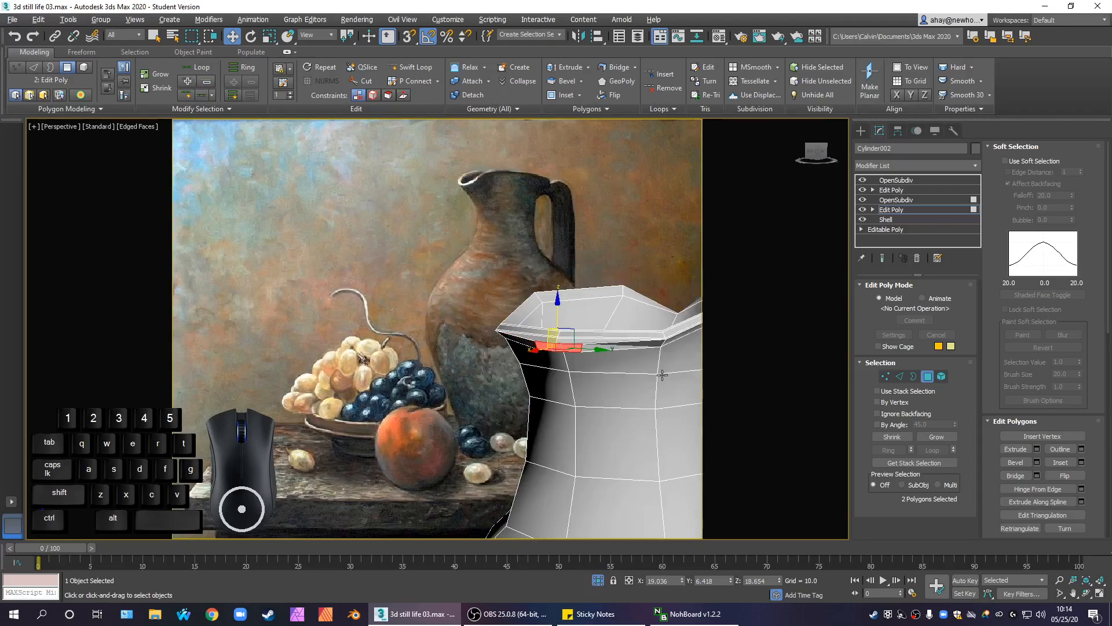
key(ctrl)
key(ctrl+z)
key(ctrl+z)
key(ctrl+z)
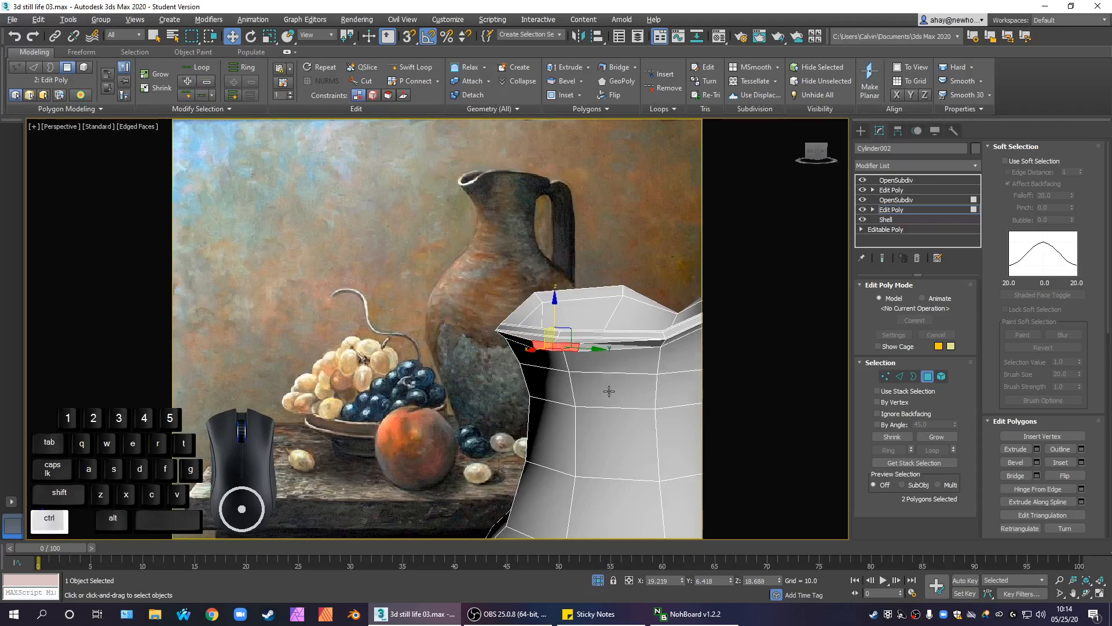
key(ctrl+z)
key(ctrl+z)
key(ctrl+z)
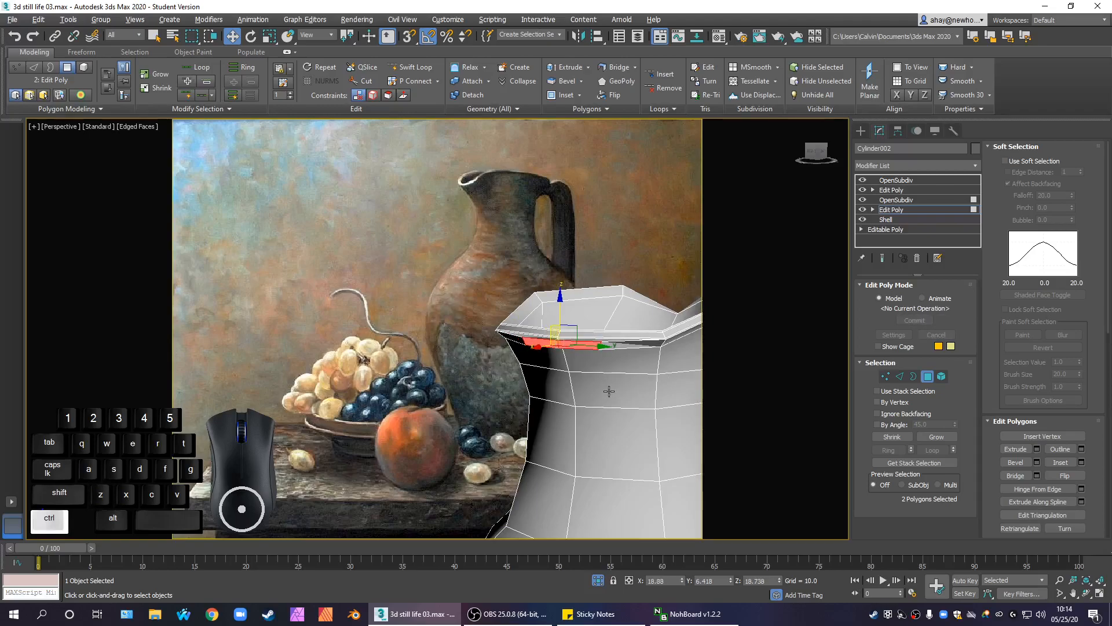
key(ctrl+z)
key(ctrl+z)
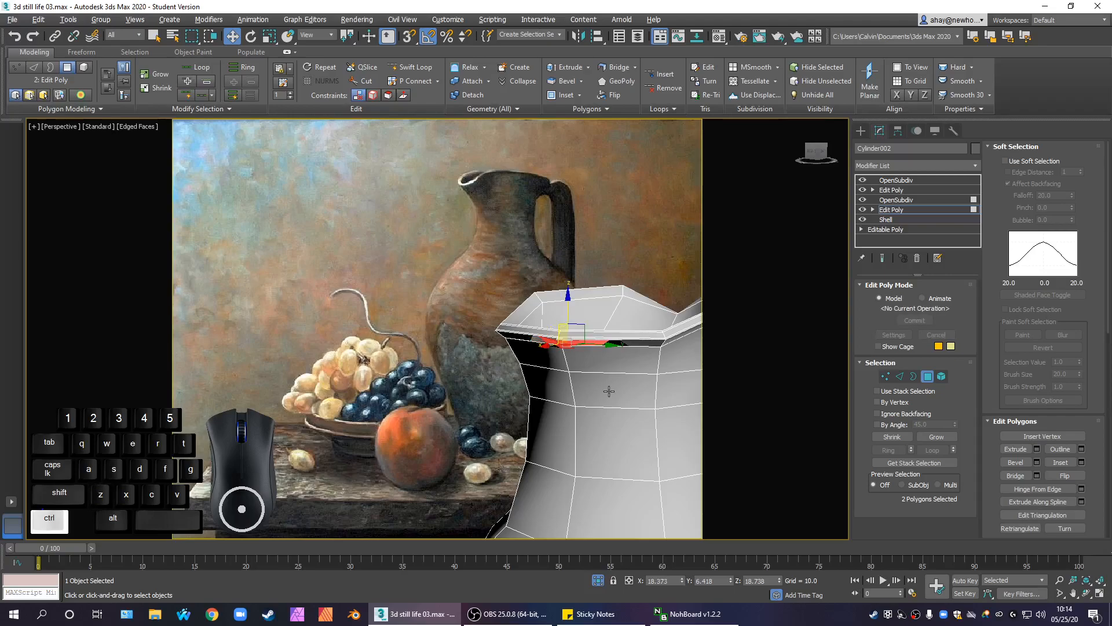
scroll(606, 406, up, 8)
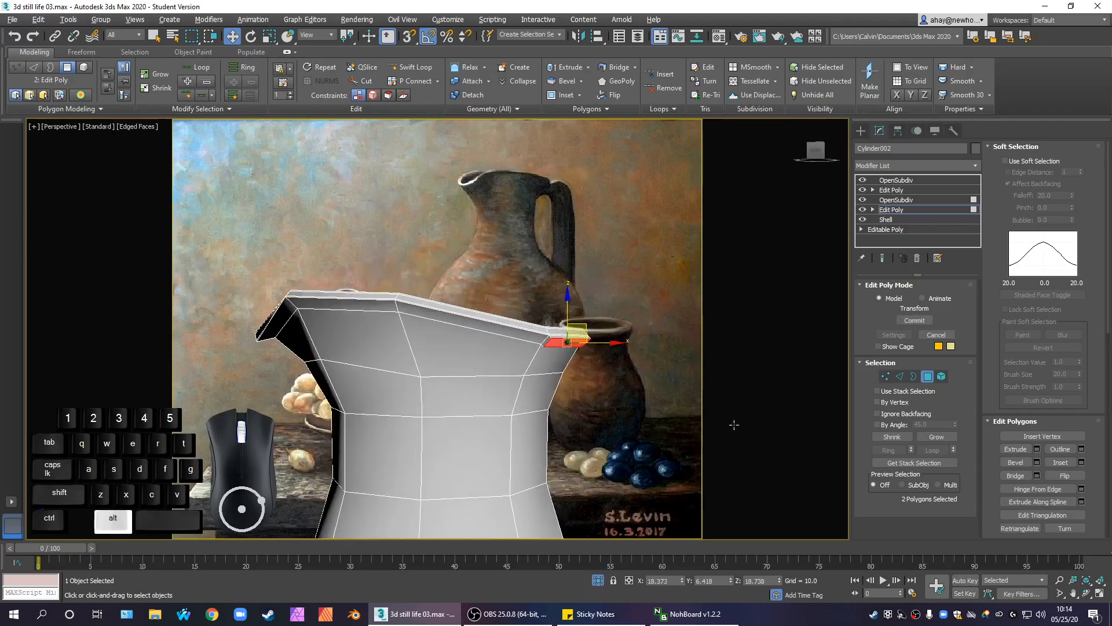
key(ctrl+z)
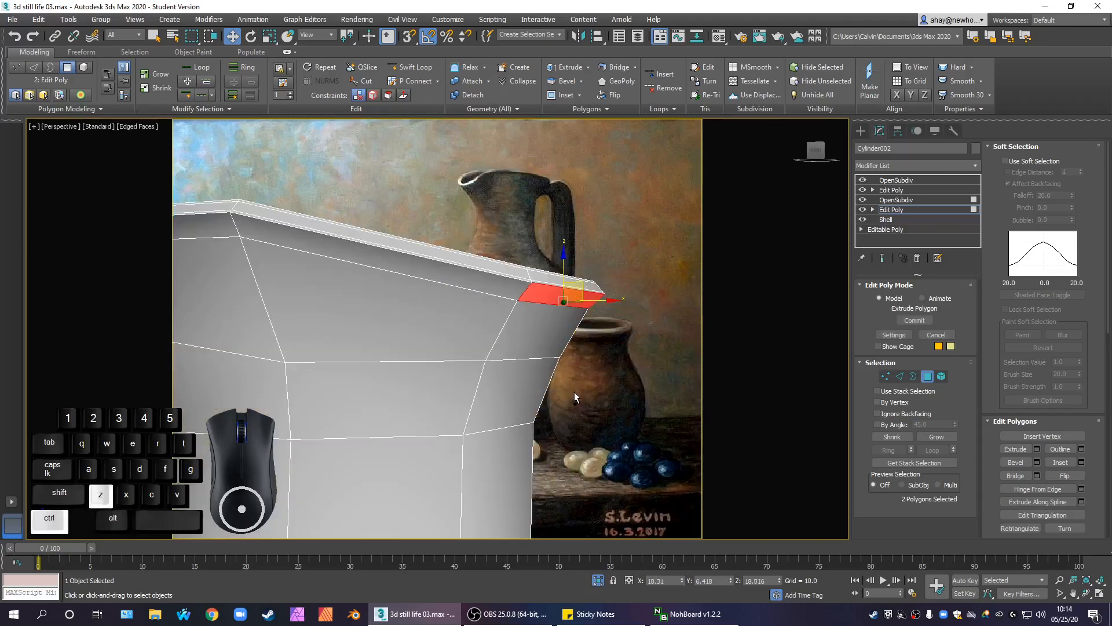
Step: Clear the polygon selection and go back up the stack to the Edit Poly modifier above the first OpenSubdiv, accepting the topology warning
alt+middle_drag(589, 398, 563, 422)
click(690, 373)
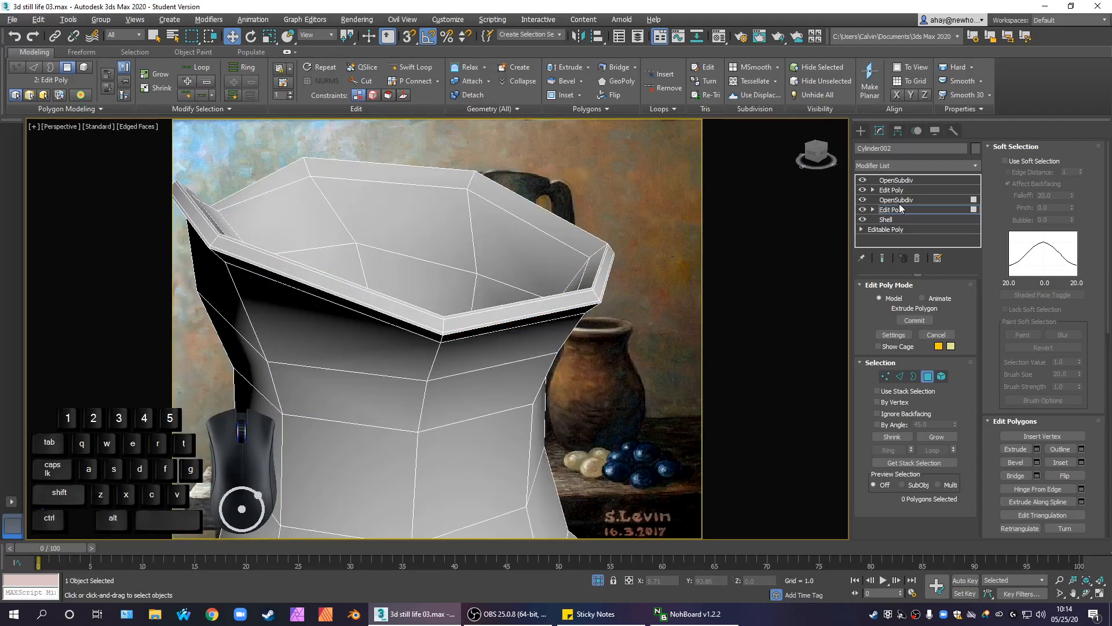
click(916, 199)
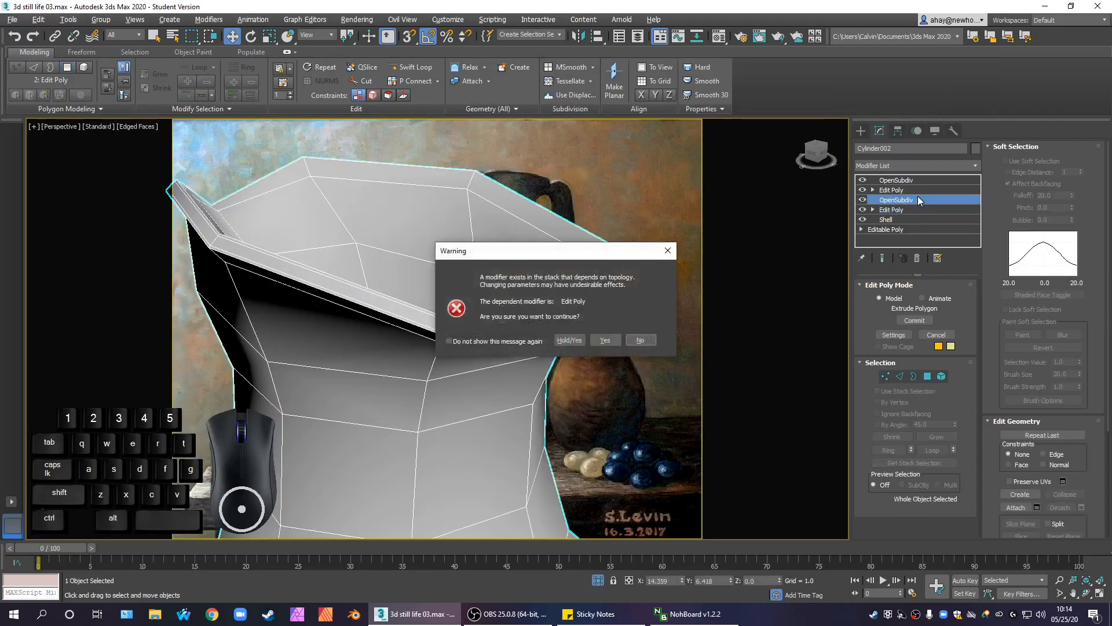
click(608, 341)
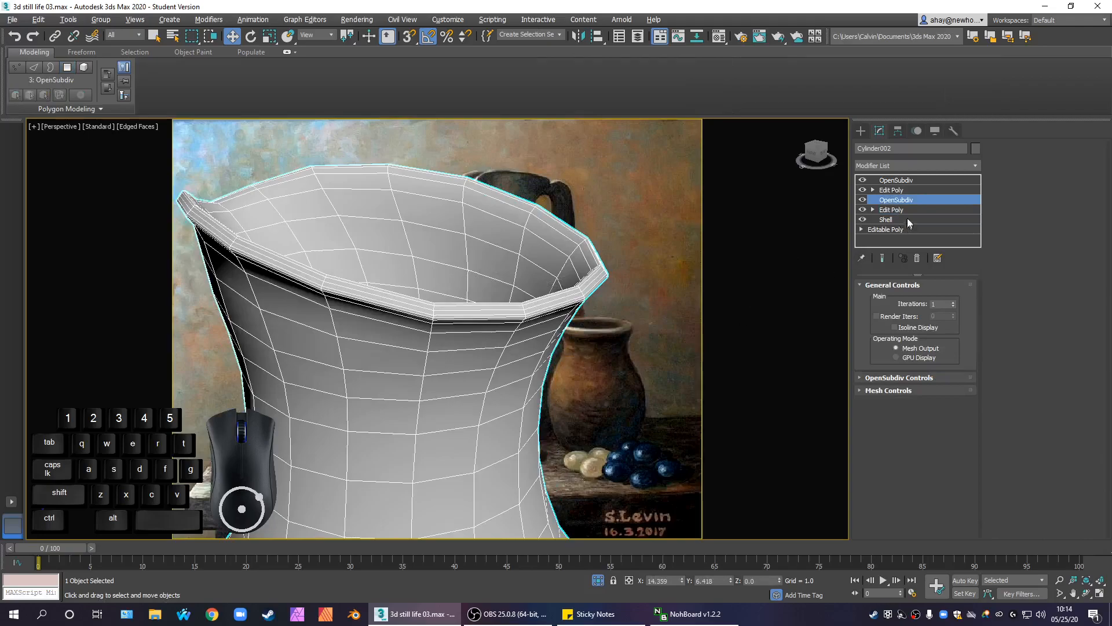
alt+middle_drag(436, 356, 347, 367)
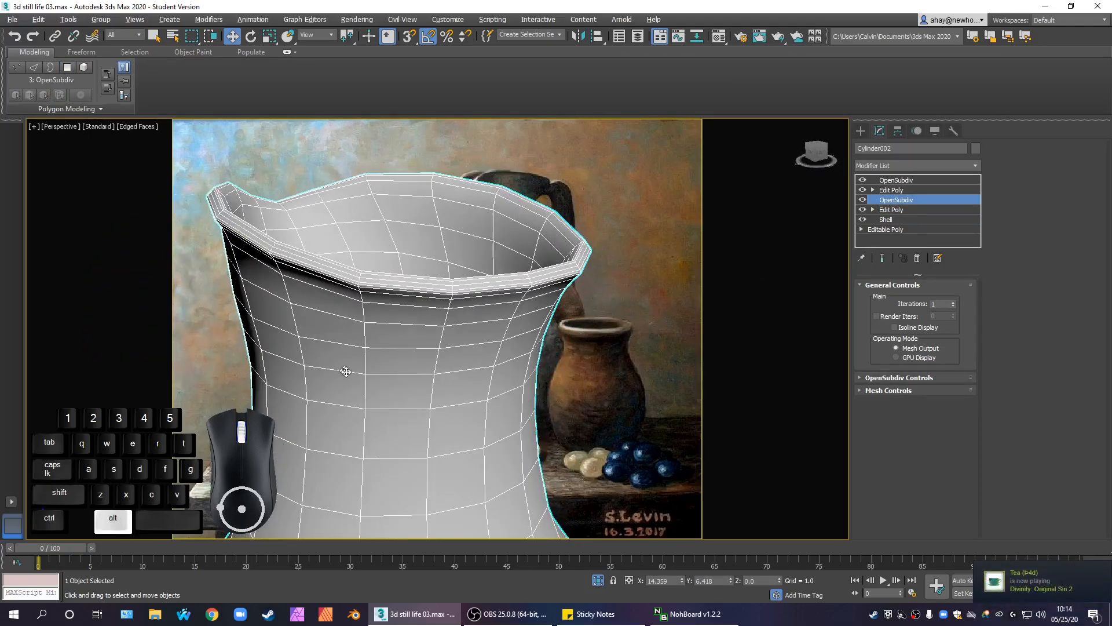
click(903, 191)
alt+middle_drag(625, 329, 585, 307)
scroll(450, 246, up, 3)
middle_drag(450, 245, 454, 254)
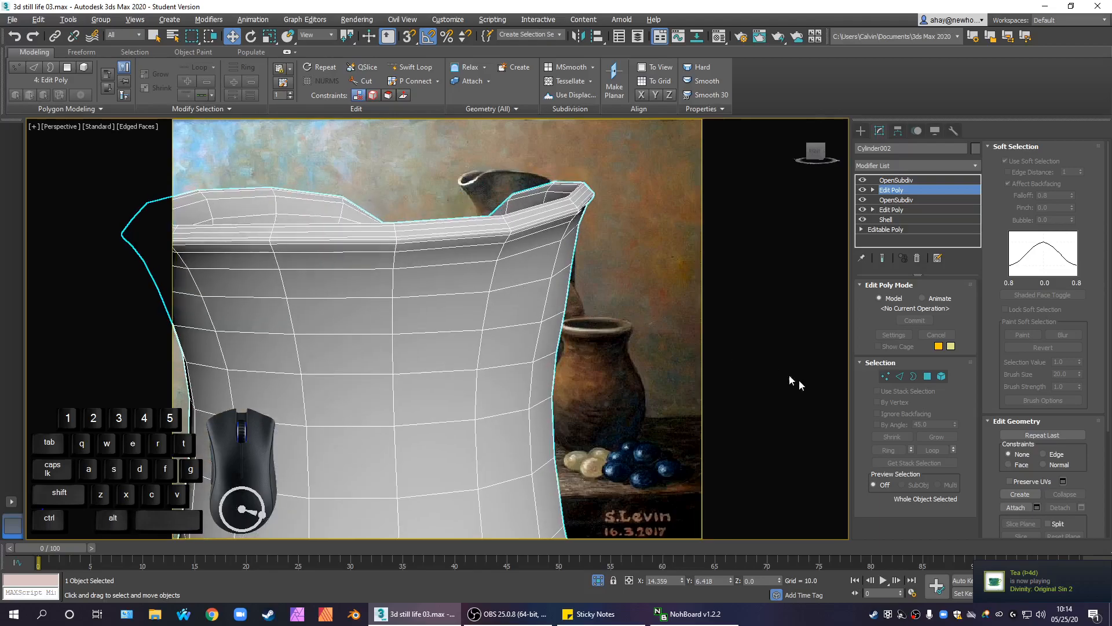
Step: Turn off soft selection and select a two-by-two block of polygons just beneath the rim
click(928, 376)
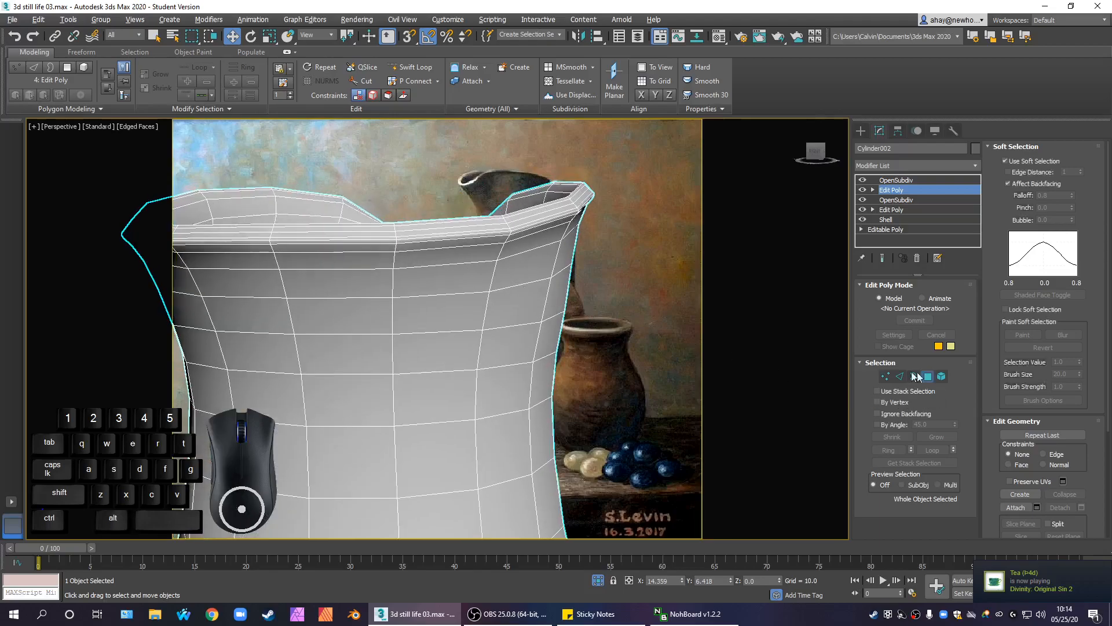
click(403, 258)
ctrl+click(386, 251)
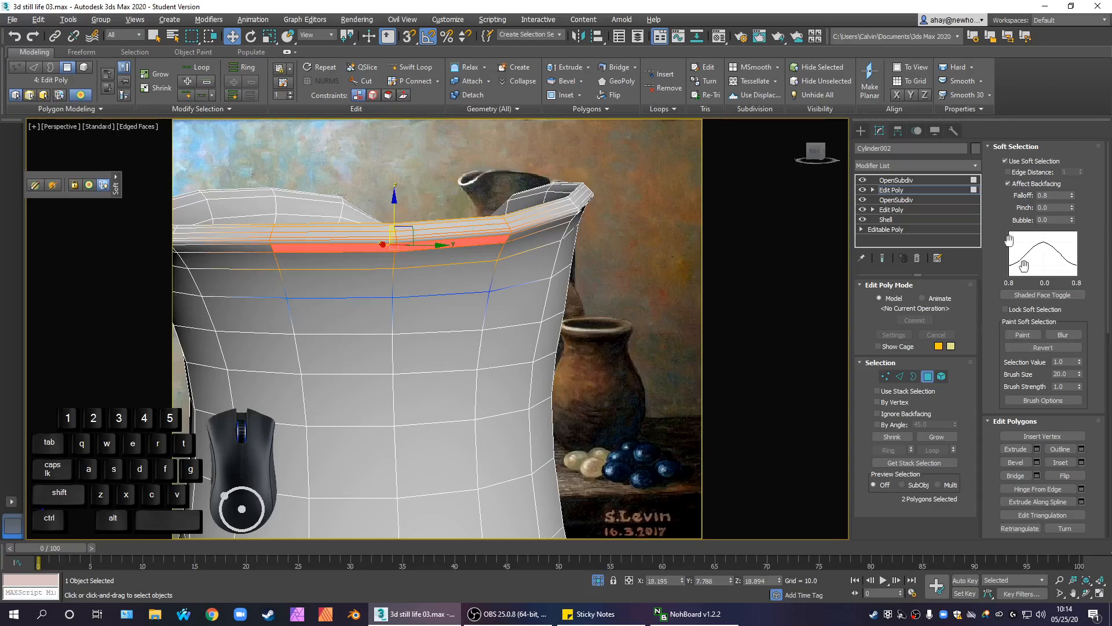
click(1028, 162)
alt+middle_drag(497, 331, 443, 275)
ctrl+click(471, 286)
scroll(443, 274, up, 3)
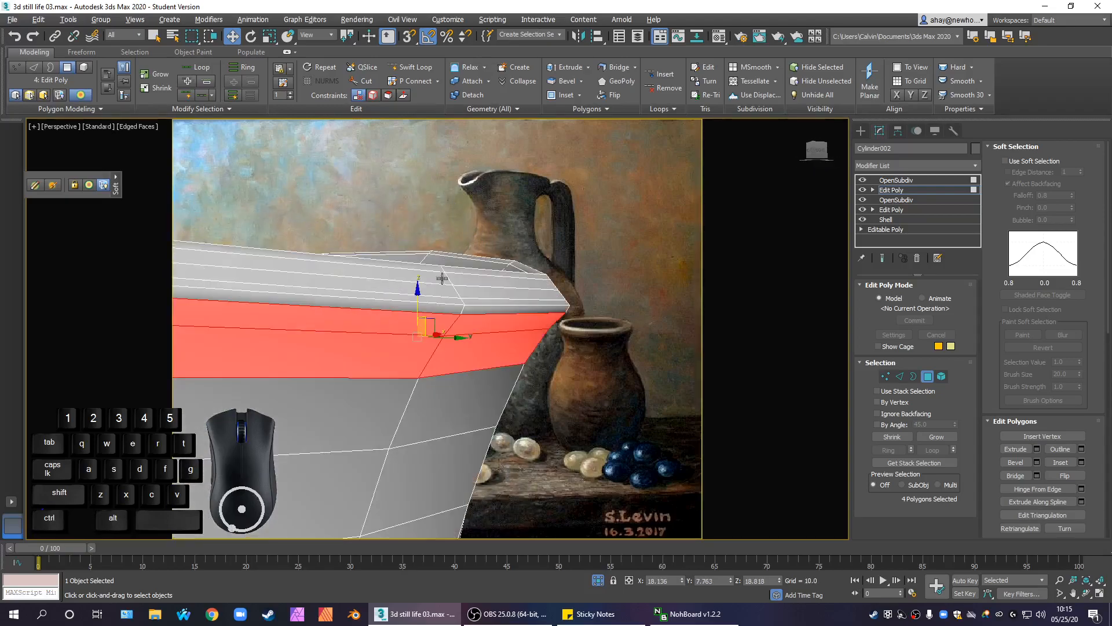
Step: Try adding two rim polygons above the selected block, and remove them from the selection again
ctrl+click(477, 309)
ctrl+click(446, 299)
scroll(446, 301, down, 2)
alt+middle_drag(446, 301, 510, 325)
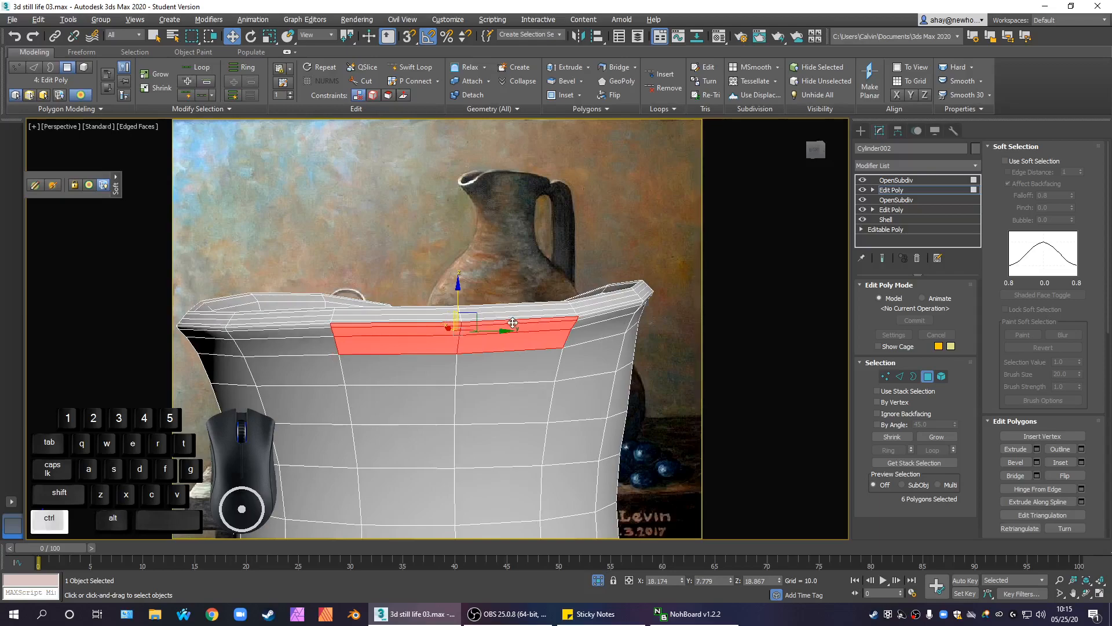
alt+click(484, 322)
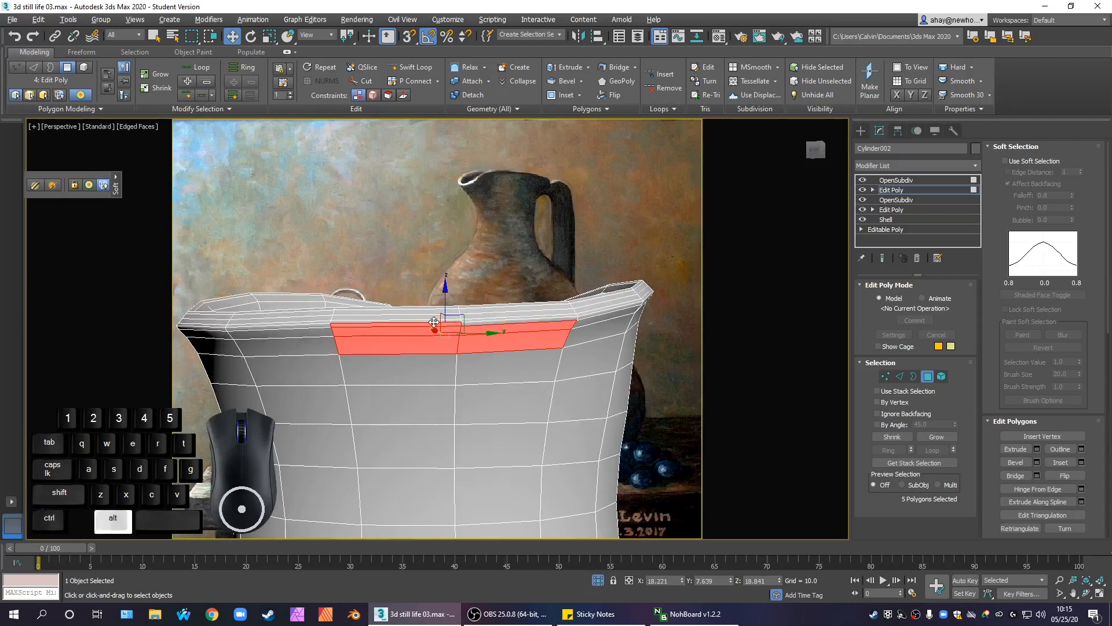
alt+middle_drag(477, 355, 488, 346)
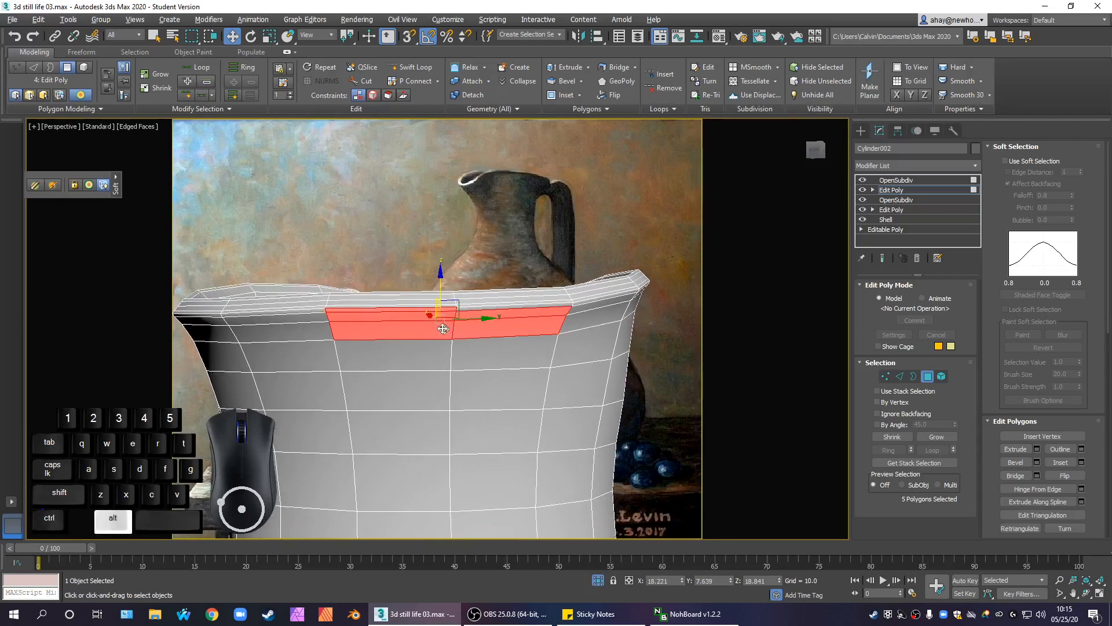
alt+click(417, 307)
alt+middle_drag(417, 307, 522, 349)
alt+middle_drag(697, 363, 477, 388)
click(1037, 448)
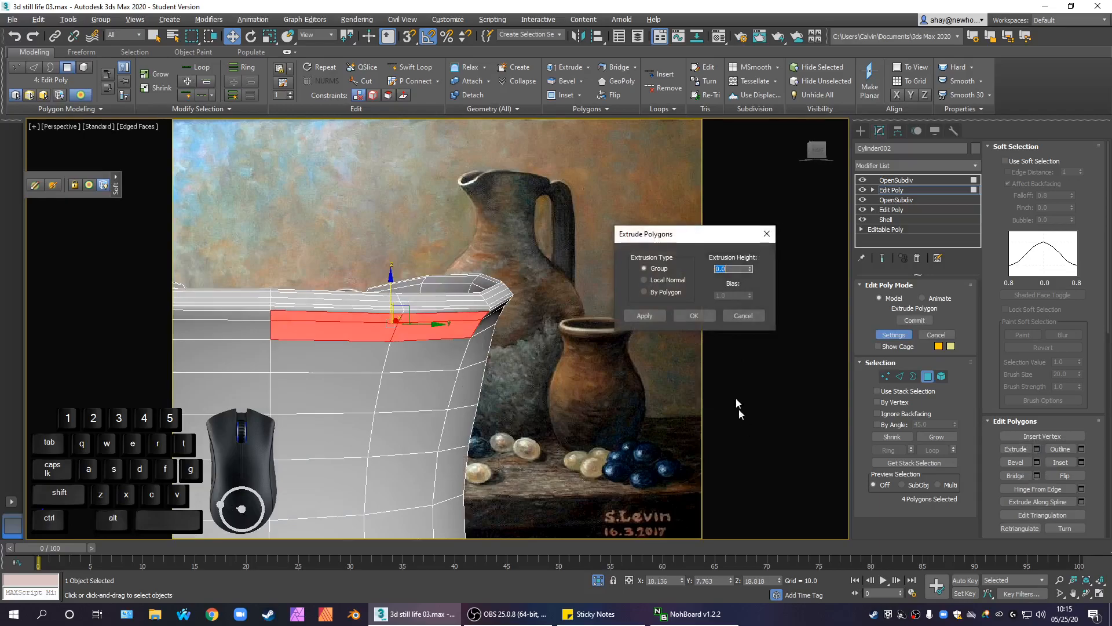
drag(749, 268, 751, 250)
alt+middle_drag(633, 347, 464, 458)
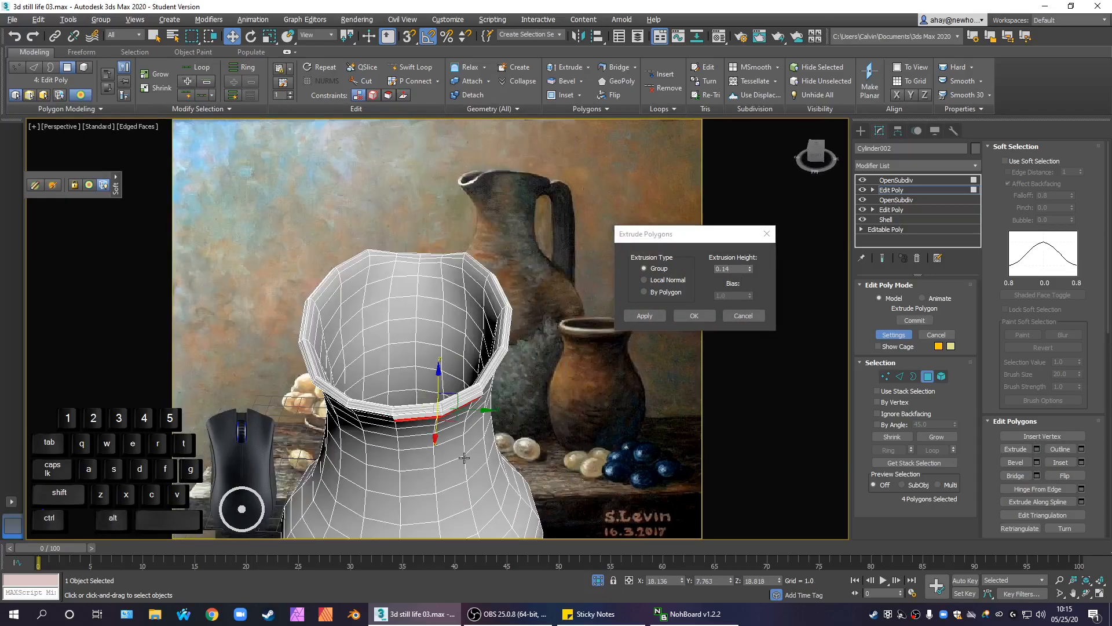
click(739, 319)
Step: Shift the four-polygon selection sideways beneath the rim so it is centred directly opposite the spout
alt+drag(493, 402, 456, 360)
mouse_move(464, 426)
alt+middle_down()
mouse_move(479, 354)
mouse_move(375, 428)
alt+middle_up()
ctrl+click(389, 409)
ctrl+click(394, 403)
middle_drag(463, 418, 546, 444)
scroll(466, 404, down, 3)
scroll(444, 380, up, 3)
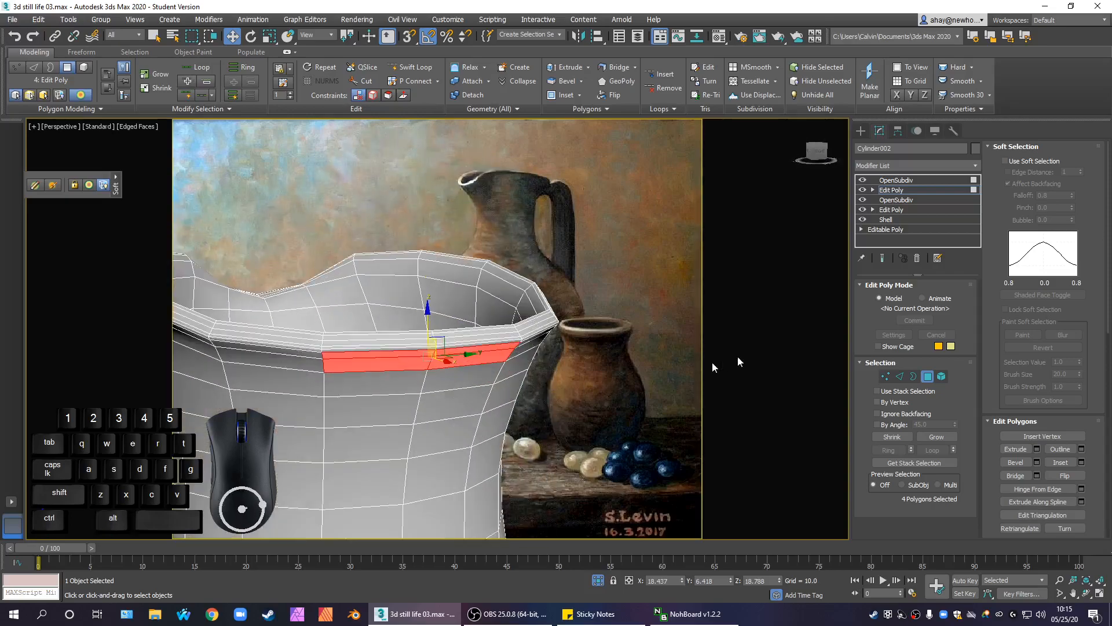
Step: Extrude the four selected polygons beneath the rim as a group with a height of 0.14
click(1037, 449)
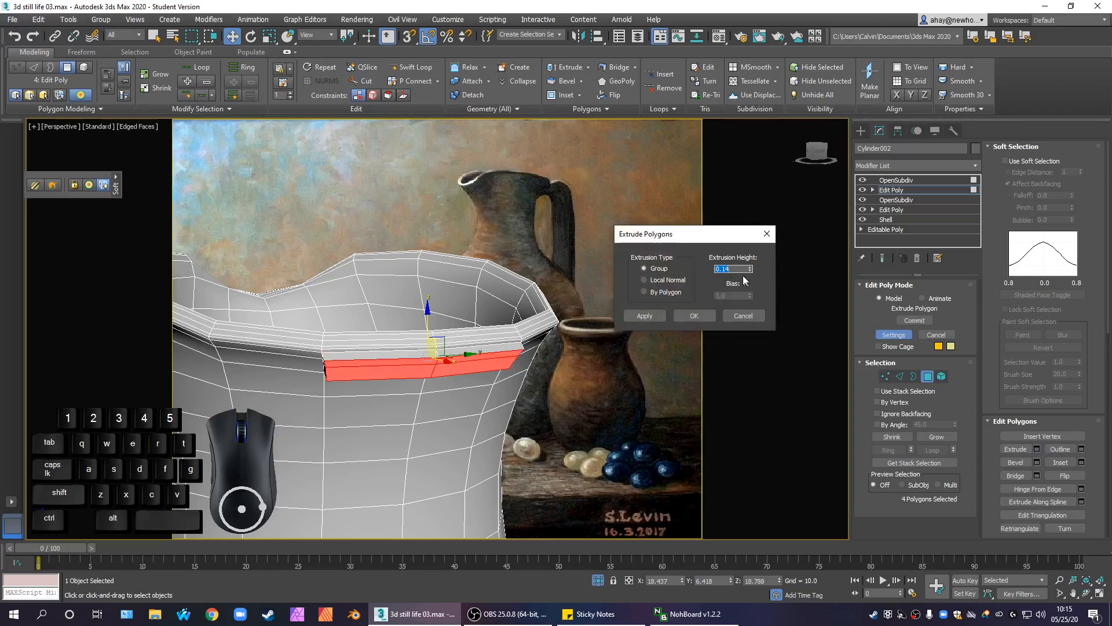
click(694, 317)
alt+middle_drag(519, 416, 577, 414)
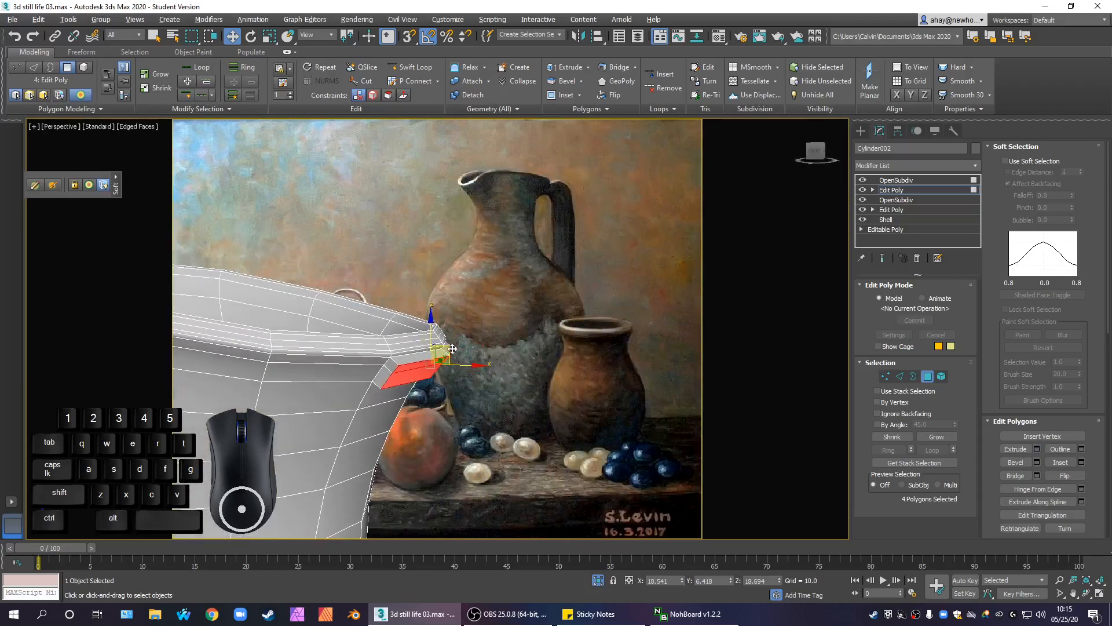
Step: Move and scale the extruded polygons to shape a small ledge beneath the rim, and clear the selection
drag(456, 342, 457, 341)
alt+middle_drag(498, 371, 423, 399)
key(r)
drag(390, 367, 399, 365)
alt+middle_drag(399, 365, 474, 380)
key(w)
key(r)
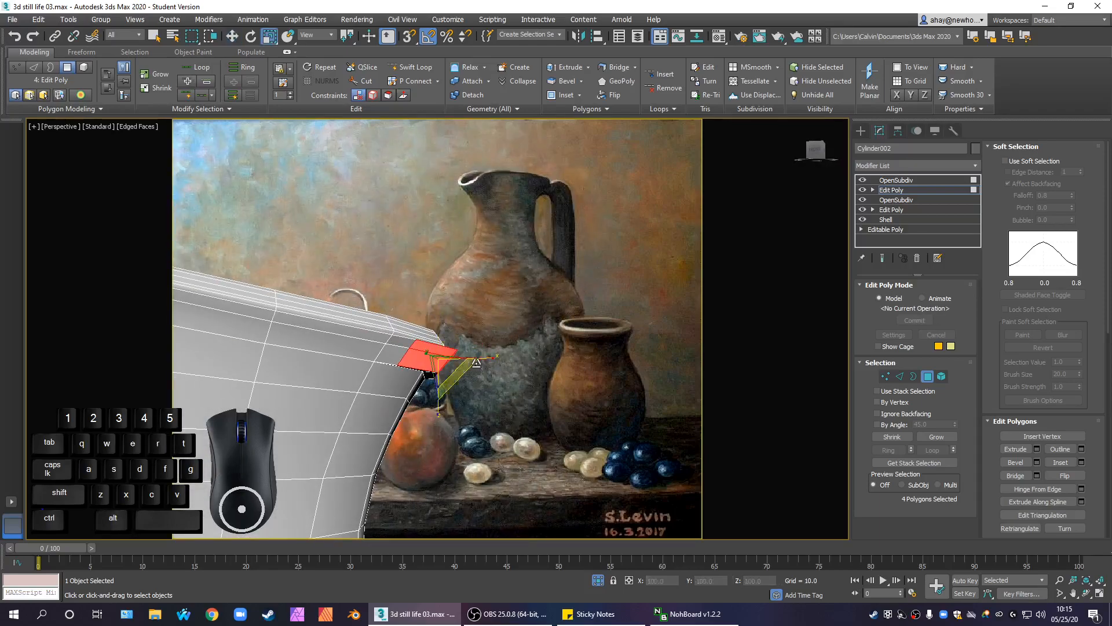
mouse_move(451, 355)
alt+middle_down()
mouse_move(370, 412)
mouse_move(304, 387)
mouse_move(488, 393)
alt+middle_up()
key(w)
drag(457, 343, 464, 345)
click(509, 382)
Step: Draw an eight-point open line in the front view, starting at the ledge beneath the rim and outlining the handle down past the belly
alt+middle_drag(510, 382, 524, 346)
scroll(458, 350, down, 6)
key(alt+w)
middle_drag(700, 277, 610, 231)
scroll(614, 232, down, 5)
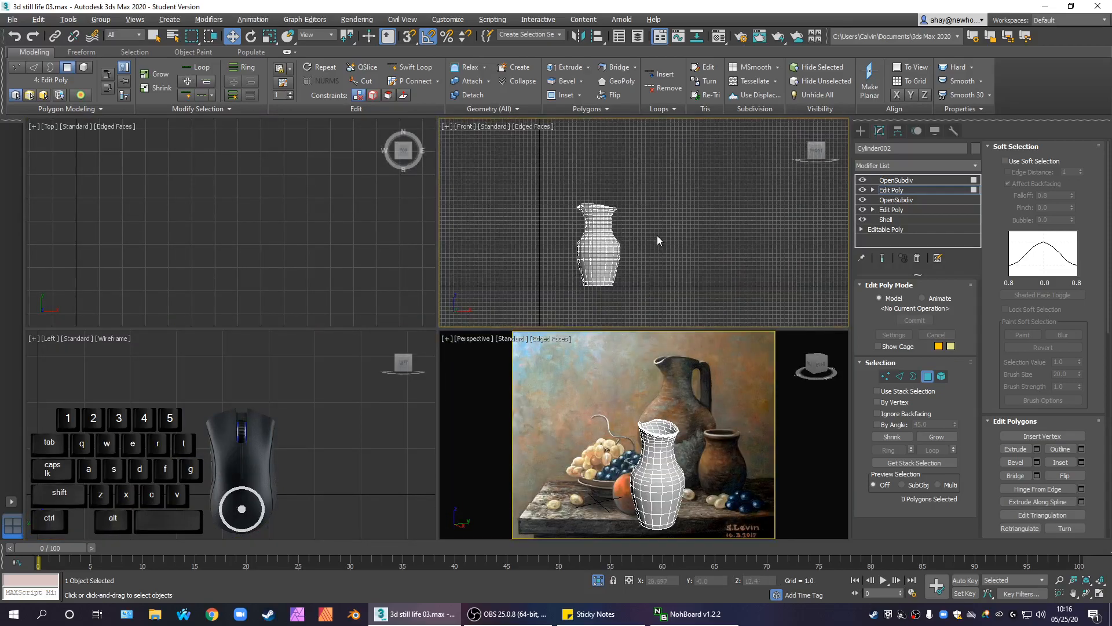
scroll(657, 235, up, 5)
key(alt+w)
scroll(603, 251, down, 4)
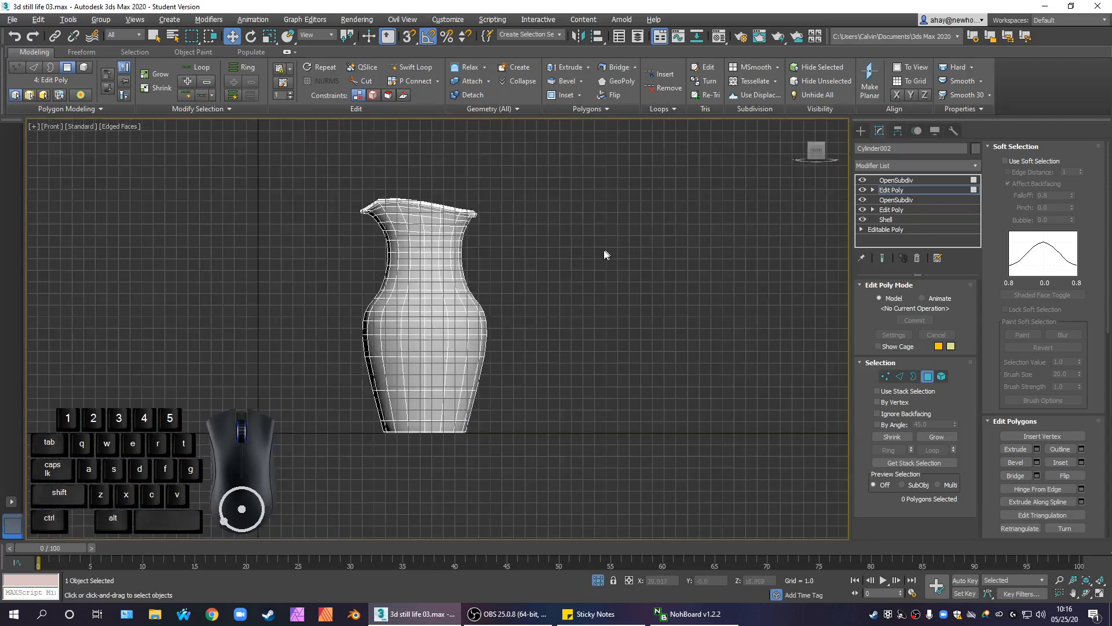
scroll(504, 258, up, 4)
scroll(579, 249, down, 1)
click(859, 130)
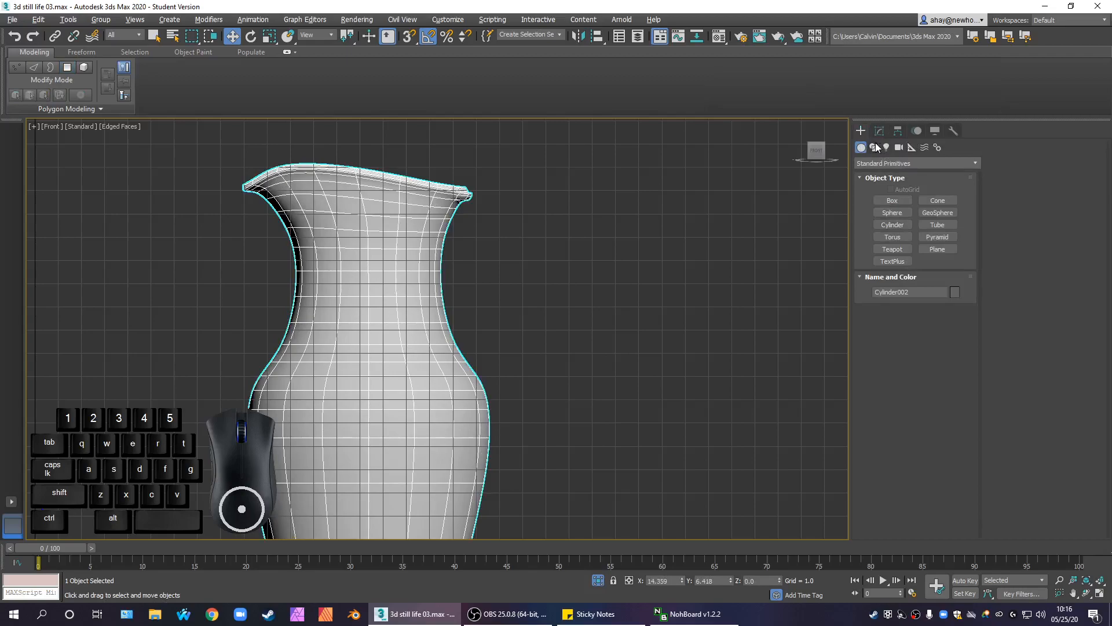
click(875, 147)
click(892, 210)
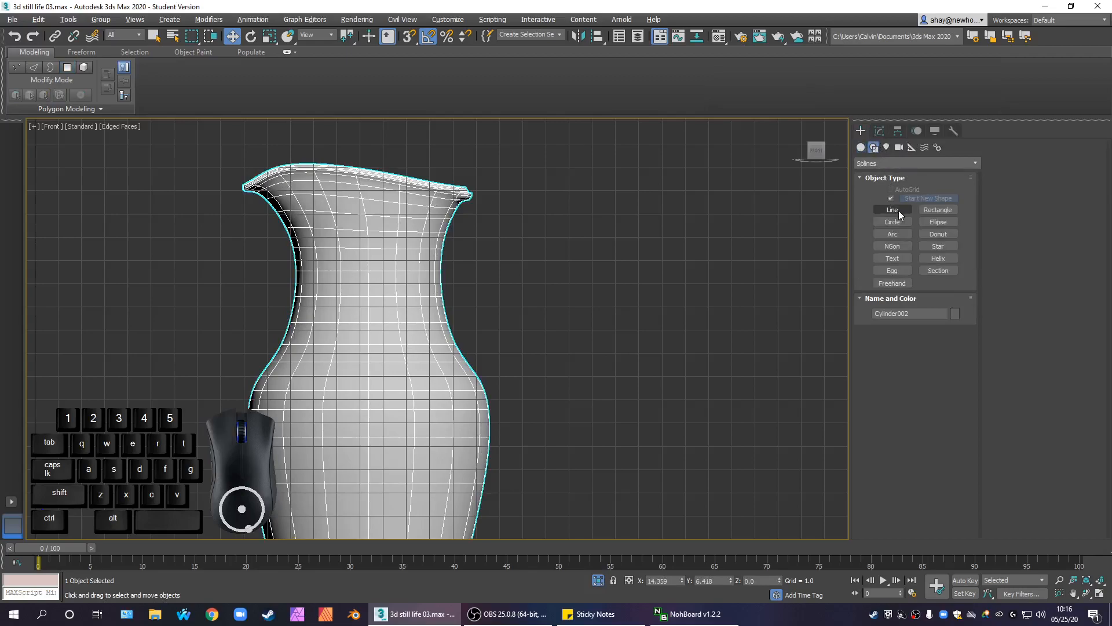
click(467, 199)
click(531, 184)
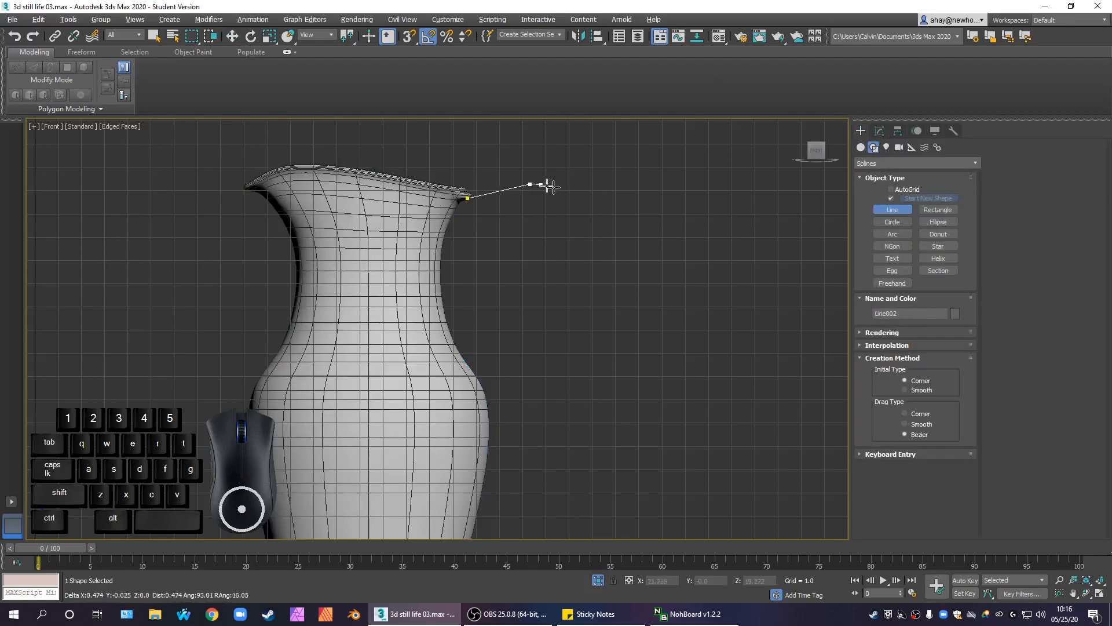
click(590, 221)
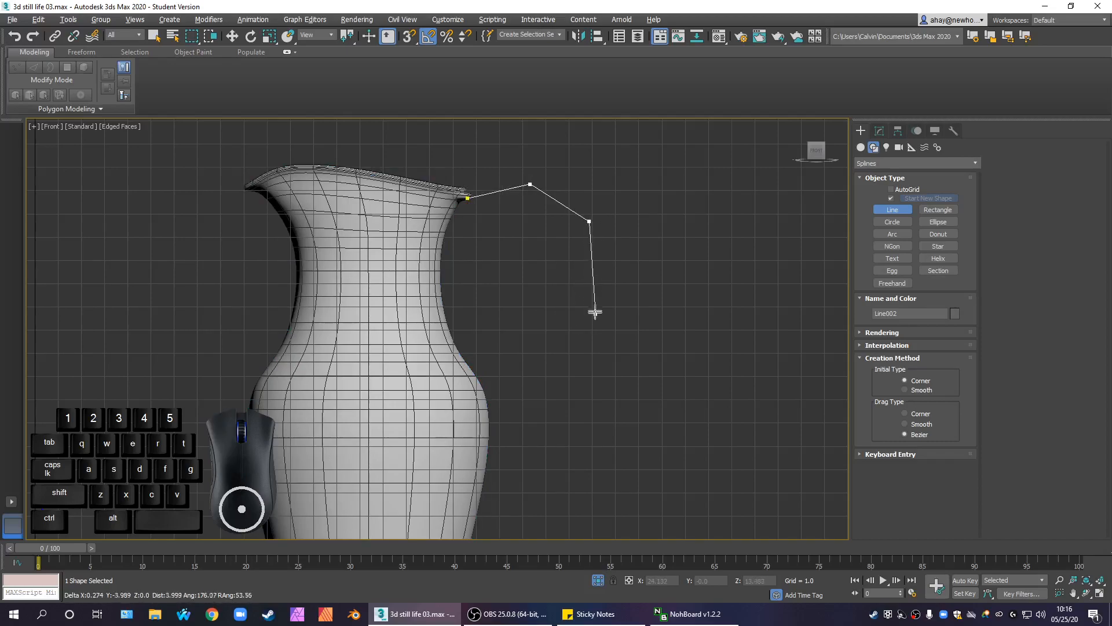
click(595, 284)
click(553, 344)
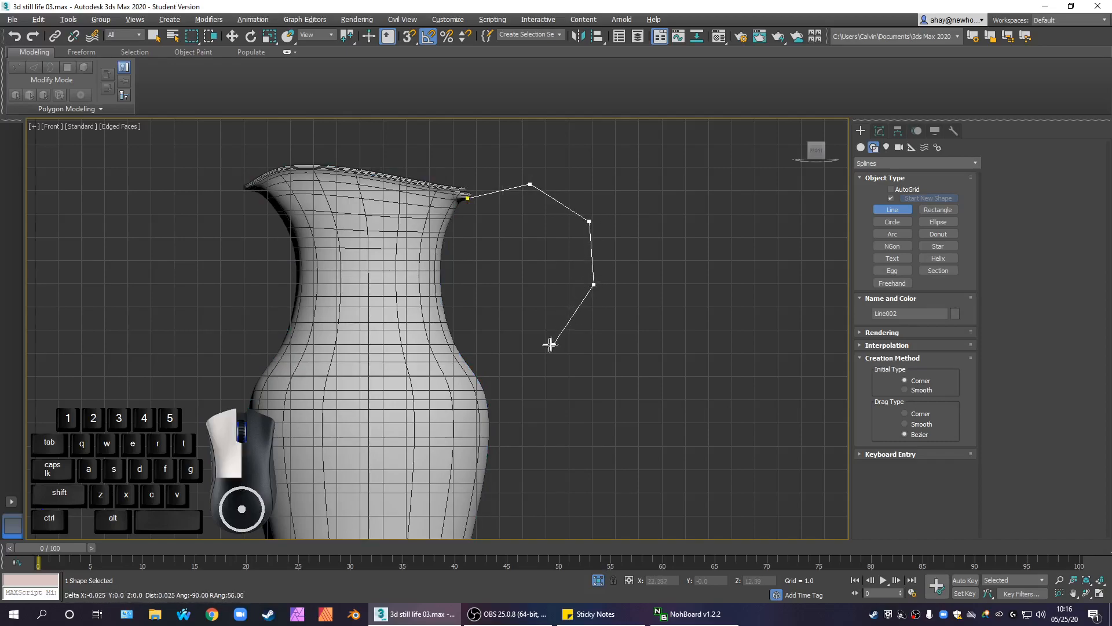
click(502, 399)
click(523, 460)
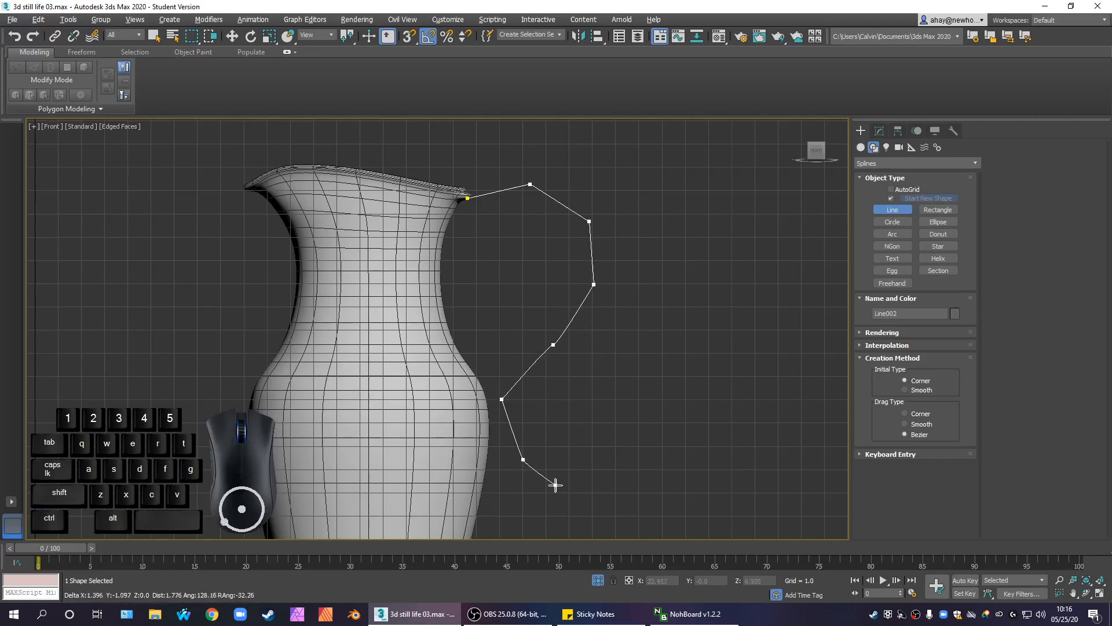
click(555, 492)
right_click(555, 492)
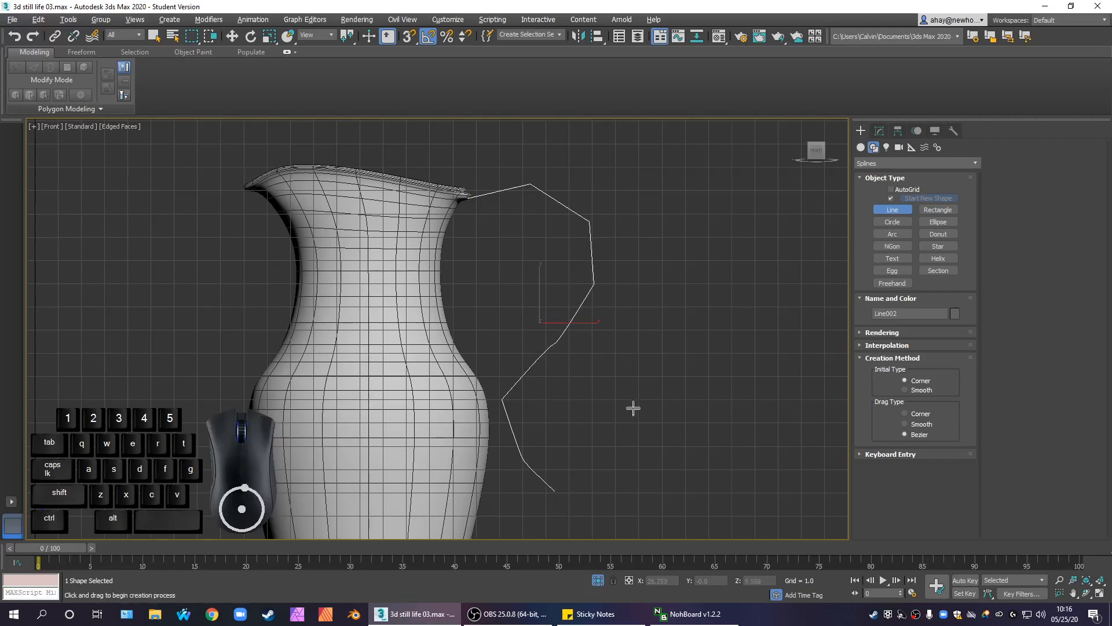
Step: Edit the handle line at vertex level, moving its vertices closer to the jug body to tighten the outline
click(878, 131)
click(901, 328)
drag(666, 377, 522, 153)
drag(592, 202, 604, 299)
drag(525, 205, 568, 219)
drag(538, 366, 505, 334)
click(575, 367)
Step: Convert all eight vertices of the handle line to Corner and clear the selection
scroll(585, 405, down, 3)
drag(590, 434, 480, 254)
right_click(538, 319)
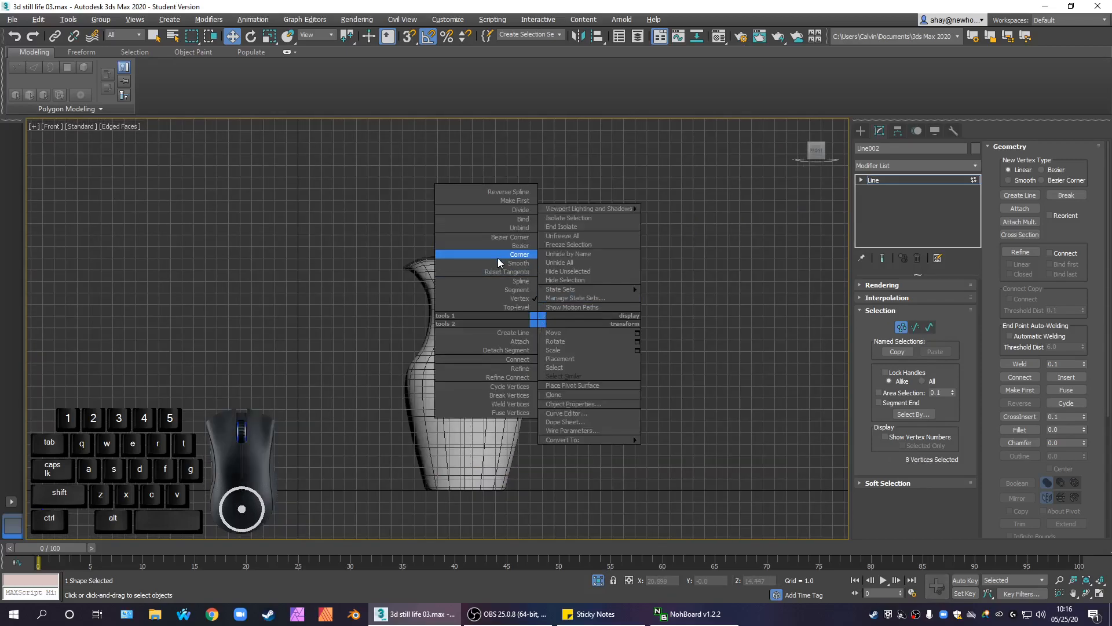
click(515, 255)
click(589, 370)
Step: Reposition the three lowest vertices of the handle line so it meets the jug's belly and flicks outward at the end
scroll(589, 366, up, 5)
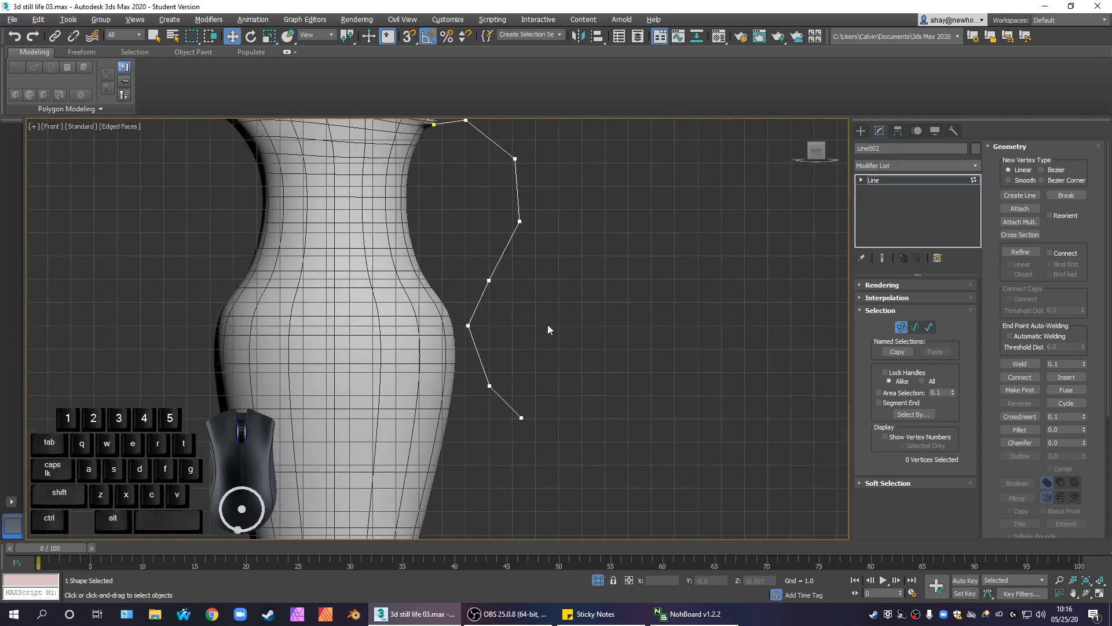
drag(458, 311, 498, 369)
click(489, 385)
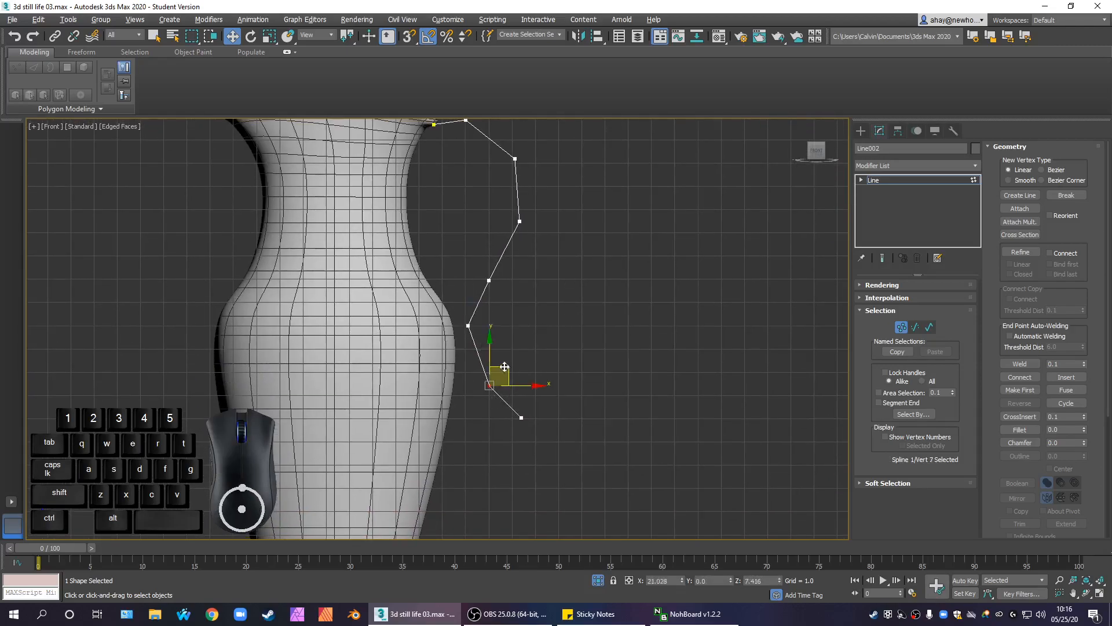
click(468, 326)
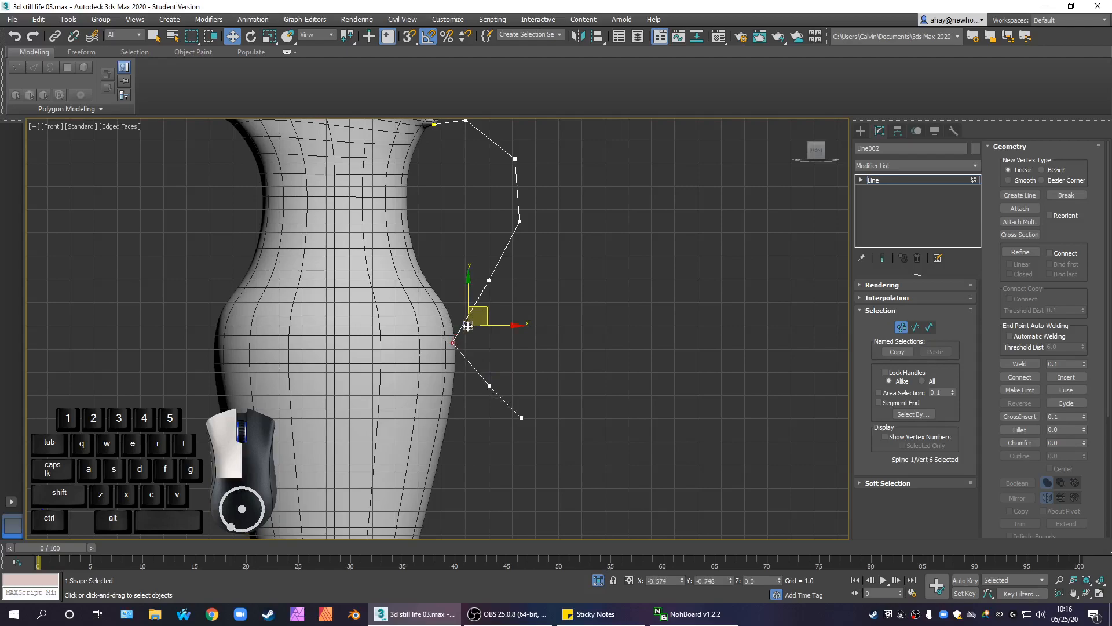
click(490, 385)
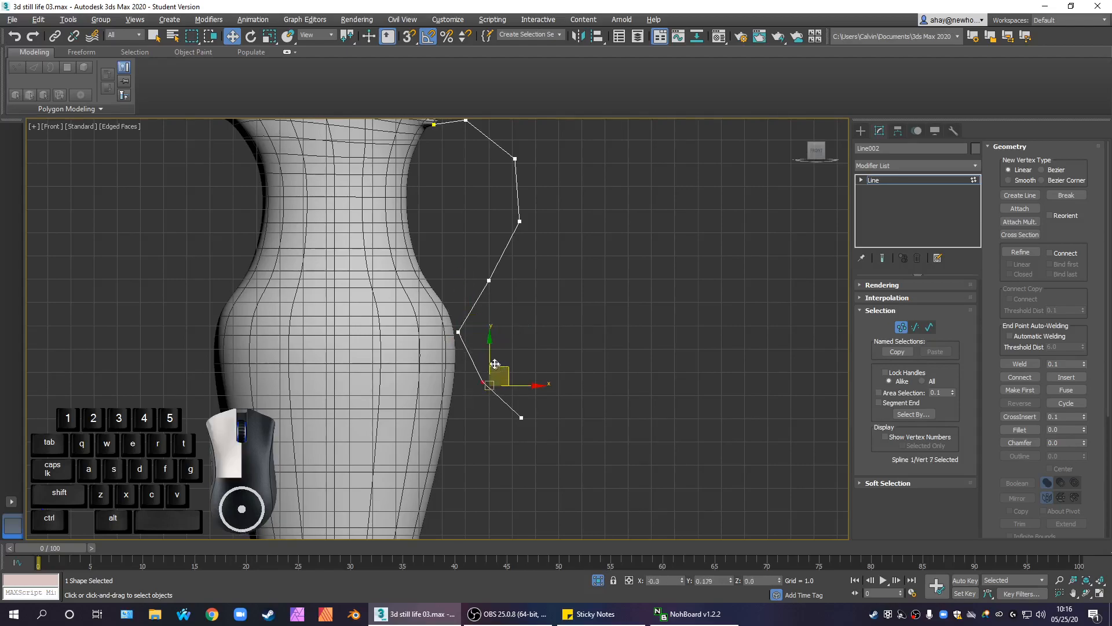
click(550, 446)
click(522, 417)
drag(526, 404, 511, 405)
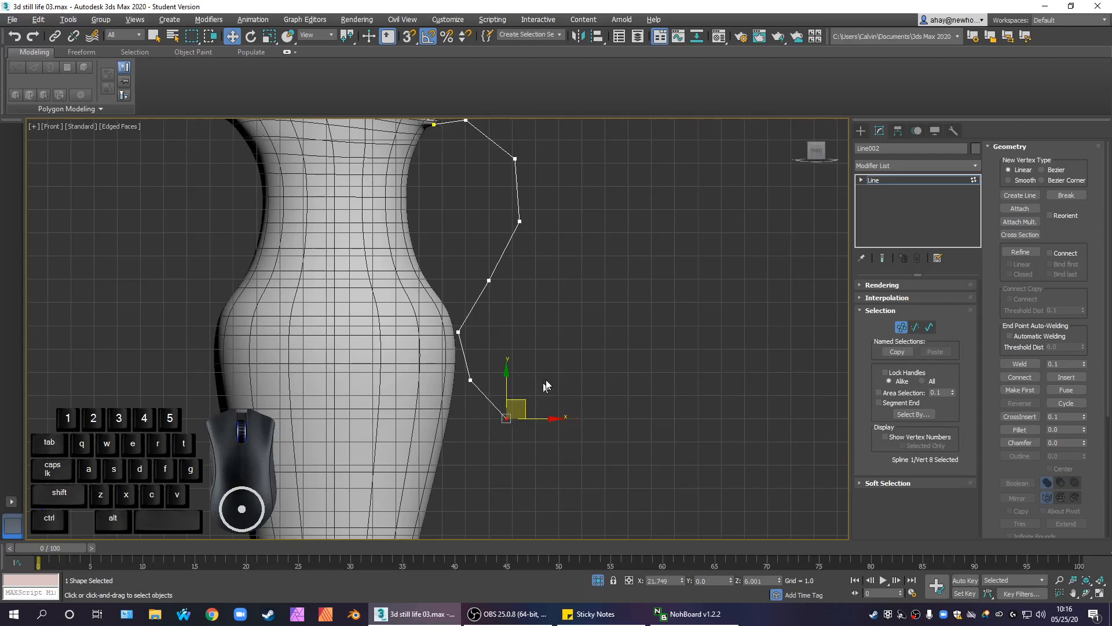
Step: Reposition the first two vertices of the handle line so it leaves the ledge beneath the rim horizontally
scroll(510, 399, down, 5)
key(alt+w)
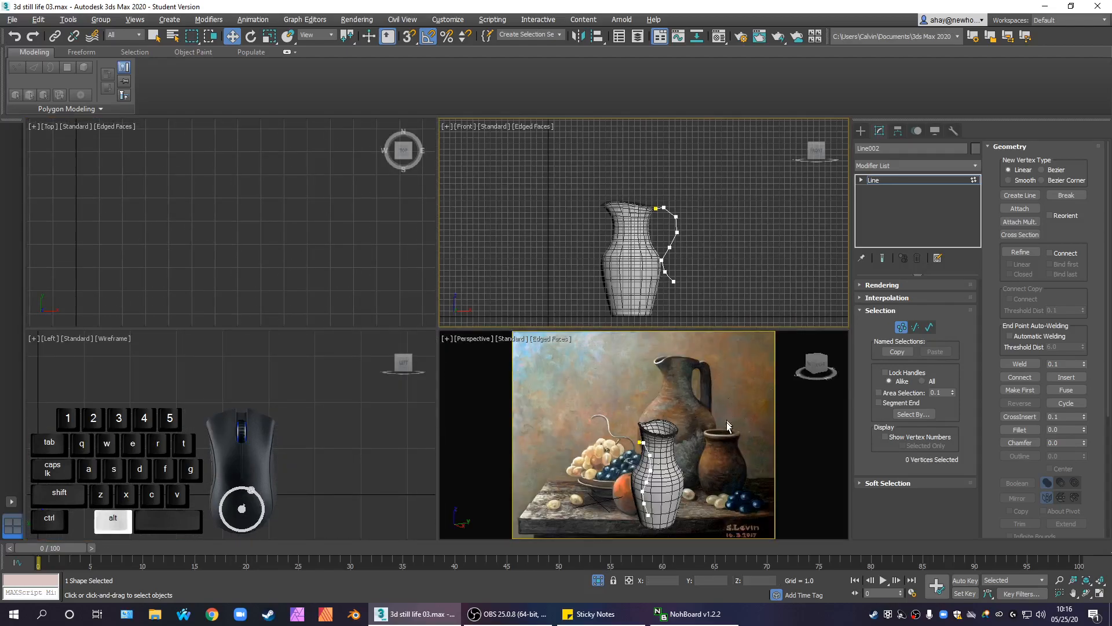
key(alt+w)
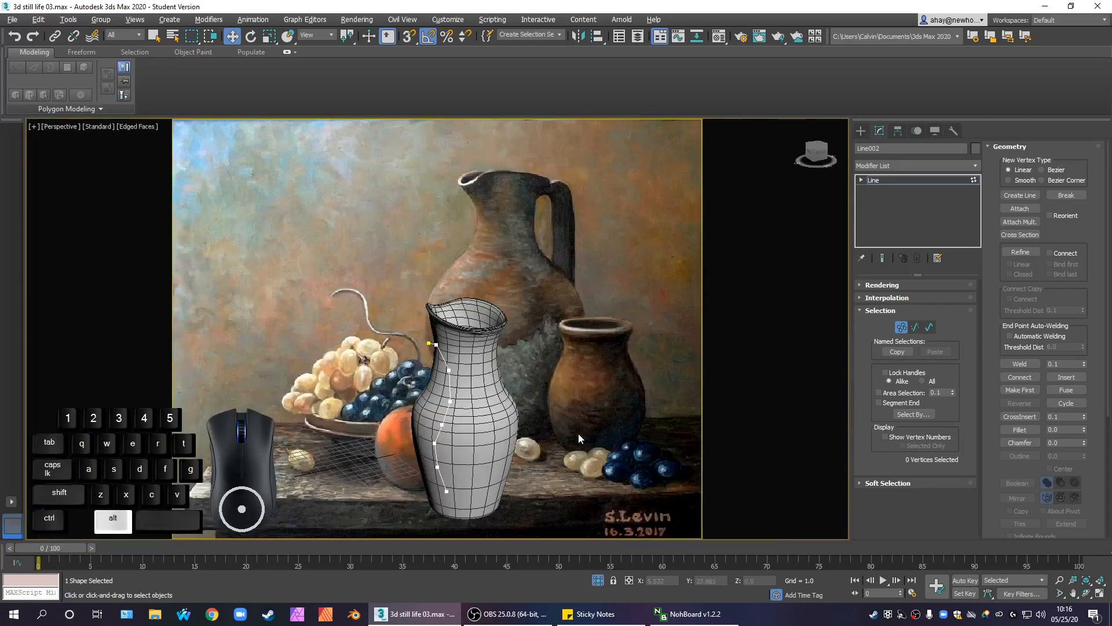
key(alt+w)
middle_drag(702, 233, 692, 186)
key(alt+w)
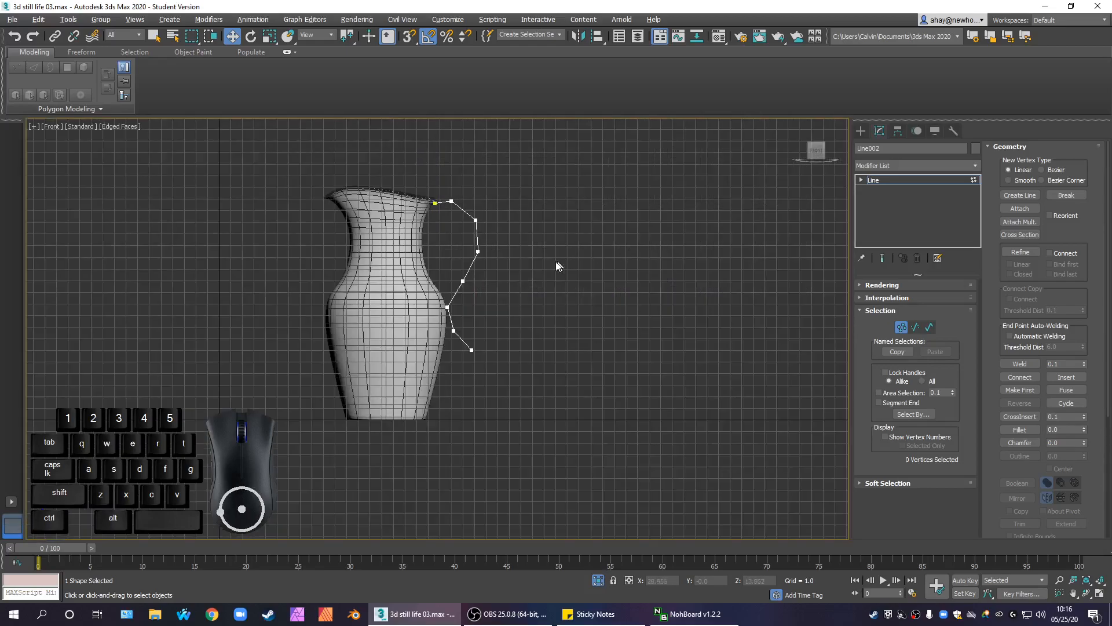
scroll(497, 293, up, 4)
middle_drag(448, 330, 468, 417)
scroll(414, 375, up, 1)
scroll(418, 375, down, 2)
scroll(446, 297, up, 8)
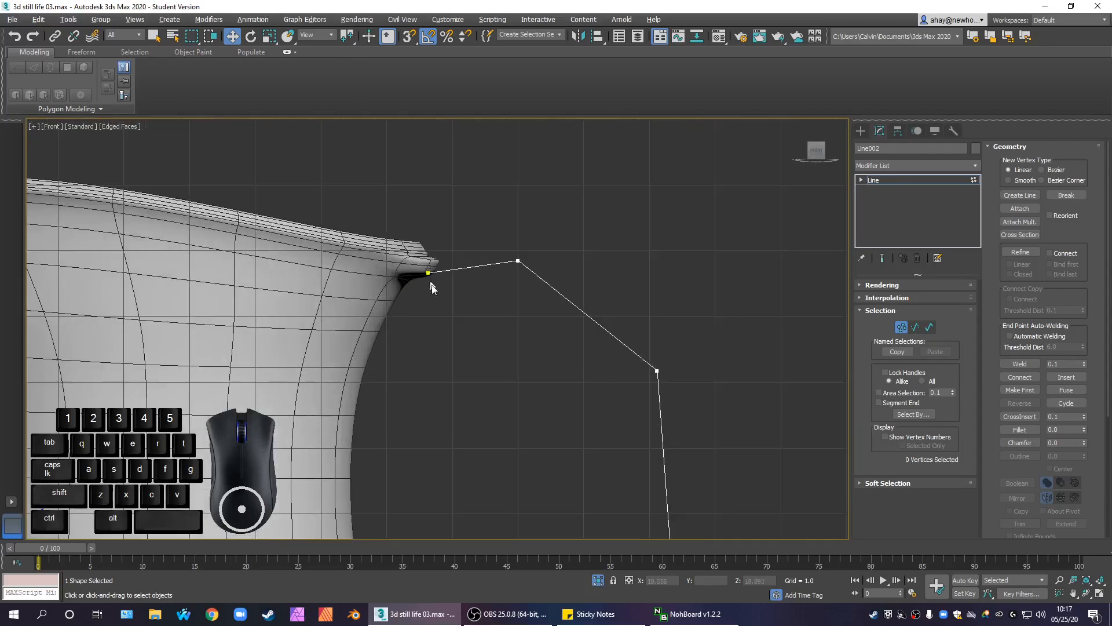
drag(442, 285, 445, 235)
drag(492, 206, 545, 230)
Step: Adjust the outer bend of the handle line and shift the vertex above the belly closer to the jug
middle_drag(613, 273, 563, 213)
scroll(562, 213, down, 3)
drag(559, 244, 660, 427)
scroll(607, 310, down, 3)
drag(627, 309, 622, 299)
drag(613, 386, 582, 360)
click(641, 328)
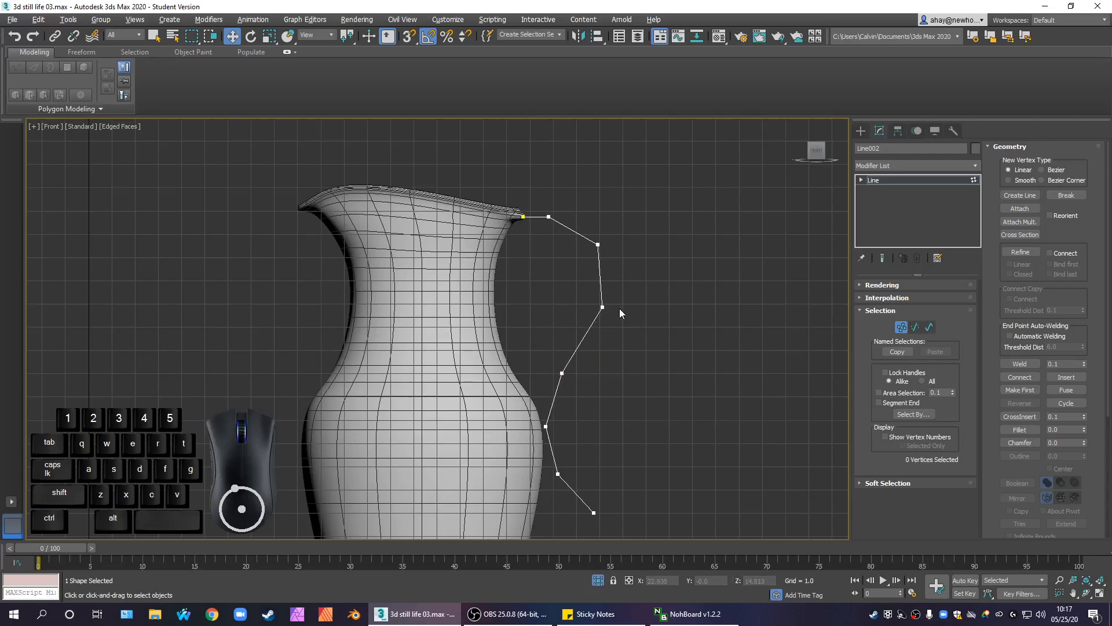
Step: Convert all eight vertices of the handle line to Smooth
scroll(467, 268, up, 2)
scroll(452, 244, down, 2)
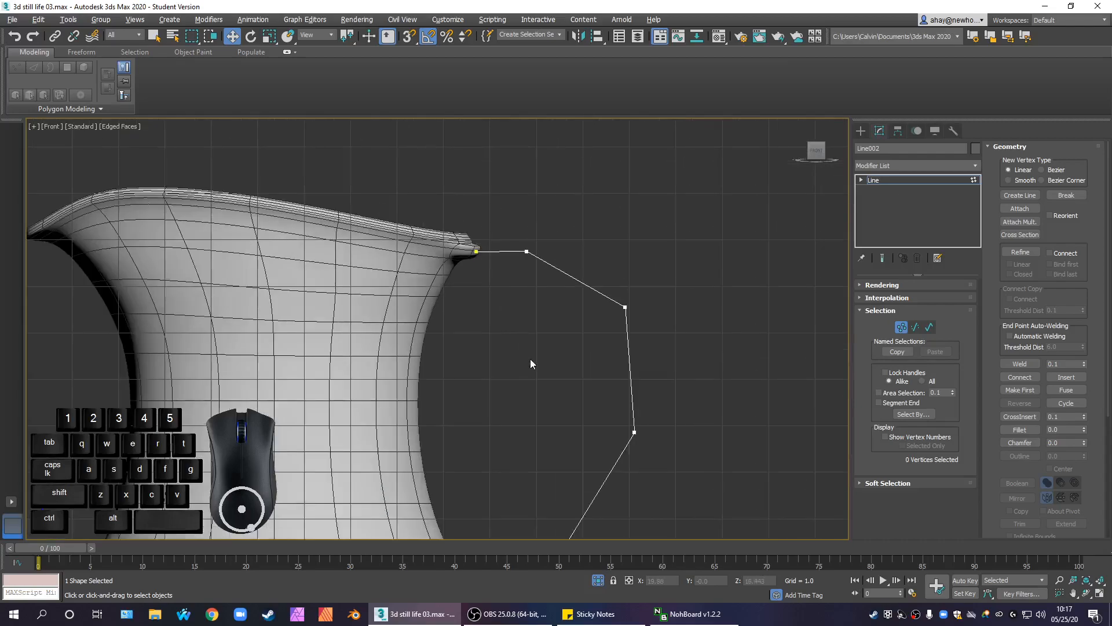
scroll(516, 261, down, 3)
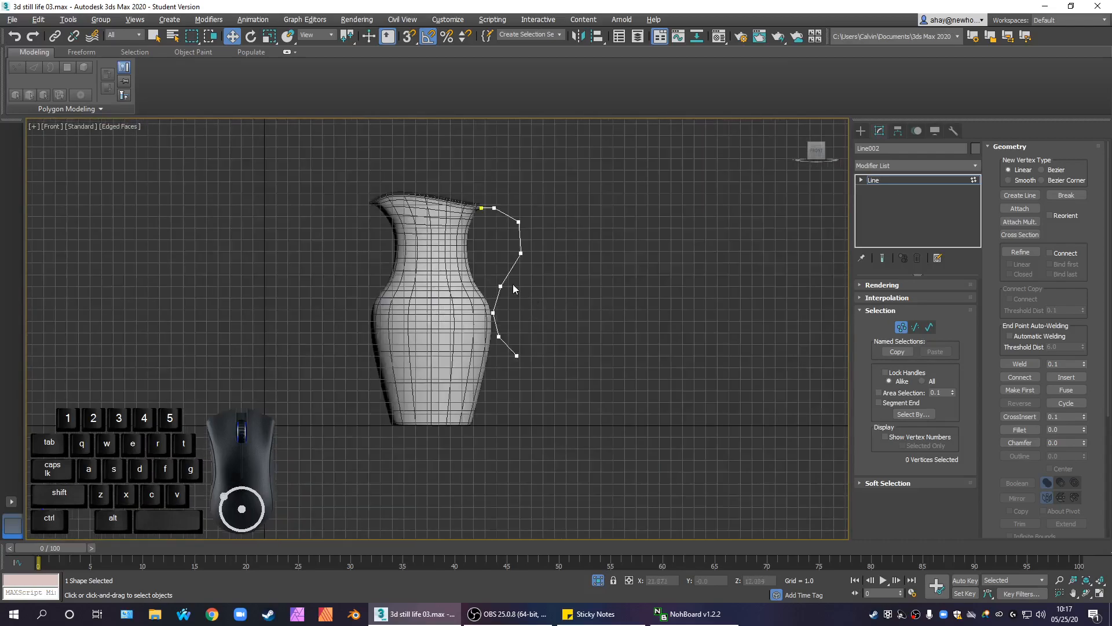
drag(562, 387, 454, 146)
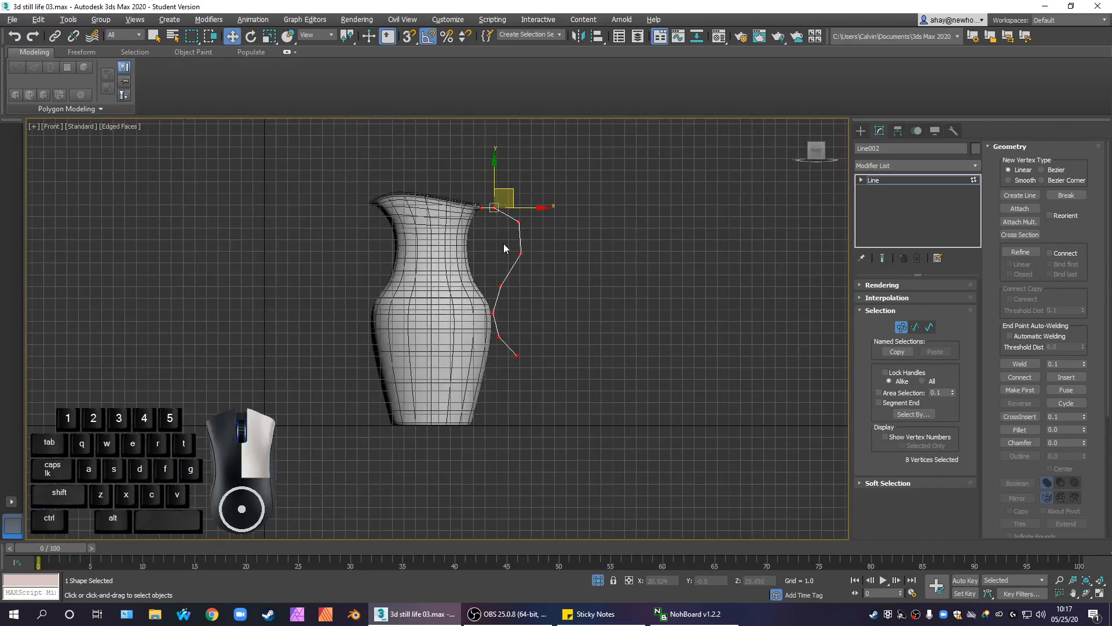
right_click(502, 241)
click(469, 184)
Step: Reposition vertices along the smoothed handle line to round its upper bend and refine the curve down to the belly
scroll(518, 269, up, 3)
scroll(468, 189, up, 3)
click(471, 215)
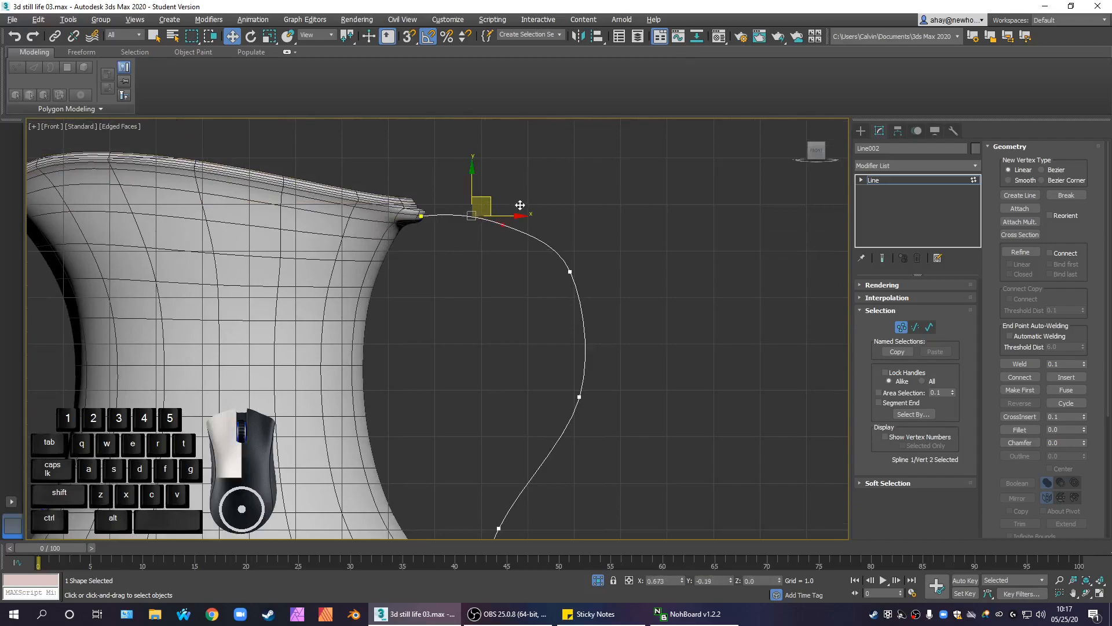
click(571, 271)
drag(580, 256, 586, 270)
middle_drag(599, 377, 554, 287)
scroll(554, 287, down, 4)
drag(506, 286, 574, 336)
drag(562, 279, 561, 288)
drag(469, 333, 514, 360)
click(511, 258)
Step: Move the handle line's first vertex onto the ledge's outer end beneath the rim, and leave vertex editing
scroll(503, 213, up, 3)
scroll(432, 213, up, 3)
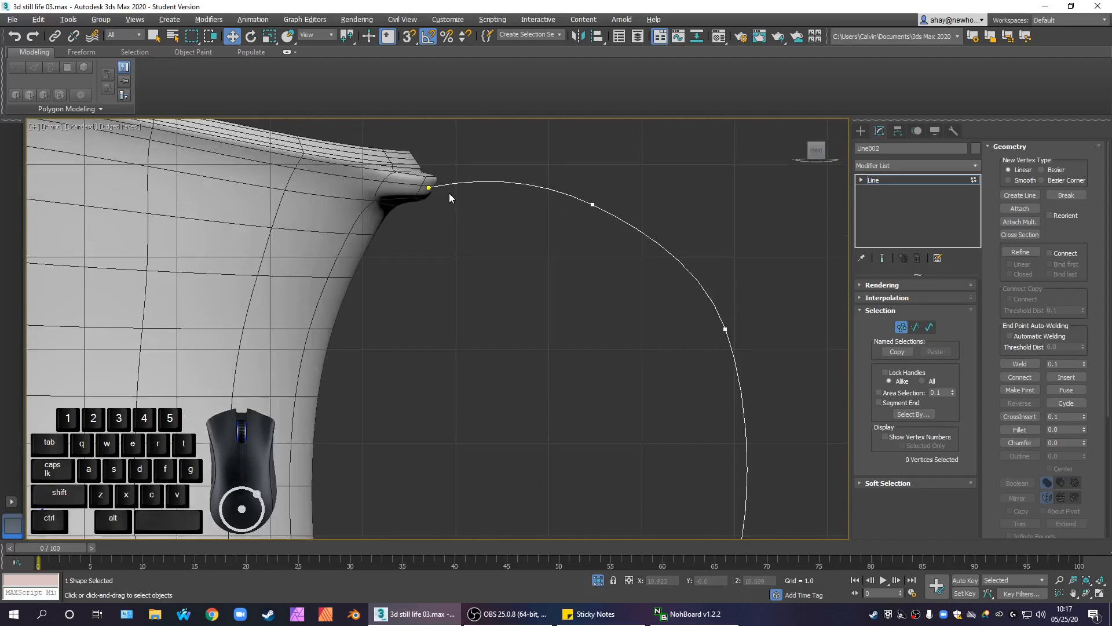
middle_drag(450, 195, 442, 234)
drag(383, 221, 487, 267)
drag(440, 207, 452, 205)
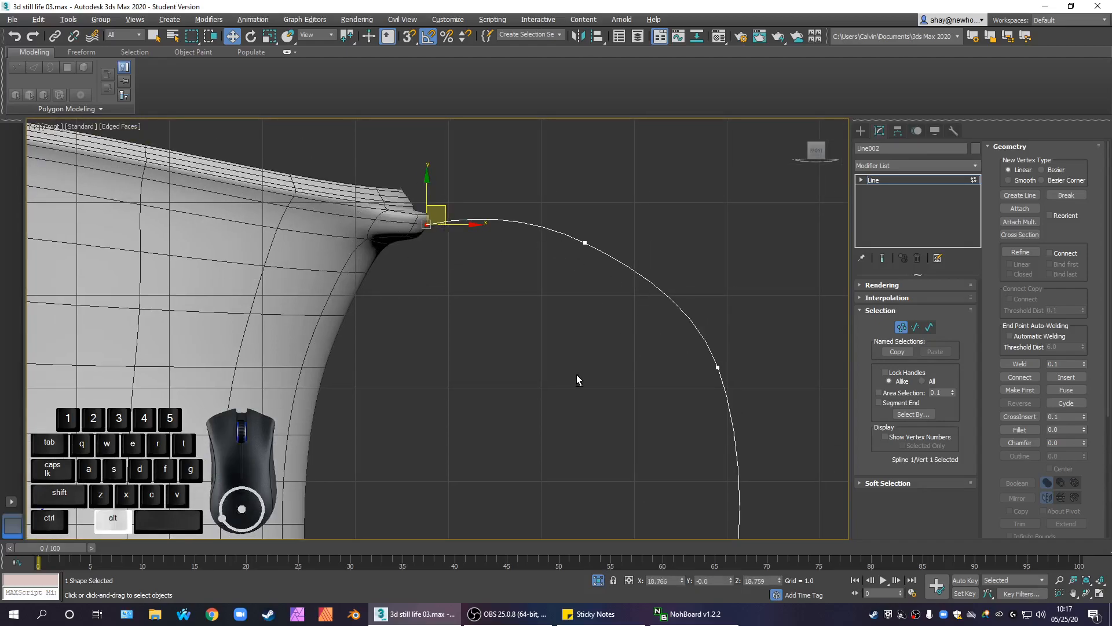
key(alt+w)
middle_drag(677, 412, 660, 393)
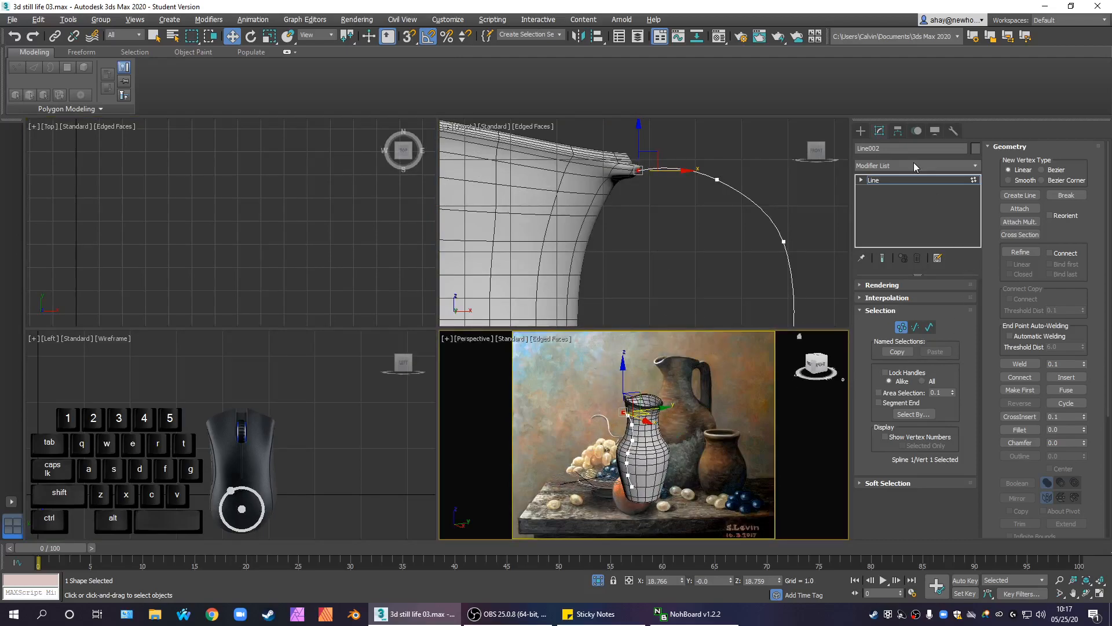
click(901, 180)
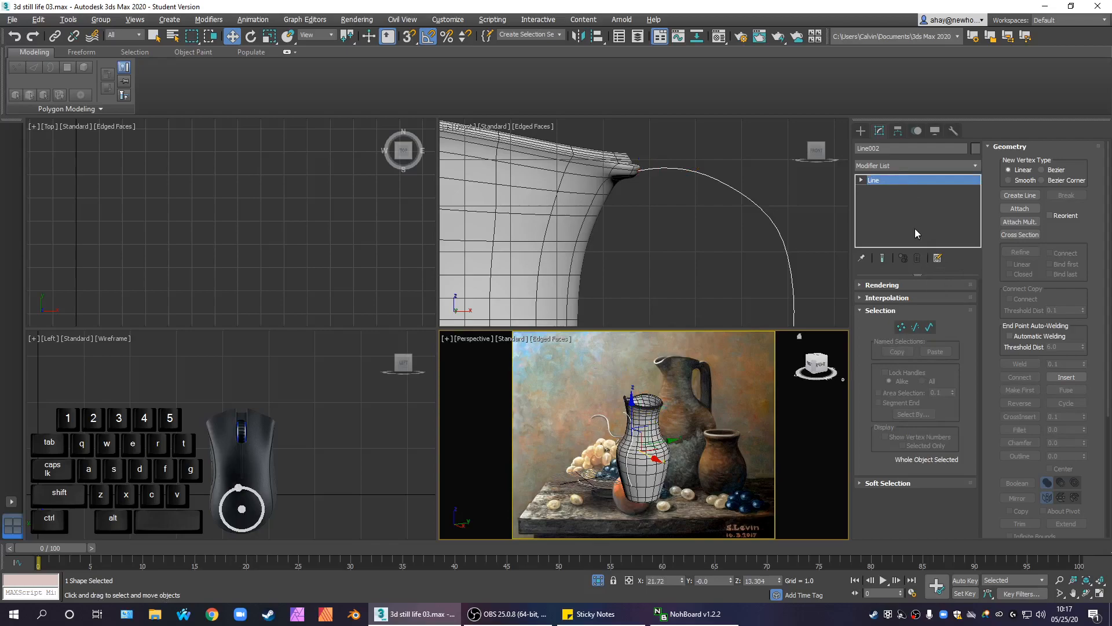
Step: Select the four polygons on the ledge's end face at polygon level in the jug's upper Edit Poly modifier
click(570, 227)
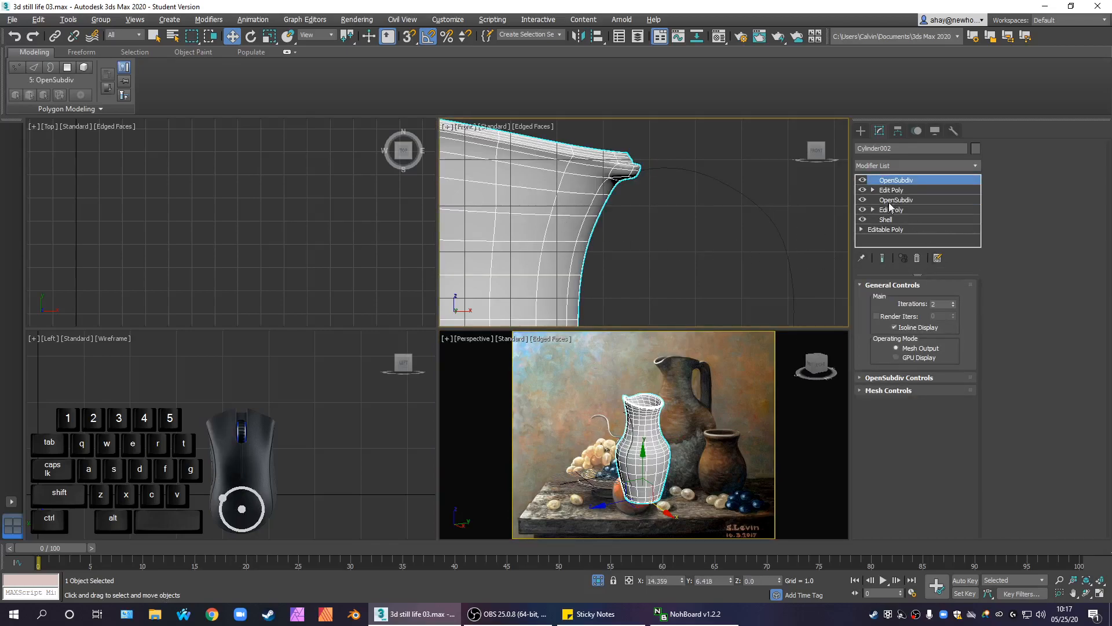
click(896, 190)
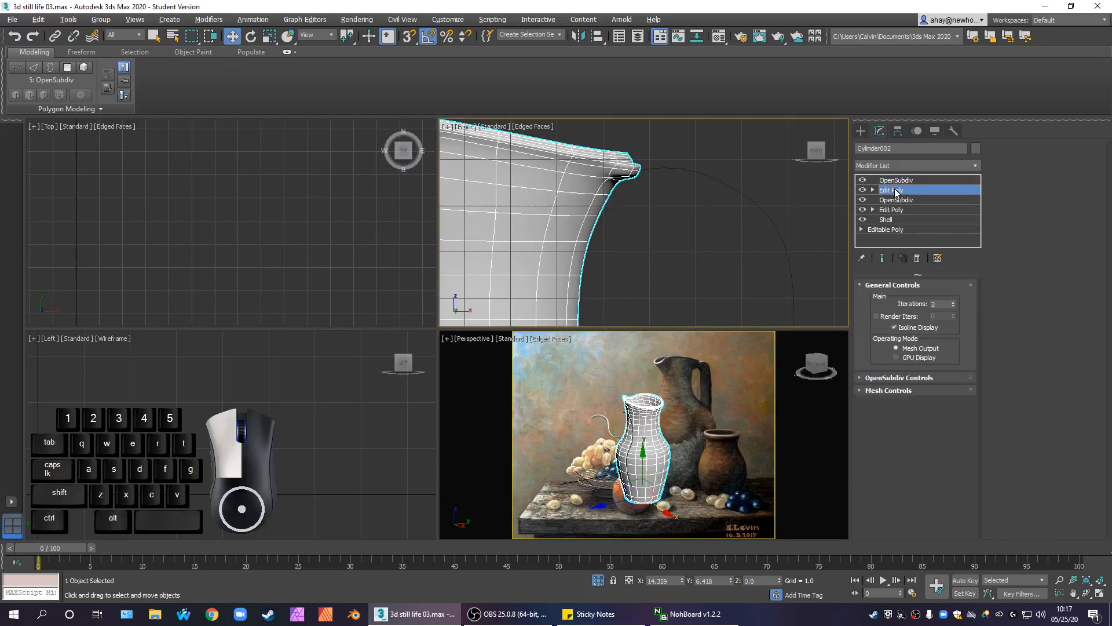
click(929, 376)
key(alt+w)
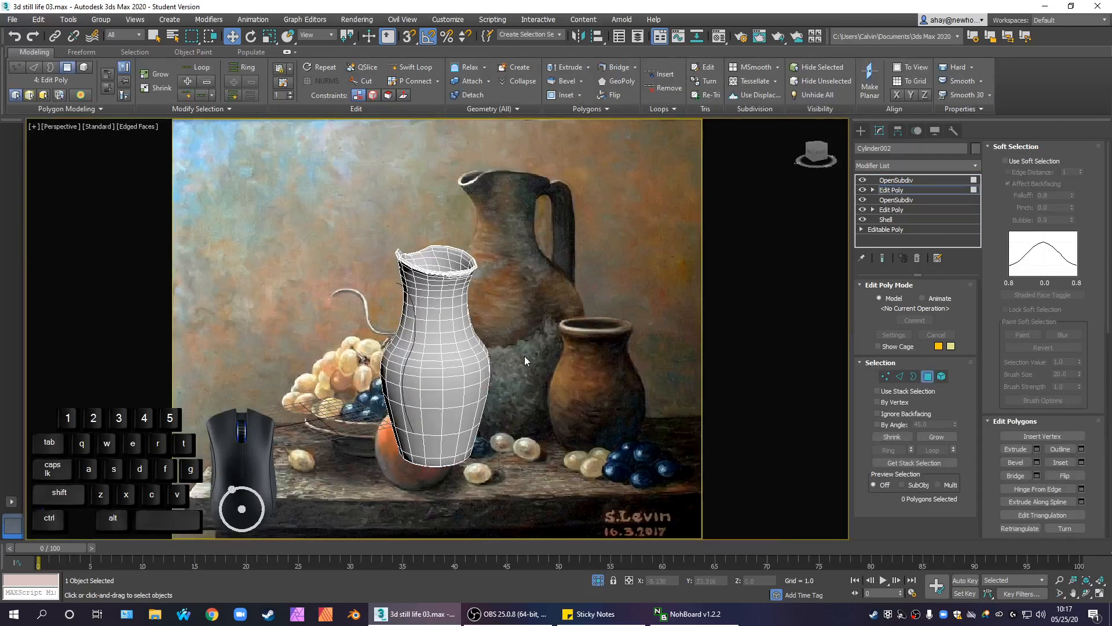
alt+middle_drag(525, 356, 568, 307)
scroll(464, 249, up, 5)
alt+middle_drag(486, 369, 597, 354)
ctrl+click(430, 429)
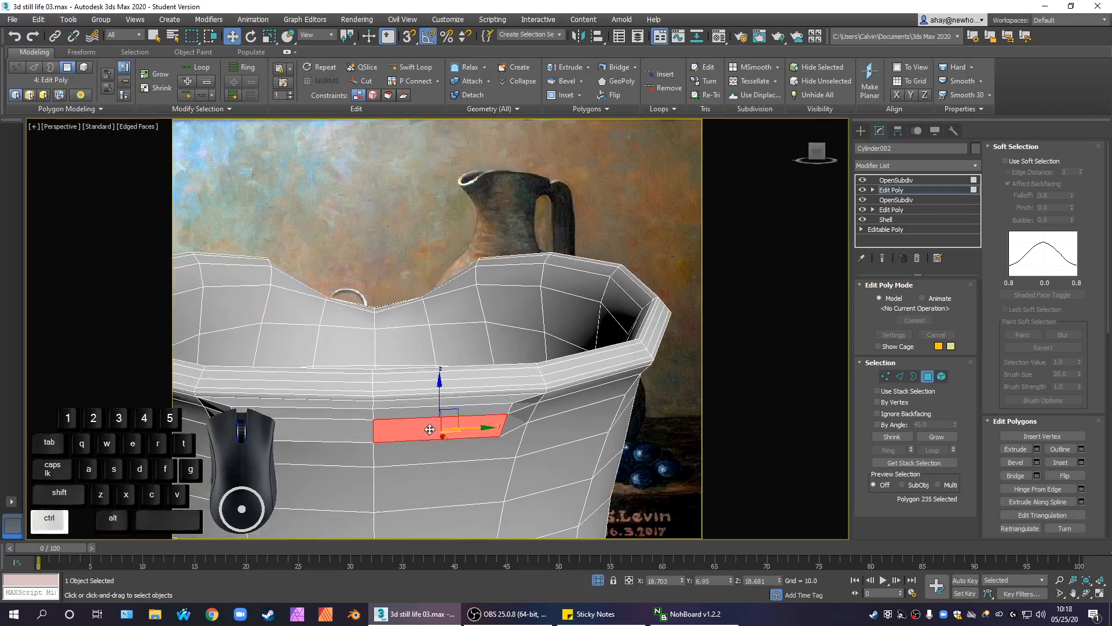
ctrl+click(416, 413)
ctrl+click(346, 415)
ctrl+click(368, 440)
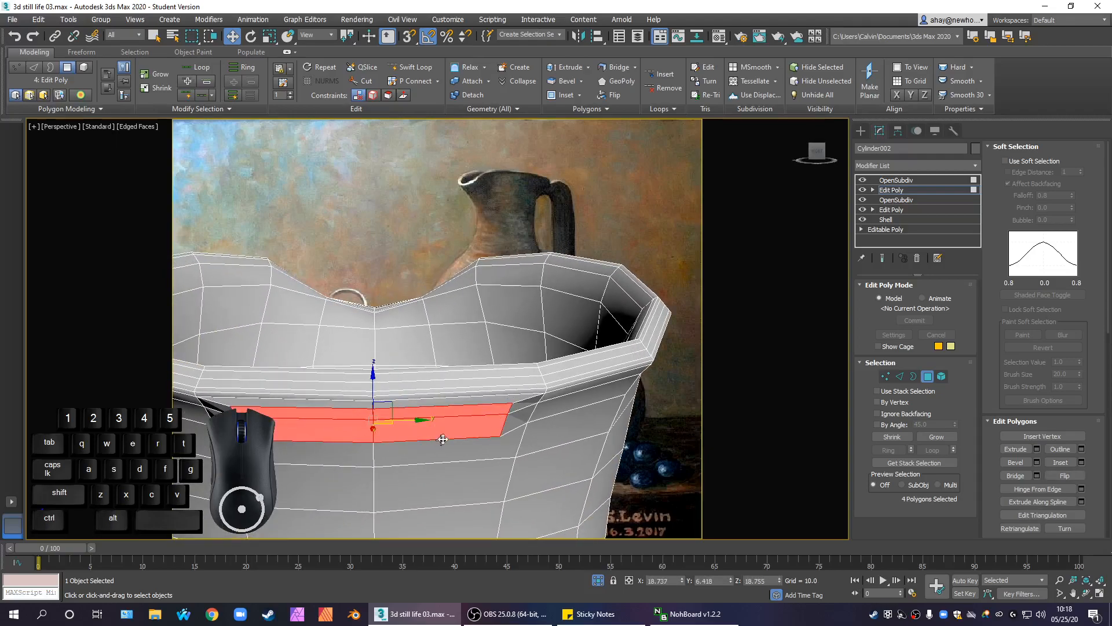
Step: Rotate the four selected ledge polygons slightly in the front view to align them with the start of the handle line
key(alt+w)
middle_drag(638, 199, 620, 262)
scroll(597, 214, up, 2)
scroll(612, 209, up, 2)
key(e)
drag(609, 207, 599, 189)
key(e)
key(w)
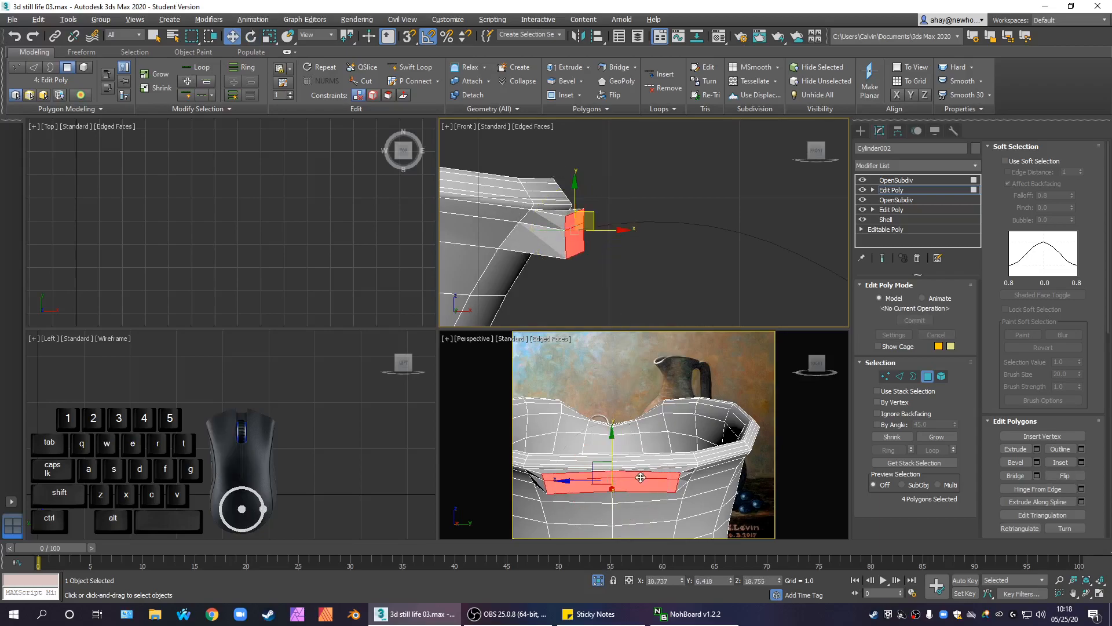
scroll(648, 452, down, 4)
alt+middle_drag(648, 453, 740, 432)
scroll(609, 403, up, 4)
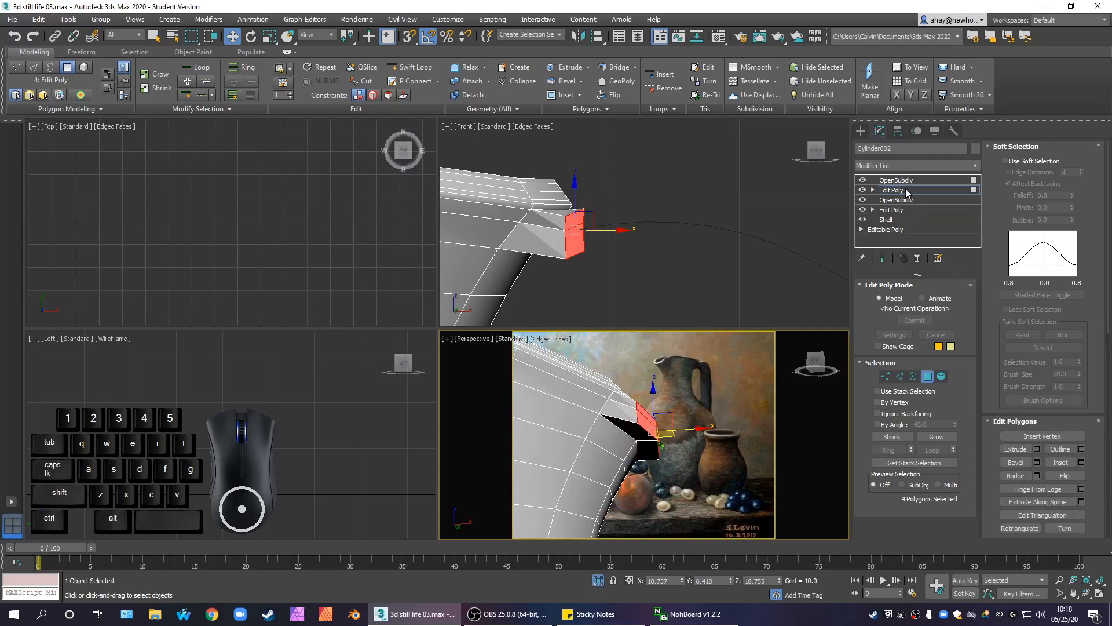
Step: Examine the smoothed ledge beneath the jug's rim from several angles at the top OpenSubdiv level
click(892, 190)
click(913, 180)
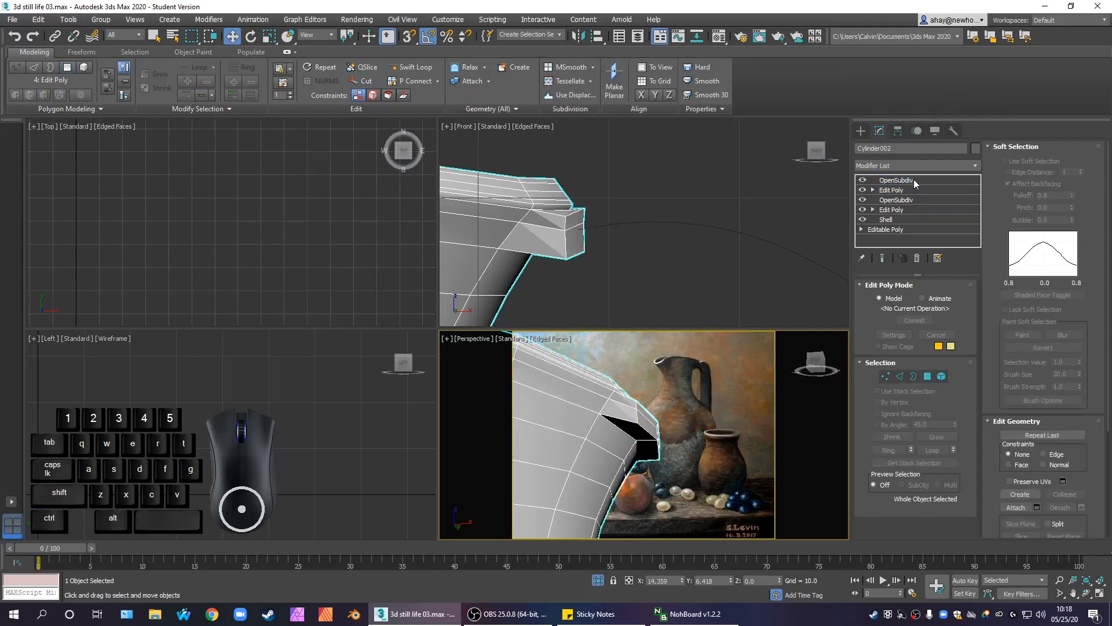
alt+middle_drag(620, 492, 632, 501)
scroll(632, 501, down, 5)
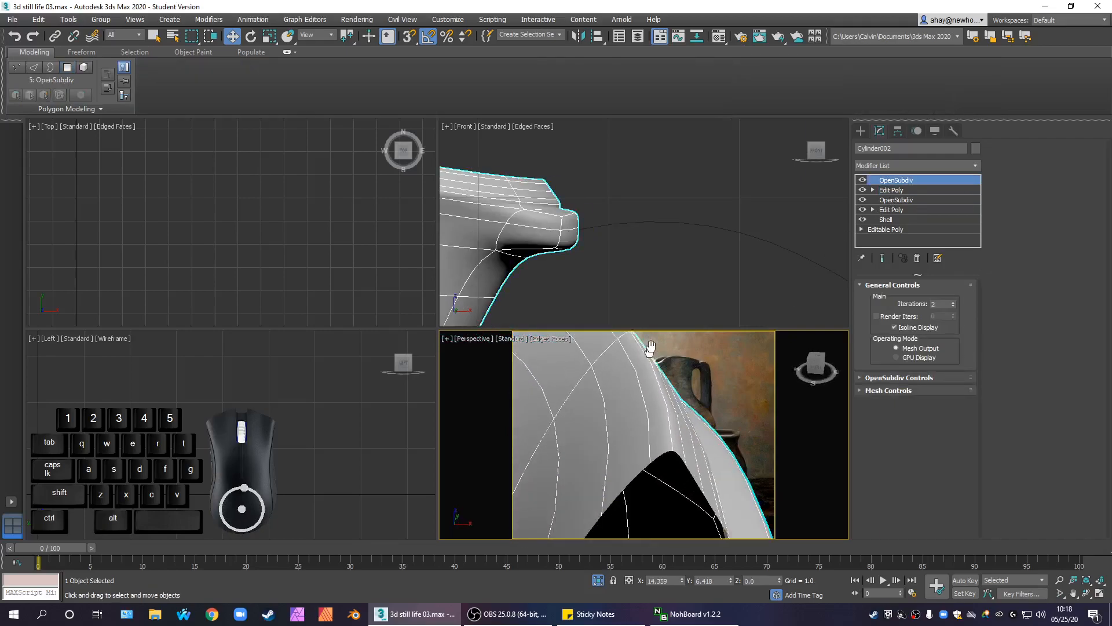
alt+middle_drag(683, 397, 670, 419)
scroll(634, 391, down, 3)
scroll(642, 393, up, 3)
scroll(641, 345, up, 2)
middle_drag(640, 345, 637, 388)
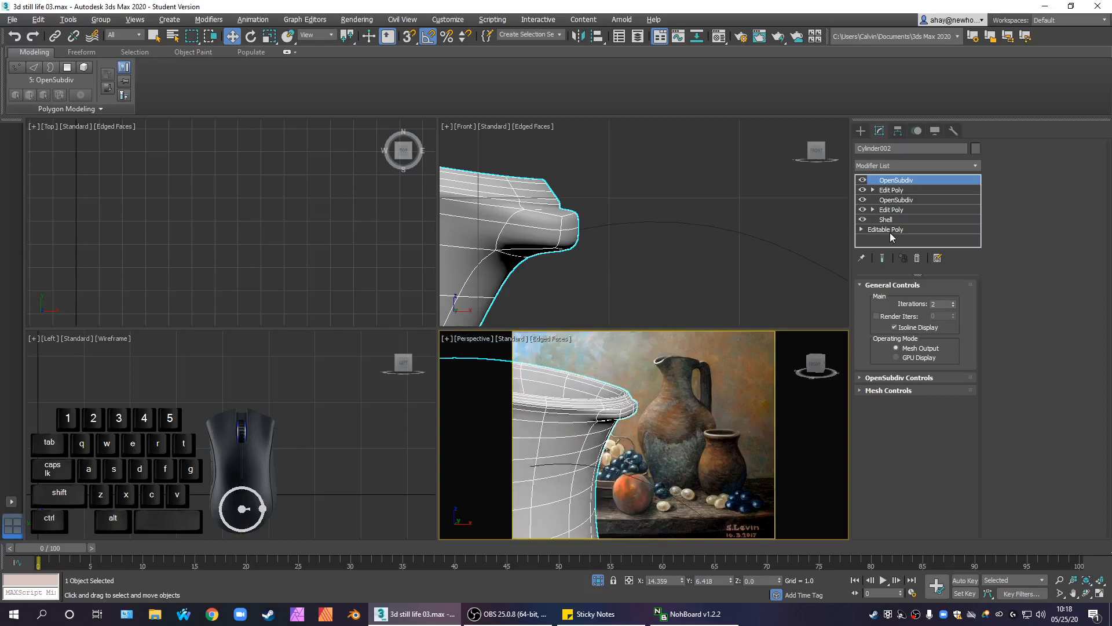
Step: Select the four polygons on the ledge's end face at polygon level in the upper Edit Poly modifier
click(909, 191)
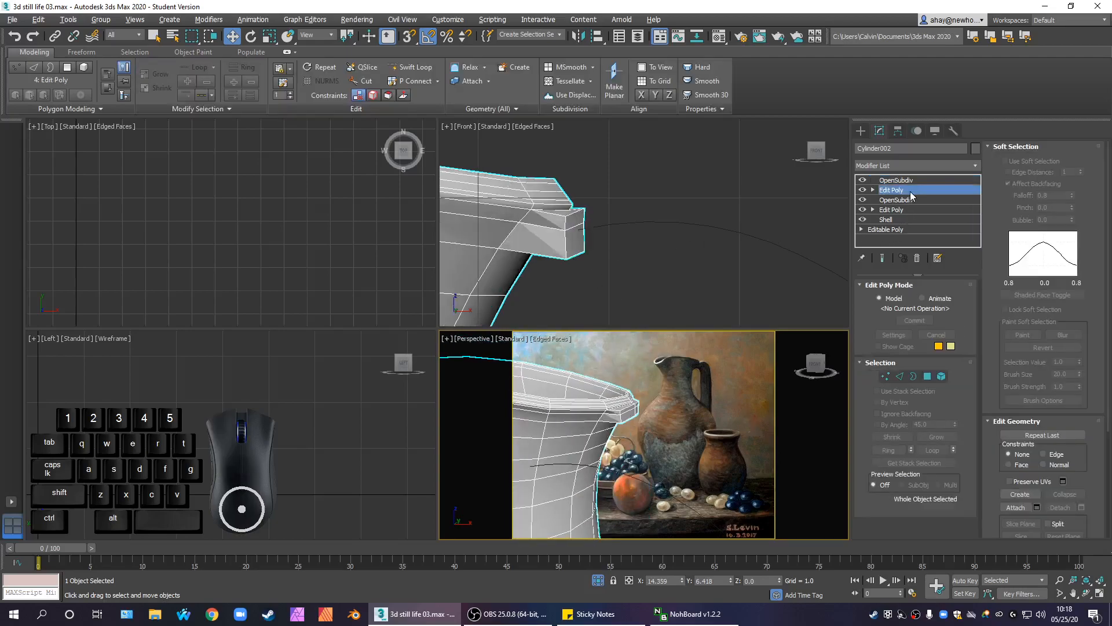
click(929, 376)
drag(571, 203, 650, 258)
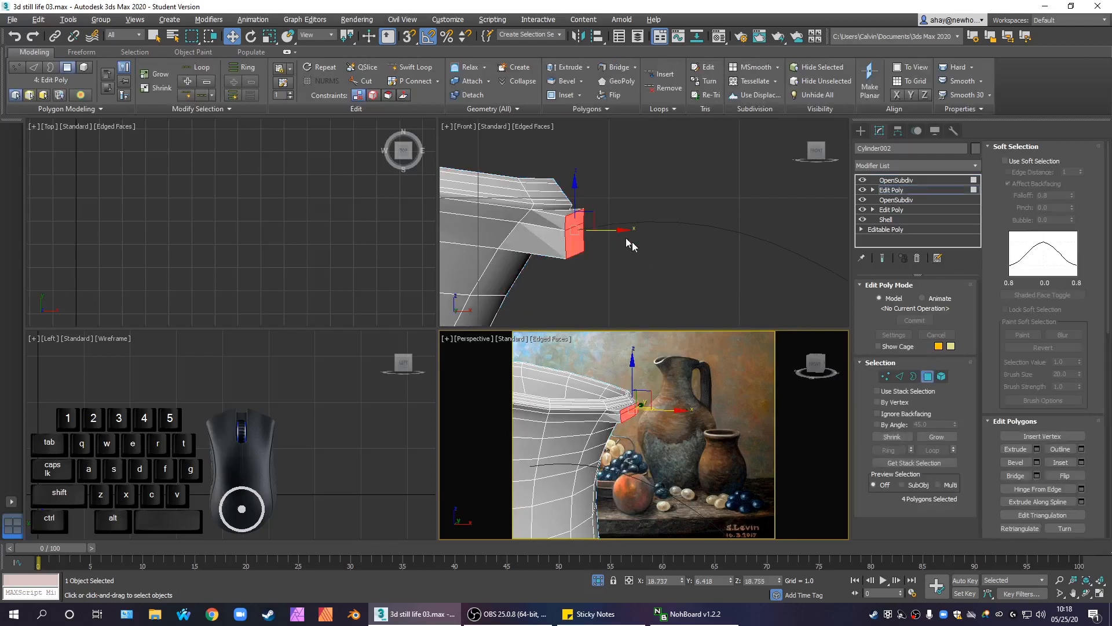
alt+middle_drag(679, 426, 619, 399)
scroll(659, 441, down, 2)
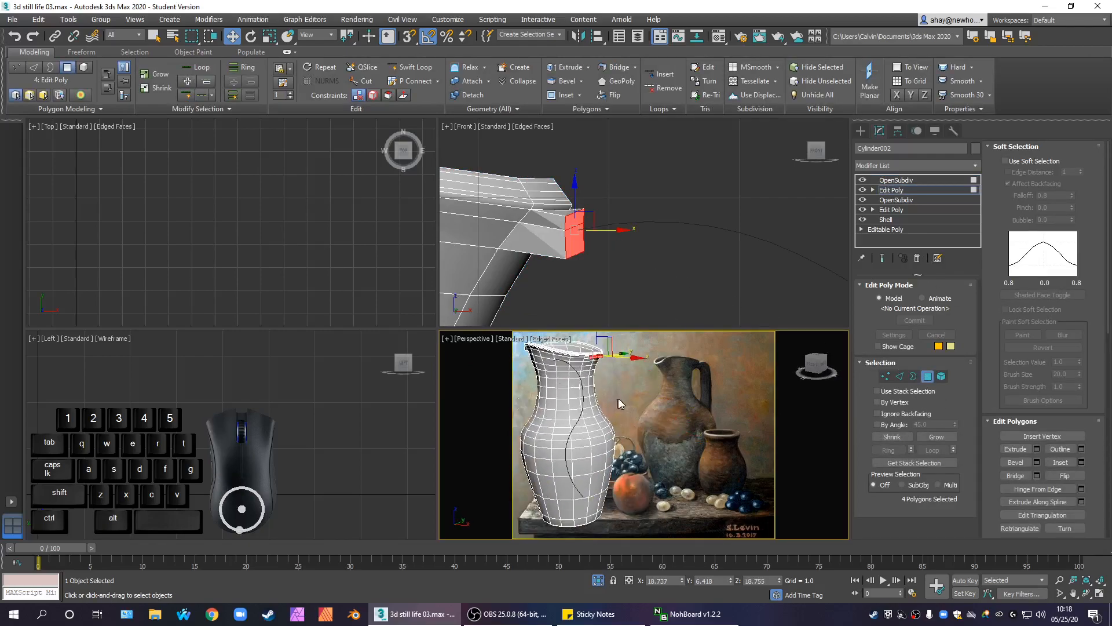
Step: Move the handle line along Y in the top view to line it up with the middle of the ledge
click(860, 130)
click(591, 385)
scroll(342, 260, down, 4)
middle_drag(325, 245, 306, 291)
scroll(353, 218, up, 3)
drag(368, 240, 367, 174)
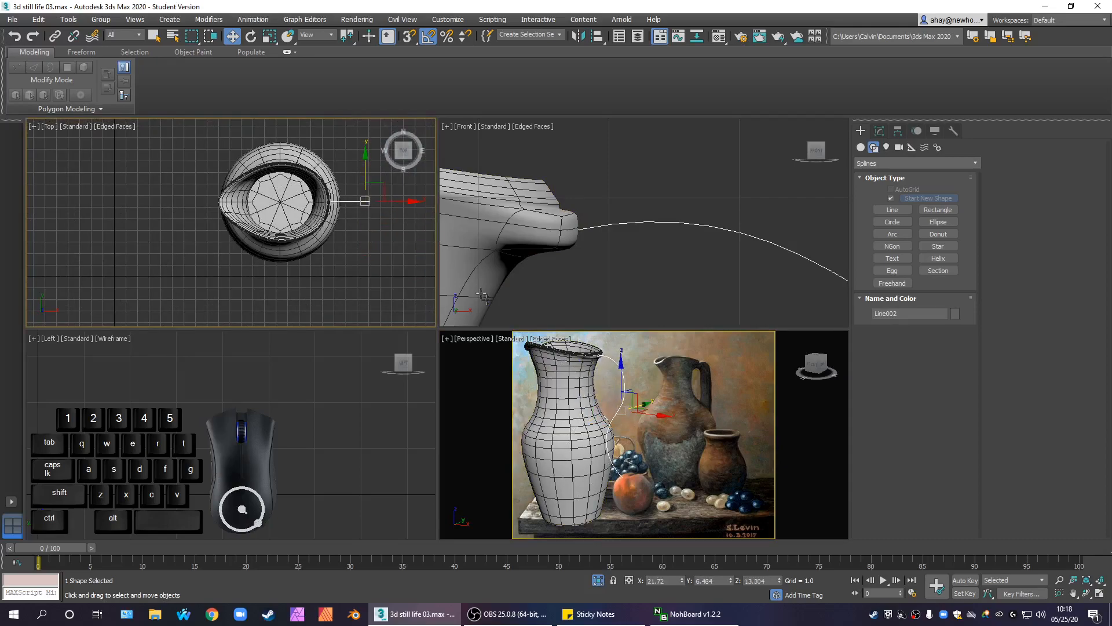
click(672, 408)
scroll(619, 360, up, 6)
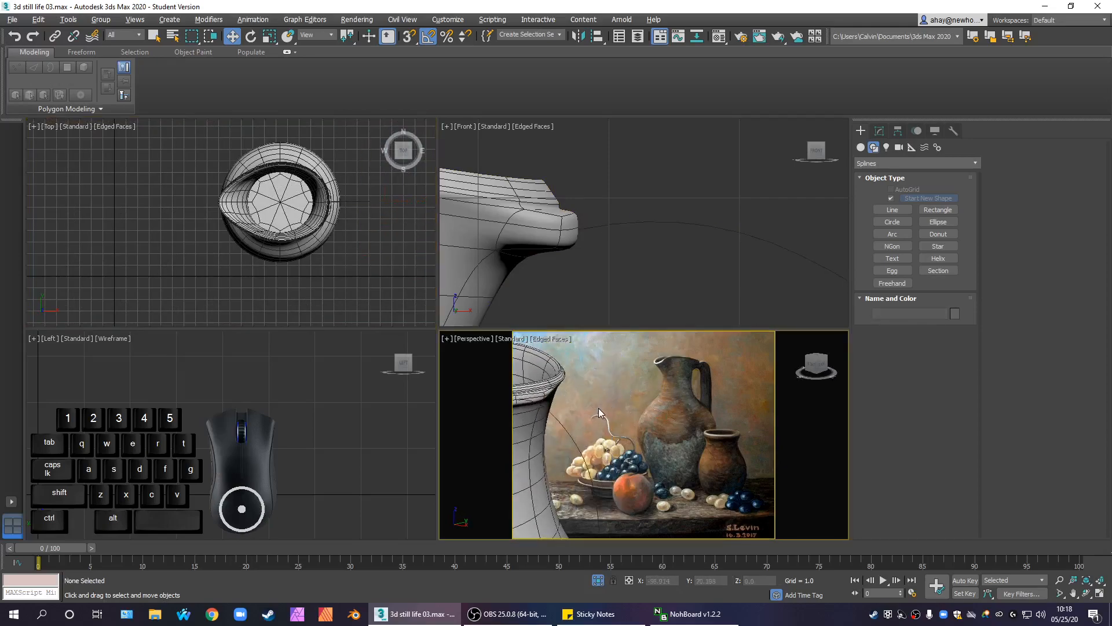
scroll(655, 410, up, 4)
scroll(643, 436, down, 4)
click(638, 410)
scroll(614, 406, up, 2)
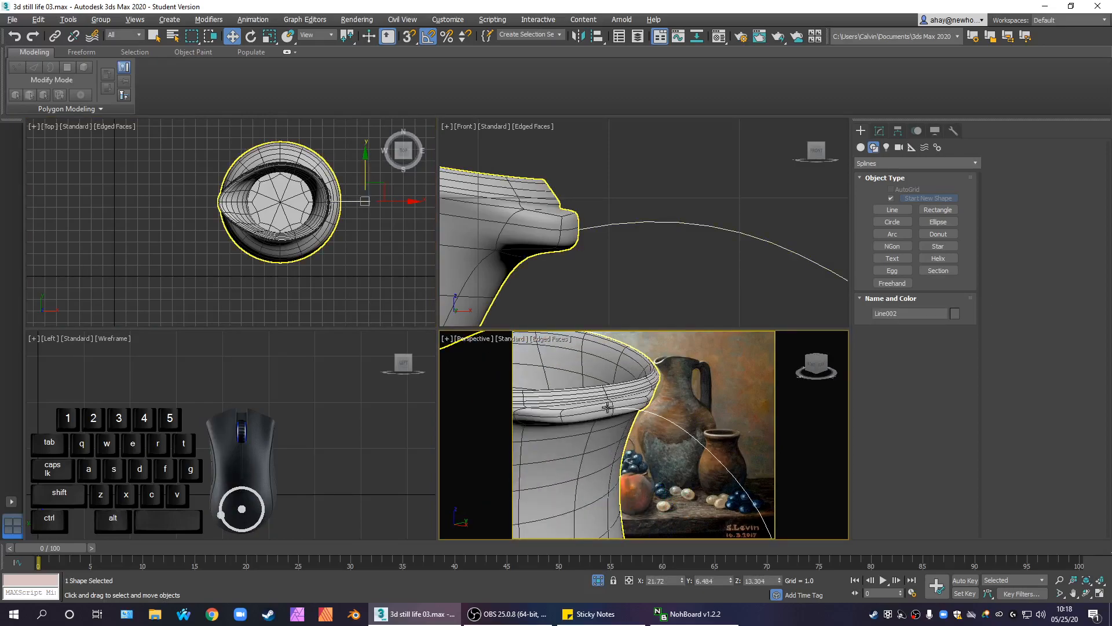
Step: Set the handle line's Y position to 6.418, taken from the middle vertex on the ledge's end face
click(654, 409)
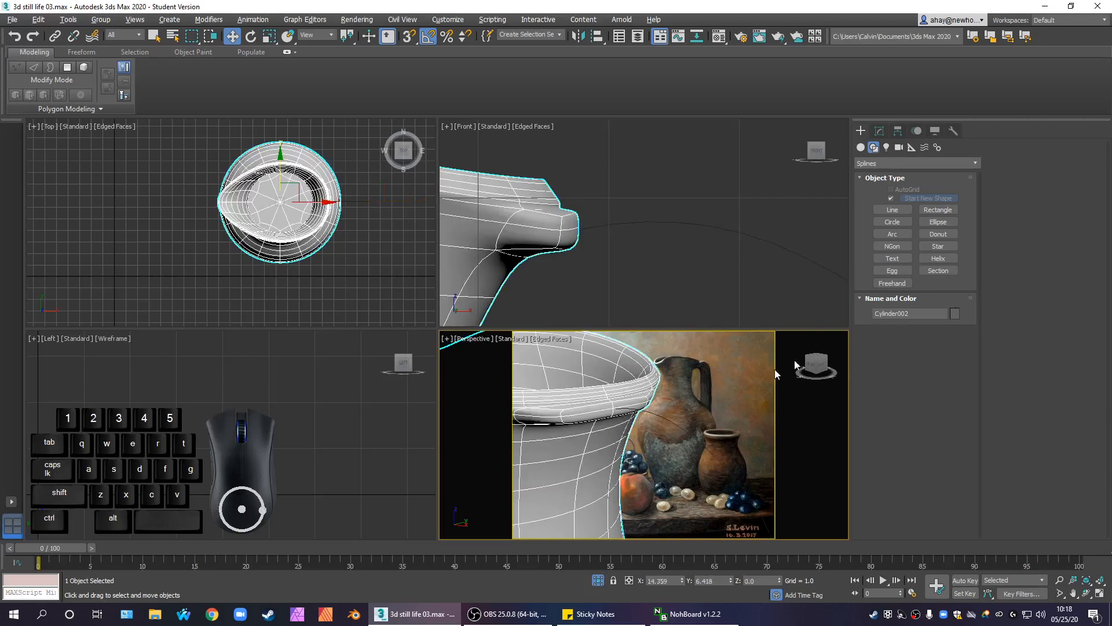
click(880, 133)
click(907, 190)
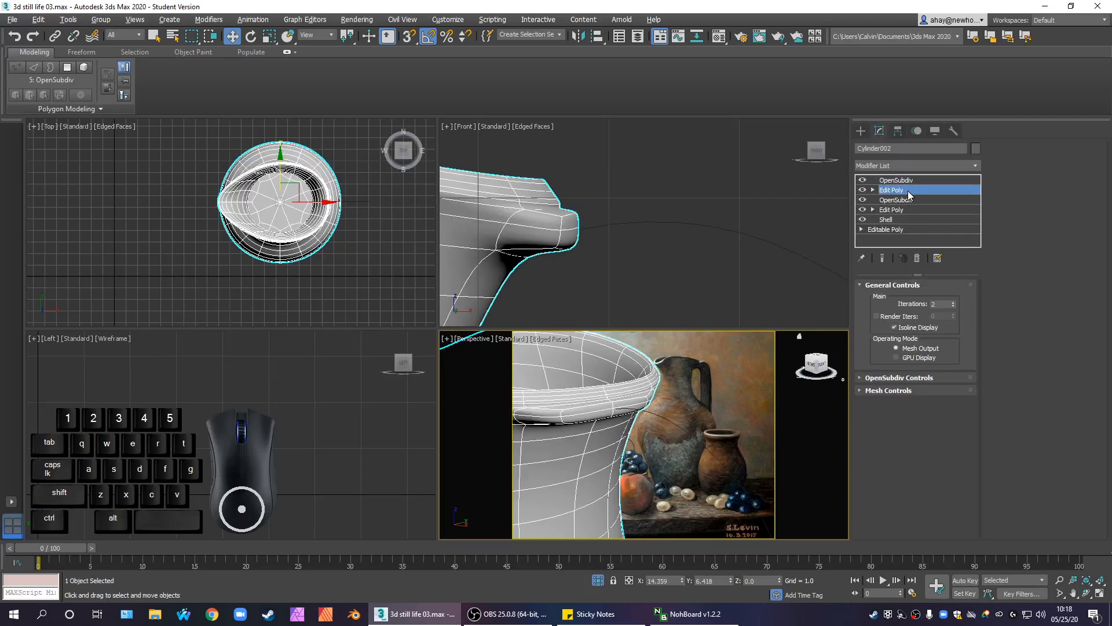
click(887, 375)
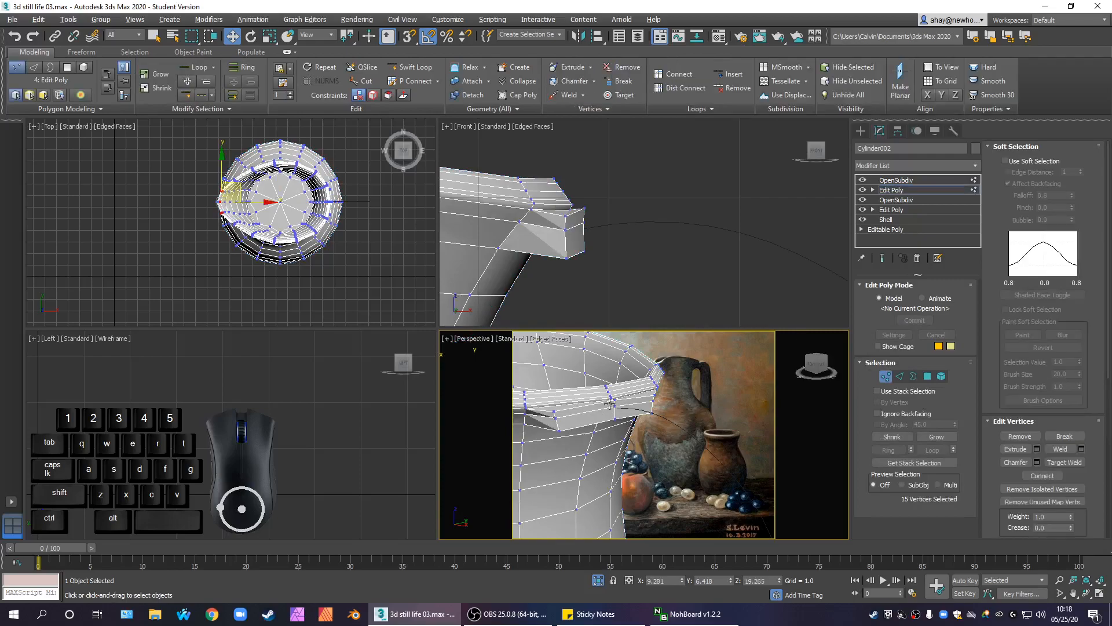
click(616, 405)
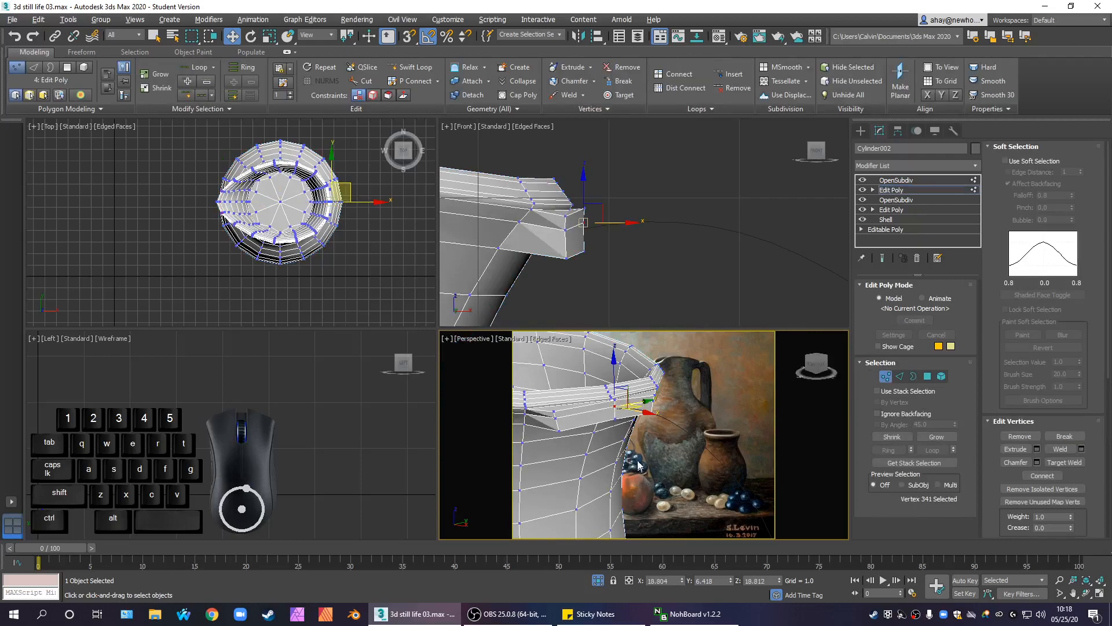
click(708, 582)
click(862, 131)
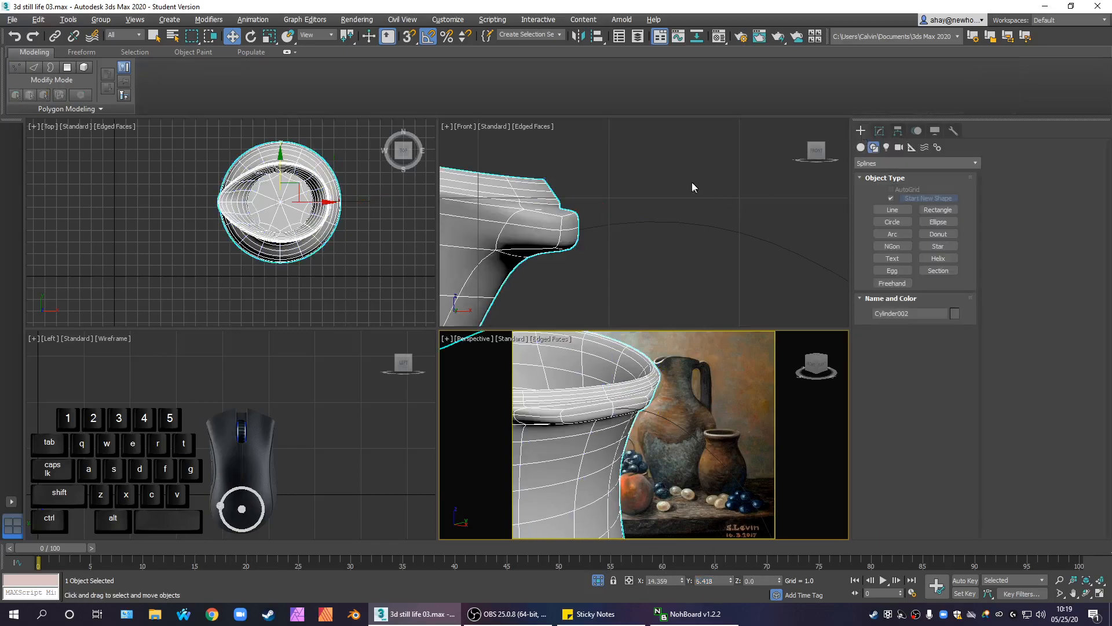
click(724, 229)
drag(719, 582, 708, 582)
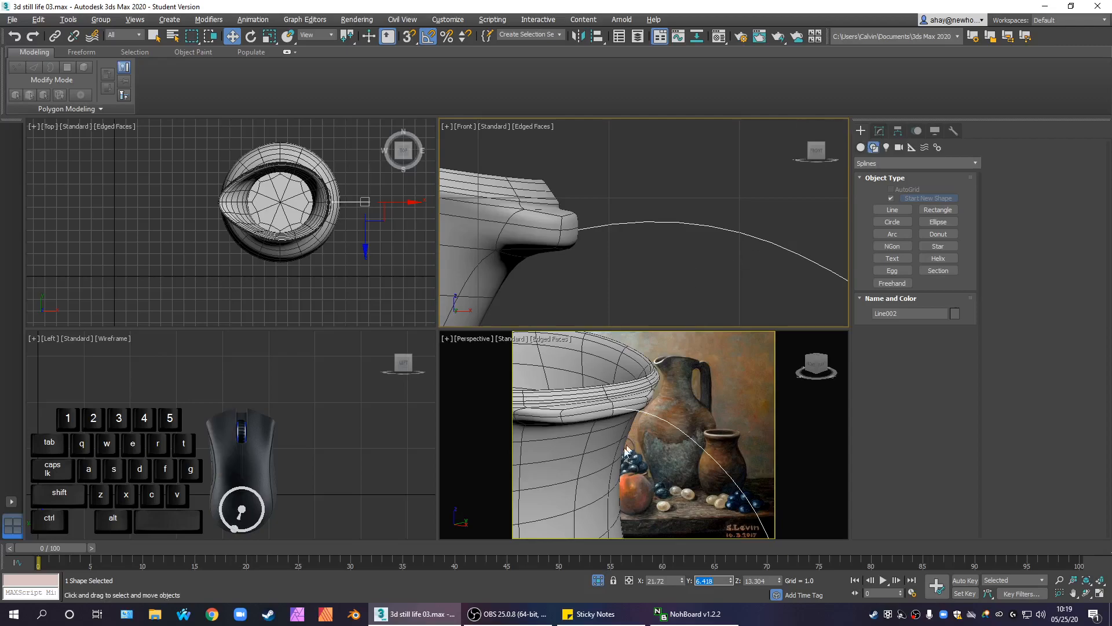
Step: Extrude the ledge's four end polygons along the handle line with Extrude Along Spline, aligned to the face normal
click(598, 459)
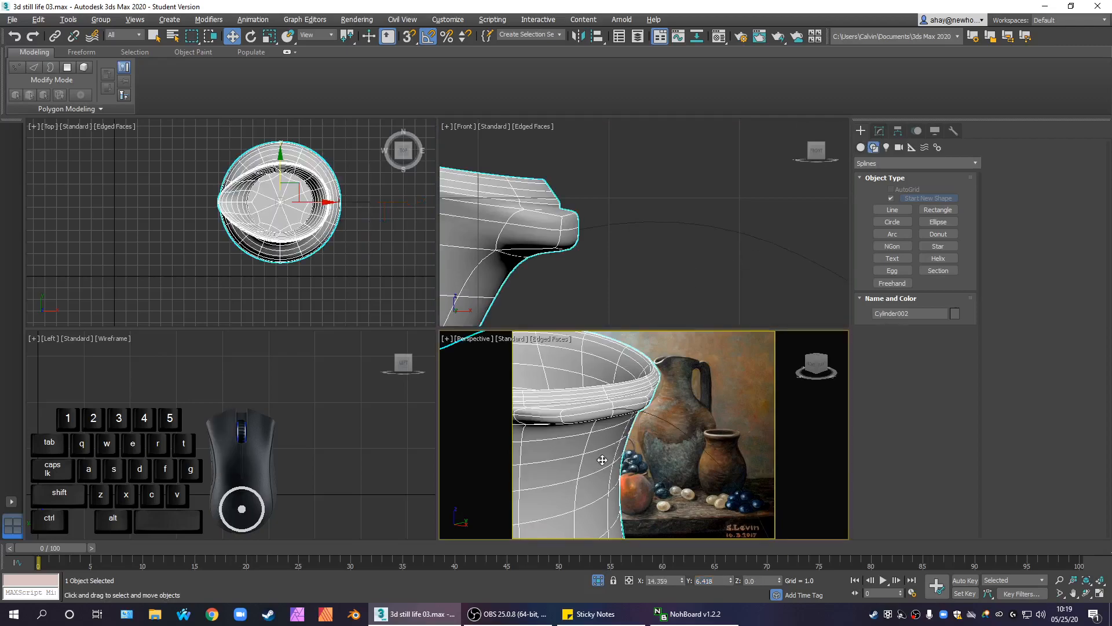
click(879, 130)
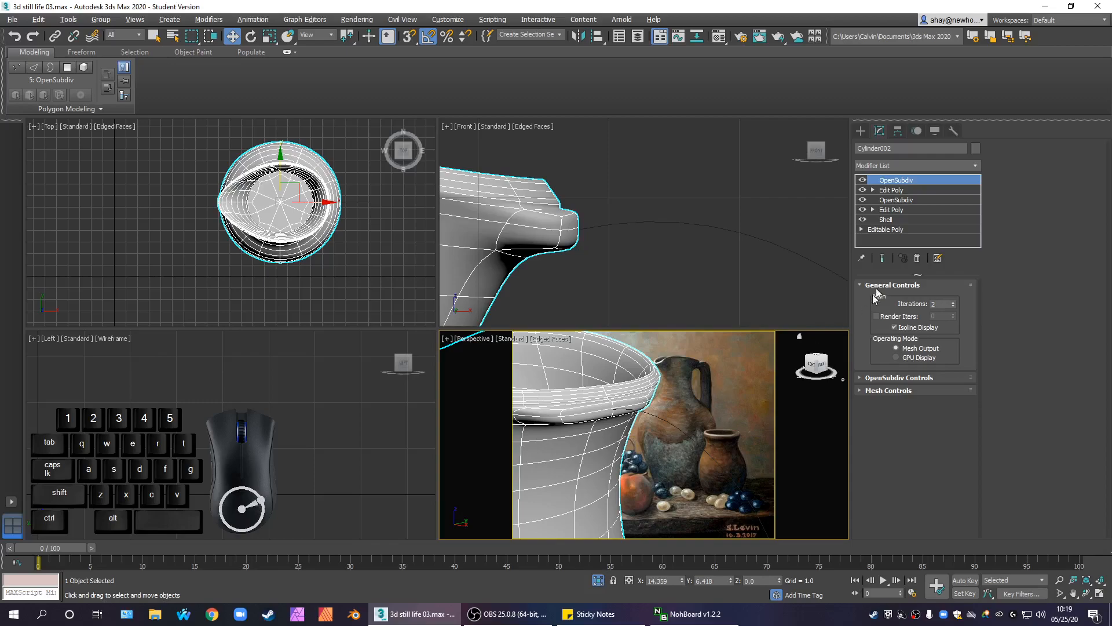
click(897, 190)
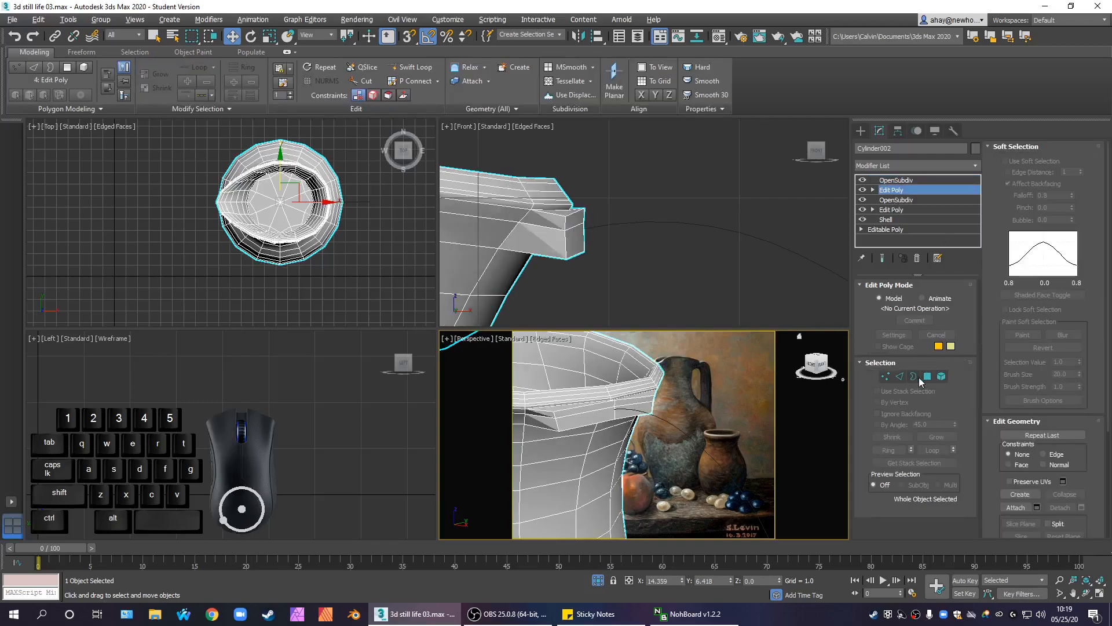
click(925, 377)
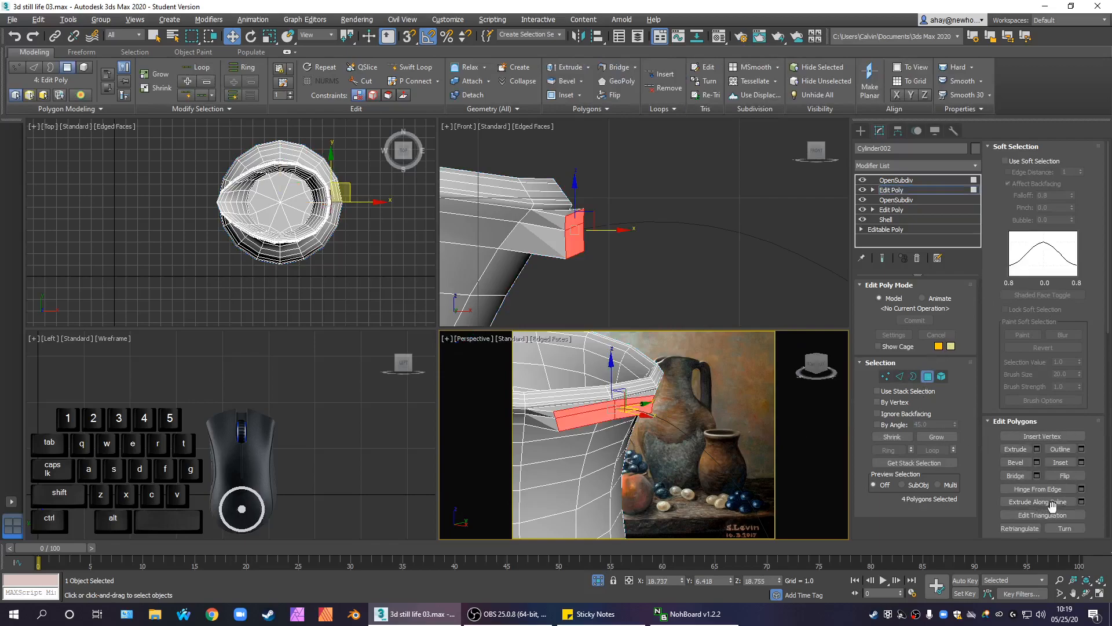
click(1082, 502)
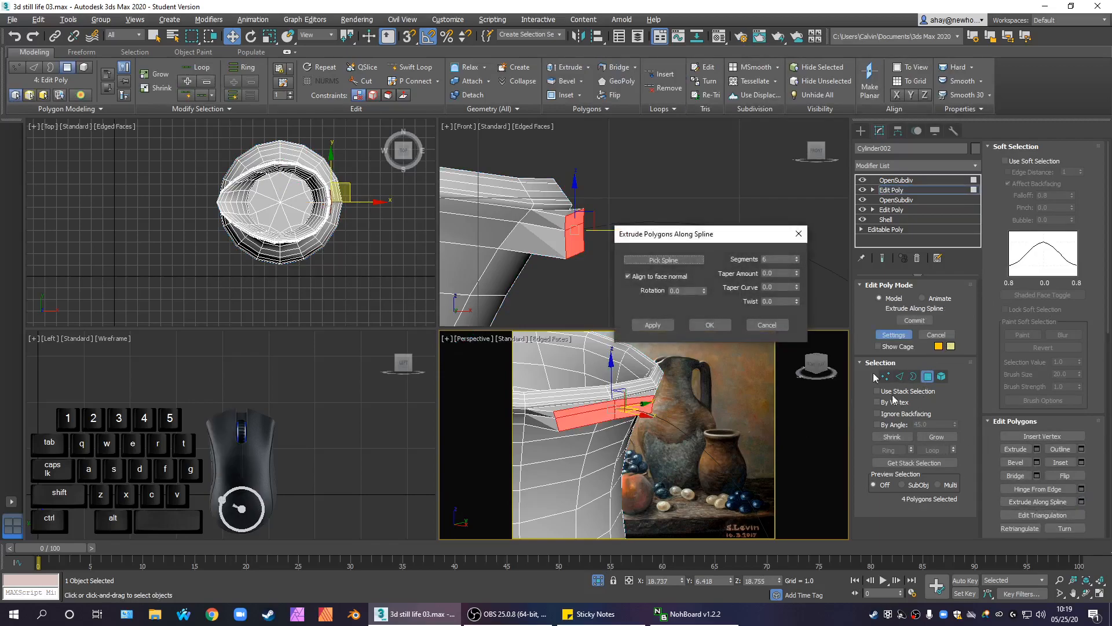
drag(648, 230, 362, 215)
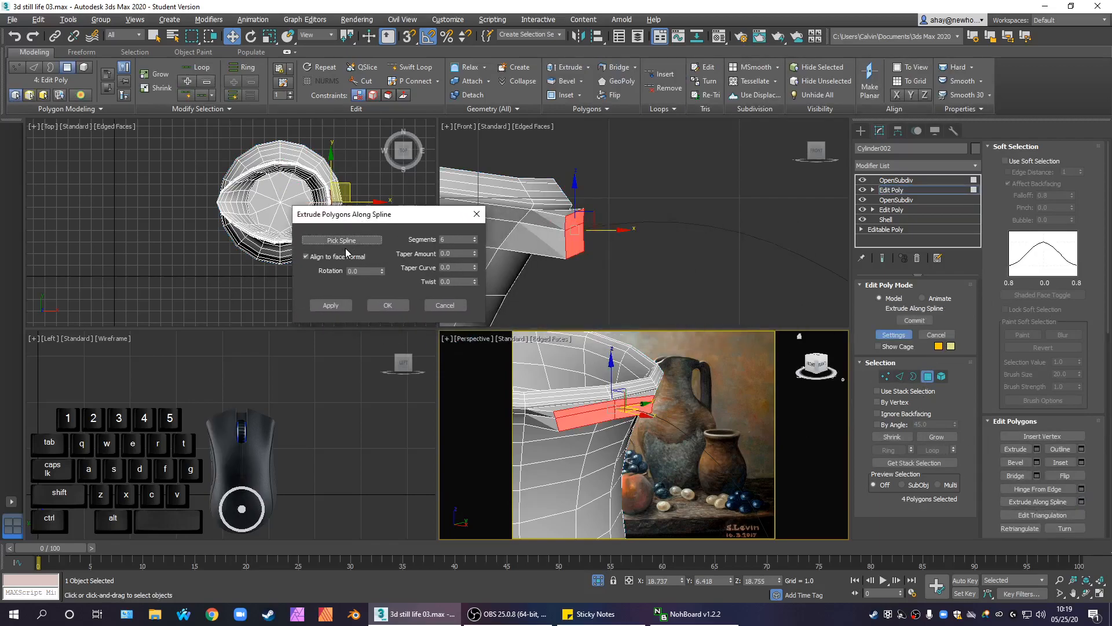
click(350, 239)
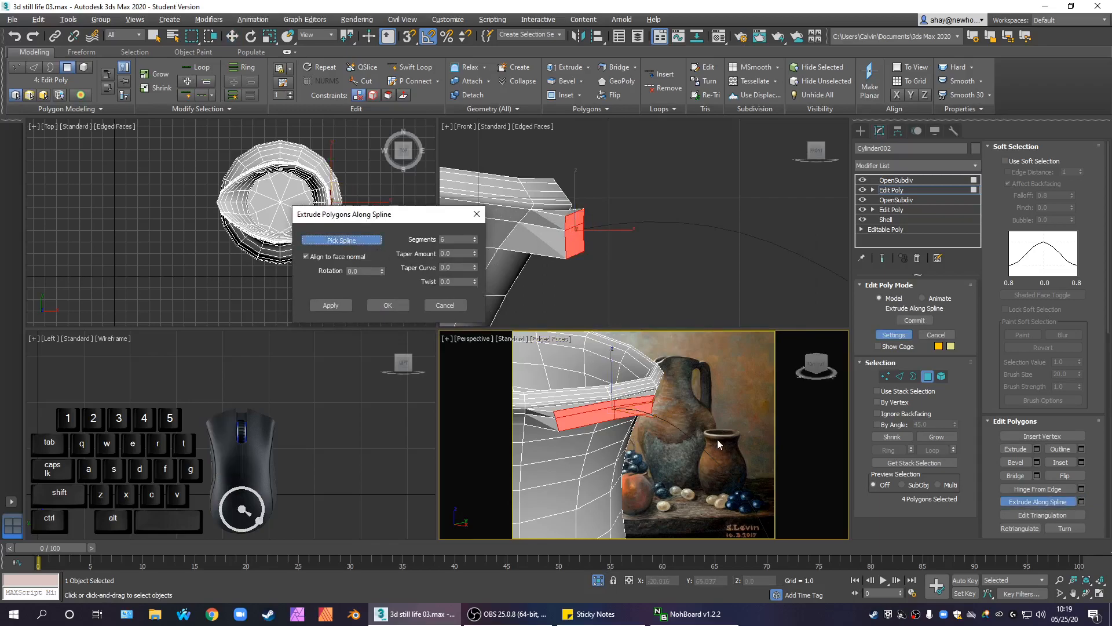
click(694, 438)
Step: Set the handle extrusion's segments to 18 for a smoother curve
scroll(683, 430, down, 5)
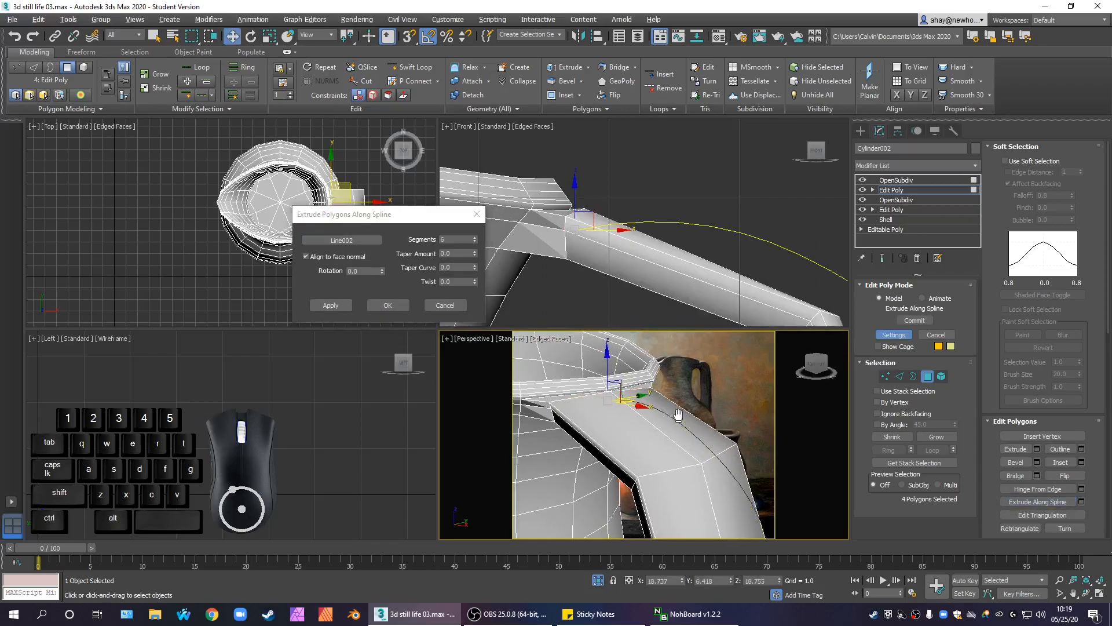
alt+middle_drag(693, 498, 669, 376)
scroll(680, 409, down, 5)
scroll(668, 405, up, 6)
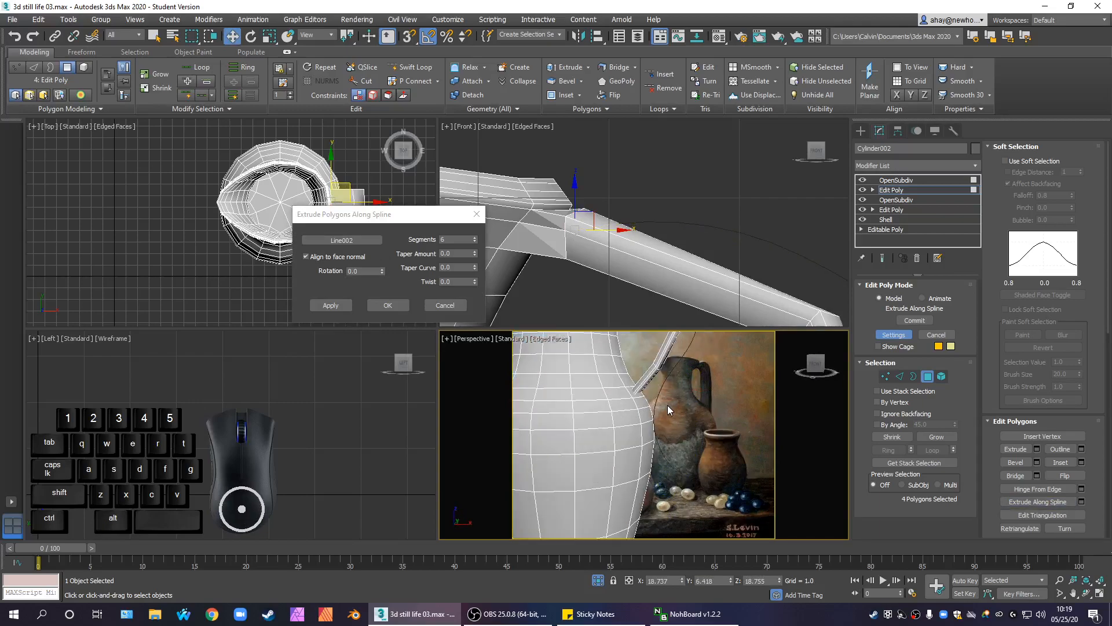
middle_drag(635, 432, 645, 468)
scroll(645, 468, down, 6)
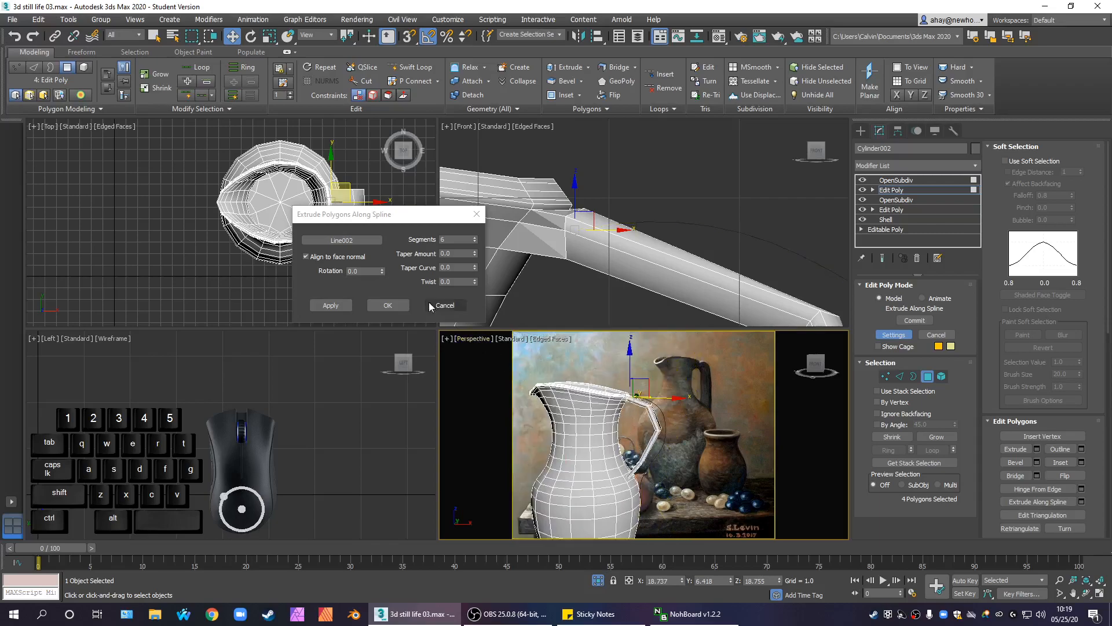
scroll(591, 426, up, 2)
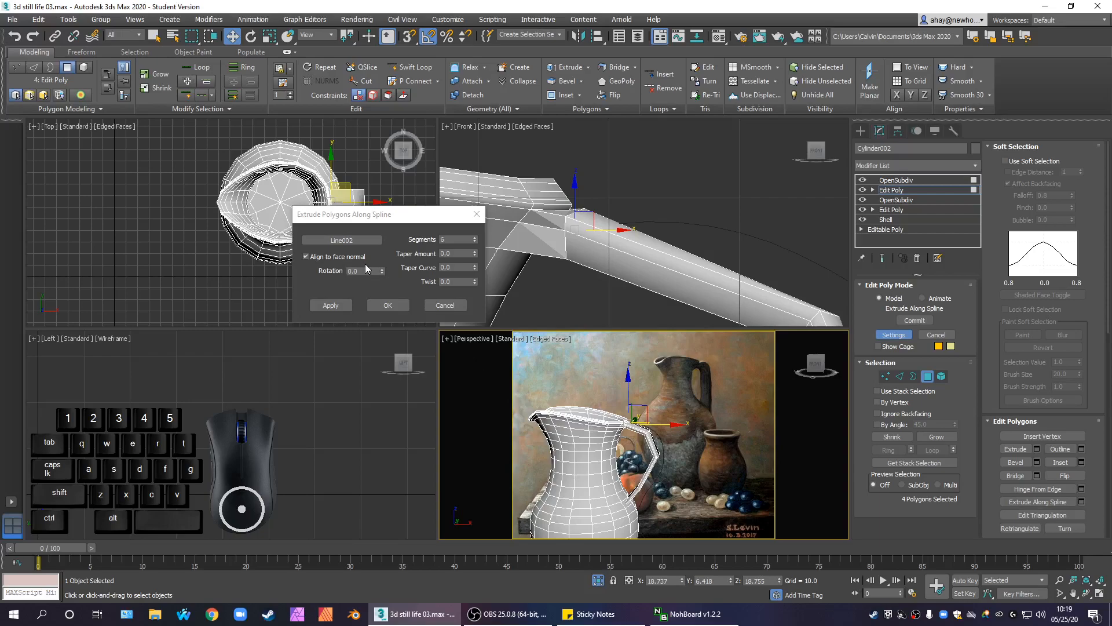
click(475, 241)
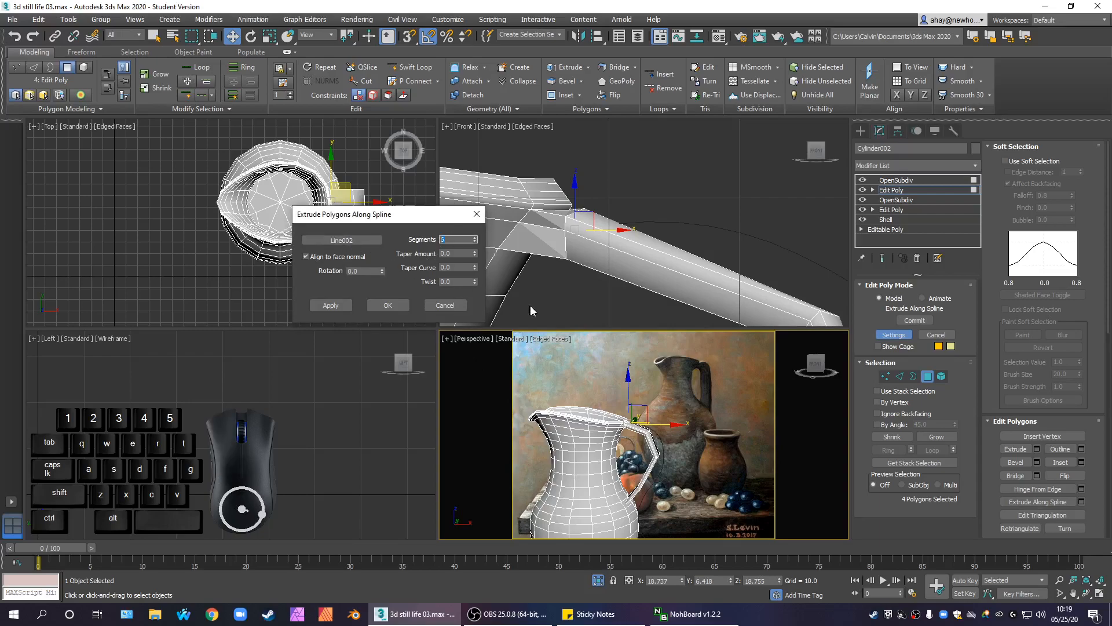
text(18)
key(Return)
Step: Try the handle extrusion without aligning it to the face normal, and switch the alignment back on
scroll(624, 470, up, 2)
scroll(624, 470, up, 2)
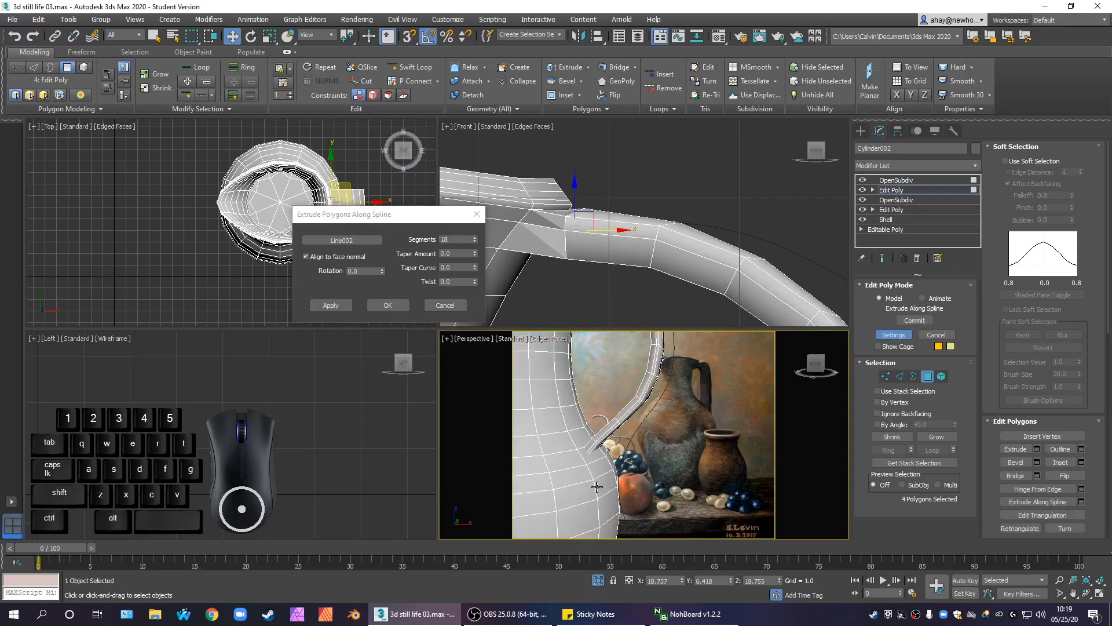
click(329, 258)
scroll(645, 444, down, 4)
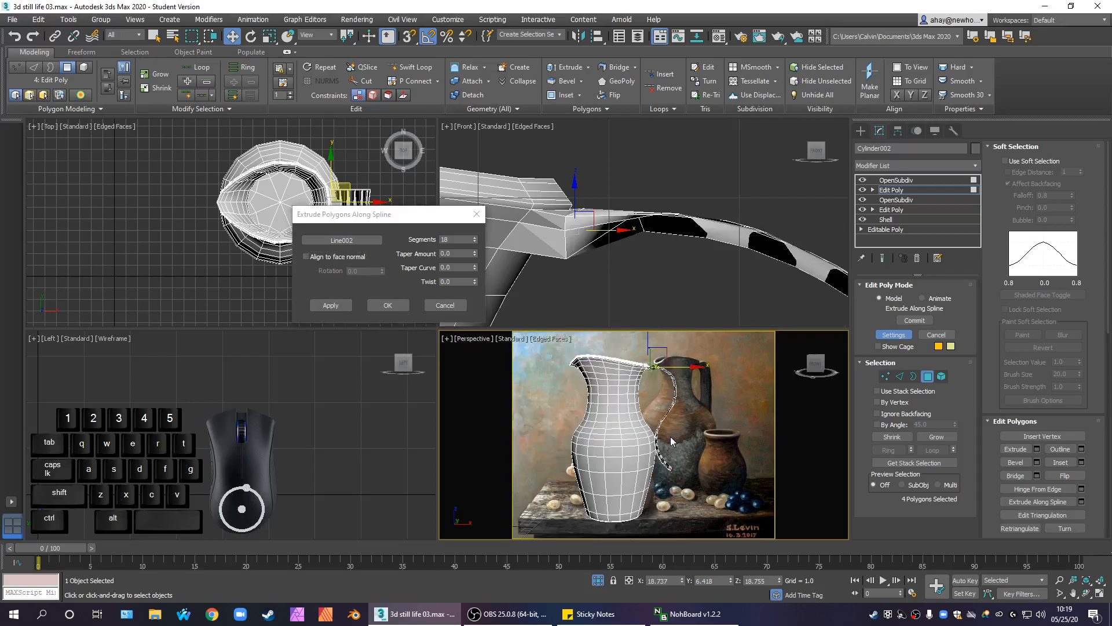
scroll(640, 410, up, 2)
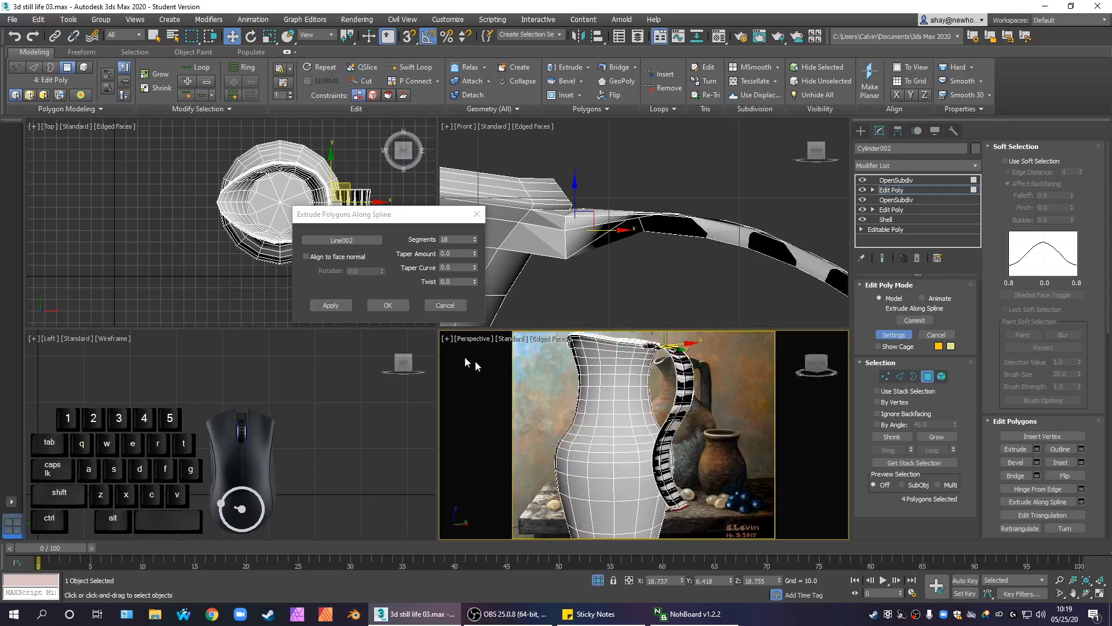
click(347, 259)
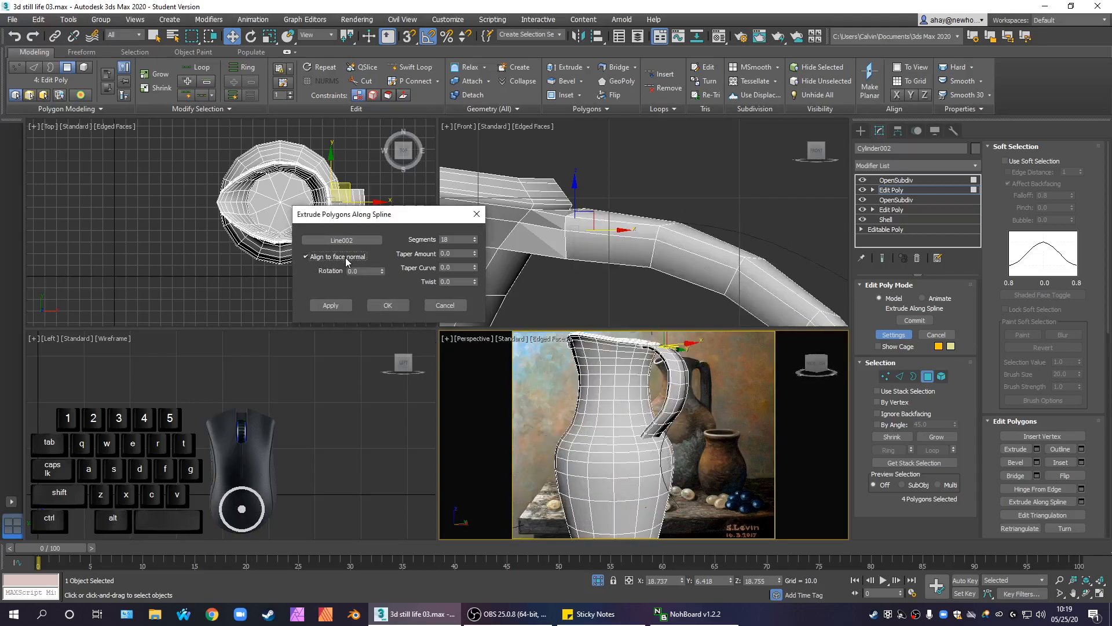
Step: Try out the handle extrusion's rotation, reset it to 0, and set the taper curve to -1.27
mouse_move(382, 276)
mouse_down()
mouse_move(413, 282)
mouse_move(391, 281)
mouse_up()
right_click(382, 271)
drag(475, 264, 472, 350)
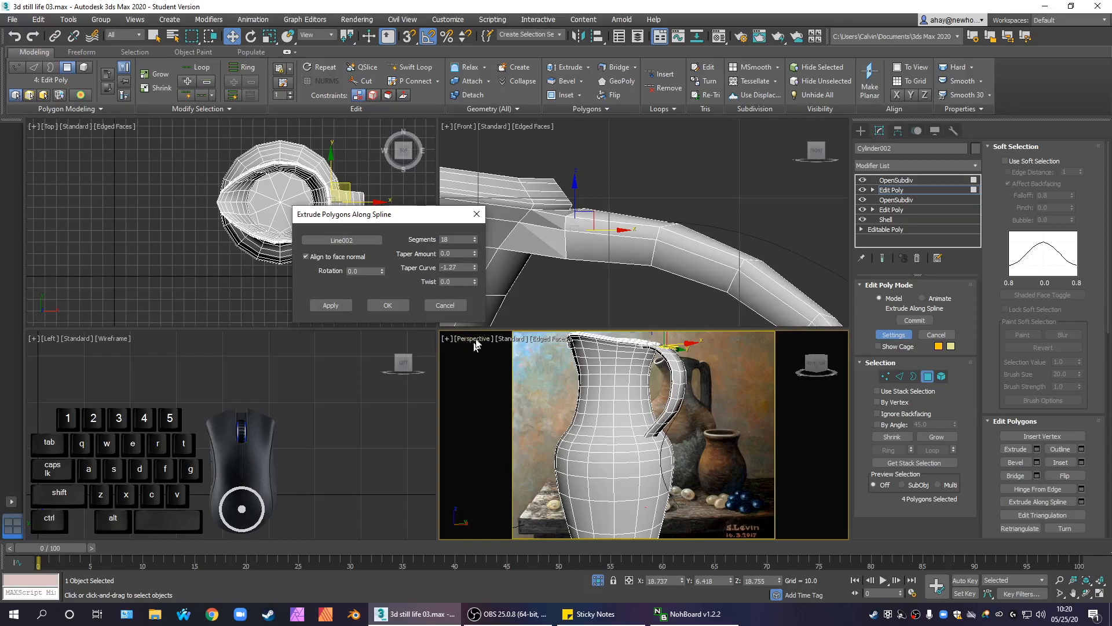
Step: Try a twist of 287 and a taper amount on the handle extrusion, and reset both to 0
drag(475, 287, 489, 556)
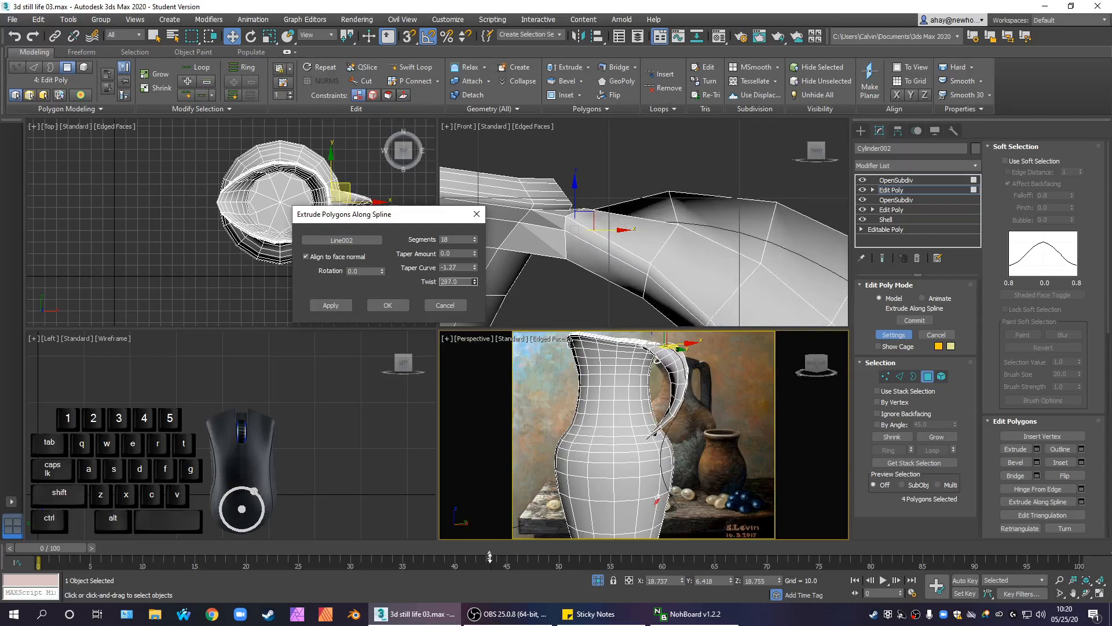
right_click(476, 283)
drag(474, 253, 474, 253)
right_click(474, 253)
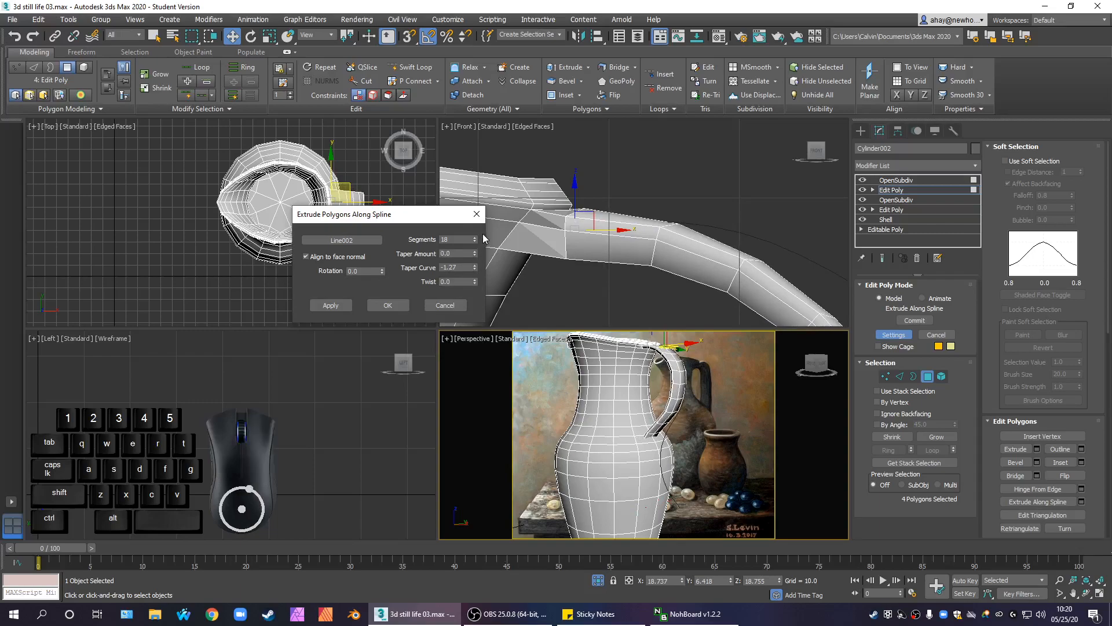
alt+middle_drag(641, 461, 670, 472)
scroll(668, 475, down, 4)
scroll(663, 474, up, 3)
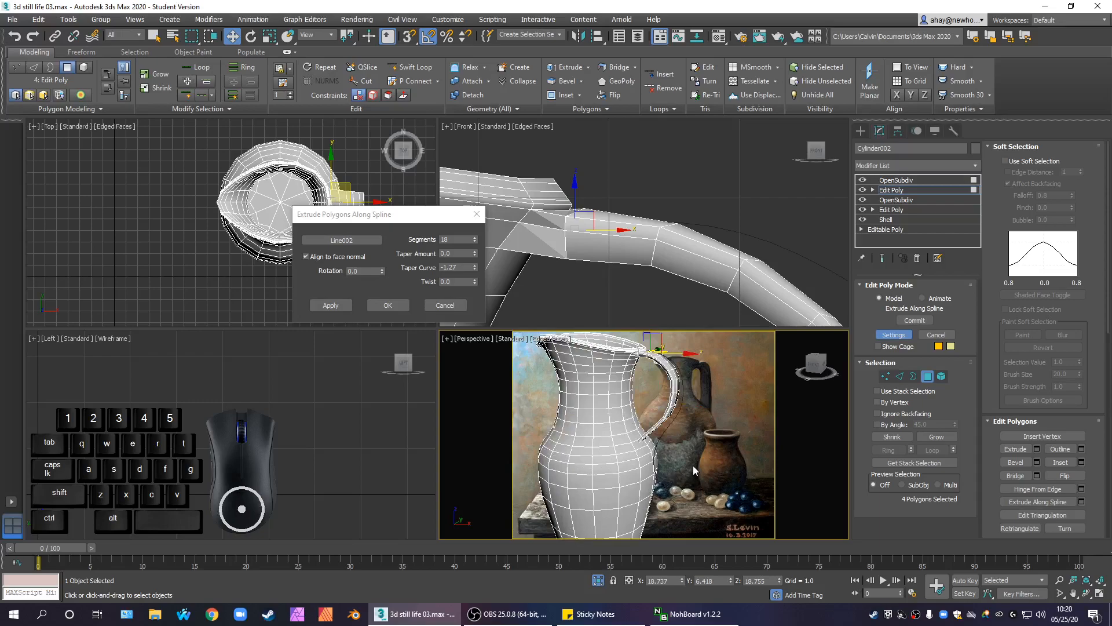
Step: Cancel the pending handle extrusion along the spline
scroll(667, 457, up, 1)
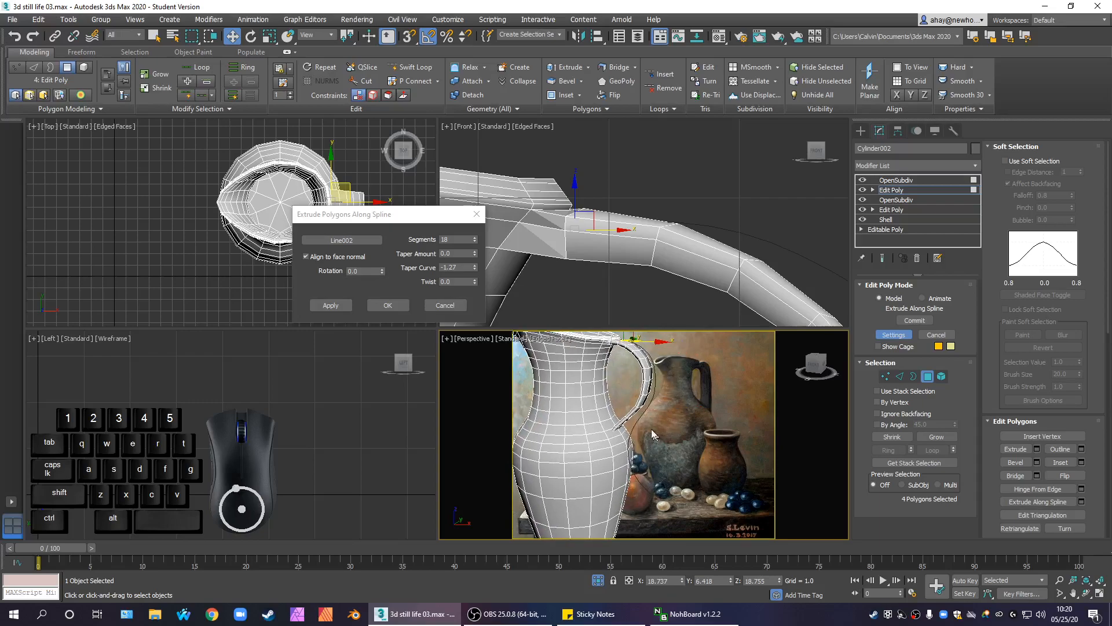
click(446, 305)
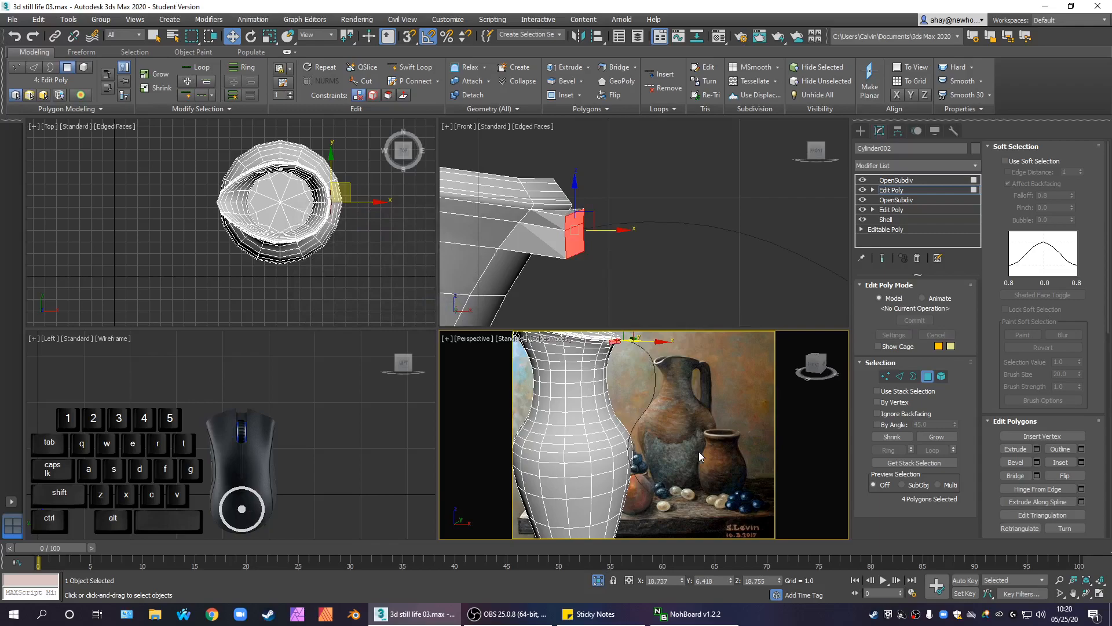
Step: Try extruding only a single polygon of the rim's back edge along the handle spline
drag(1109, 318, 1110, 387)
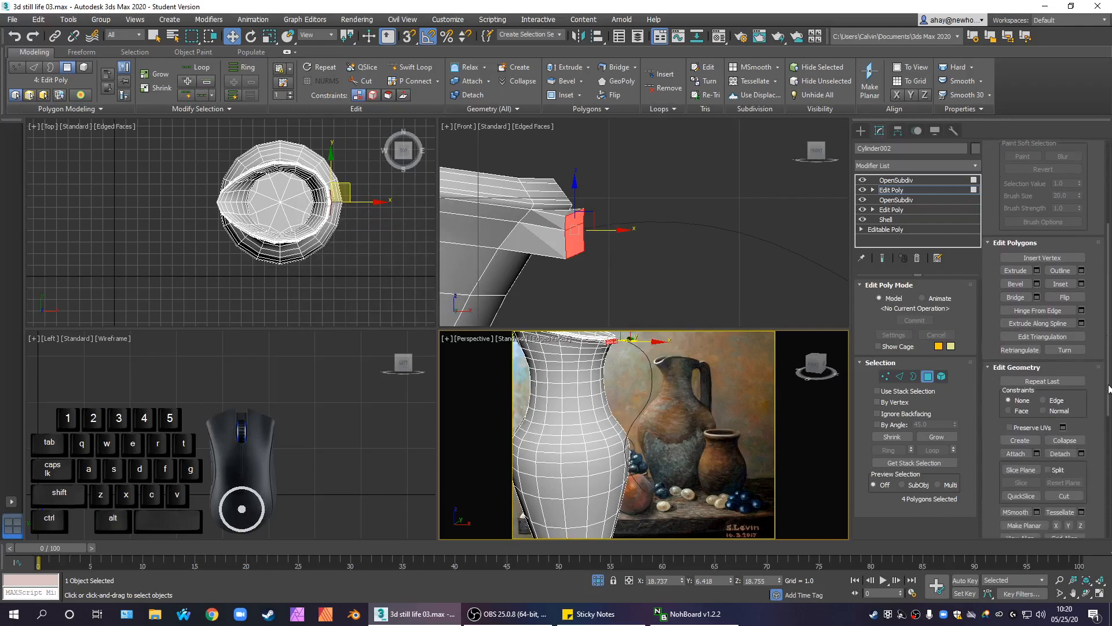
click(1081, 324)
scroll(704, 479, down, 5)
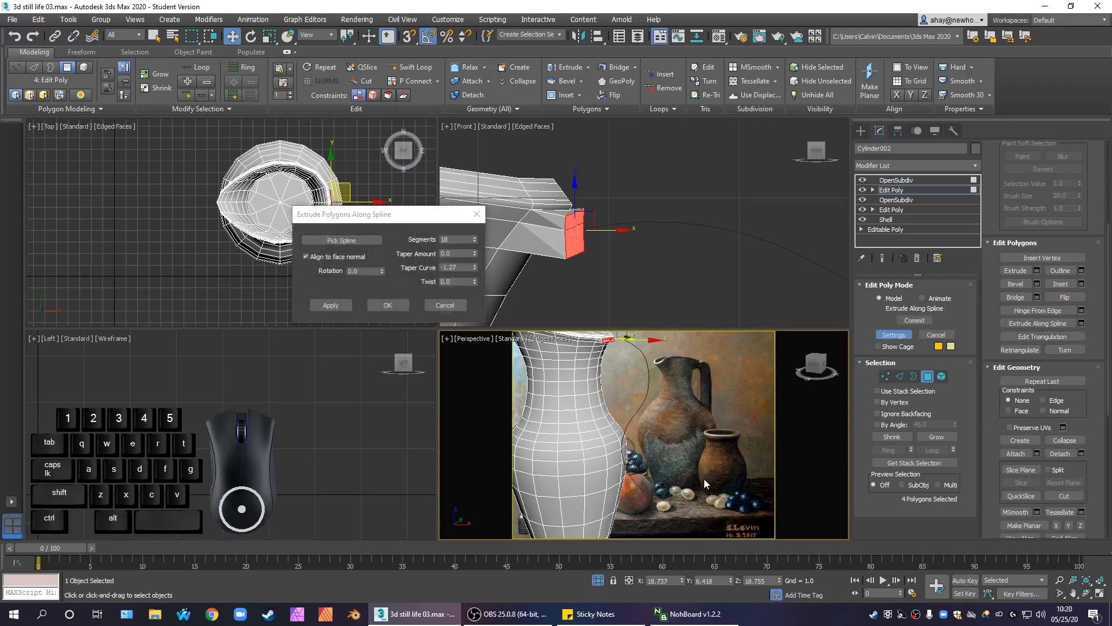
alt+middle_drag(703, 479, 667, 476)
scroll(665, 384, up, 3)
scroll(665, 384, up, 2)
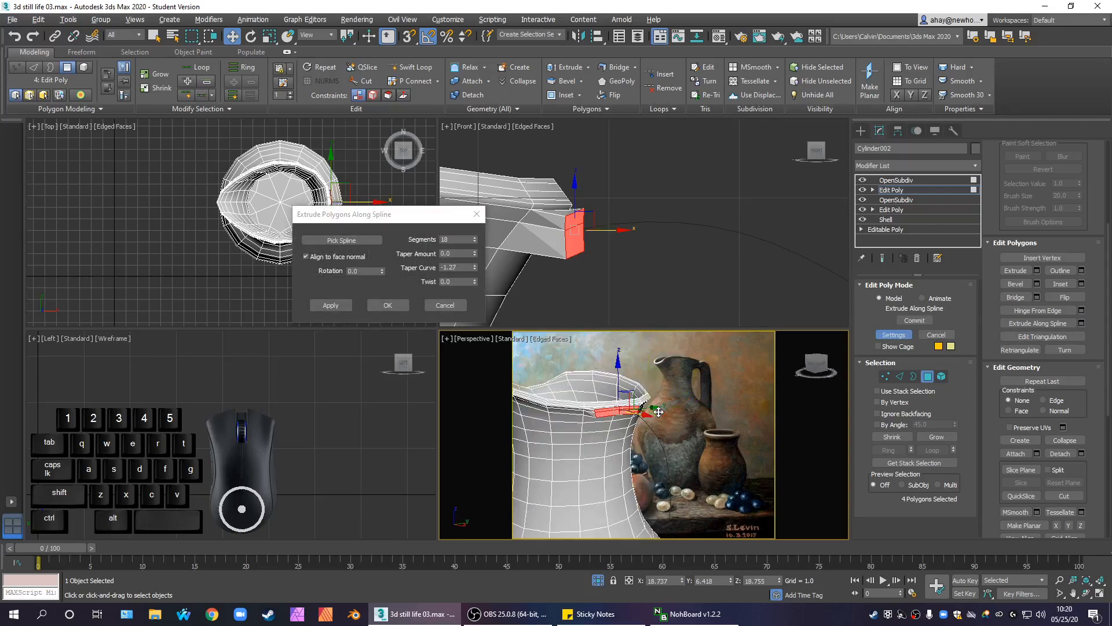
click(611, 415)
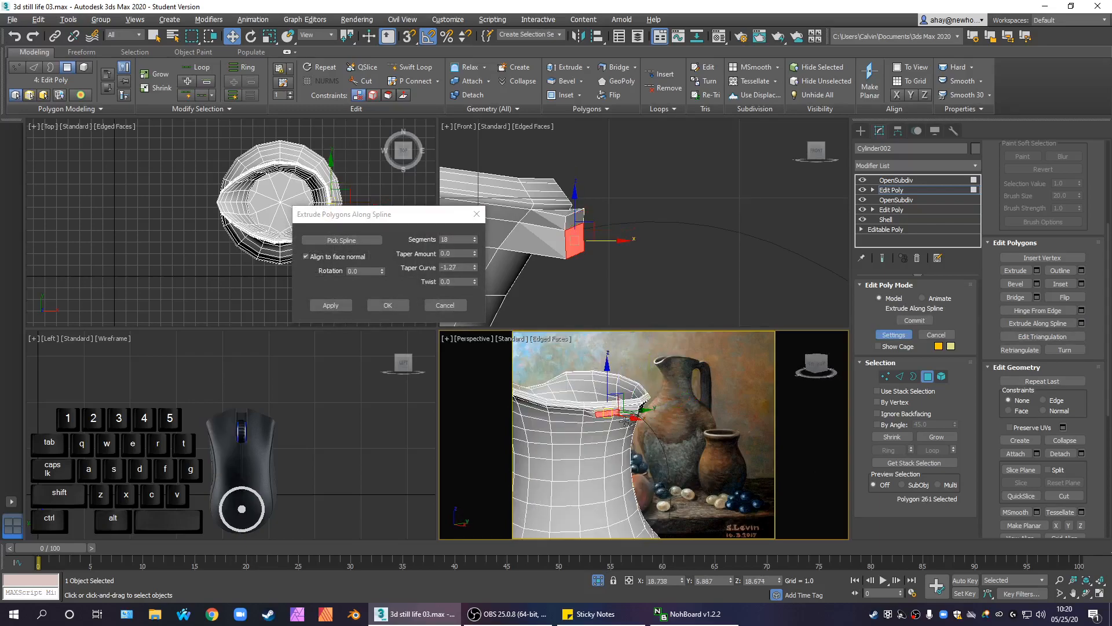
click(342, 239)
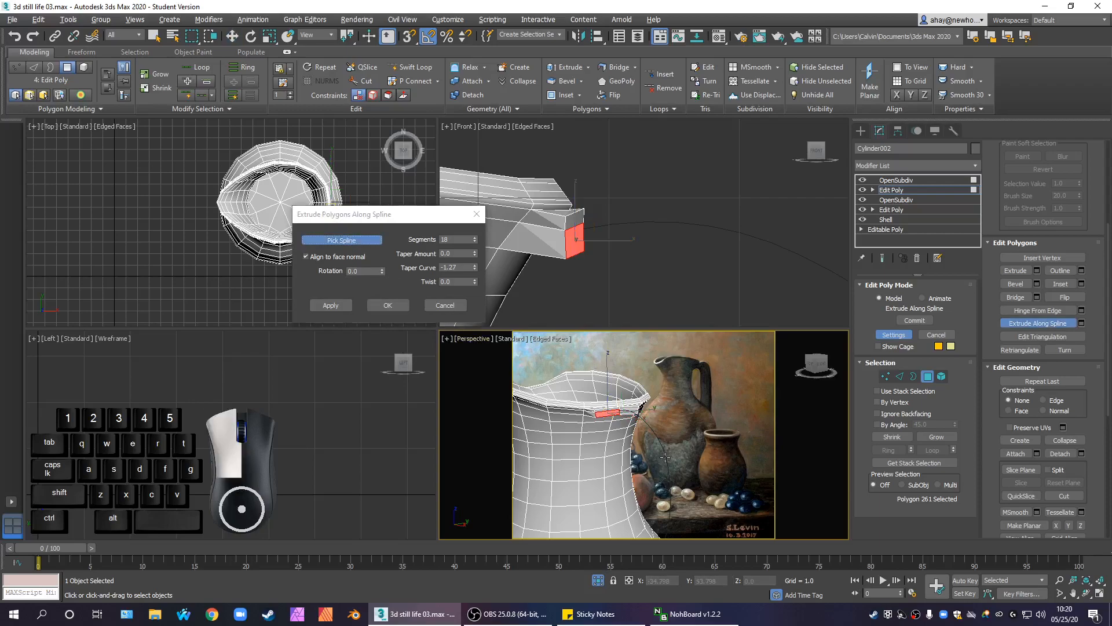
click(665, 457)
scroll(665, 458, down, 3)
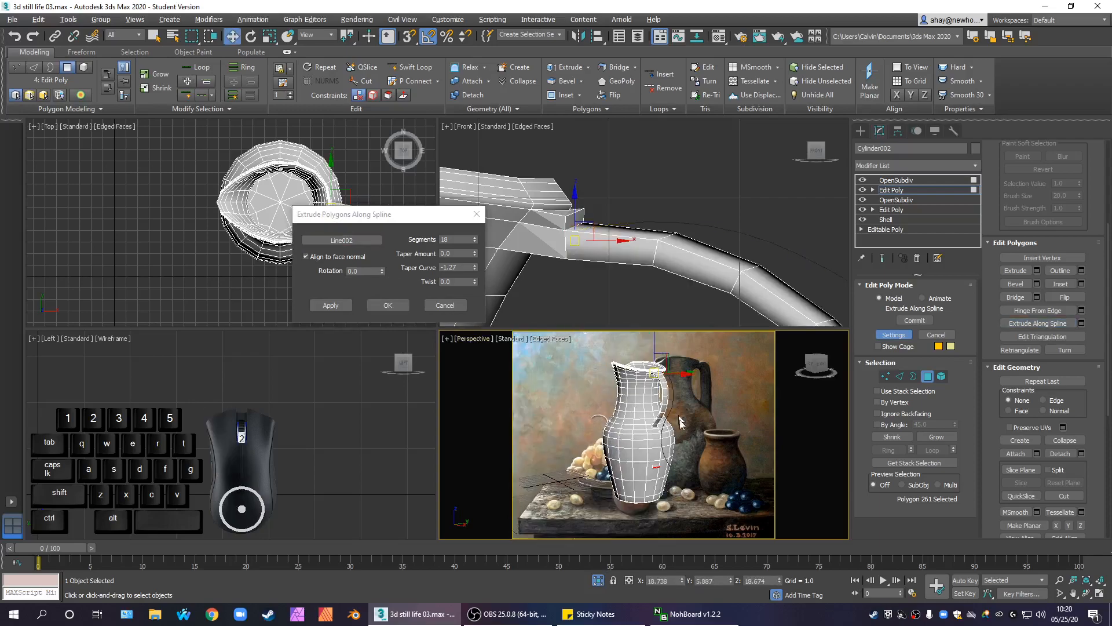
click(447, 305)
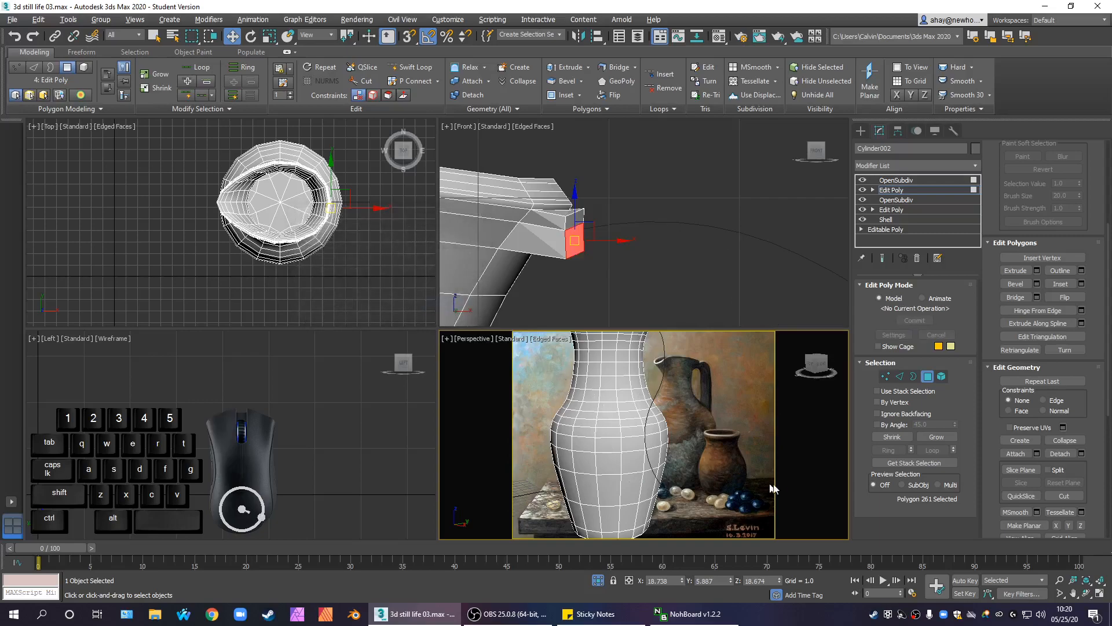
Step: Deselect the rim polygons, select the handle spline and open its vertices for editing
click(700, 416)
scroll(697, 440, down, 2)
alt+middle_drag(698, 414, 694, 427)
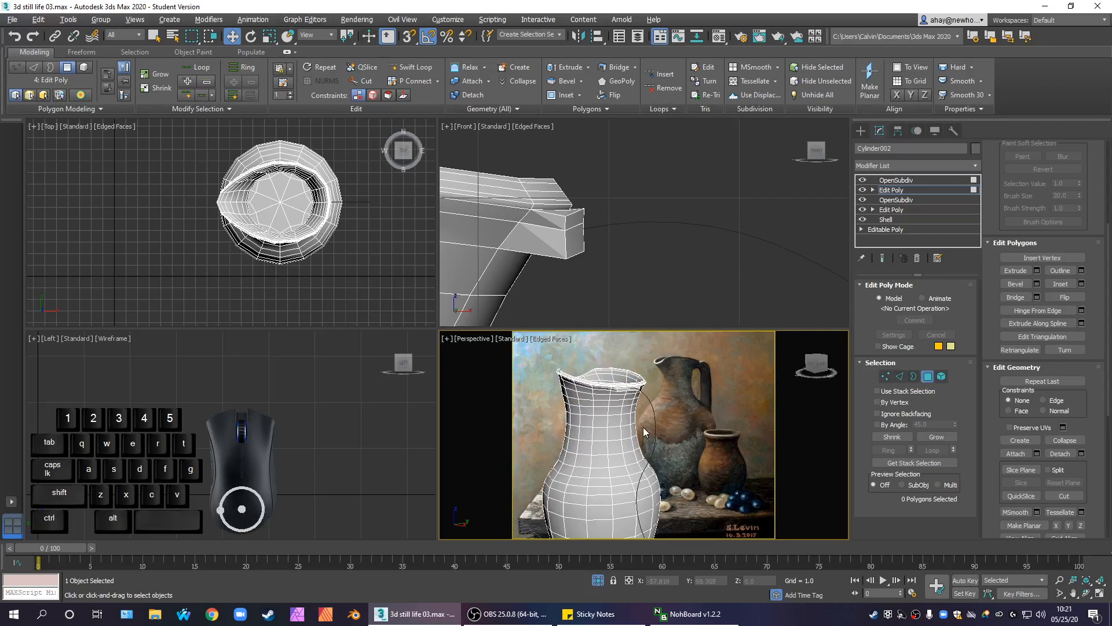
scroll(695, 389, up, 3)
scroll(712, 267, up, 4)
scroll(704, 270, down, 5)
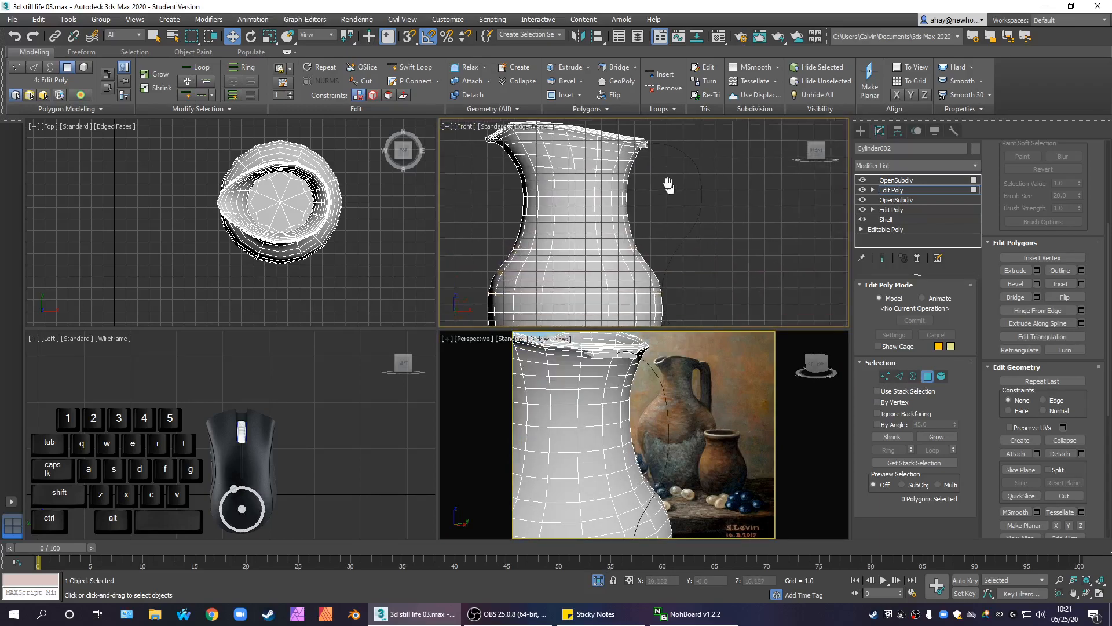
click(860, 131)
click(693, 205)
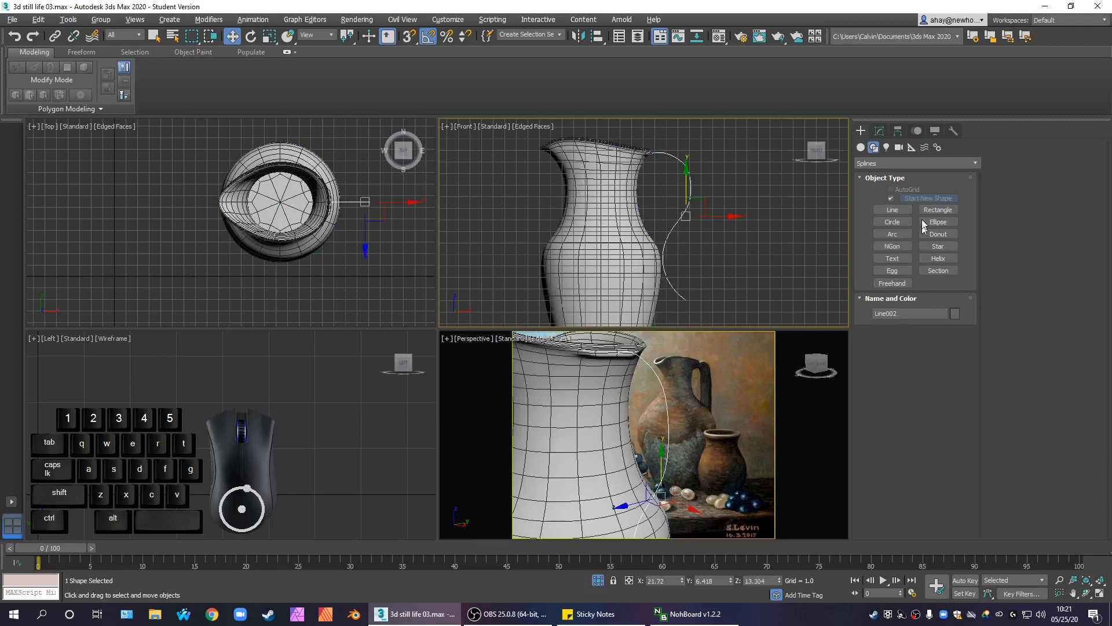
click(879, 131)
click(901, 327)
Step: Rotate the four lower vertices of the handle spline and shift them away from the jug body
drag(639, 227, 724, 297)
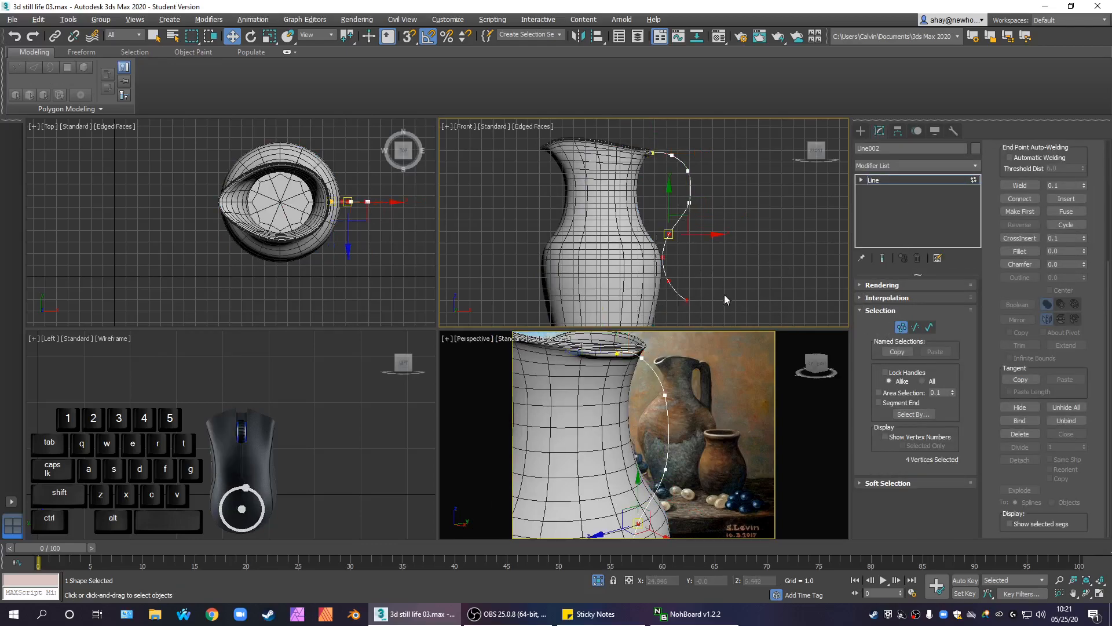
key(e)
click(708, 209)
drag(634, 229, 711, 332)
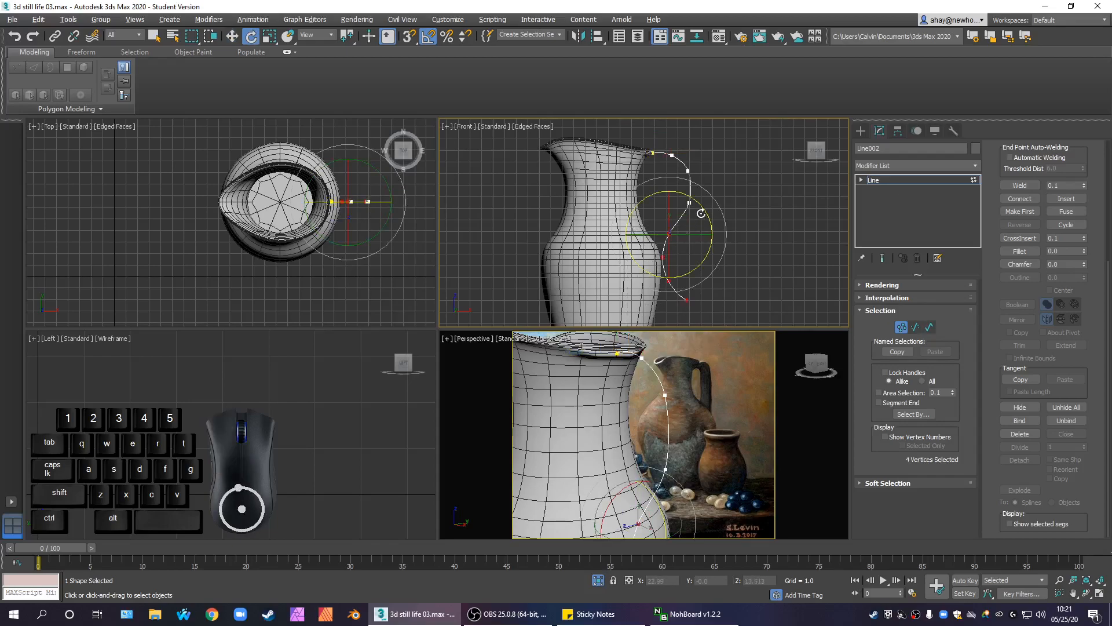
drag(701, 201, 690, 183)
key(w)
drag(678, 226, 699, 229)
Step: Reposition the lowest vertices and the end vertex of the handle spline into a smooth outward curve, and finish vertex editing
middle_drag(709, 254, 684, 199)
drag(643, 209, 689, 296)
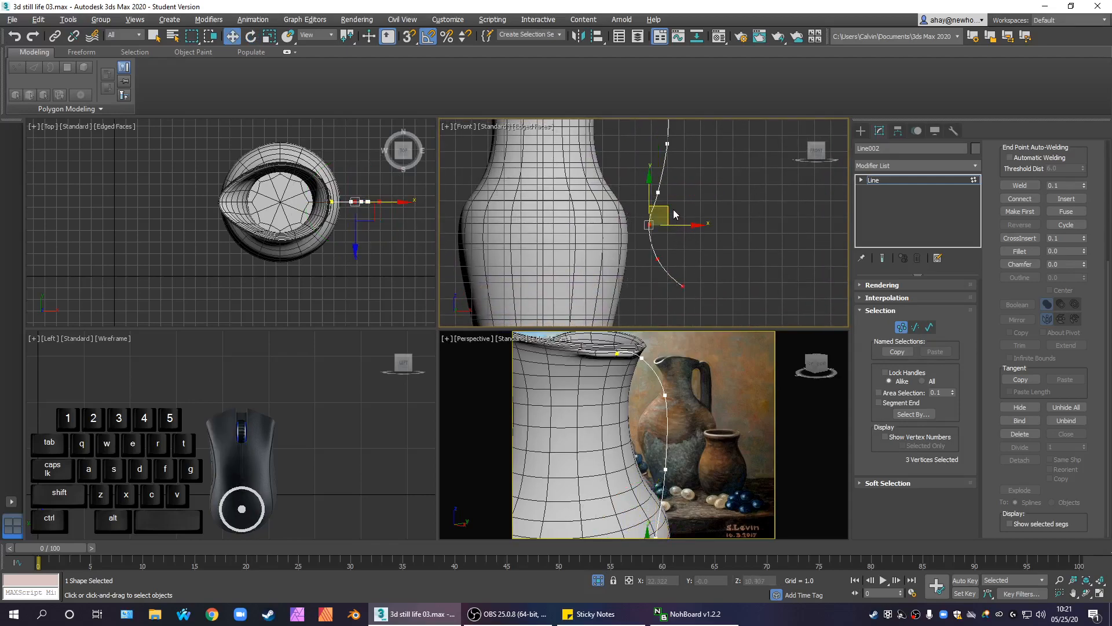
drag(637, 213, 721, 301)
drag(672, 216, 679, 227)
click(727, 310)
drag(726, 307, 729, 237)
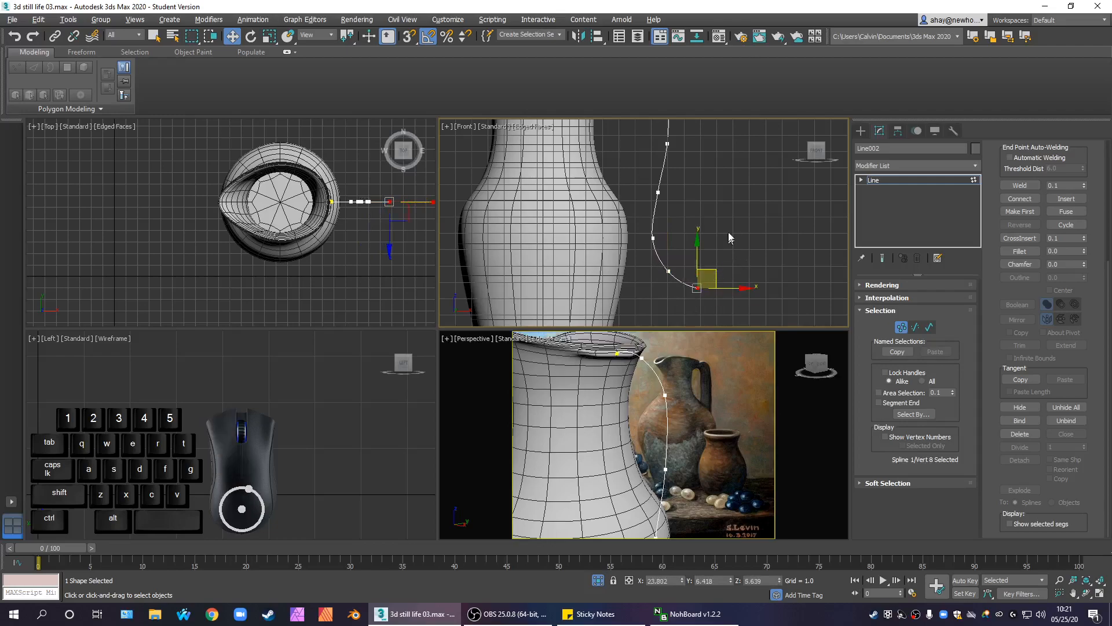
scroll(703, 242, down, 4)
click(791, 232)
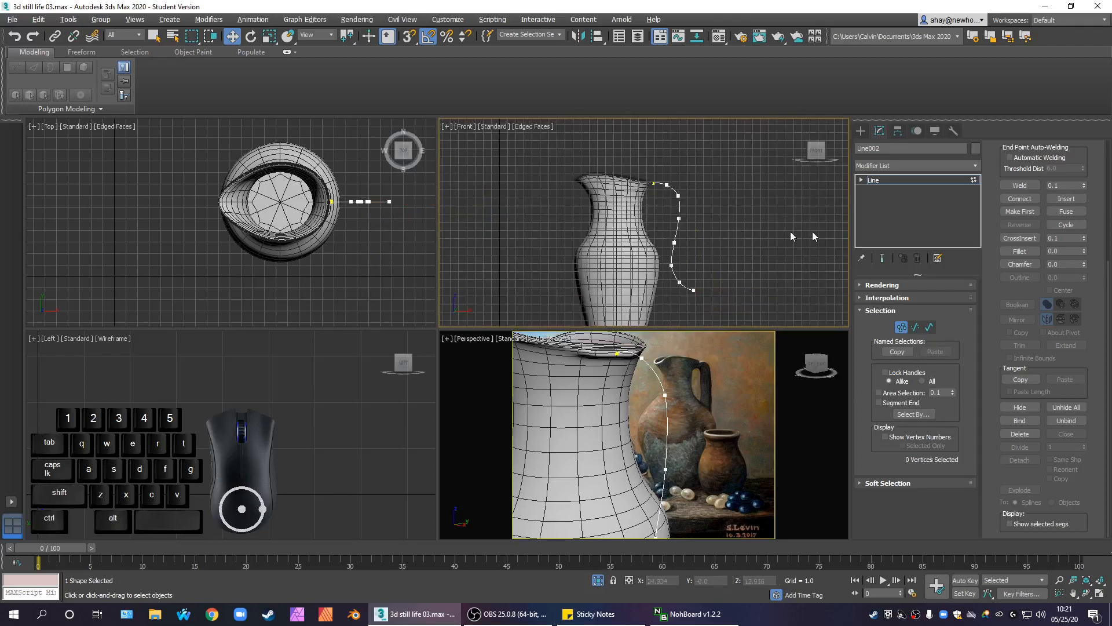
click(922, 181)
scroll(636, 430, down, 4)
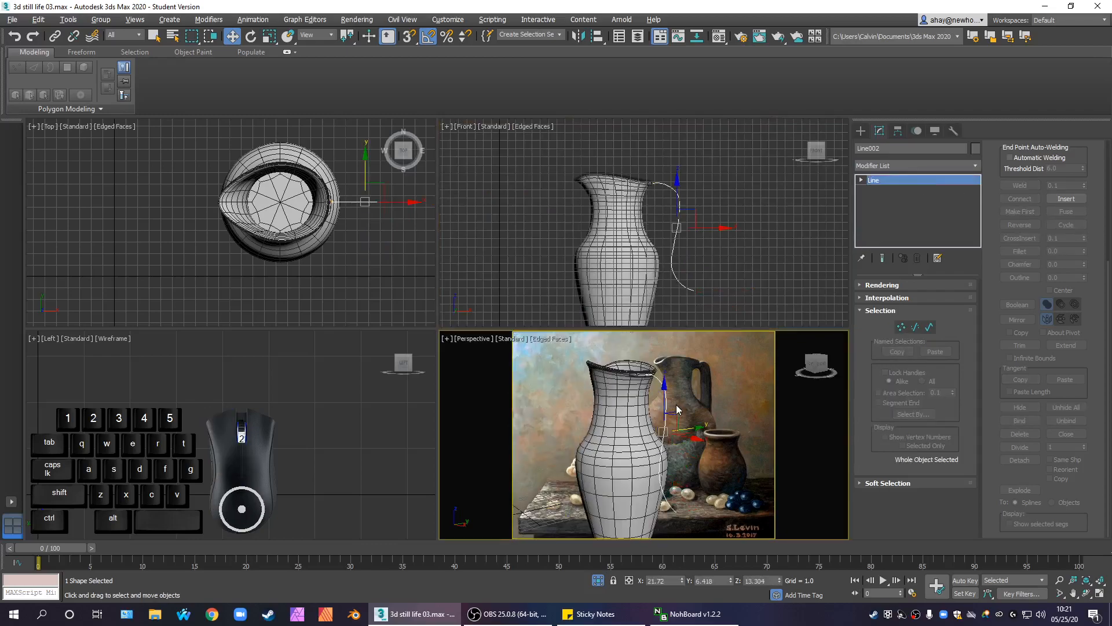
Step: Select the four polygons on the back edge of the jug's rim in the upper Edit Poly modifier
click(632, 411)
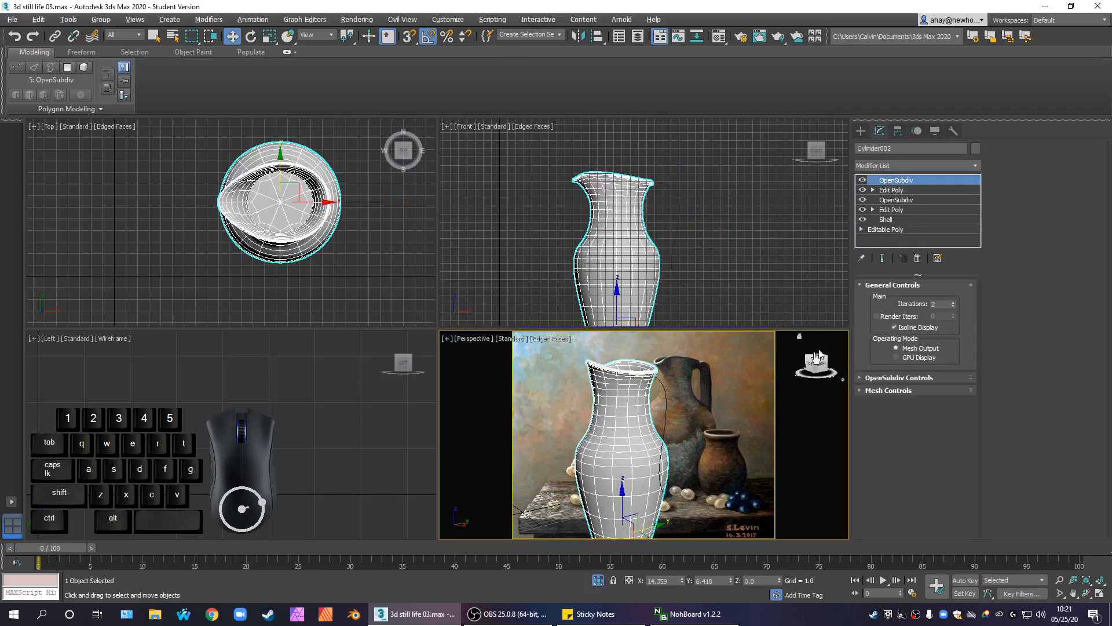
click(899, 190)
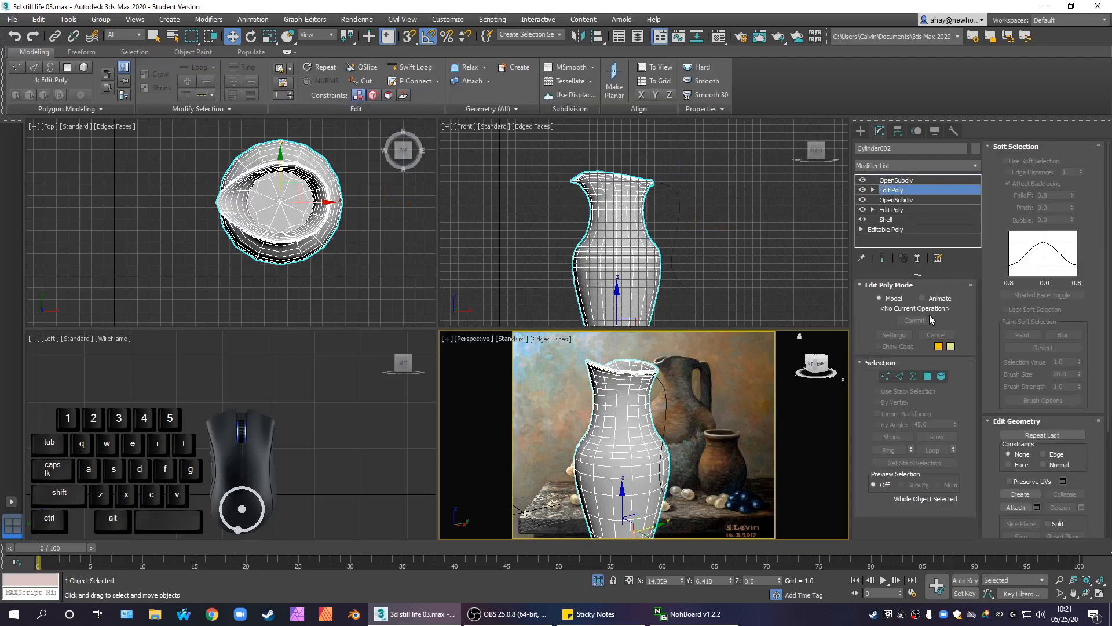
click(927, 376)
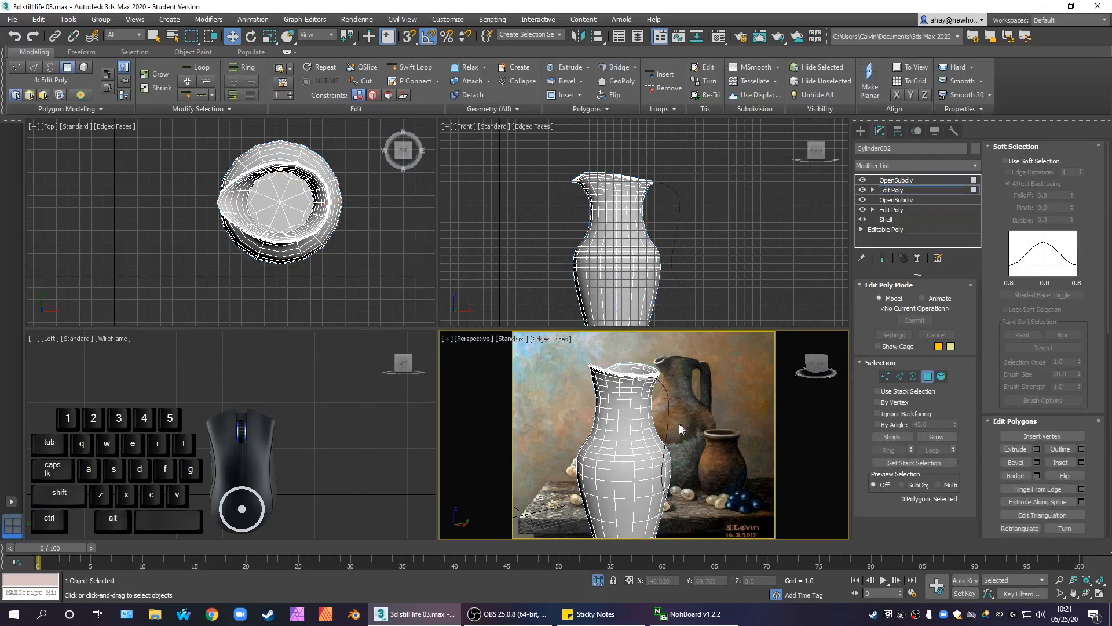
scroll(680, 424, up, 4)
scroll(651, 377, up, 2)
ctrl+click(657, 382)
ctrl+click(673, 380)
ctrl+click(628, 377)
ctrl+click(627, 377)
middle_drag(628, 378, 670, 445)
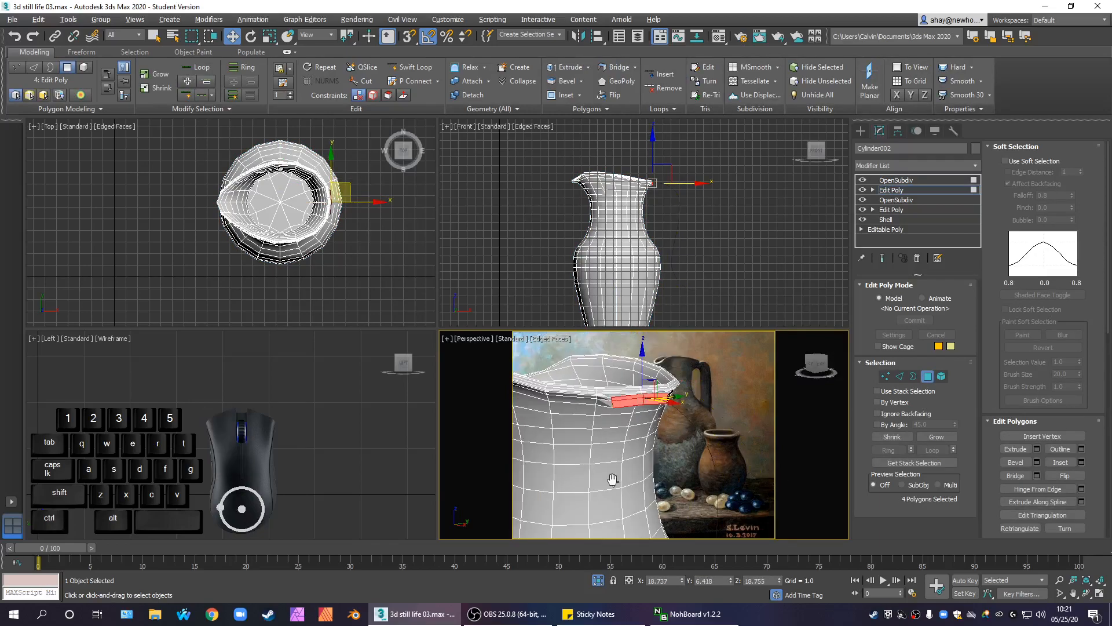
Step: Extrude the four selected rim polygons along the reshaped handle spline
scroll(614, 482, down, 3)
click(1081, 501)
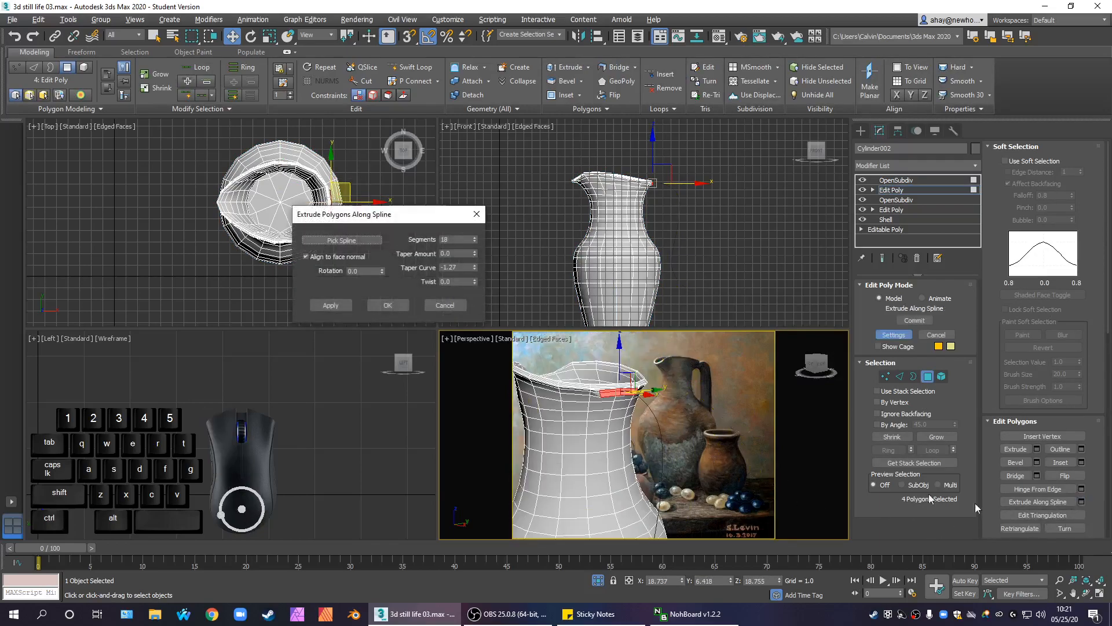
click(374, 242)
scroll(630, 410, down, 3)
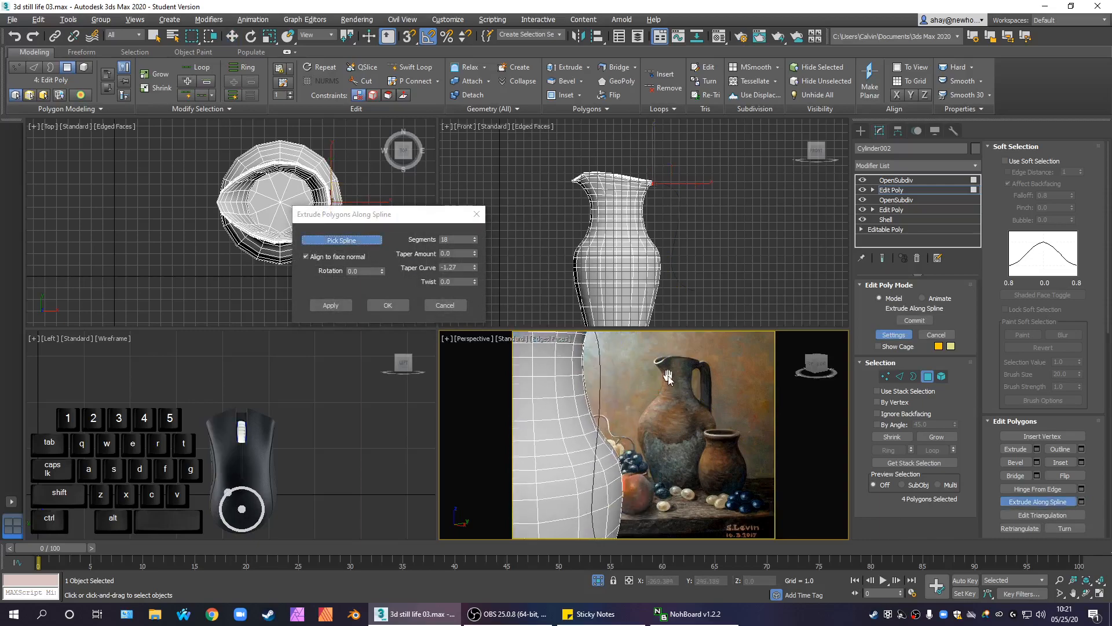
click(633, 408)
alt+middle_drag(645, 435, 666, 448)
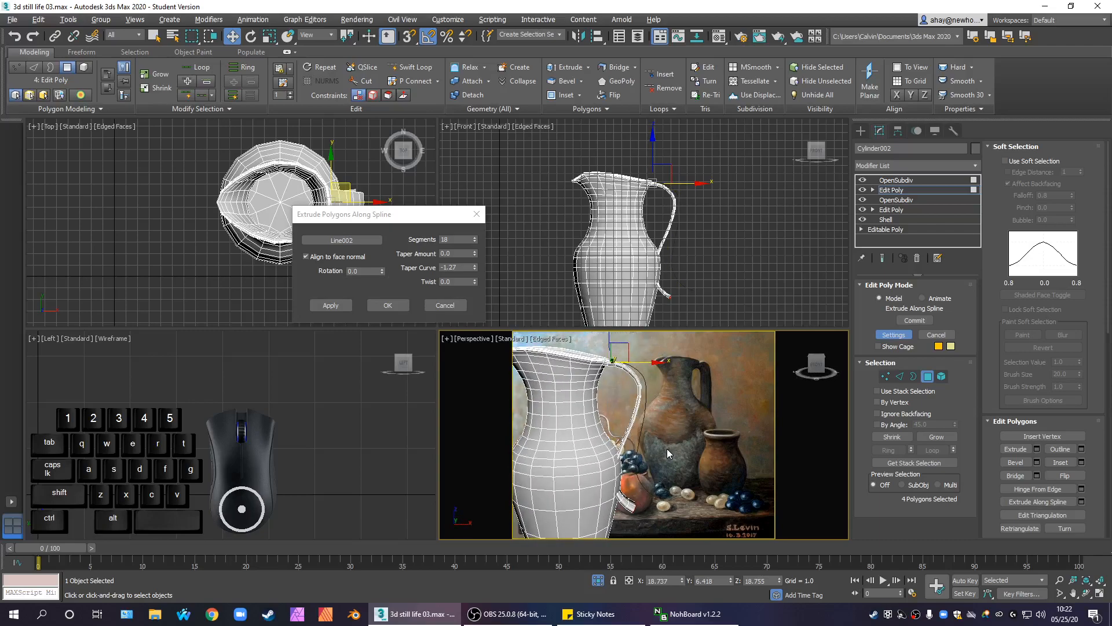
Step: Set the handle extrusion's segments to 6 and accept it
click(388, 307)
click(446, 261)
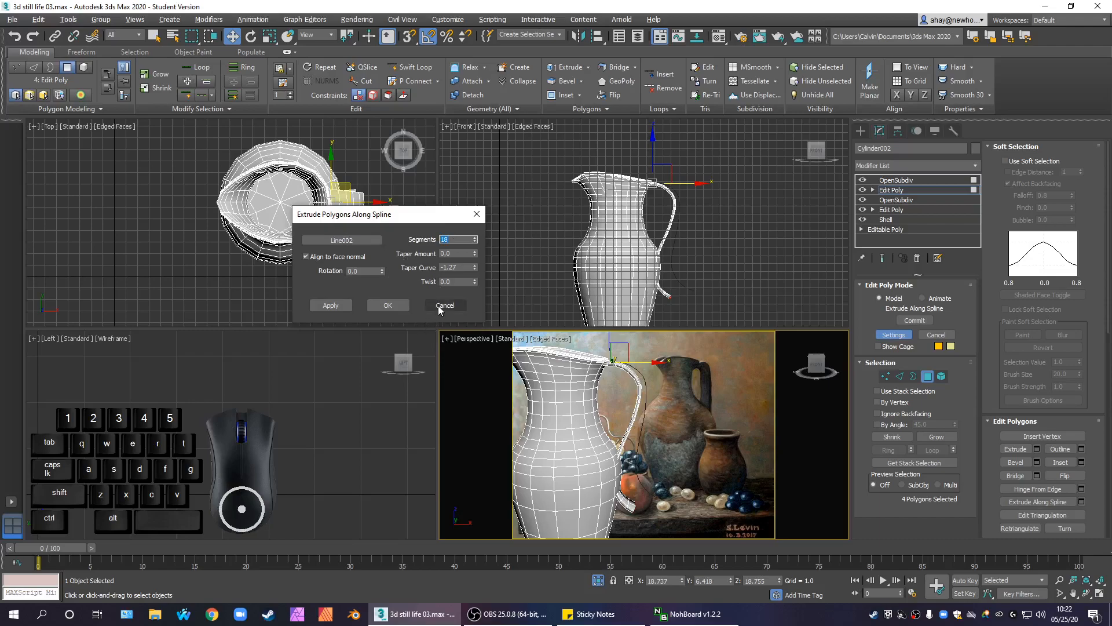
text(6)
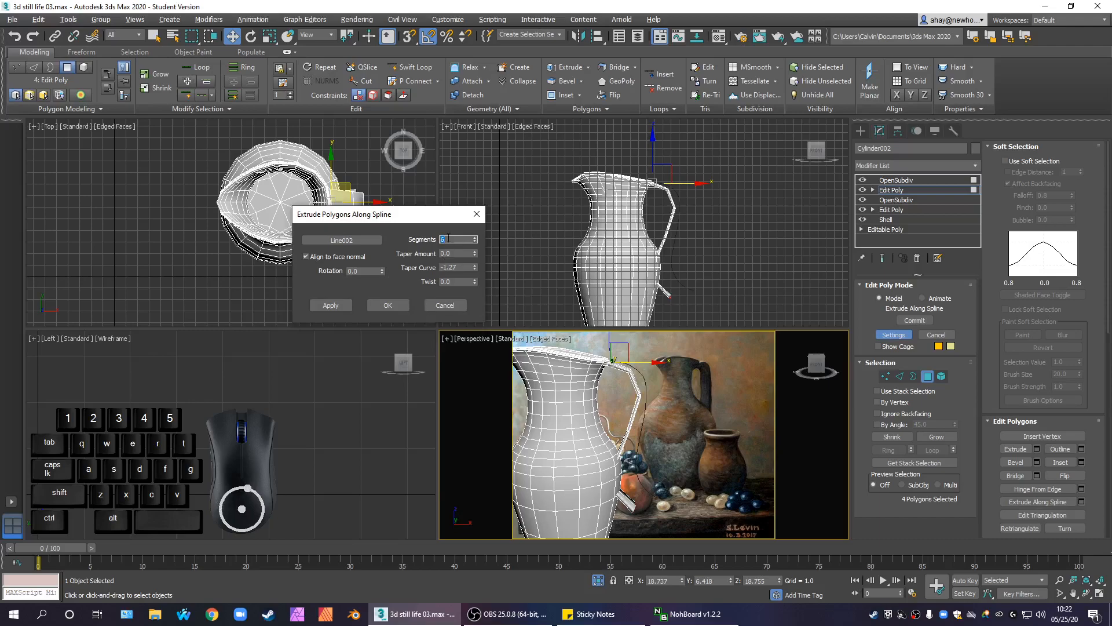
click(384, 305)
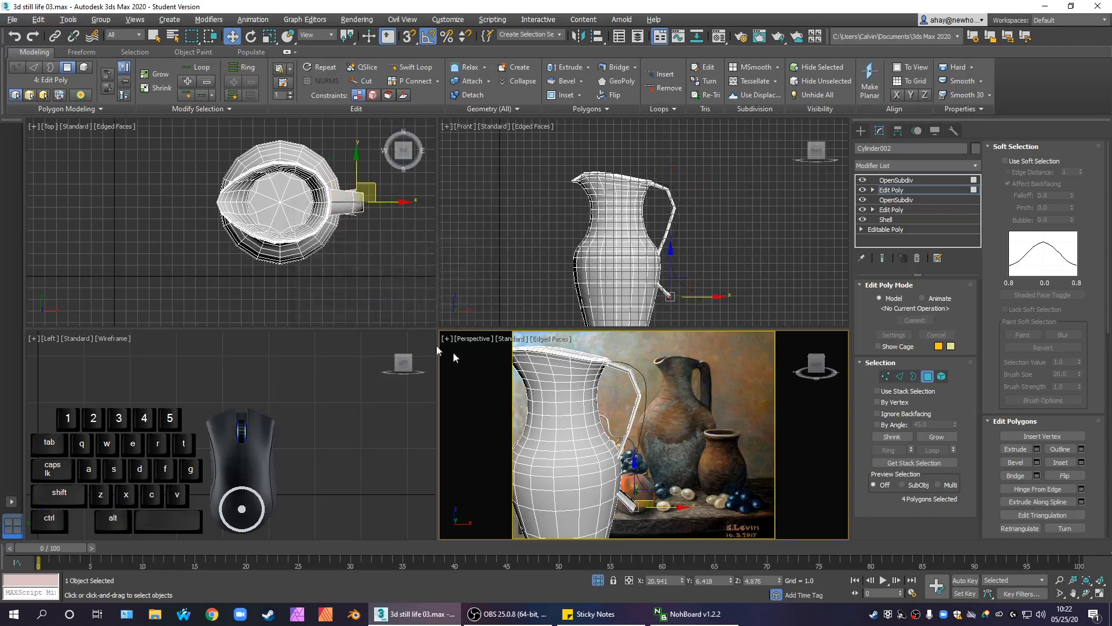
Step: Move the vertices at the handle's lower tip further outward from the jug in the Front view
click(886, 376)
middle_drag(671, 284, 648, 288)
scroll(655, 242, up, 4)
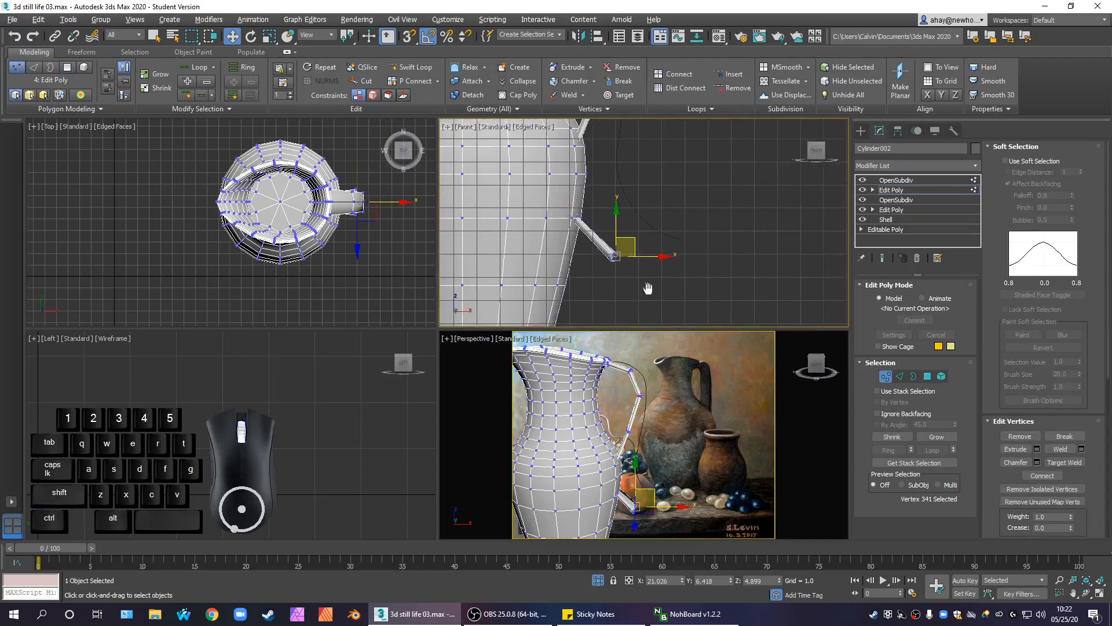
drag(697, 288, 586, 219)
click(628, 245)
drag(627, 294, 672, 253)
scroll(603, 226, down, 1)
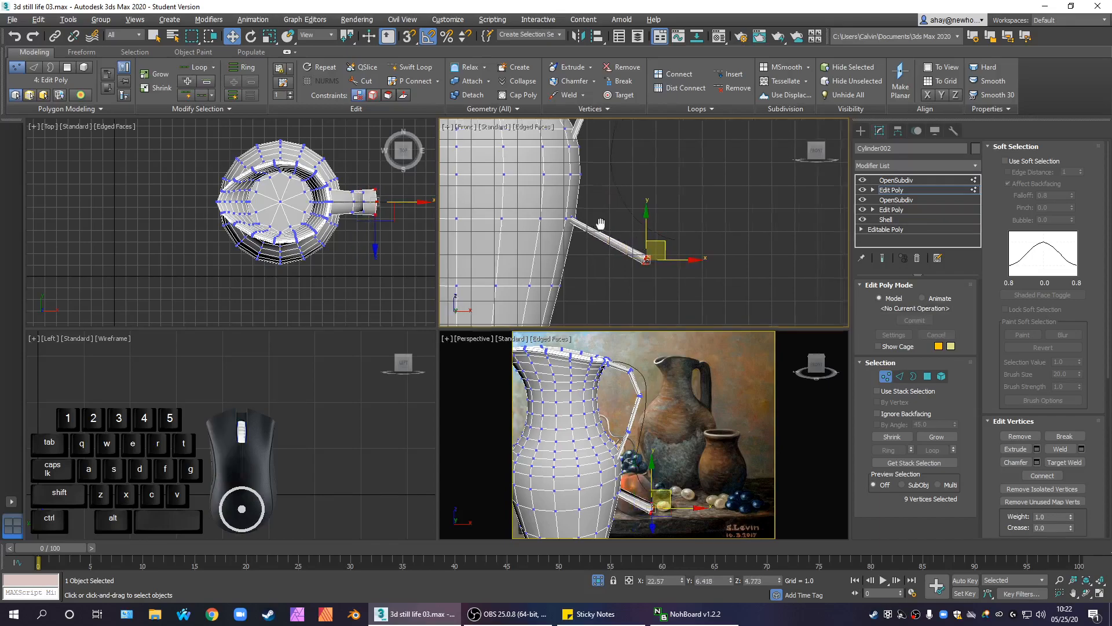
Step: Select the ring of vertices midway down the handle
middle_drag(589, 210, 588, 263)
scroll(588, 262, down, 1)
scroll(588, 259, down, 2)
scroll(608, 192, up, 4)
drag(555, 199, 603, 216)
middle_drag(611, 216, 620, 256)
click(606, 219)
mouse_move(549, 226)
mouse_down()
mouse_move(619, 259)
mouse_move(597, 210)
mouse_move(603, 226)
mouse_move(621, 222)
mouse_up()
right_click(621, 221)
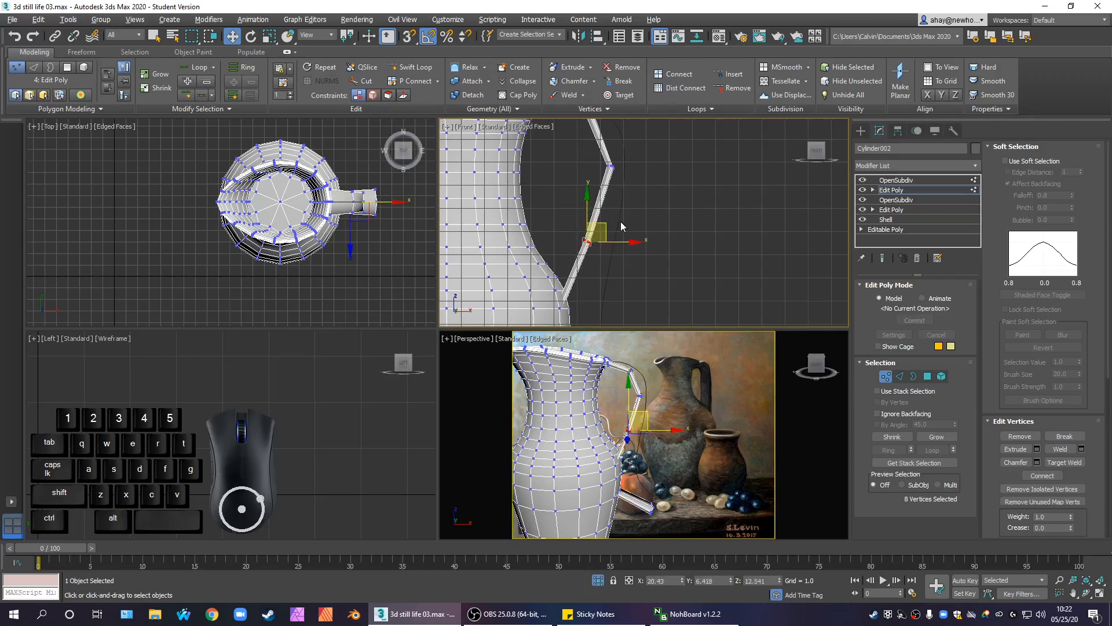
Step: Make the jug mesh see-through and select the handle's vertices where it enters the jug body
scroll(621, 226, down, 2)
scroll(597, 245, up, 2)
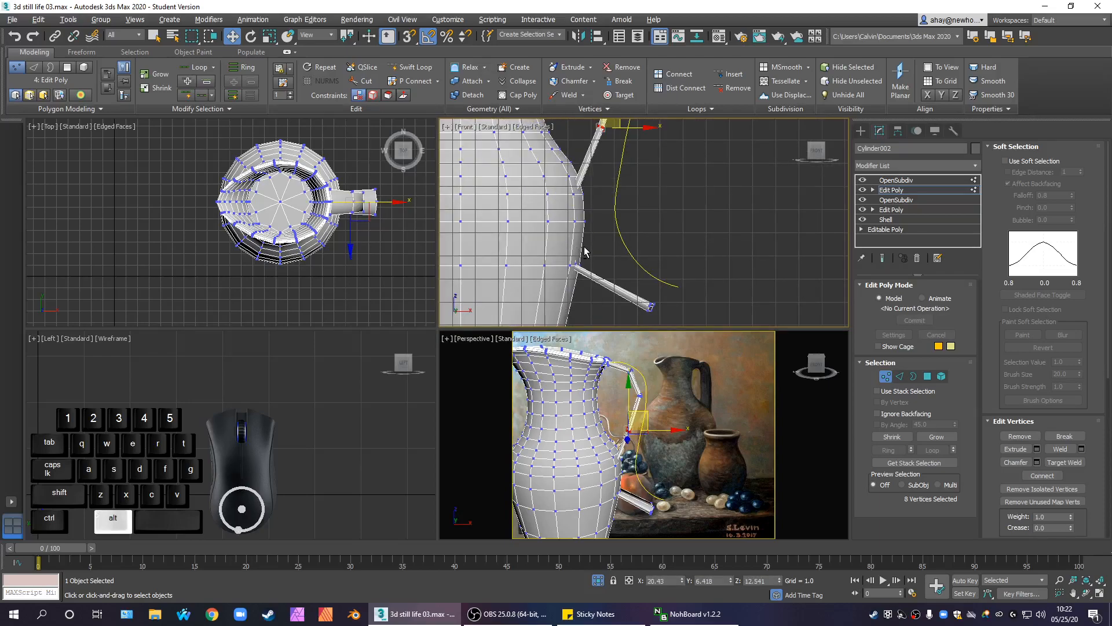
scroll(585, 255, up, 4)
scroll(567, 197, up, 2)
middle_drag(560, 174, 568, 247)
drag(592, 246, 547, 215)
scroll(588, 272, down, 1)
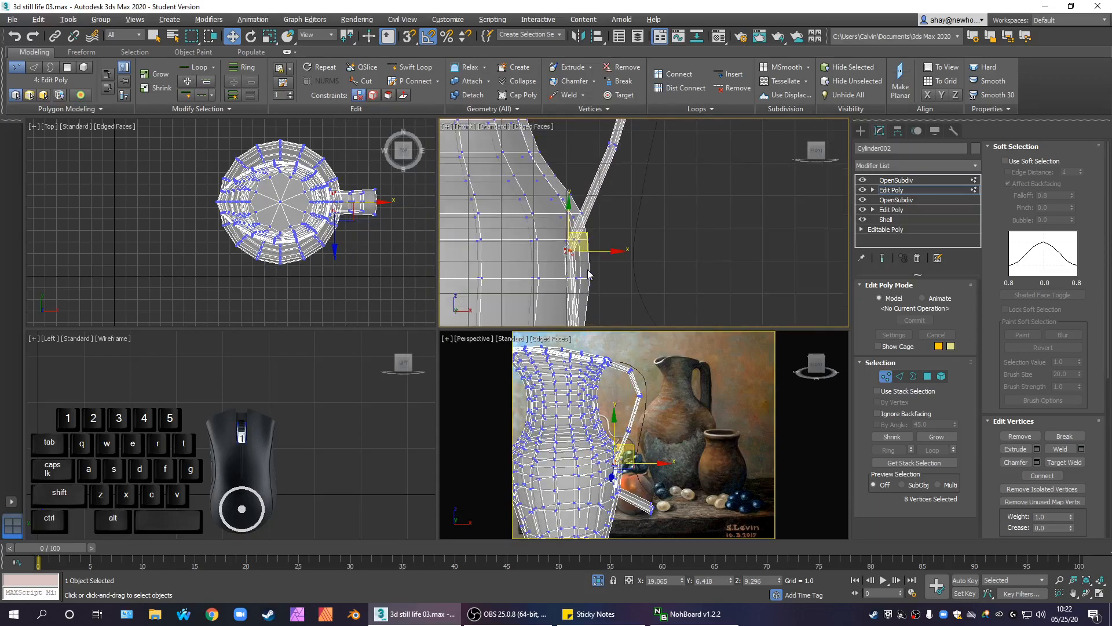
Step: Try to select the vertices at the bend where the handle's lower end leaves the jug body
click(592, 271)
scroll(574, 266, up, 1)
drag(526, 244, 620, 238)
middle_drag(635, 265, 623, 186)
scroll(639, 237, down, 3)
scroll(599, 249, up, 6)
middle_drag(550, 236, 599, 253)
drag(576, 267, 562, 252)
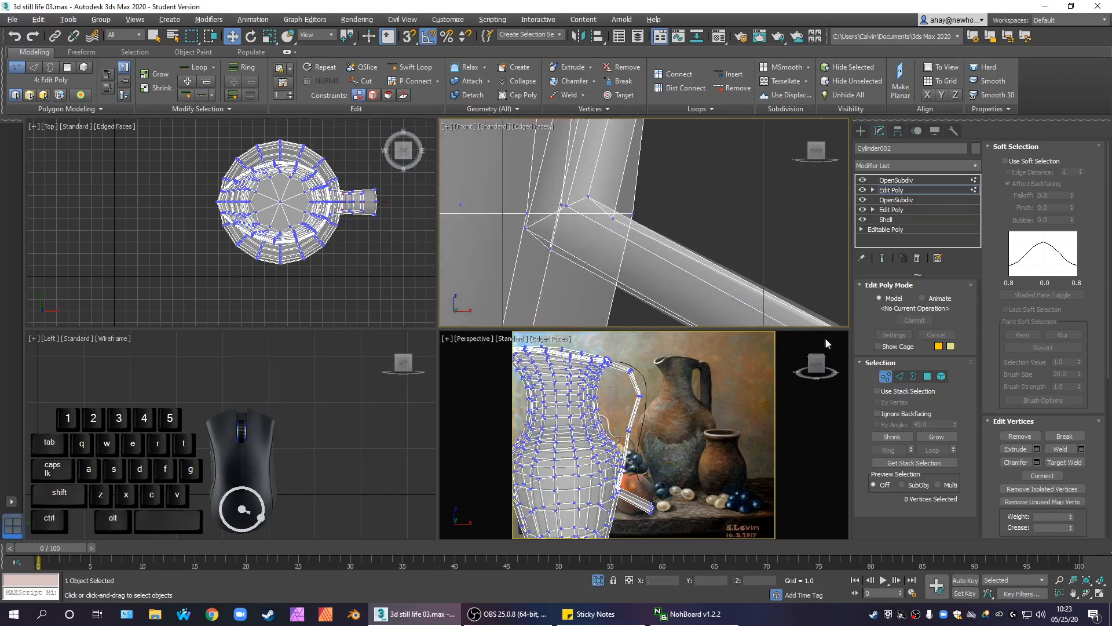
Step: Select the edge loop around the handle's lower bend, convert it to vertices and move them outward from the jug body
click(900, 376)
click(580, 200)
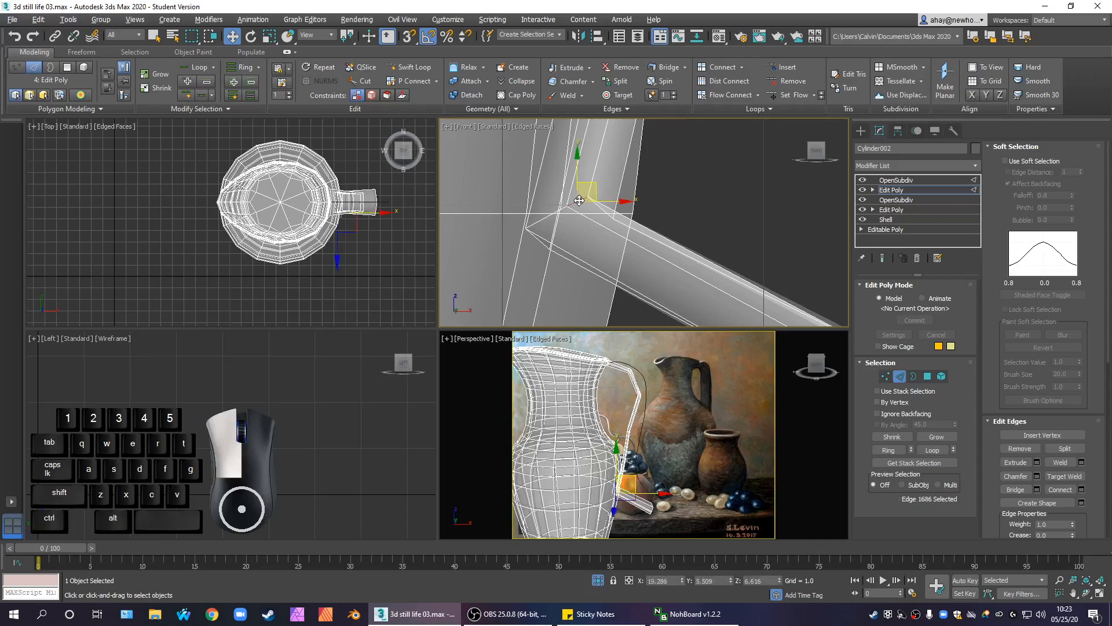
click(944, 449)
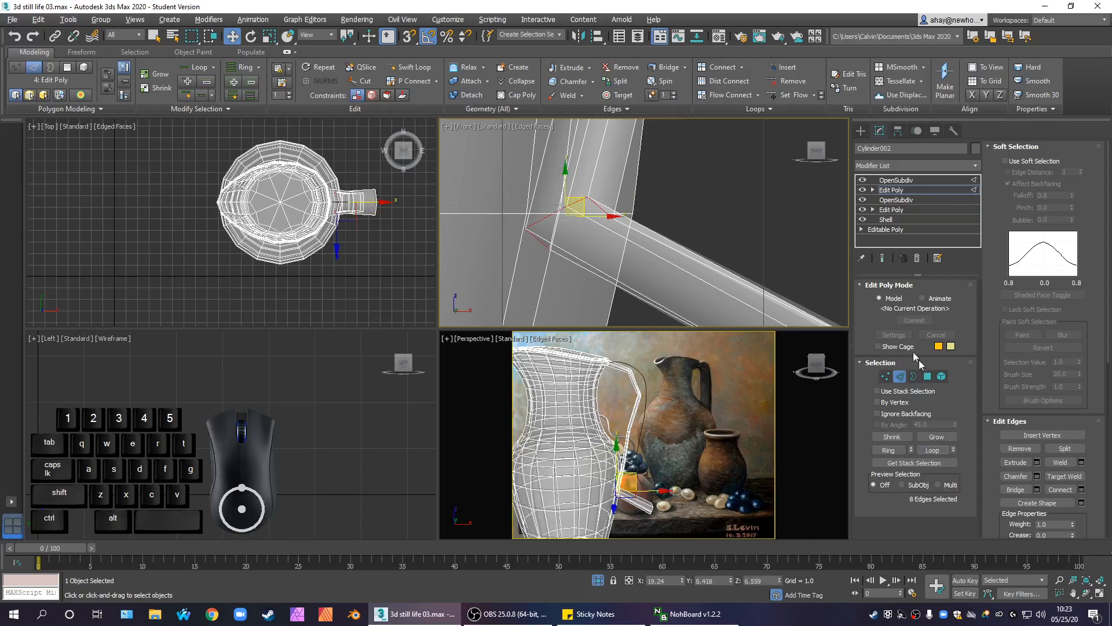
click(884, 376)
scroll(575, 245, down, 2)
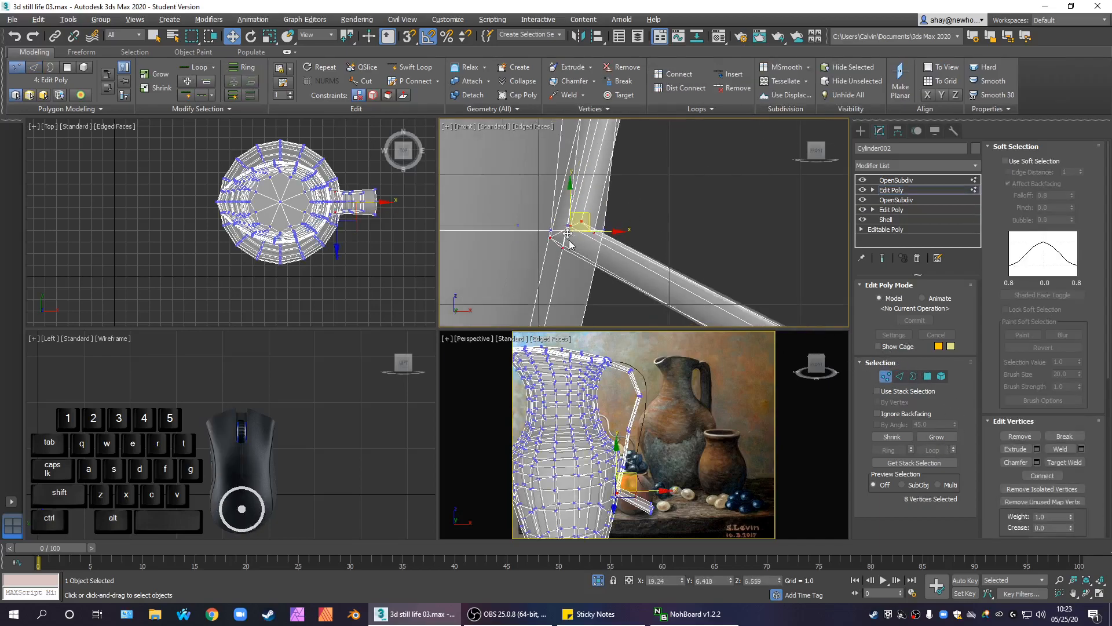
drag(600, 220, 718, 206)
scroll(718, 206, down, 4)
scroll(655, 275, up, 3)
drag(655, 275, 656, 274)
click(681, 250)
scroll(679, 229, down, 2)
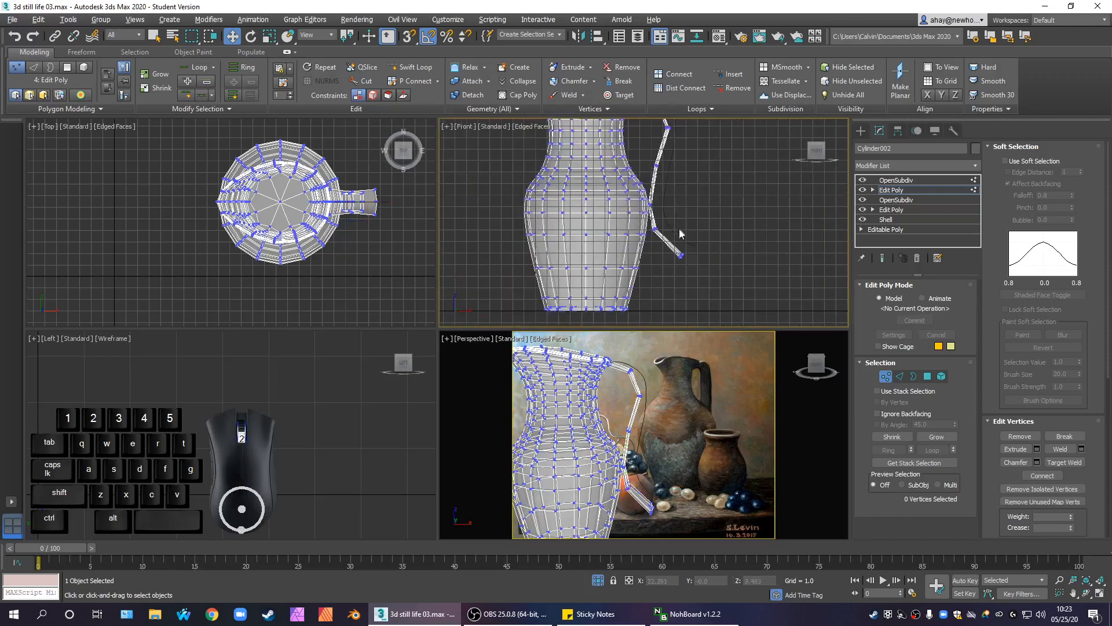
Step: Adjust the vertices at the handle's lower tip, bringing them slightly up and towards the jug
mouse_move(657, 232)
mouse_down()
mouse_move(687, 269)
mouse_move(674, 240)
mouse_up()
key(ctrl+z)
click(714, 199)
Step: Rotate the ring of vertices near the handle's lower end slightly to follow the handle's curve
scroll(689, 223, up, 3)
scroll(665, 245, down, 3)
scroll(637, 248, up, 3)
scroll(632, 179, up, 1)
scroll(637, 250, up, 2)
scroll(636, 254, up, 2)
middle_drag(629, 219, 621, 297)
middle_drag(581, 220, 593, 279)
drag(593, 279, 547, 243)
scroll(568, 268, up, 3)
key(e)
drag(613, 227, 609, 219)
click(641, 247)
Step: Select the ring of vertices midway down the handle and rotate it slightly in the Front view
scroll(653, 249, down, 4)
middle_drag(653, 249, 585, 331)
scroll(573, 207, up, 1)
scroll(572, 206, up, 2)
drag(523, 200, 613, 242)
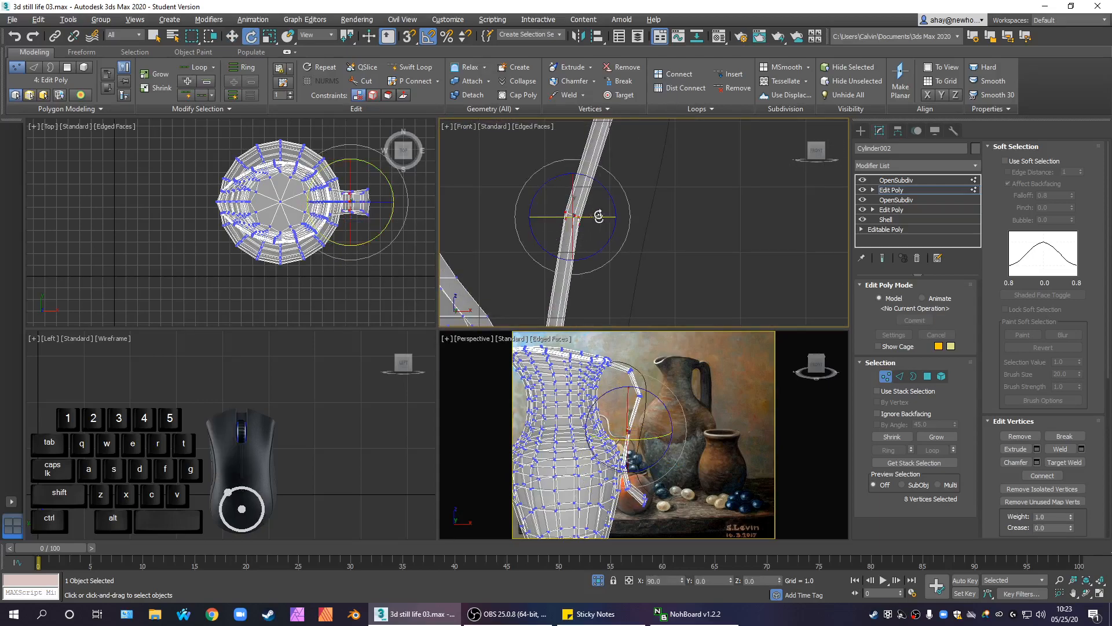
drag(609, 201, 613, 198)
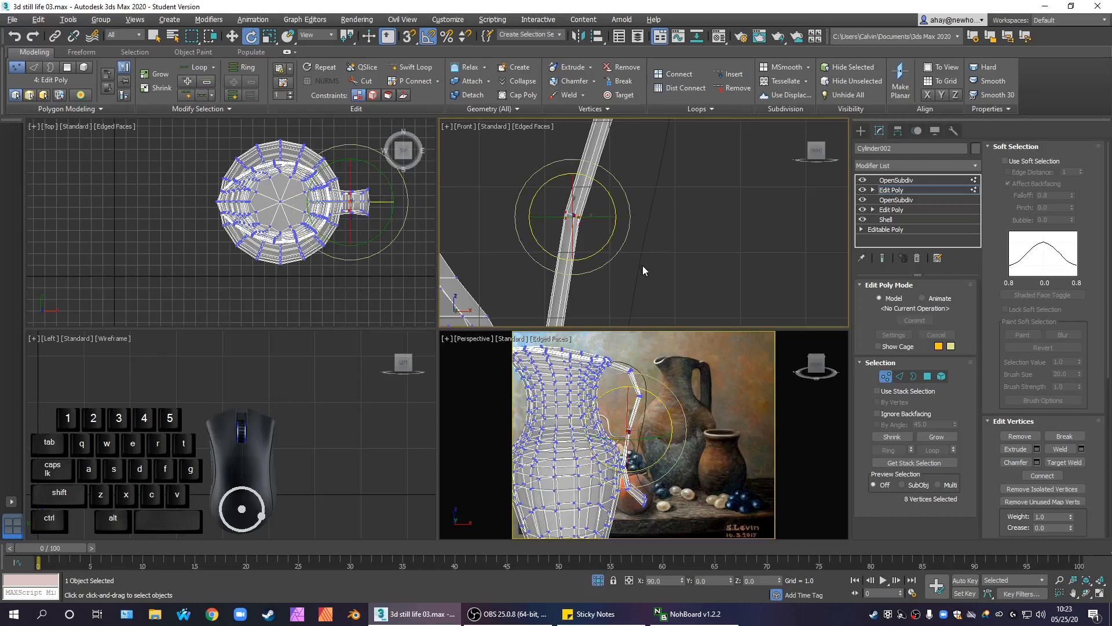
middle_drag(648, 257, 627, 302)
drag(590, 243, 595, 238)
click(628, 240)
scroll(638, 237, down, 3)
middle_drag(657, 214, 626, 273)
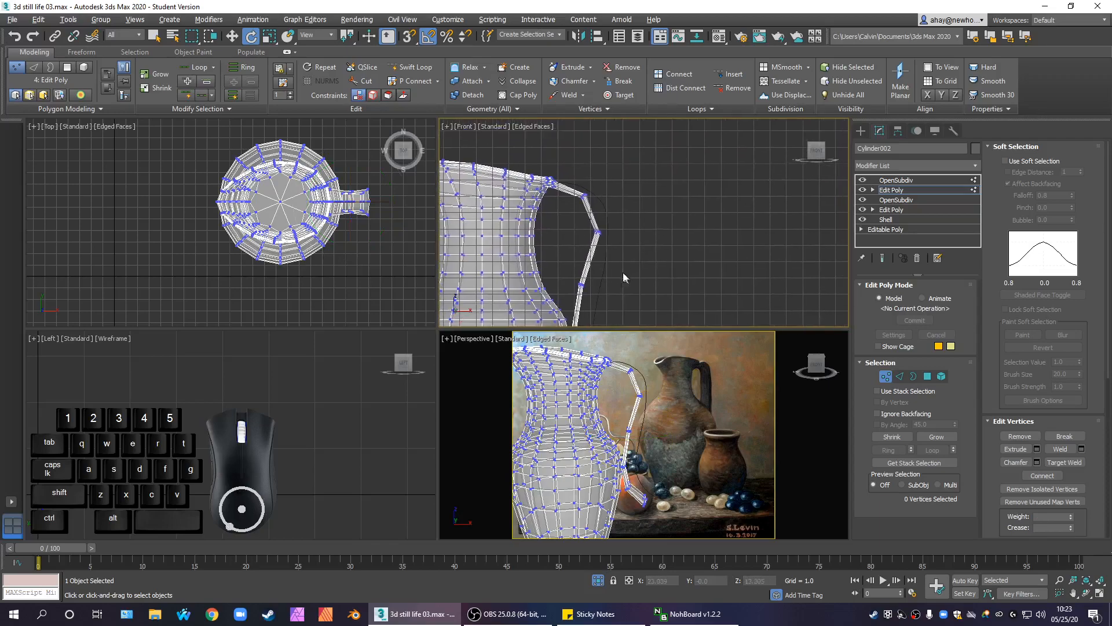
scroll(592, 218, up, 2)
scroll(592, 220, up, 2)
drag(587, 237, 642, 296)
scroll(672, 303, down, 5)
middle_drag(694, 250, 666, 169)
click(669, 168)
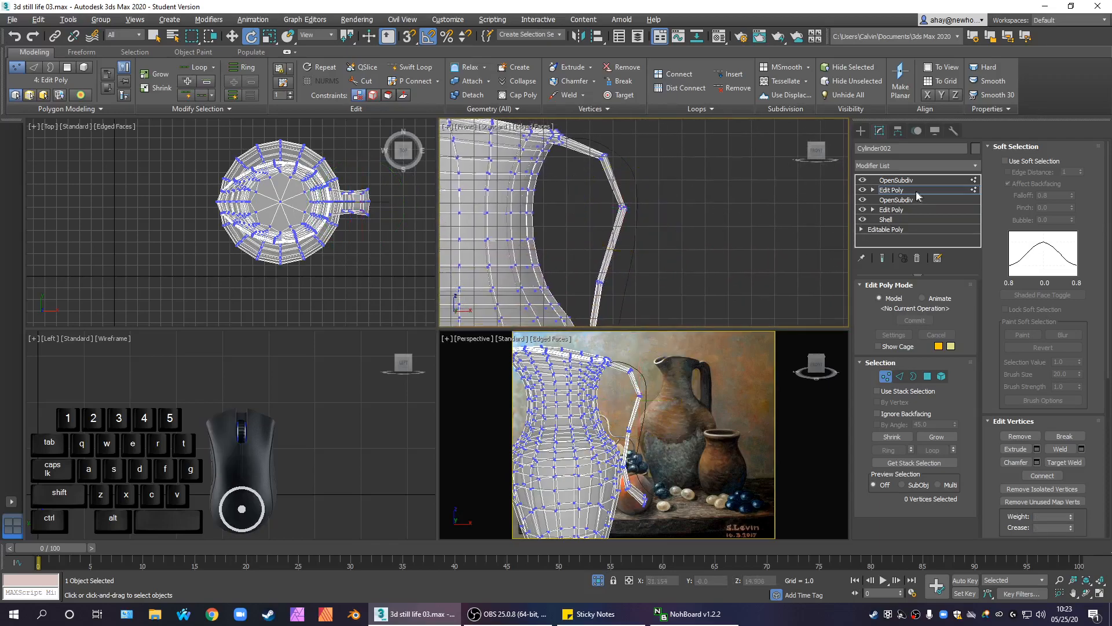
Step: Switch to the upper OpenSubdiv modifier, hide the edges in the Perspective view and examine the smoothed jug and handle
click(919, 191)
click(923, 181)
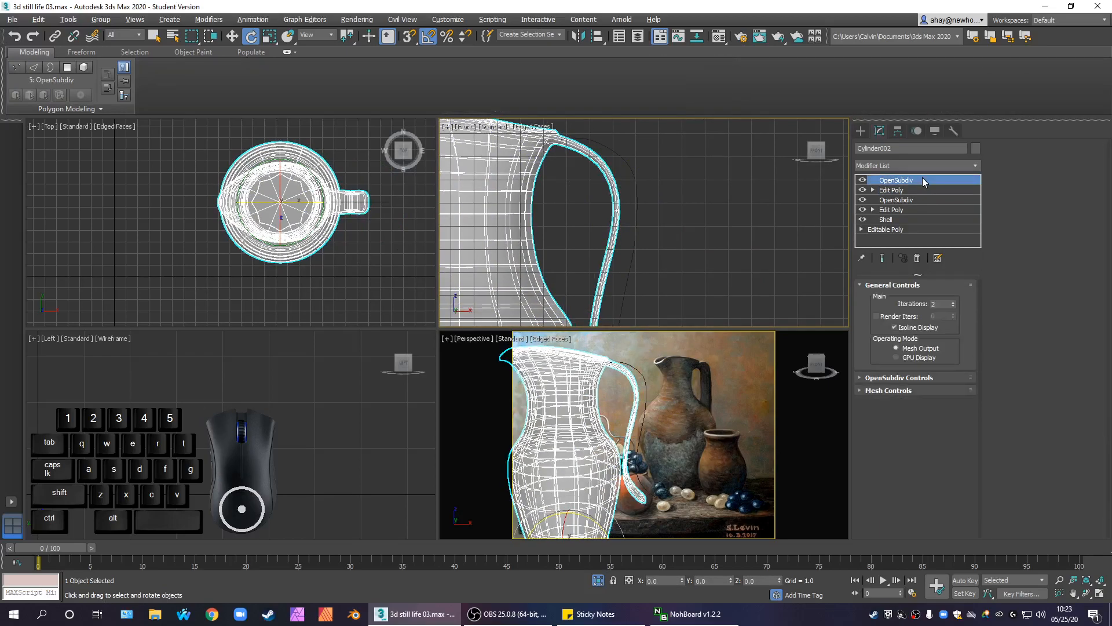
key(F4)
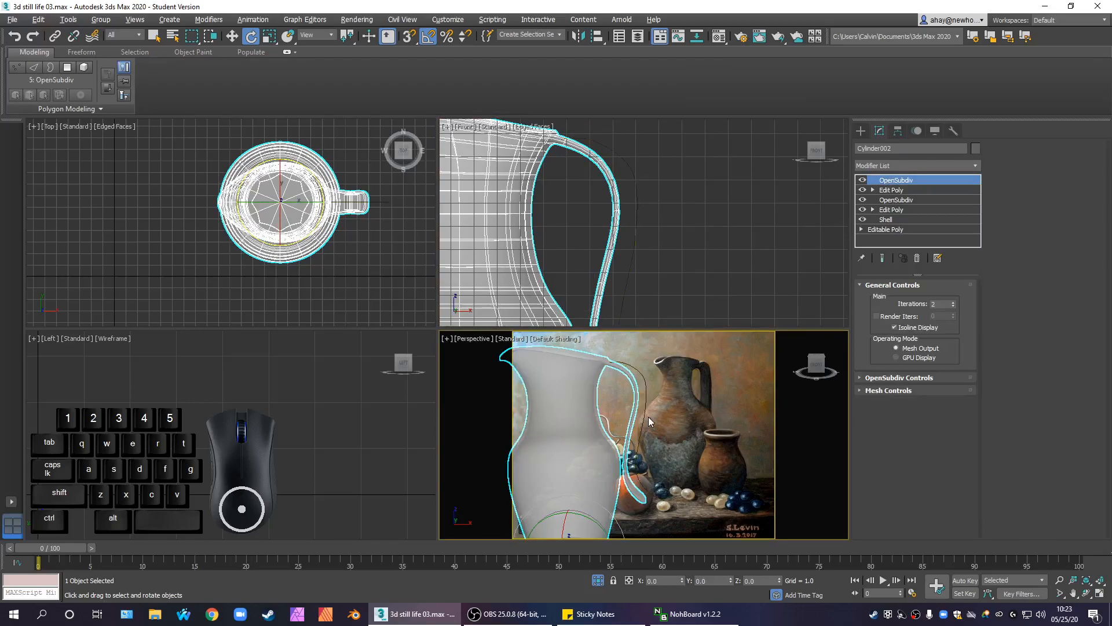
scroll(659, 408, down, 5)
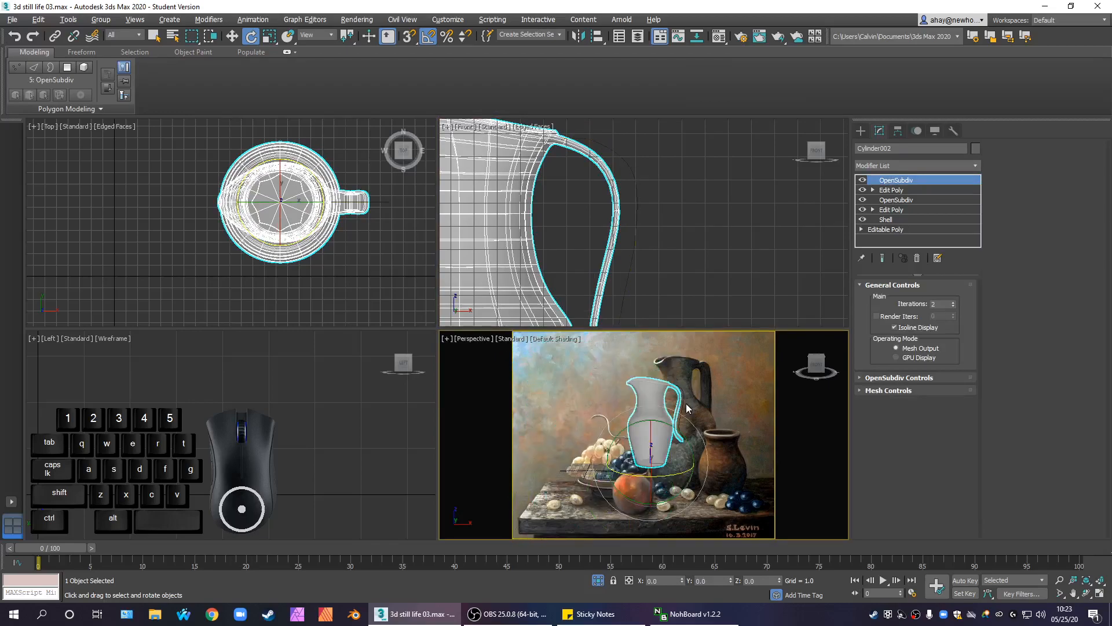
alt+middle_drag(691, 428, 803, 446)
scroll(670, 426, up, 5)
scroll(612, 311, down, 3)
scroll(610, 278, up, 6)
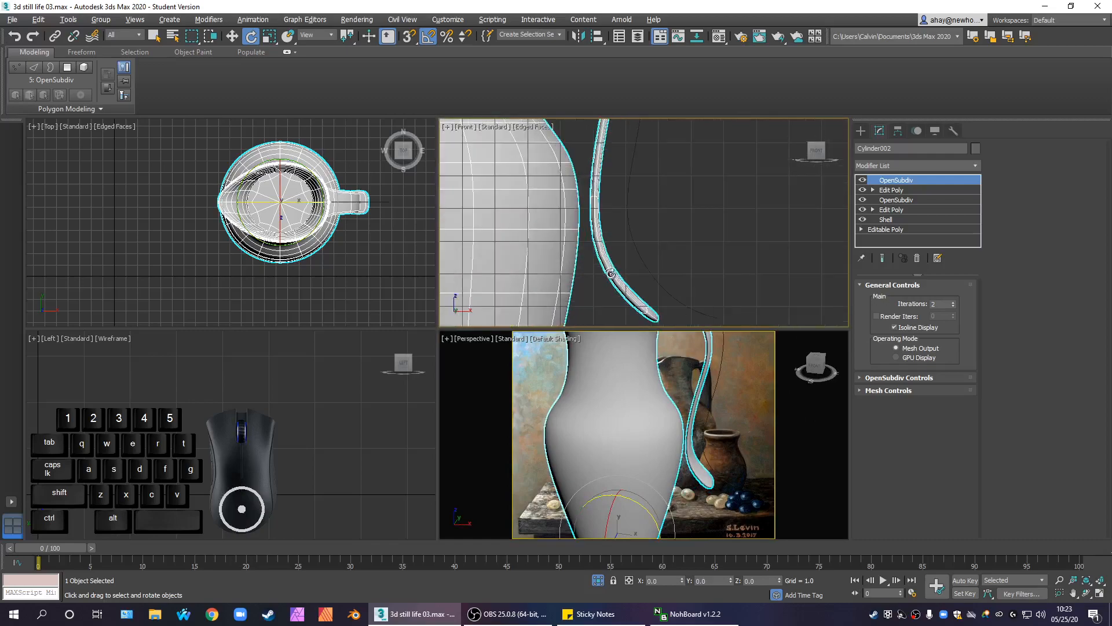
Step: Return to the vertices of the upper Edit Poly modifier and select the ring where the handle touches the jug body, ready to move
click(888, 190)
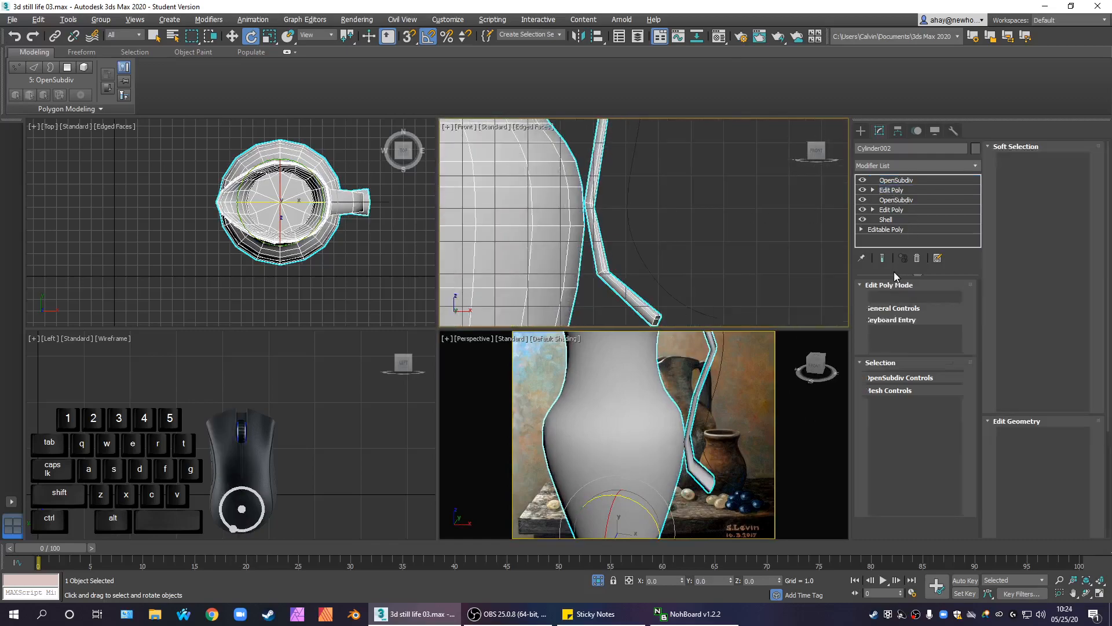
click(886, 375)
scroll(659, 227, up, 2)
middle_drag(621, 176, 641, 247)
scroll(611, 221, up, 3)
drag(610, 221, 655, 249)
key(w)
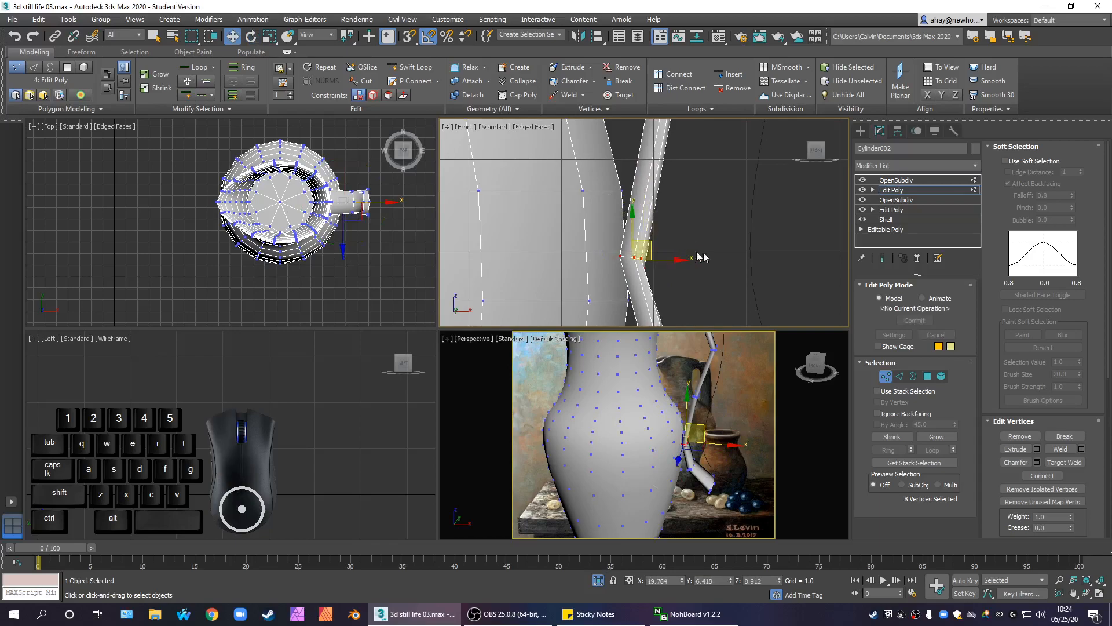
Step: Turn on Show End Result for the upper Edit Poly modifier and go back to vertex editing
click(906, 181)
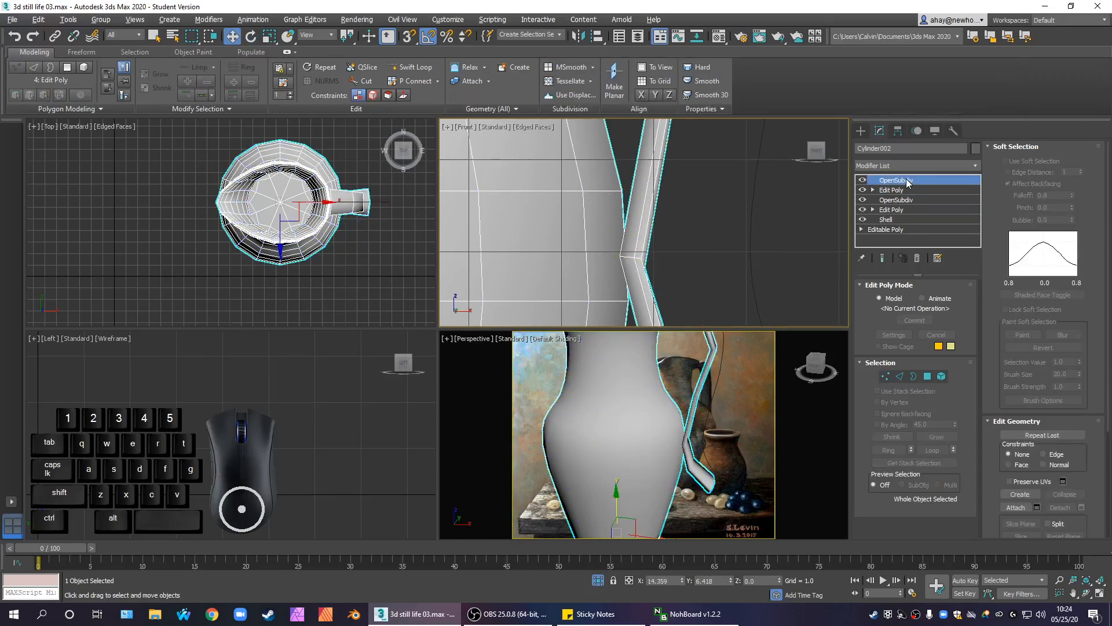
click(899, 190)
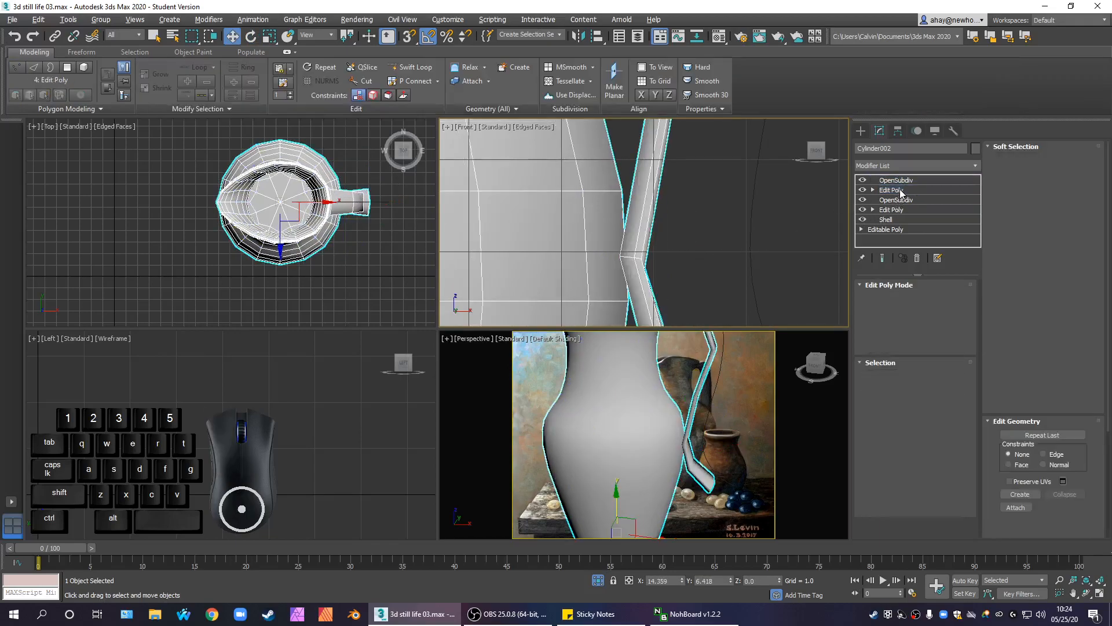
click(881, 260)
click(885, 376)
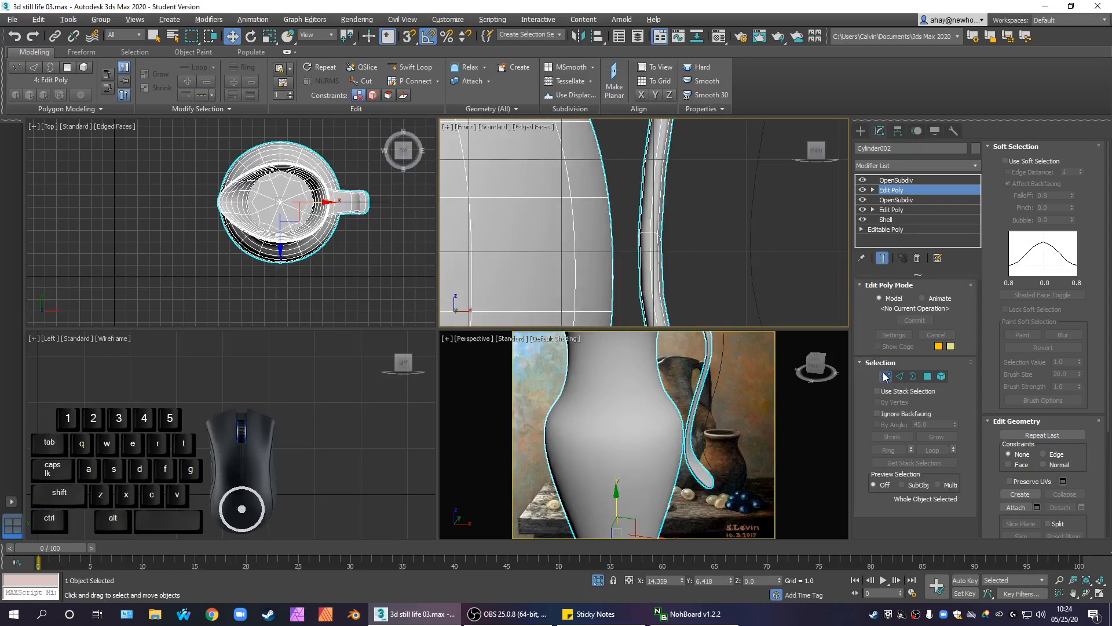
Step: Move the selected ring of handle vertices inward until the smoothed handle rests against the jug body
scroll(707, 232, down, 3)
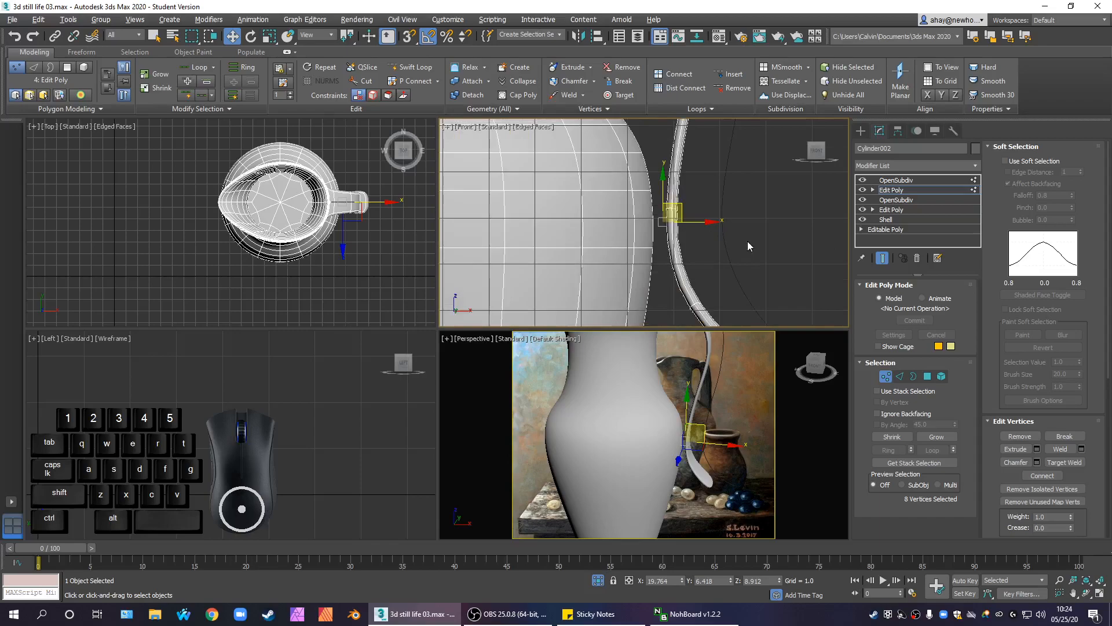
drag(675, 212, 657, 211)
scroll(731, 223, down, 2)
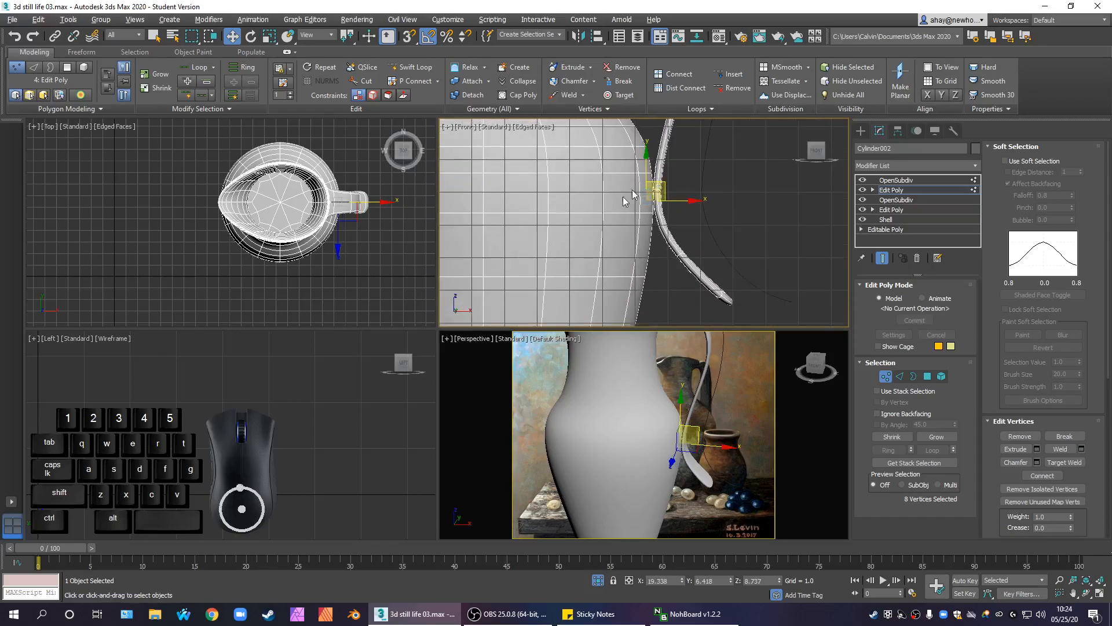
scroll(687, 216, down, 3)
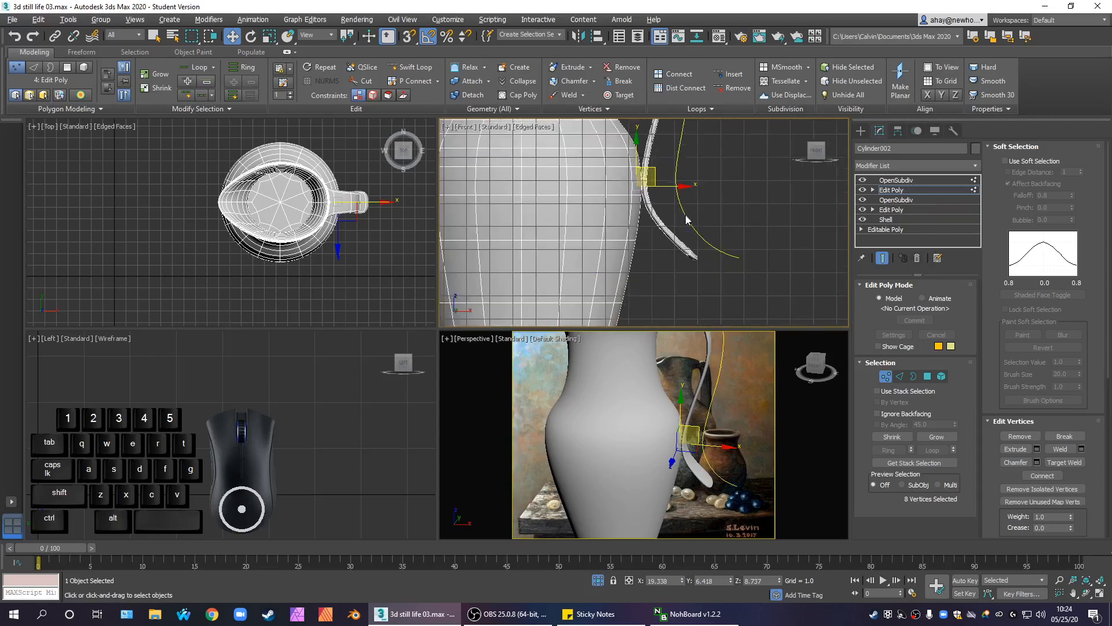
Step: Select the ring of vertices partway up the handle and nudge it slightly upward and outward
scroll(709, 260, up, 7)
middle_drag(655, 227, 640, 285)
scroll(640, 283, down, 5)
middle_drag(650, 243, 624, 325)
middle_drag(618, 188, 625, 238)
drag(572, 220, 665, 274)
drag(616, 247, 620, 238)
Step: Select the two rings of vertices at the handle's upper outer bend and move them slightly outward and up
drag(644, 179, 668, 197)
drag(594, 132, 592, 131)
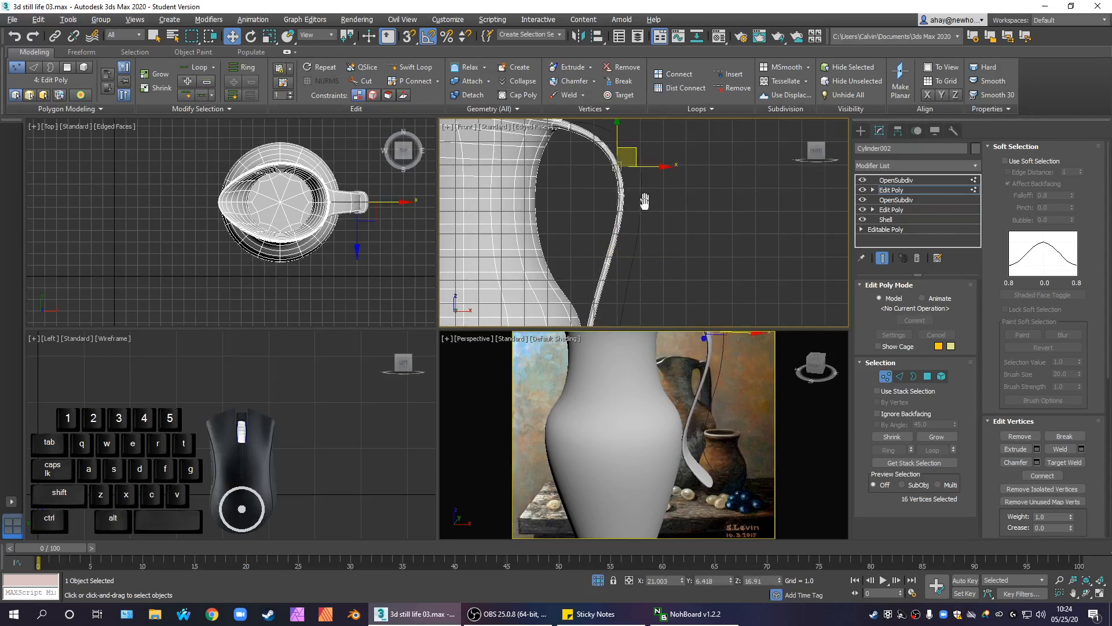
middle_drag(646, 199, 645, 253)
drag(632, 200, 647, 192)
Step: Select the ring of vertices midway down the handle and move it slightly outward and down
middle_drag(667, 249, 640, 164)
drag(548, 205, 604, 215)
drag(605, 218, 611, 226)
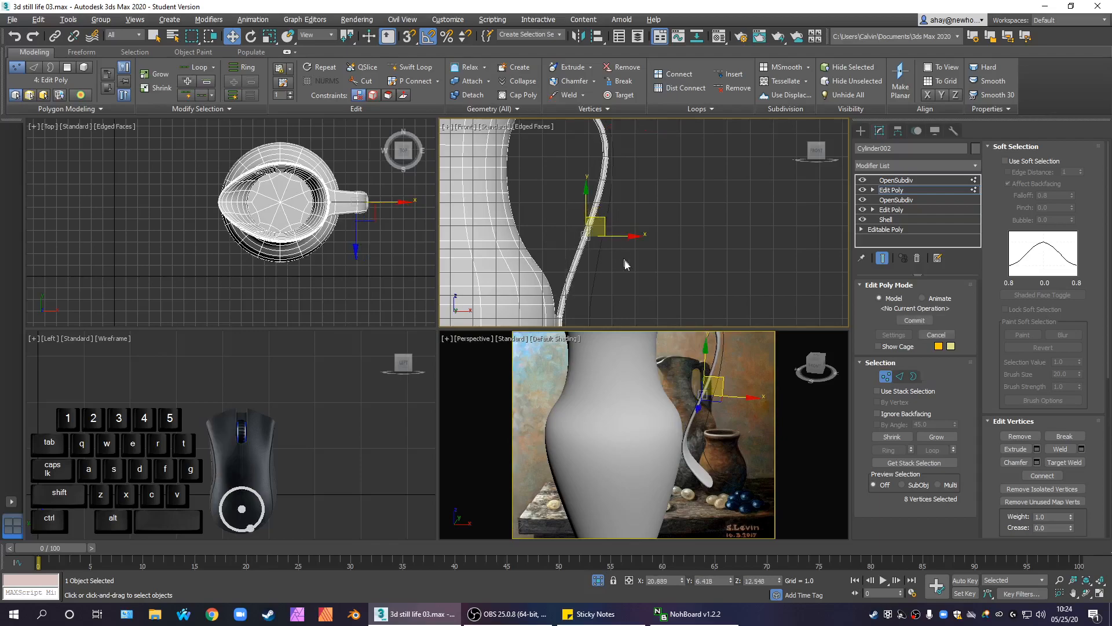
middle_drag(623, 280, 645, 179)
scroll(643, 214, down, 3)
scroll(638, 260, down, 3)
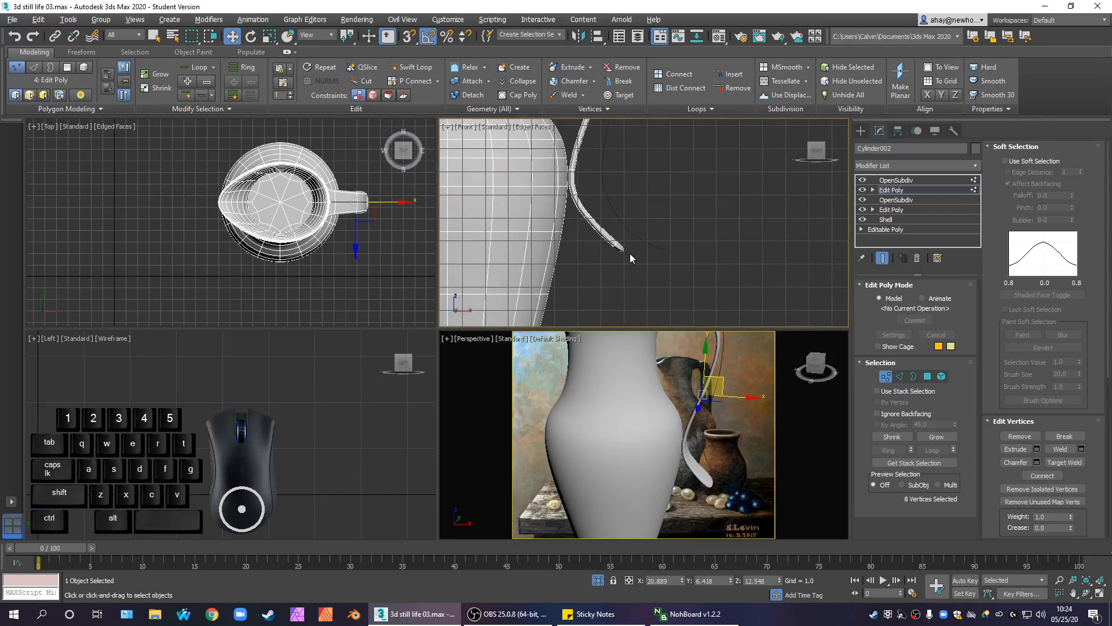
Step: Show the edges in the Perspective view and try selecting the ring of edges along the handle's lower end in edge mode
middle_drag(763, 467, 704, 447)
click(900, 377)
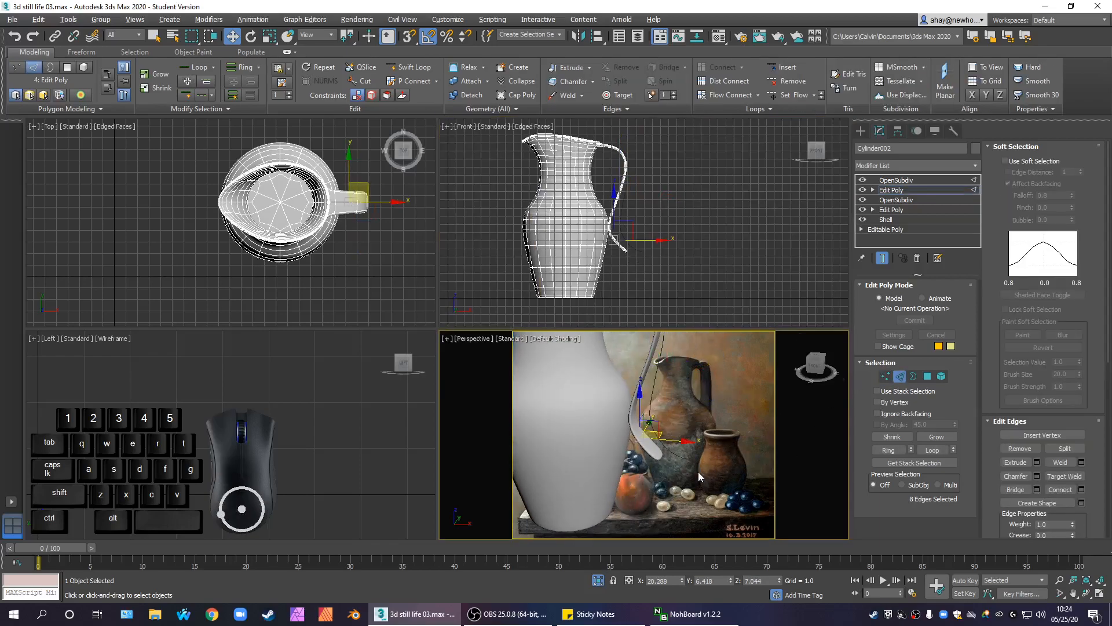
key(F4)
scroll(672, 466, up, 2)
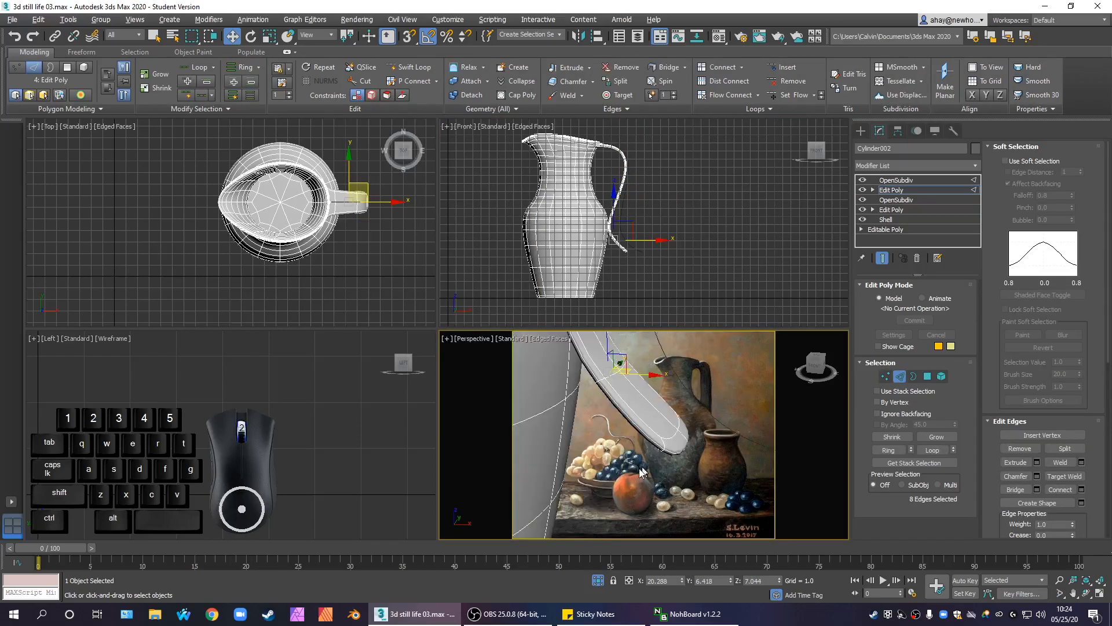
click(636, 425)
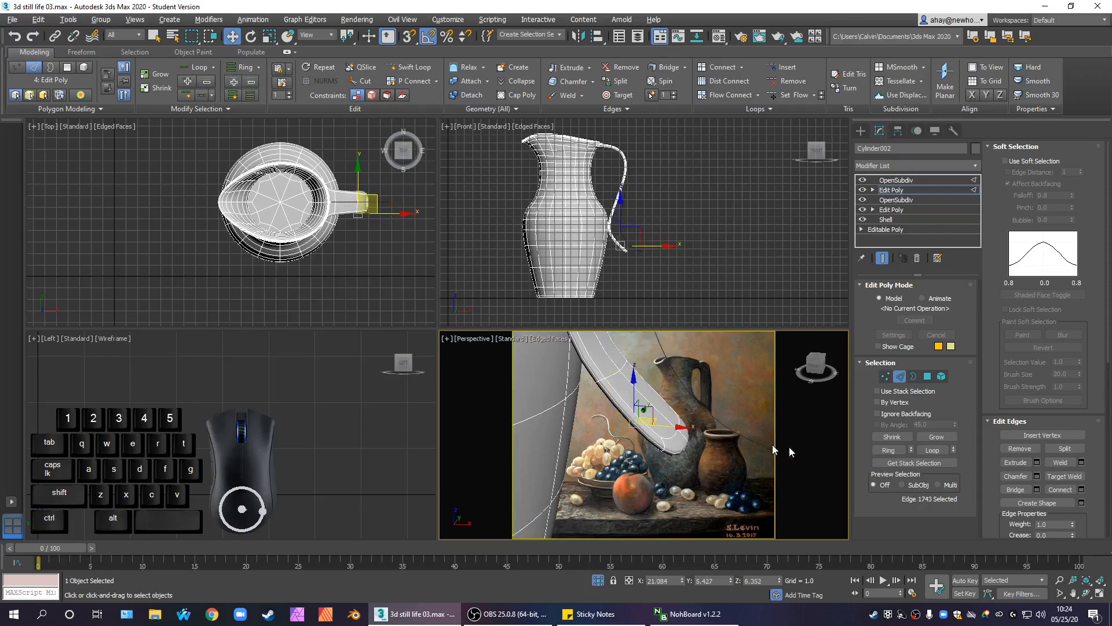
click(888, 450)
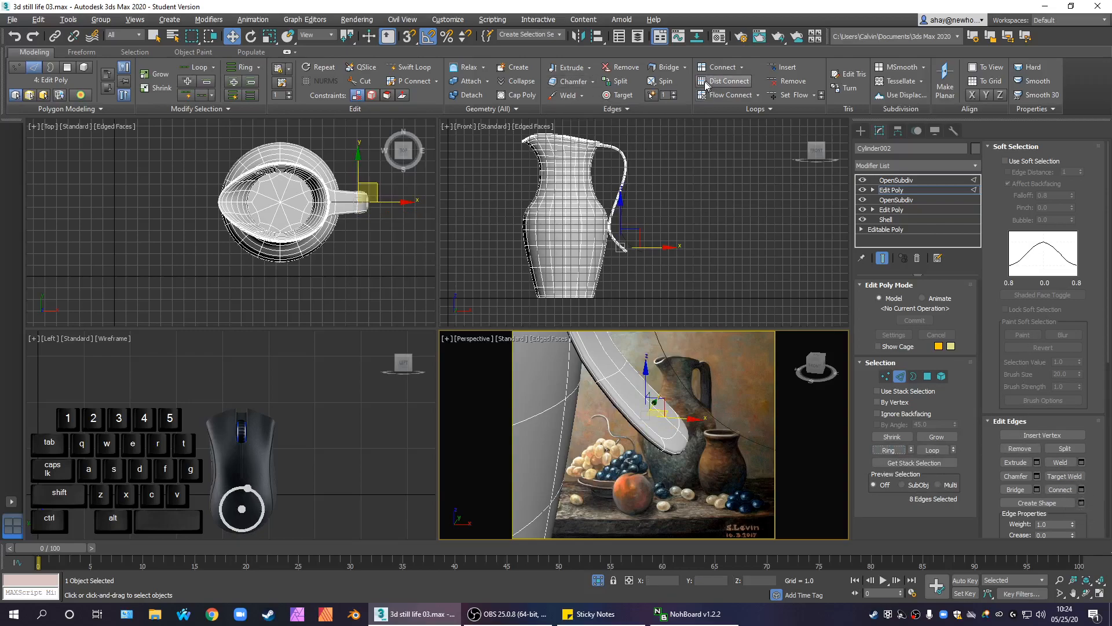
click(682, 428)
Step: Insert an edge loop close to the handle's lower tip with Swift Loop, with Show End Result turned off
click(410, 67)
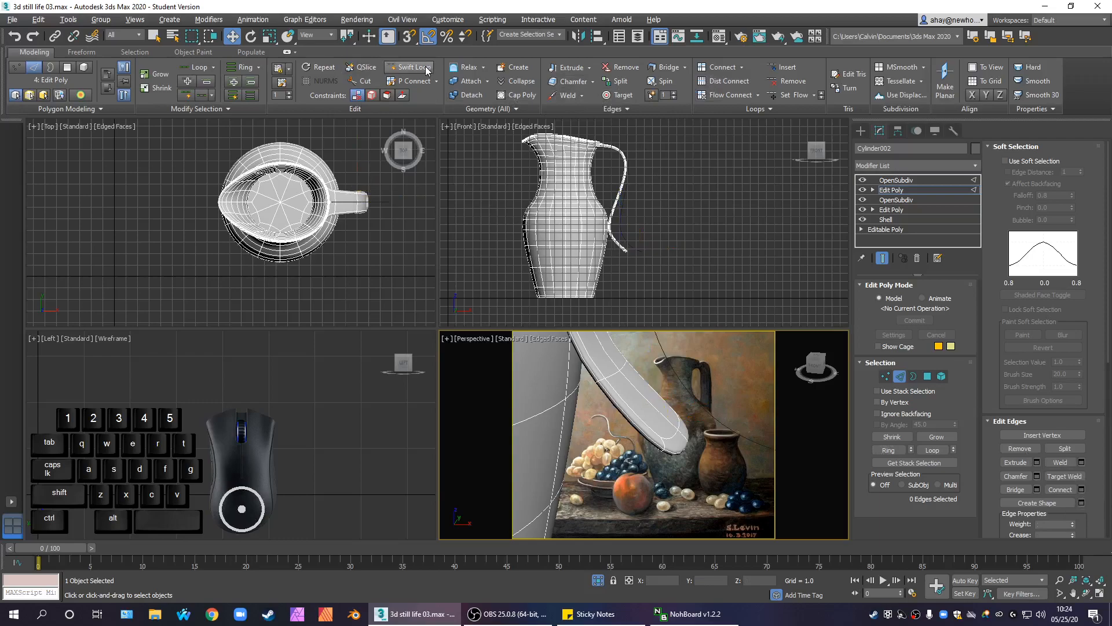
click(652, 448)
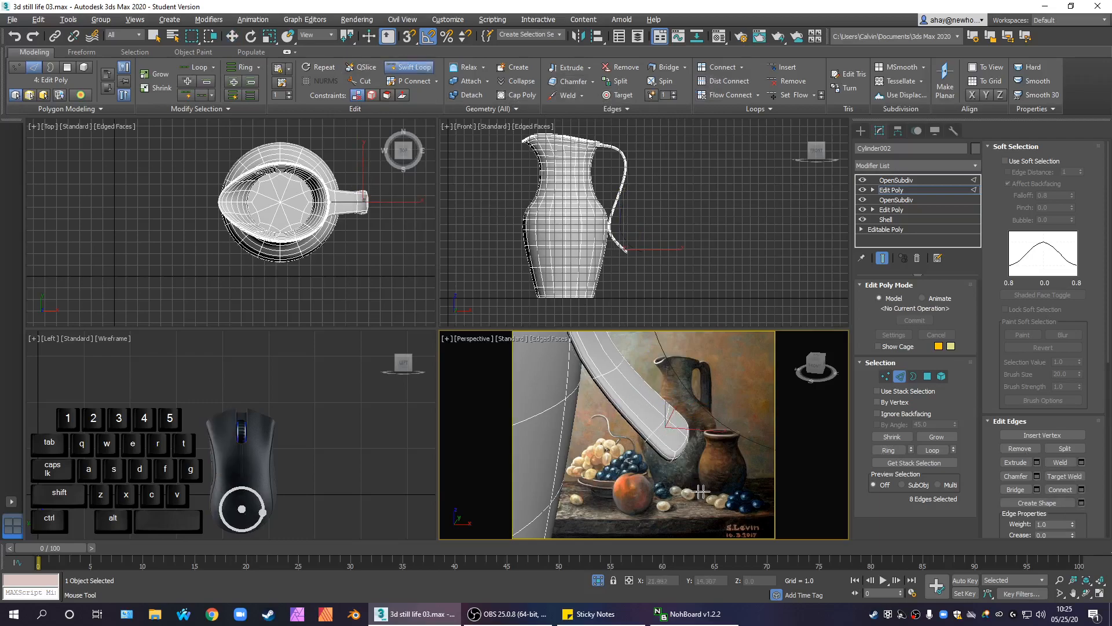
key(ctrl+z)
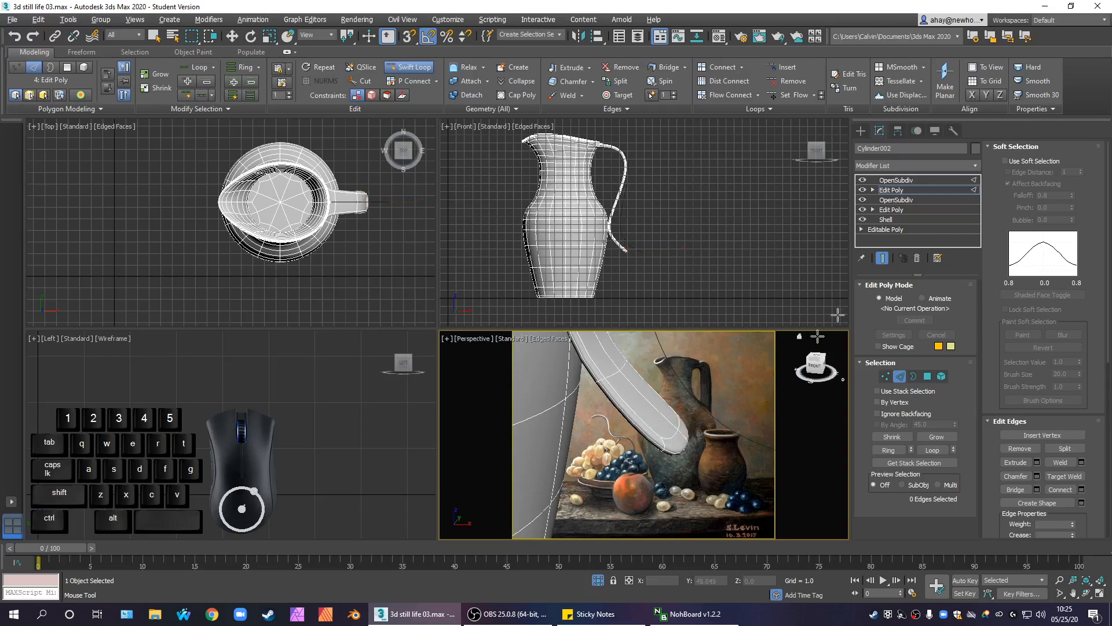
click(883, 259)
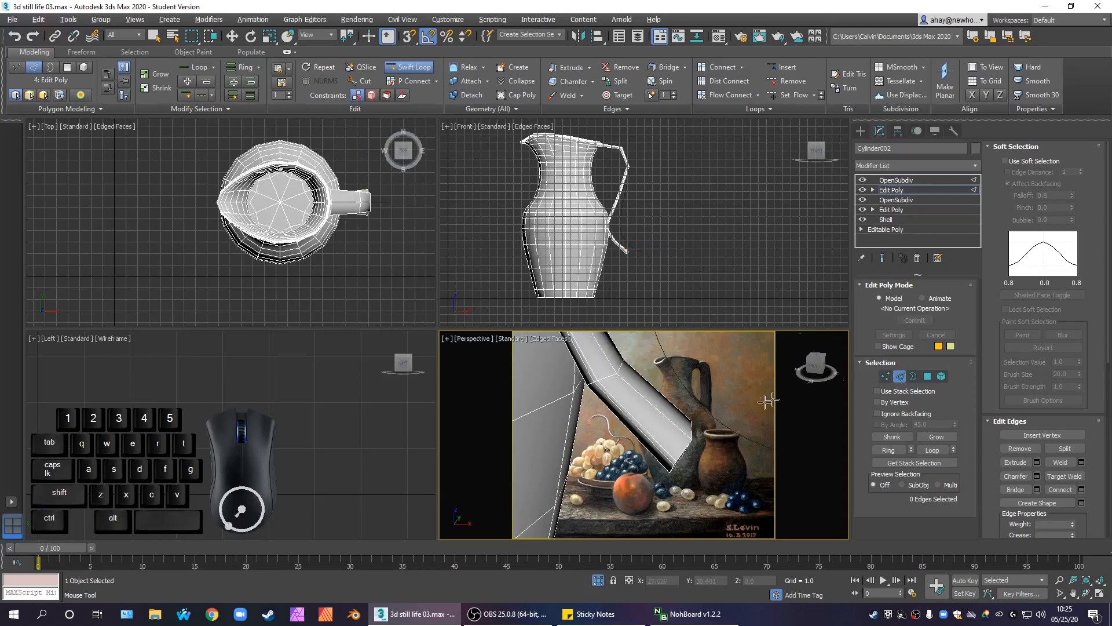
click(661, 456)
Step: Return to the upper OpenSubdiv modifier and examine the smoothed handle's tip and its join with the rim from several angles
click(901, 191)
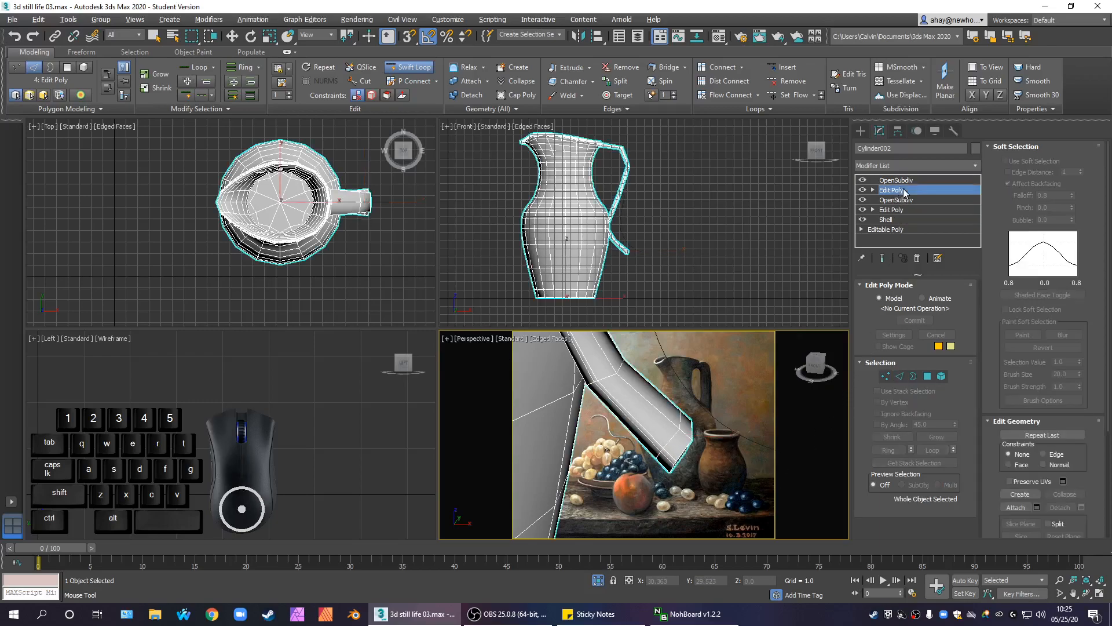
click(903, 180)
key(w)
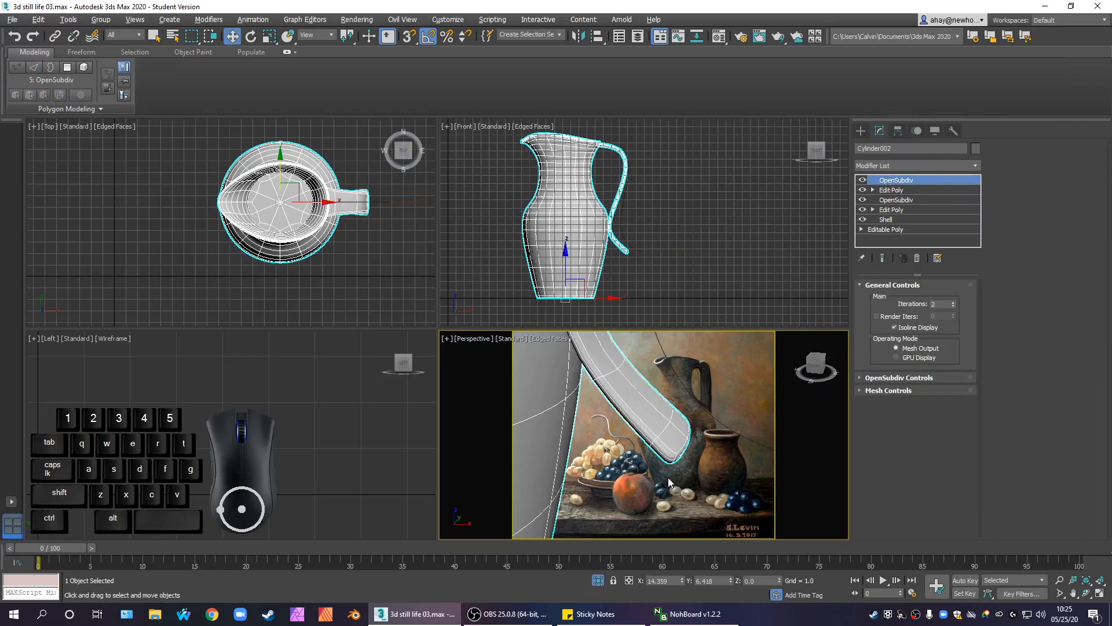
scroll(653, 480, down, 2)
scroll(653, 480, down, 3)
alt+middle_drag(652, 479, 579, 466)
scroll(667, 472, up, 3)
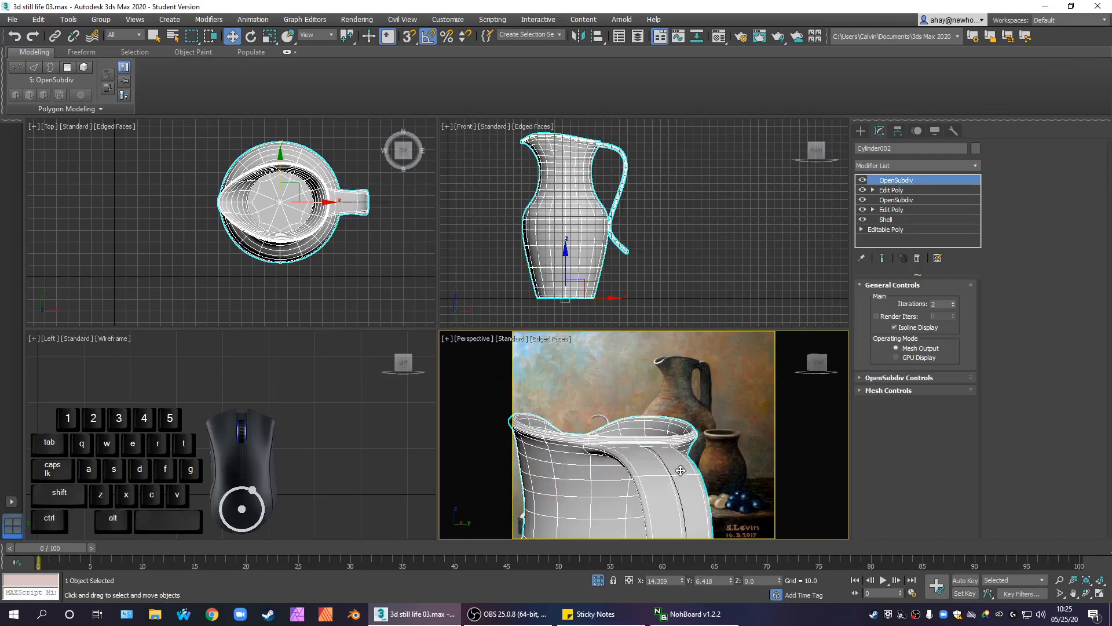
mouse_move(681, 474)
alt+middle_down()
mouse_move(656, 440)
mouse_move(669, 459)
mouse_move(734, 429)
mouse_move(679, 442)
mouse_move(704, 435)
alt+middle_up()
scroll(656, 440, up, 4)
scroll(658, 443, down, 2)
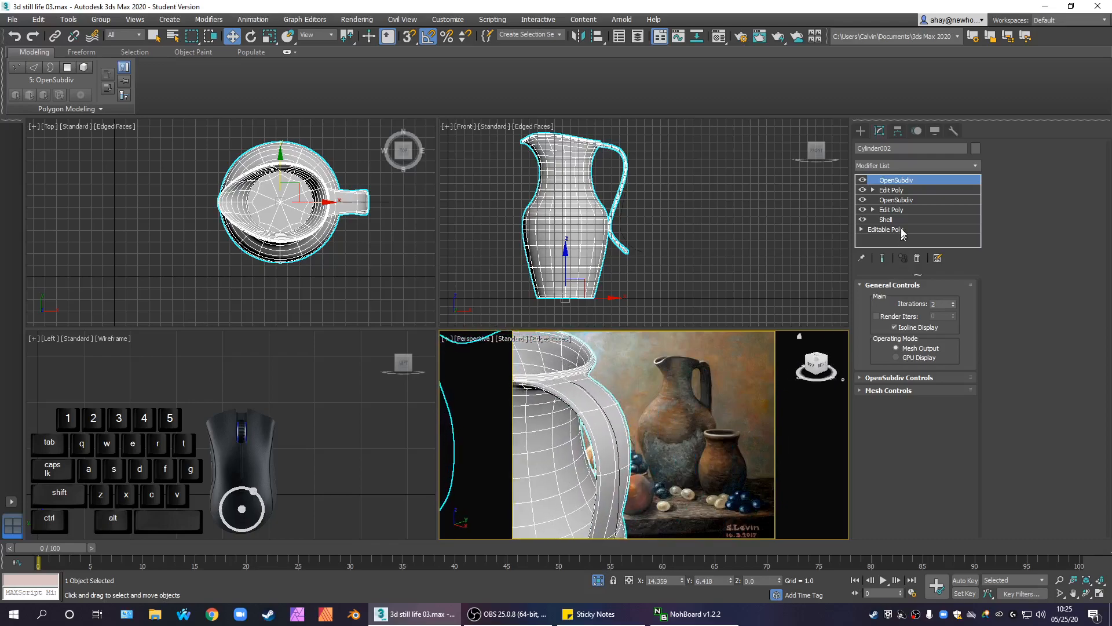
Step: Select the lengthwise edges down the centre of the handle's outer face in the upper Edit Poly and nudge them slightly inward
click(896, 190)
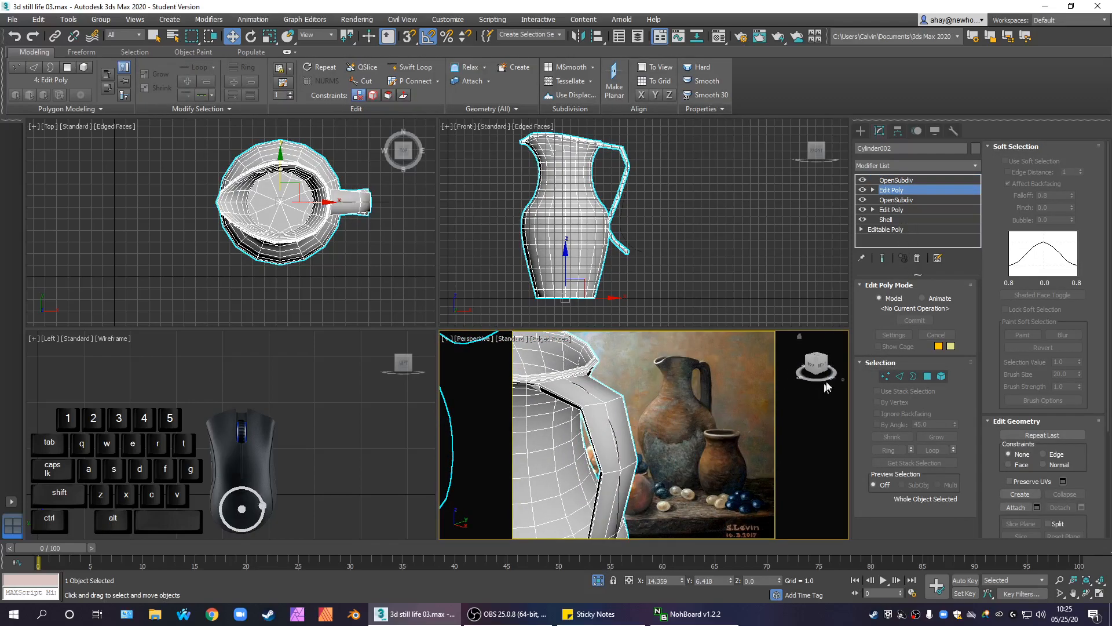
click(901, 375)
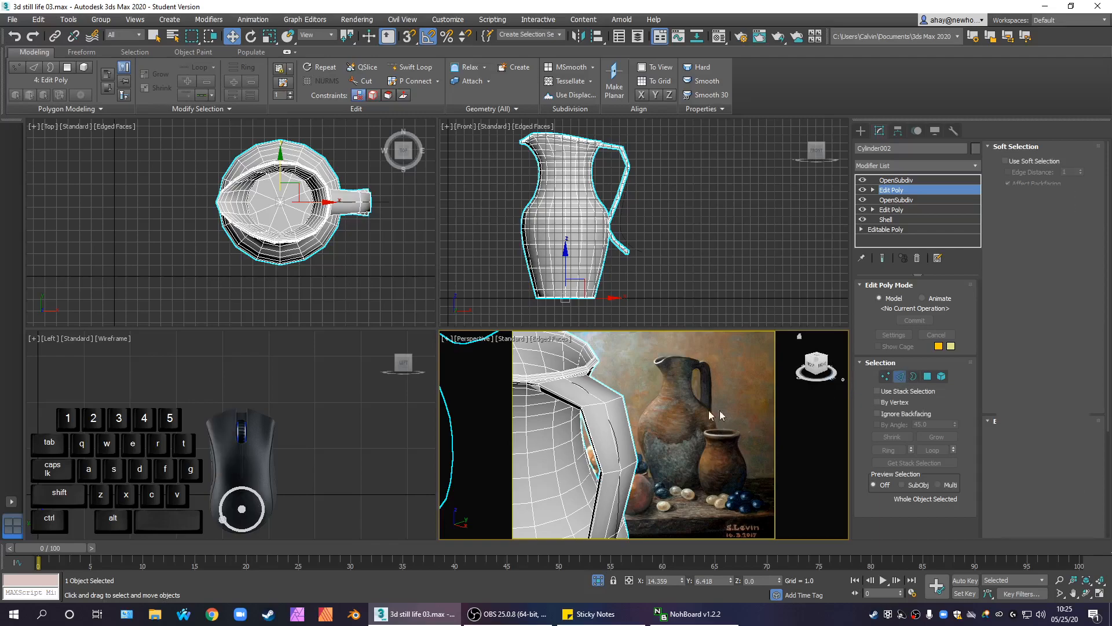
click(594, 395)
ctrl+click(610, 421)
middle_drag(653, 490, 643, 359)
scroll(646, 363, down, 3)
scroll(643, 360, up, 2)
ctrl+click(641, 356)
ctrl+click(632, 444)
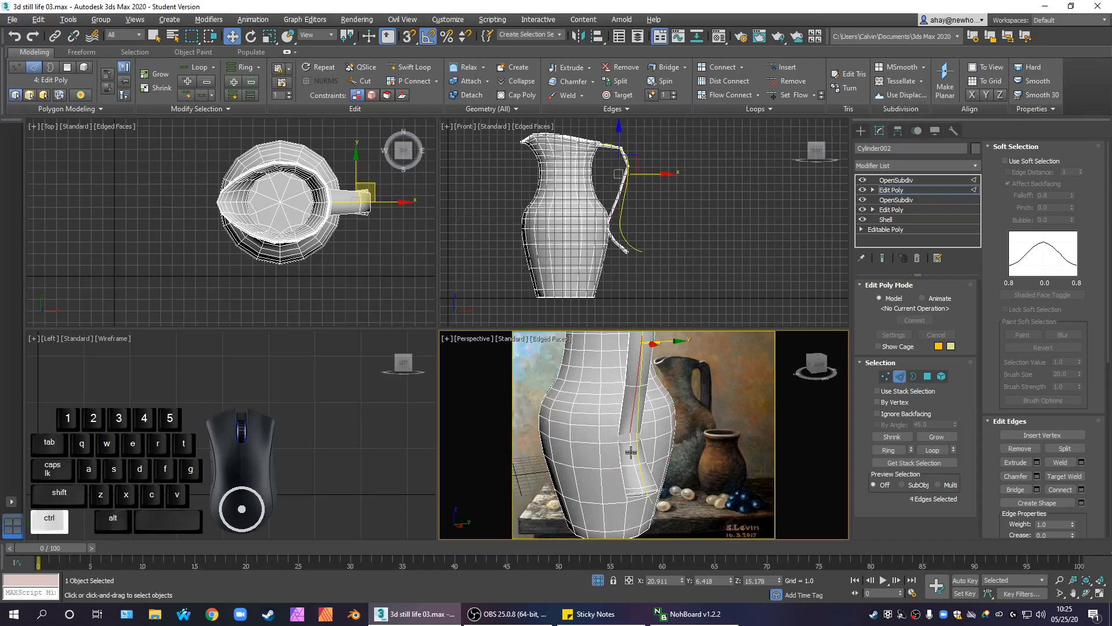
ctrl+click(632, 449)
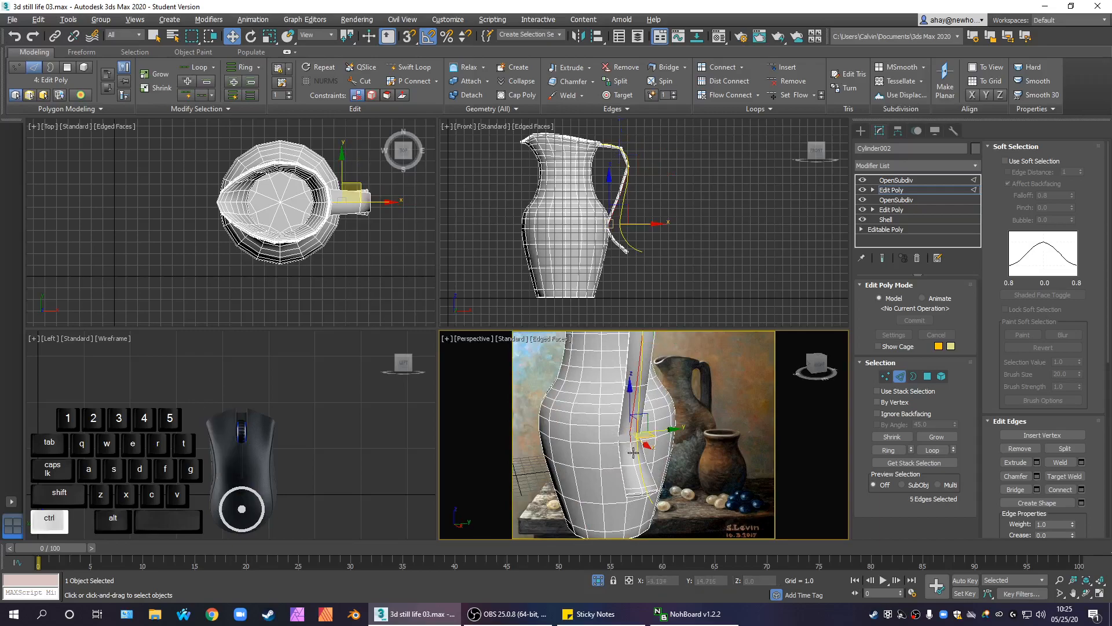
ctrl+click(641, 484)
alt+middle_drag(641, 484, 621, 408)
scroll(655, 481, up, 4)
scroll(628, 467, down, 3)
alt+click(566, 401)
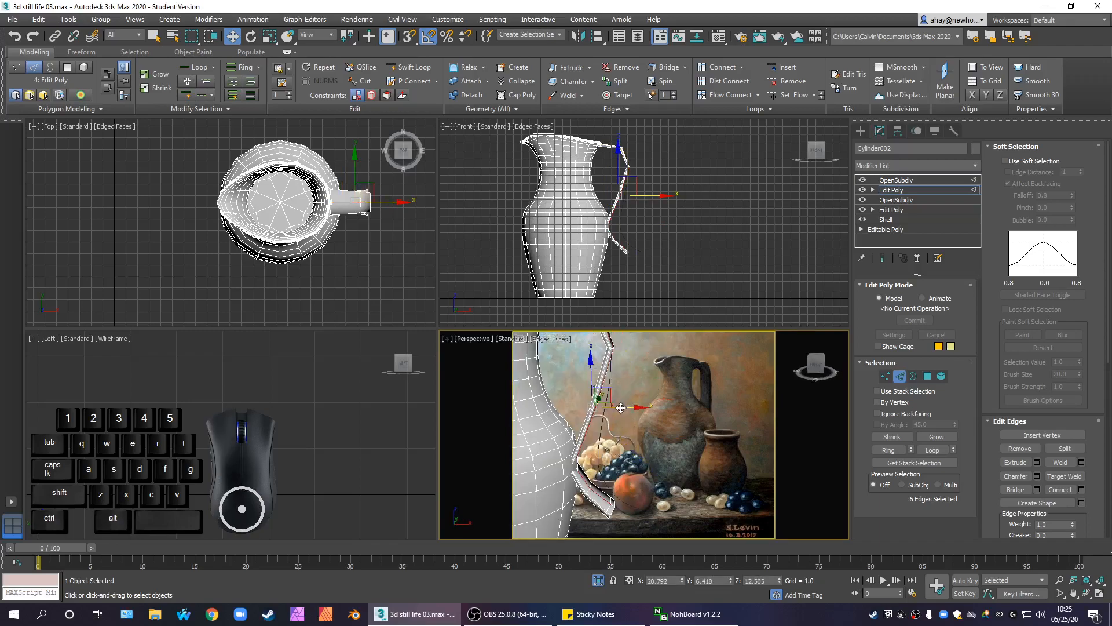
click(623, 409)
drag(624, 410, 623, 409)
alt+middle_drag(642, 401, 638, 458)
scroll(638, 458, up, 6)
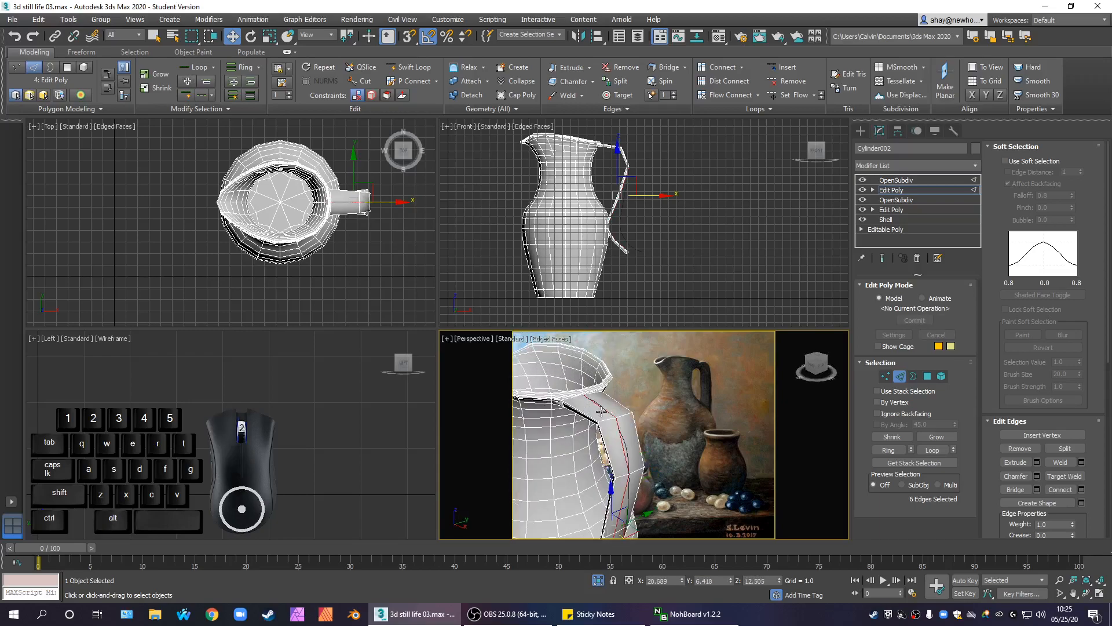
Step: Select the two centre edges at the handle's upper bend near the rim and shift them slightly
scroll(643, 421, down, 3)
mouse_move(643, 421)
alt+middle_down()
mouse_move(639, 389)
mouse_move(643, 408)
alt+middle_up()
click(636, 392)
ctrl+click(649, 412)
scroll(643, 409, up, 3)
drag(605, 401, 607, 403)
mouse_move(648, 446)
middle_down()
mouse_move(651, 355)
mouse_move(608, 383)
mouse_move(636, 379)
mouse_move(682, 430)
mouse_move(709, 410)
mouse_move(565, 463)
mouse_move(642, 489)
mouse_move(679, 422)
mouse_move(697, 430)
mouse_move(685, 439)
mouse_move(653, 427)
mouse_move(657, 402)
mouse_move(637, 381)
mouse_move(633, 405)
middle_up()
Step: Return to the upper OpenSubdiv modifier and examine the smoothed handle's join with the rim, with and without edges shown
click(905, 190)
click(916, 181)
key(F4)
scroll(656, 435, up, 3)
scroll(651, 403, down, 2)
scroll(636, 380, up, 3)
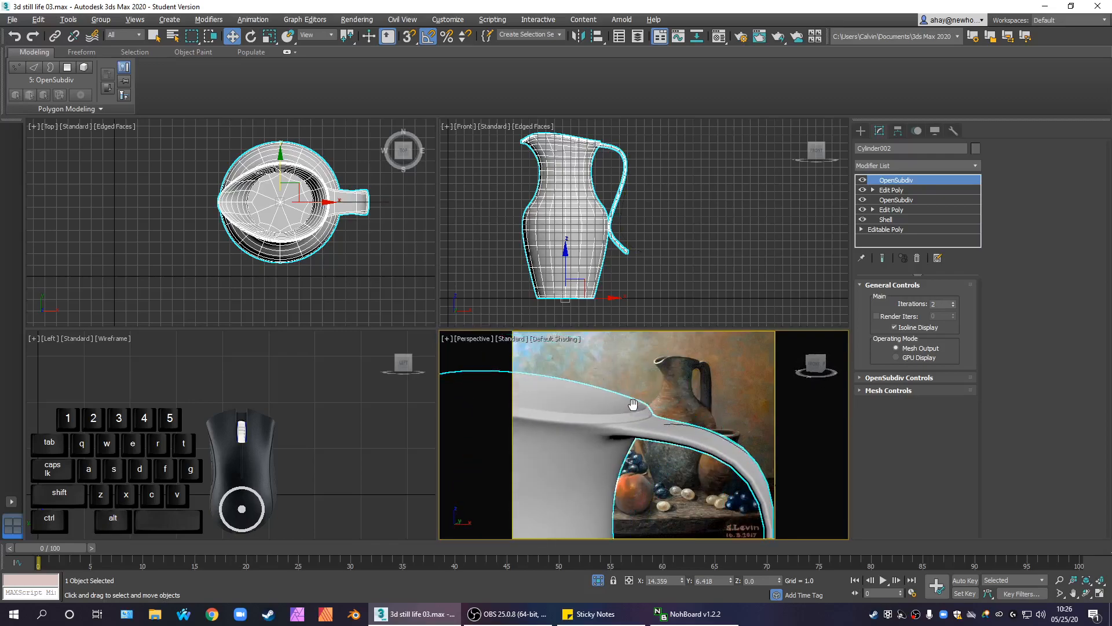
key(F4)
alt+middle_drag(665, 445, 687, 410)
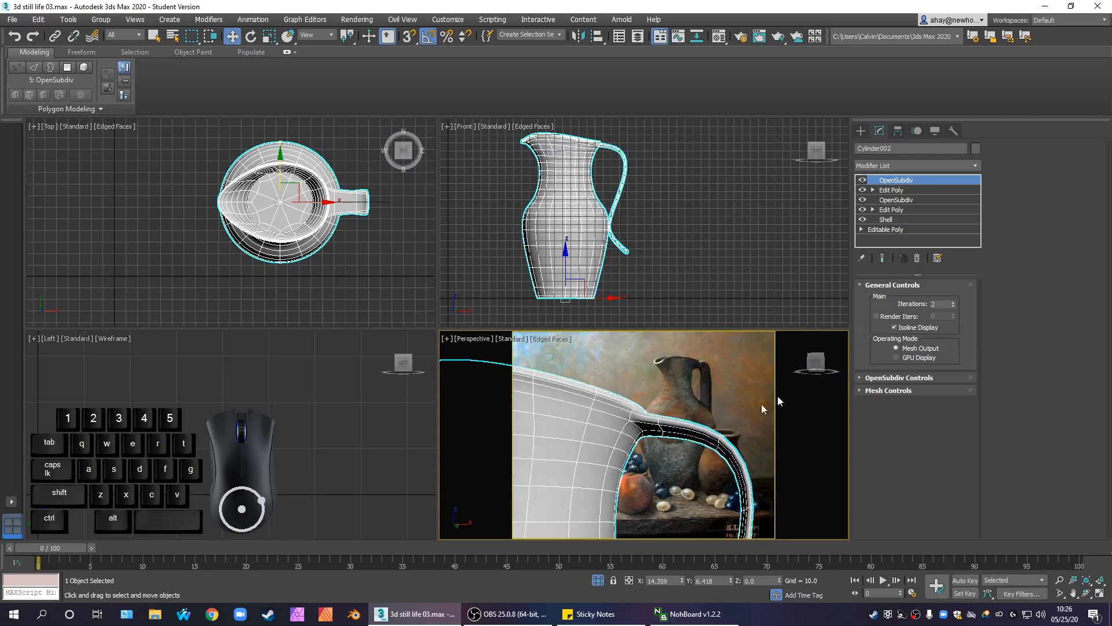
Step: Select the polygons along the handle's inner face, leaving out those around the rim, and inset them as a group by 0.05
click(895, 190)
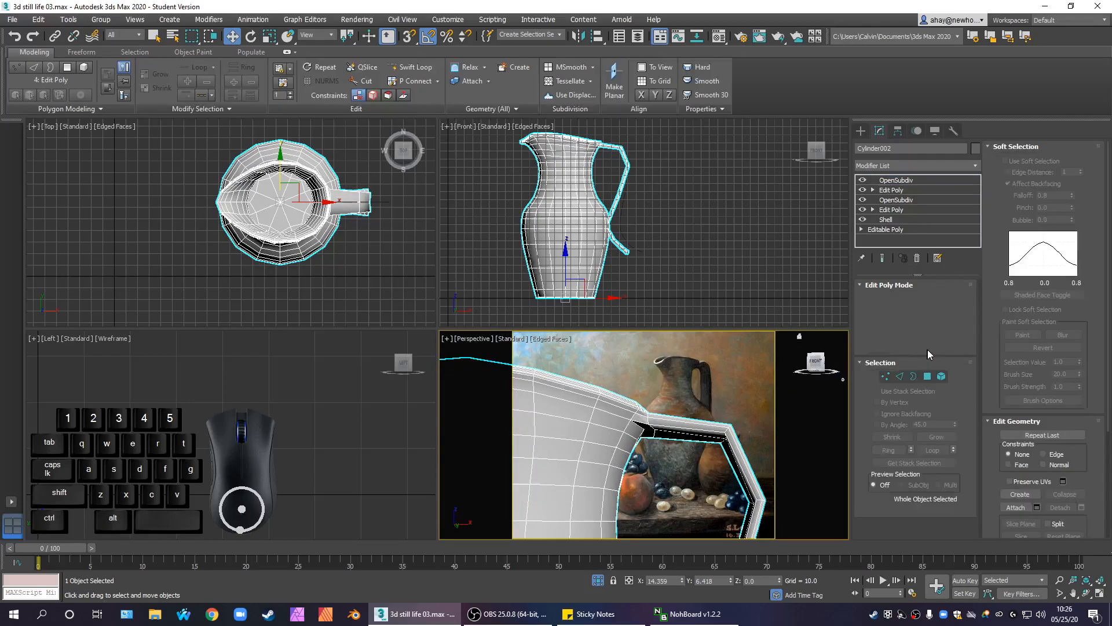
click(928, 376)
scroll(643, 417, up, 3)
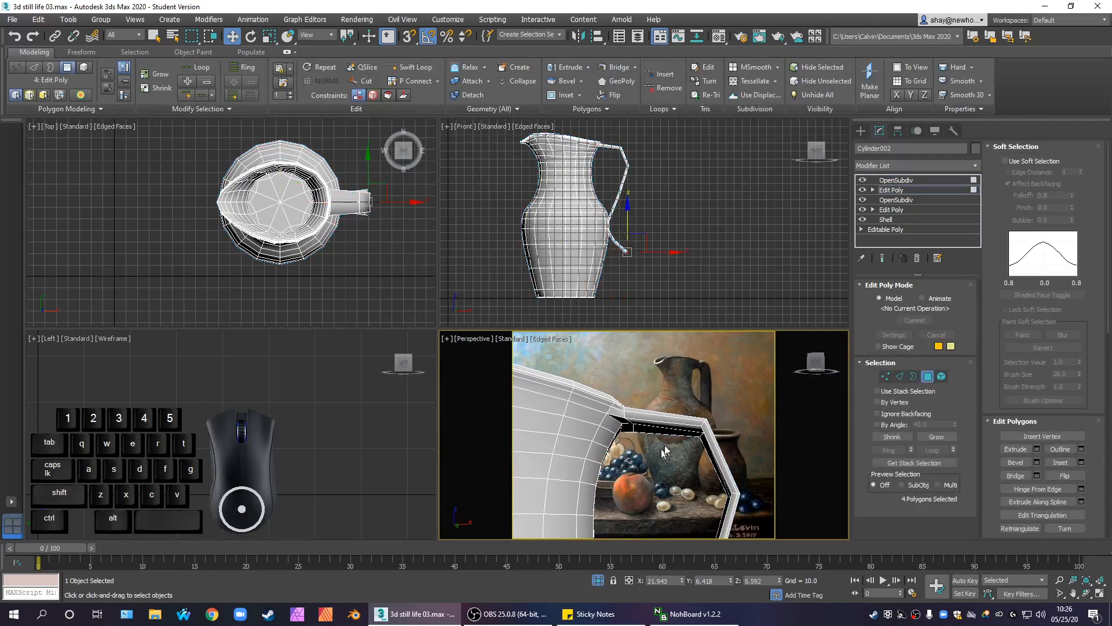
click(635, 408)
mouse_move(691, 454)
middle_down()
mouse_move(704, 482)
mouse_move(691, 441)
middle_up()
shift+click(703, 456)
scroll(703, 455, down, 6)
alt+middle_drag(702, 452, 421, 453)
alt+scroll(687, 461, up, 5)
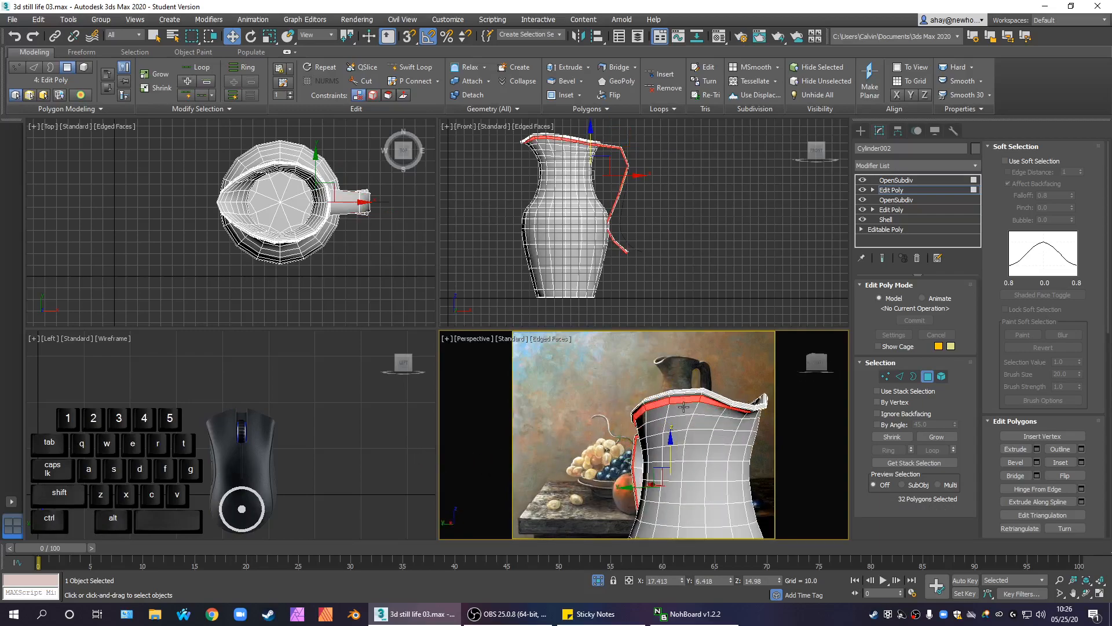
alt+scroll(687, 461, down, 5)
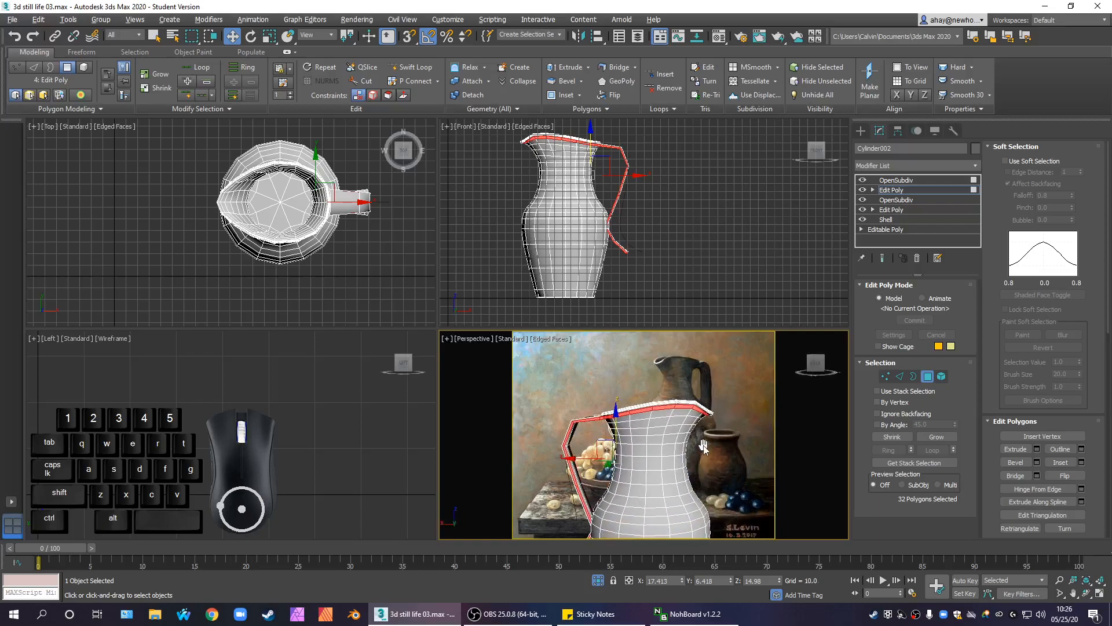
alt+drag(651, 409, 650, 407)
alt+middle_drag(679, 477, 735, 469)
scroll(611, 440, up, 4)
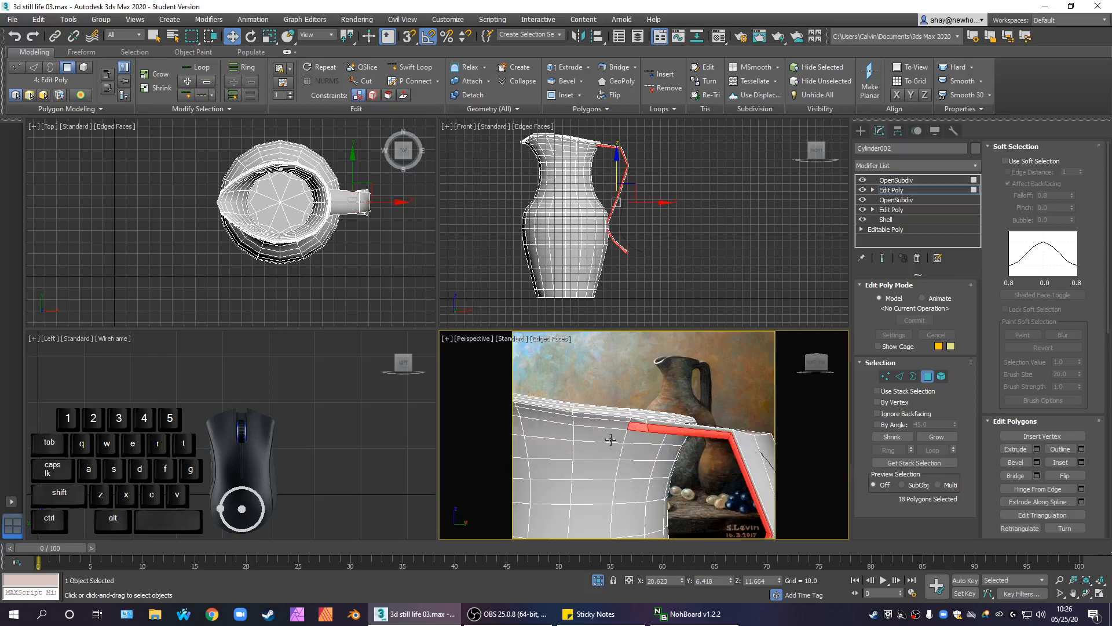
scroll(611, 440, up, 3)
alt+click(666, 449)
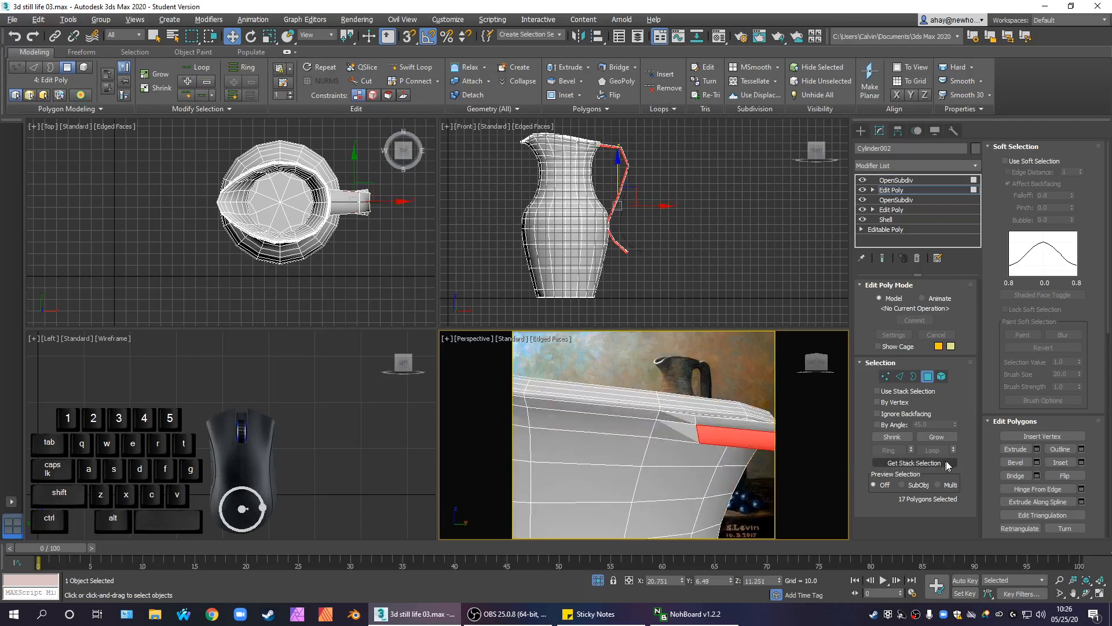
click(1081, 462)
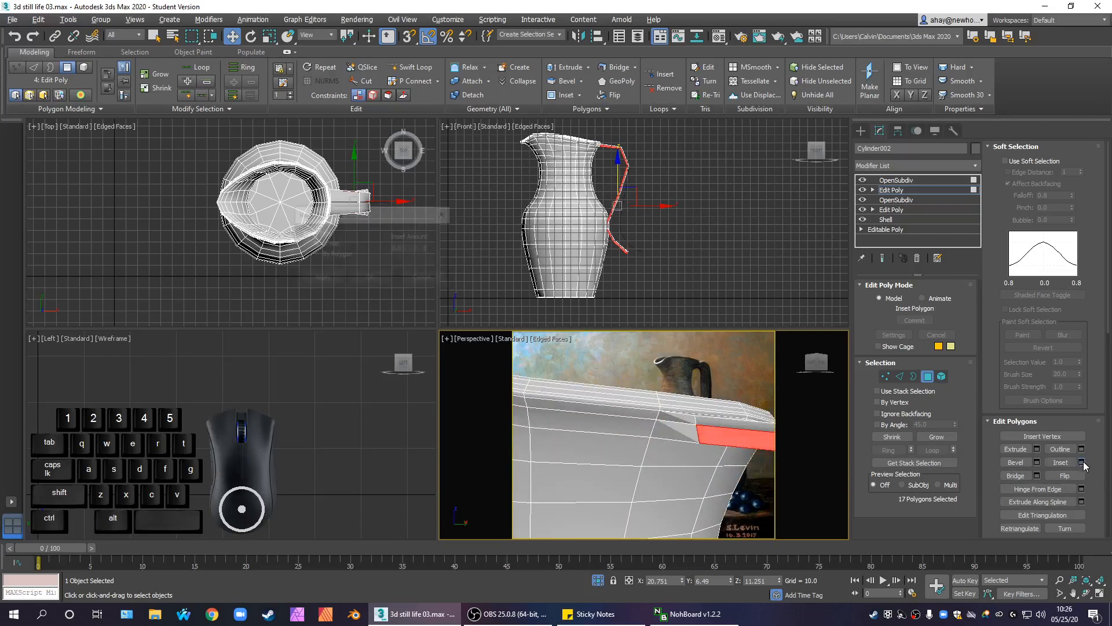
drag(429, 248, 431, 247)
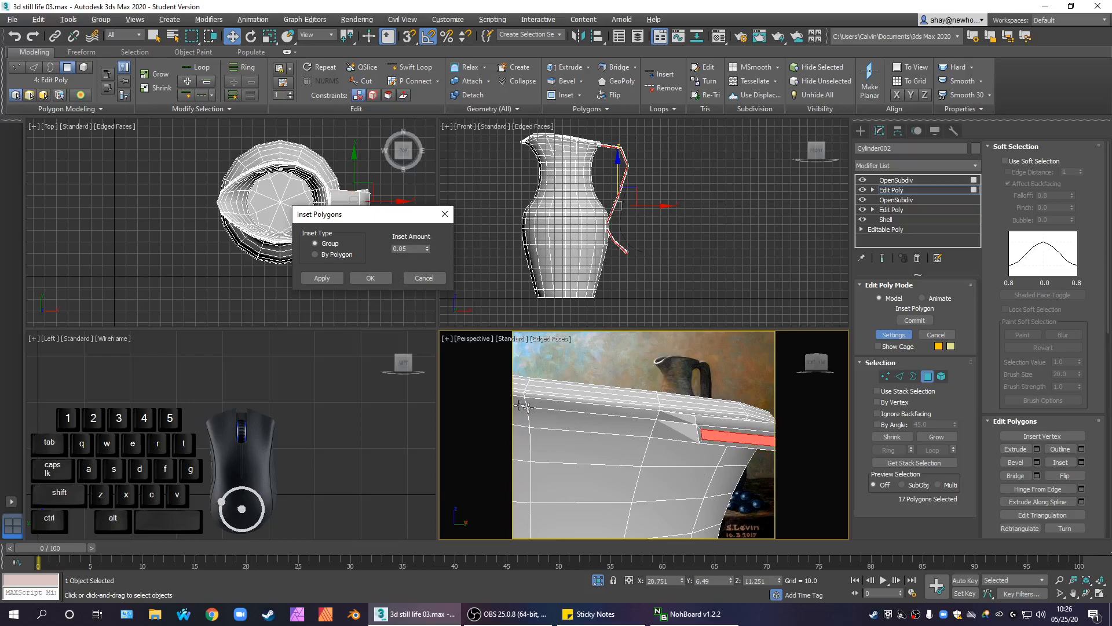
click(370, 278)
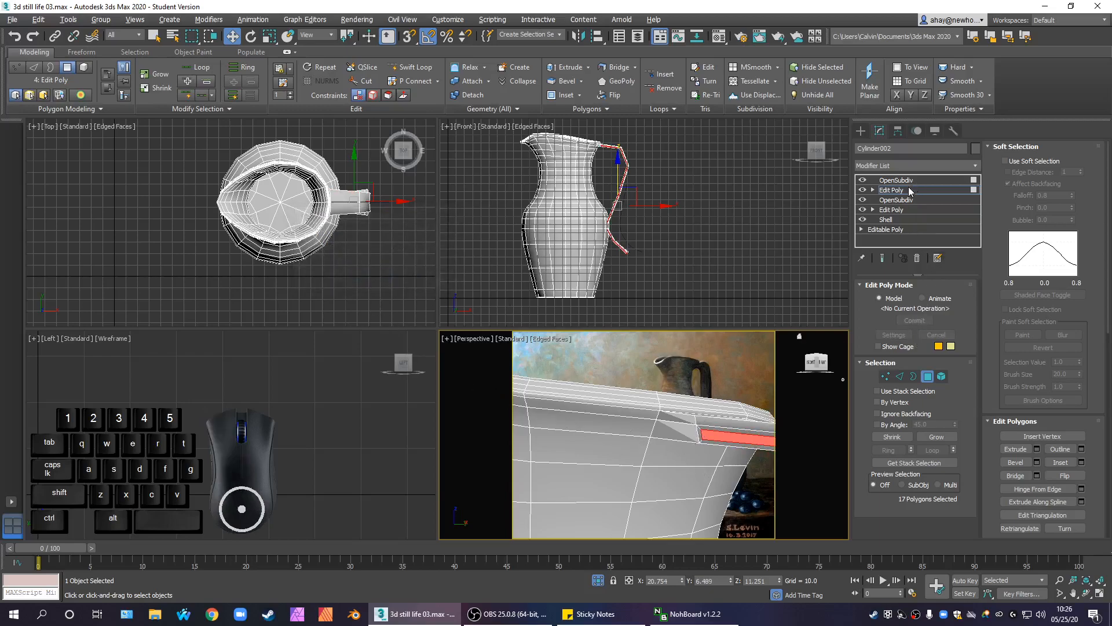
Step: Return to the upper OpenSubdiv modifier and examine the smoothed jug and handle with edges hidden
click(908, 190)
click(896, 180)
alt+middle_drag(647, 416, 682, 464)
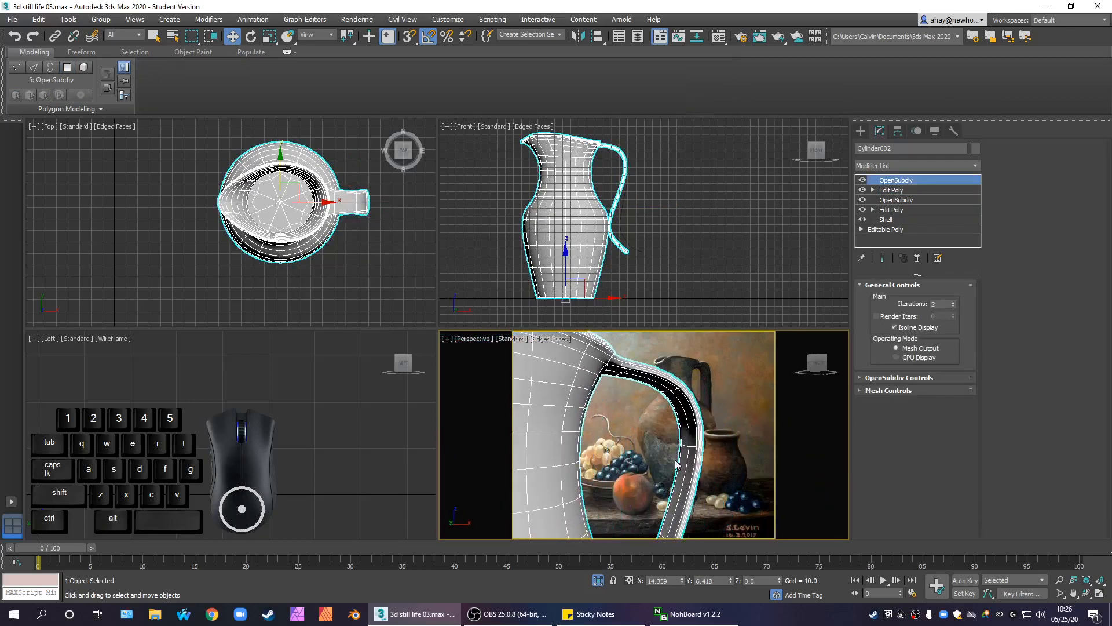
key(F4)
scroll(639, 409, down, 5)
alt+middle_drag(645, 432, 674, 499)
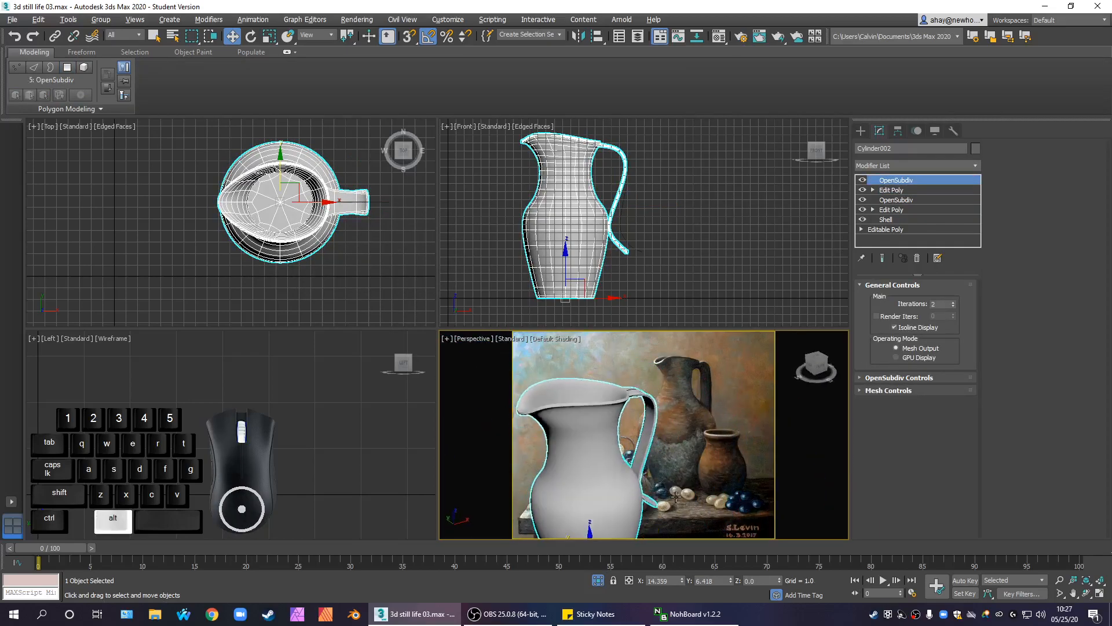
scroll(653, 421, up, 4)
alt+middle_drag(628, 432, 614, 389)
scroll(646, 399, up, 4)
scroll(646, 399, down, 6)
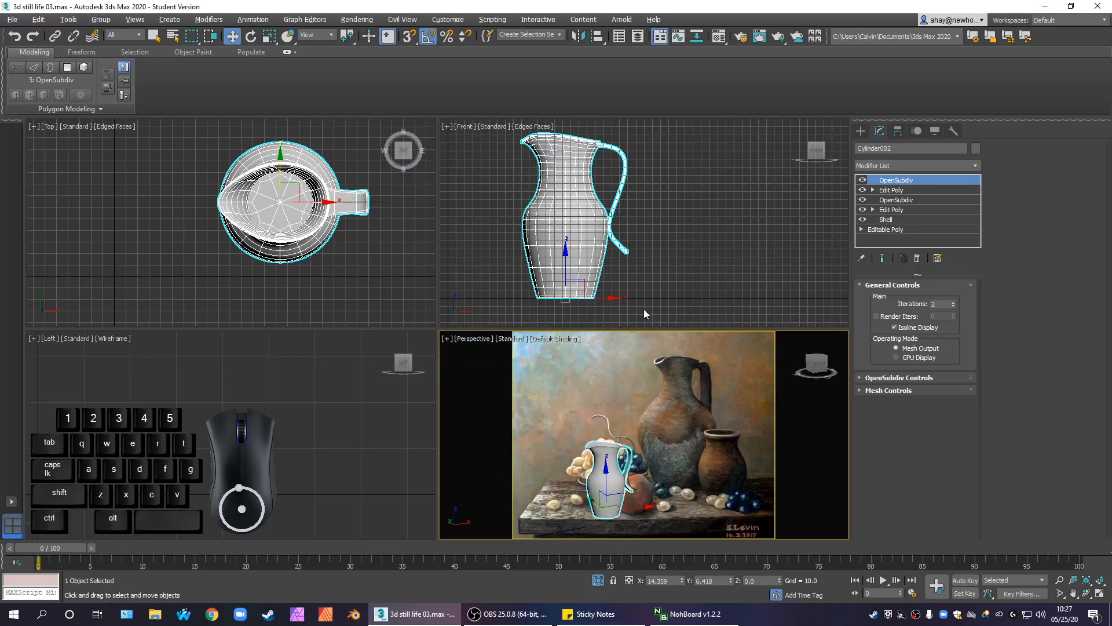
Step: Show the jug through PhysCamera001 and rotate it 30 degrees counterclockwise in the Top view
middle_drag(643, 259, 655, 255)
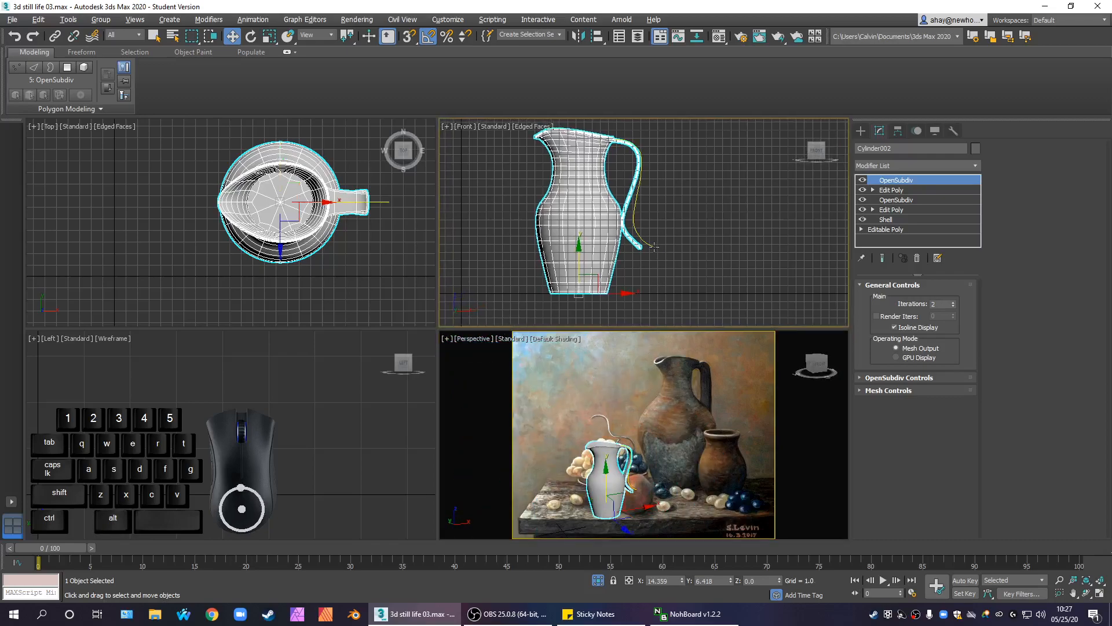
key(c)
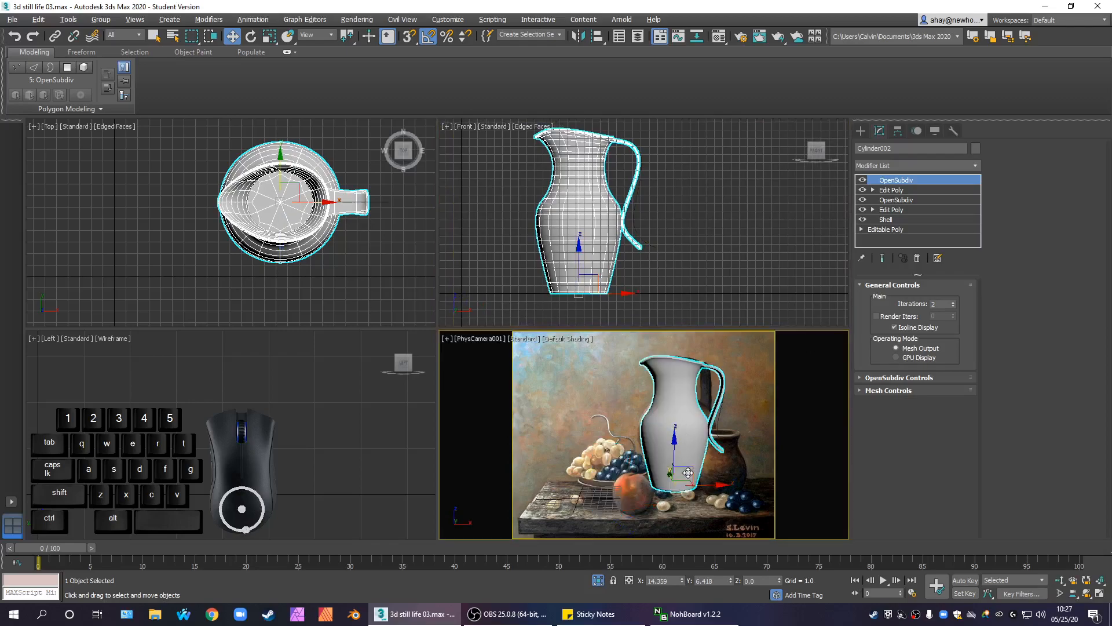
click(318, 223)
key(e)
drag(317, 181, 307, 166)
Step: Unhide all the still-life objects, check the jug against the painting, and leave the jug selected
right_click(606, 384)
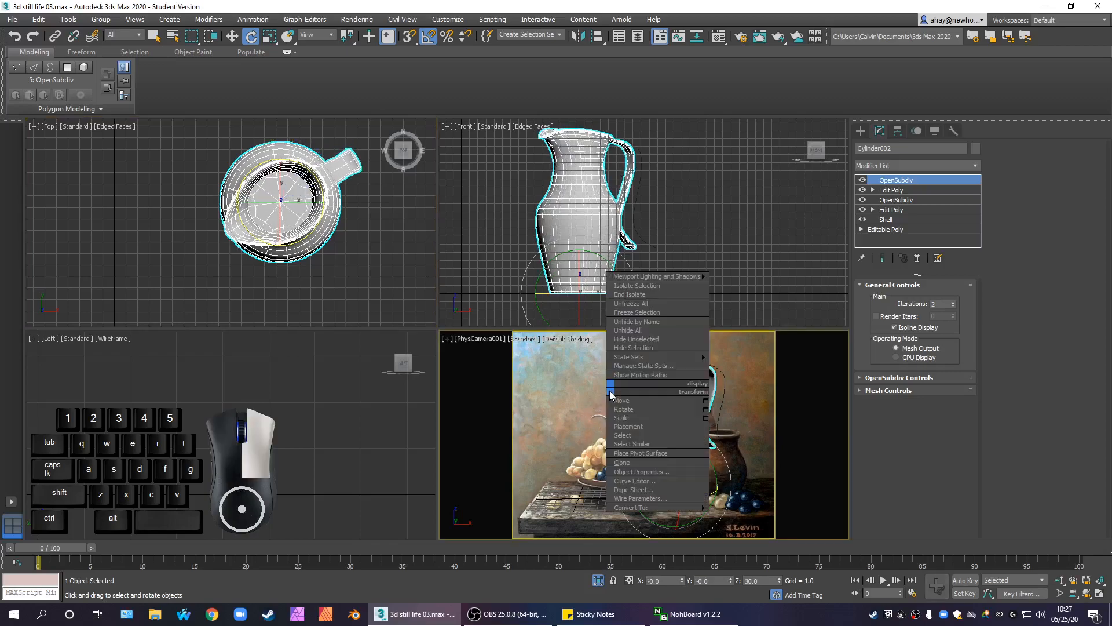
click(649, 331)
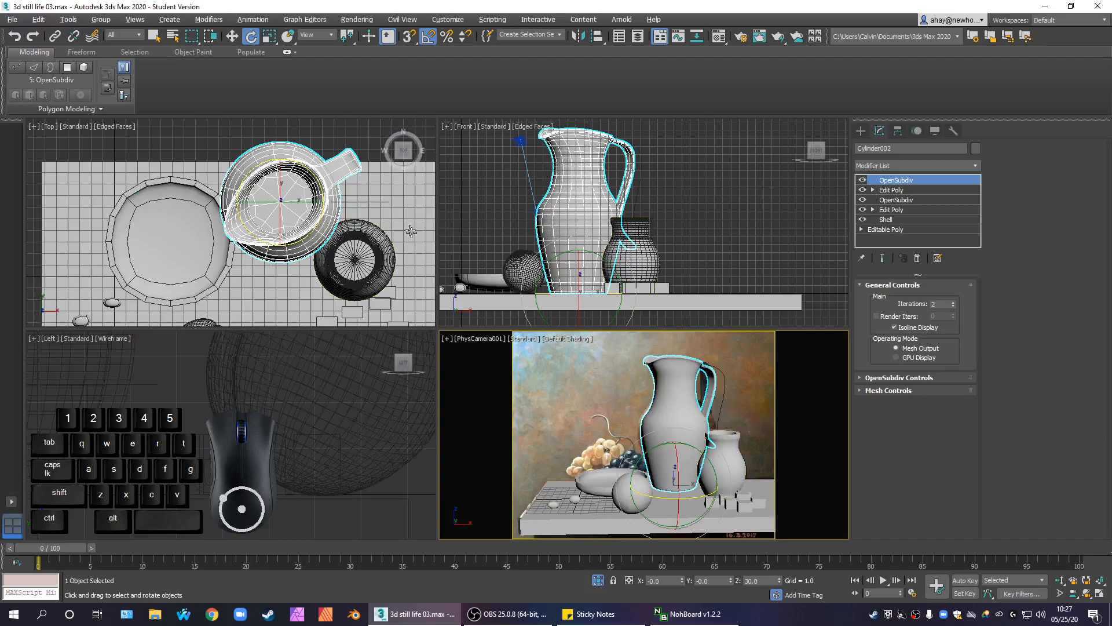
click(745, 416)
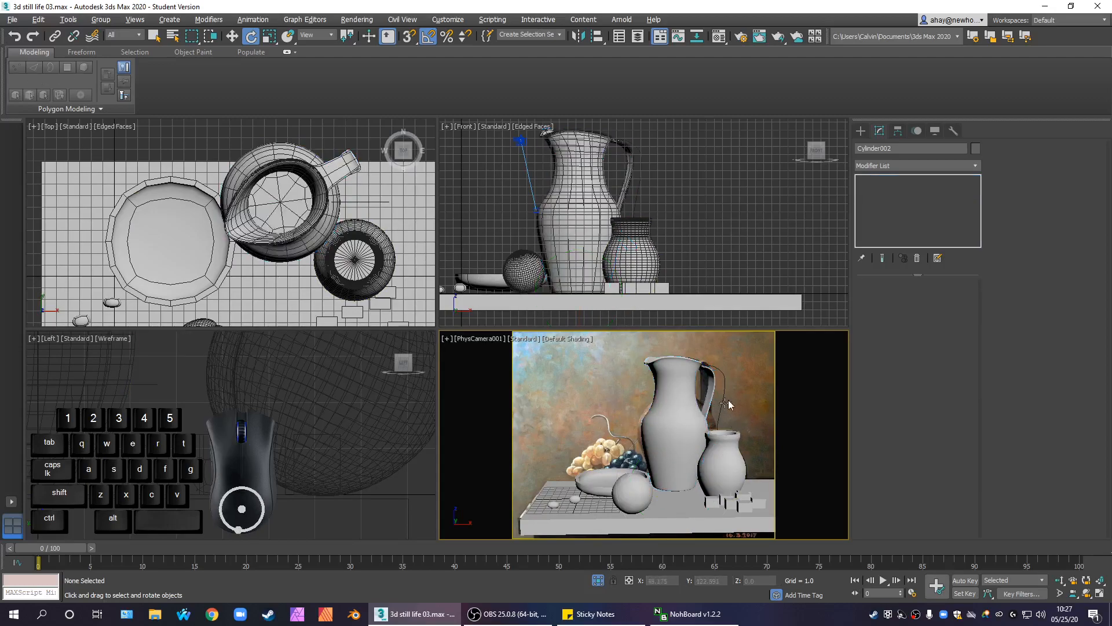
click(690, 440)
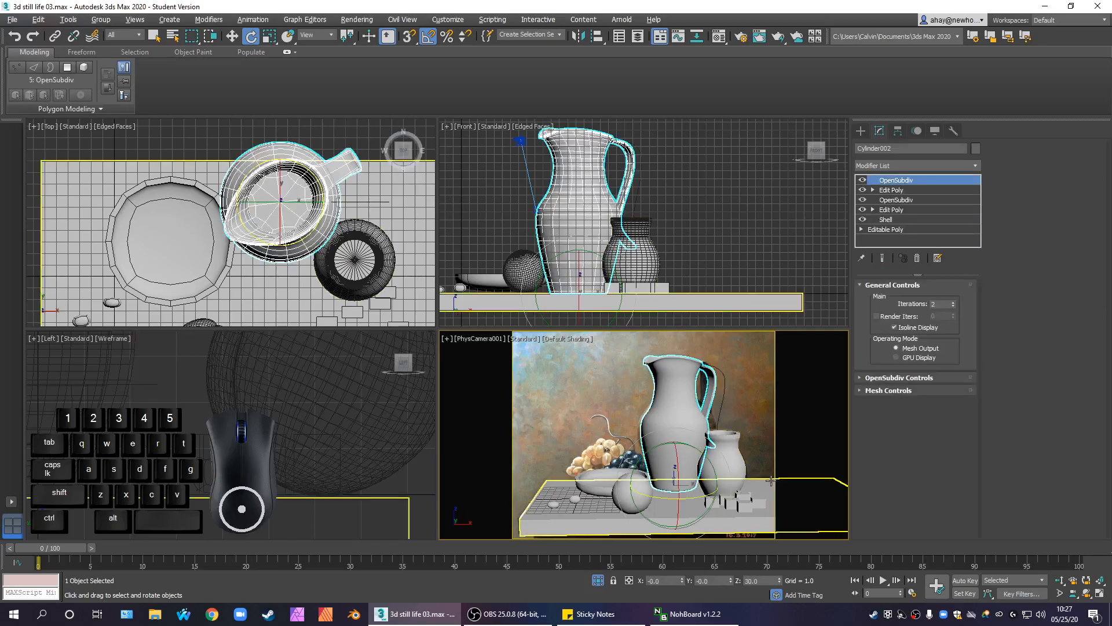
click(761, 434)
click(705, 453)
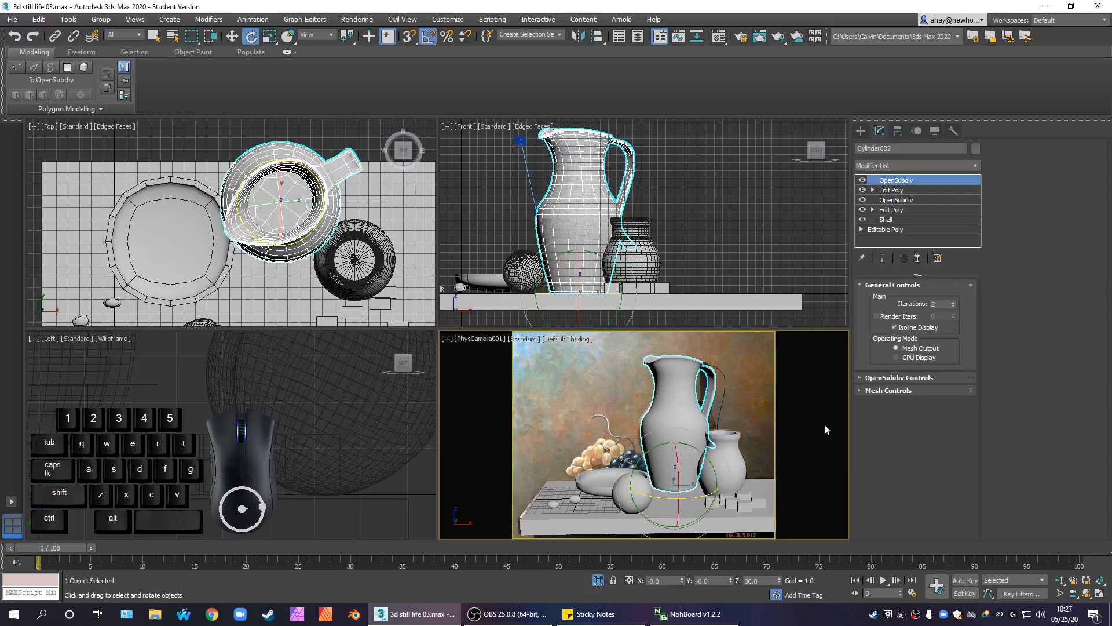
click(915, 160)
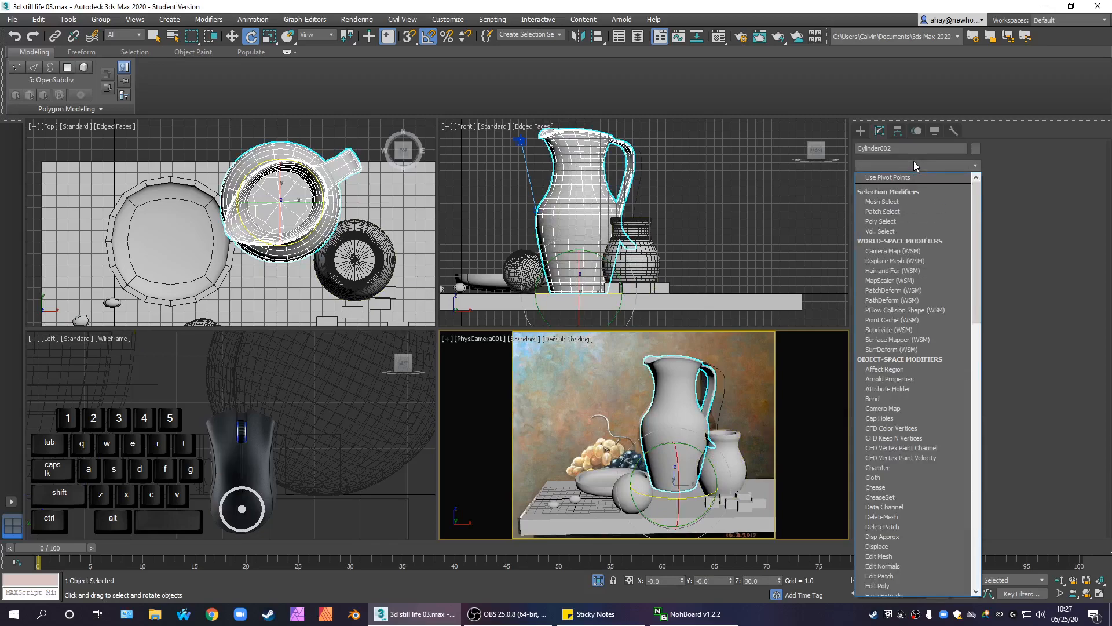
text(ed)
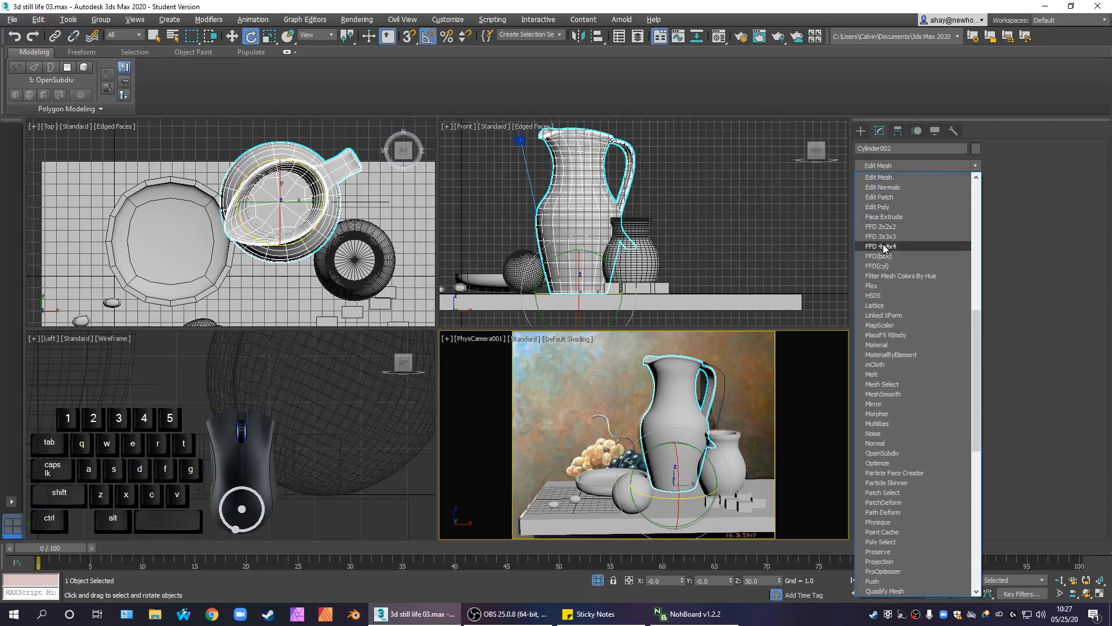
click(891, 246)
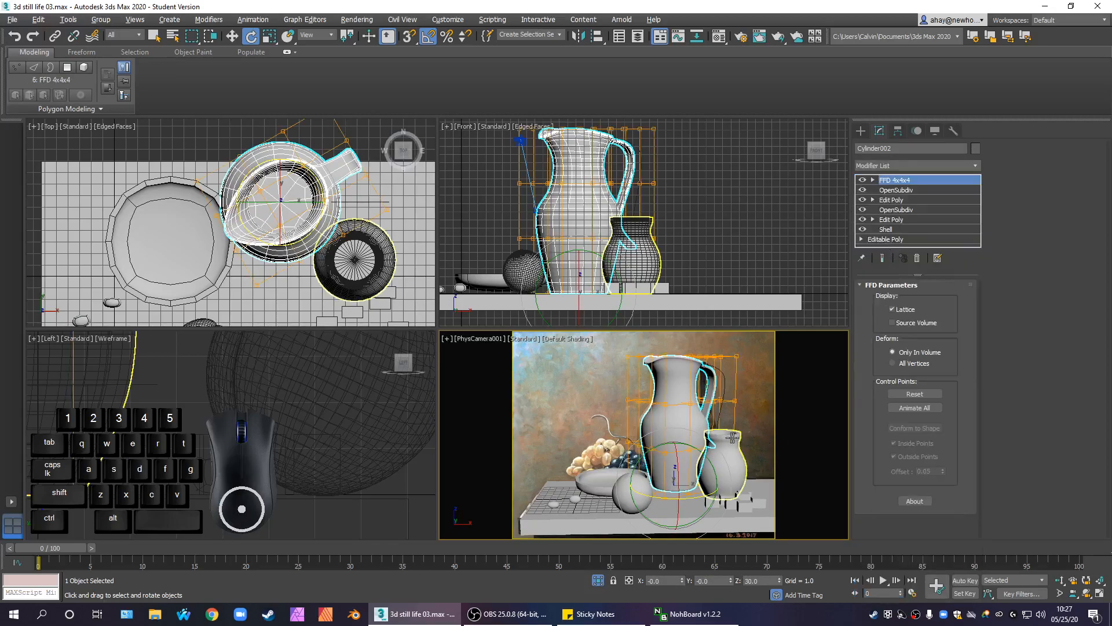
click(918, 259)
Step: Apply an FFD(cyl) modifier to the jug, set its lattice height to 8 points, and expand its sub-object levels
click(933, 164)
key(f)
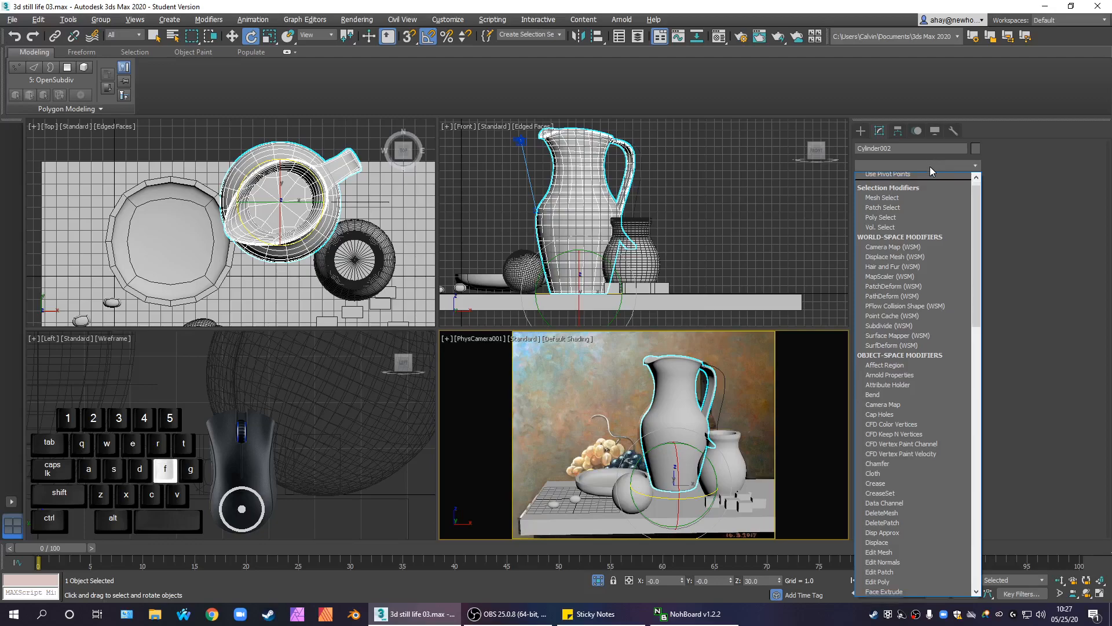
click(899, 221)
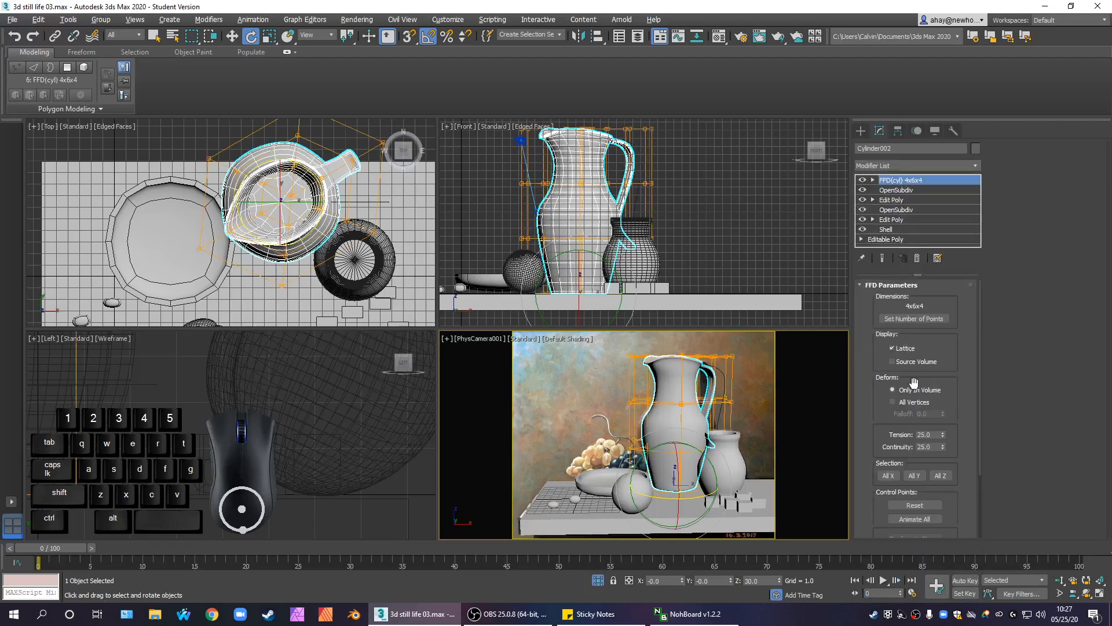
click(914, 319)
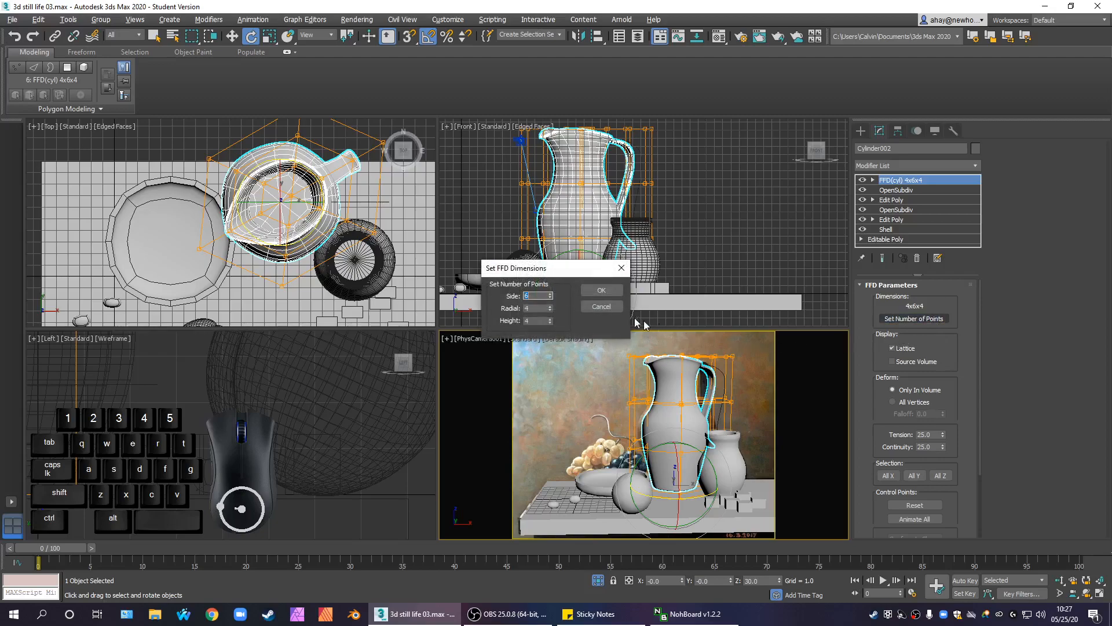
click(537, 322)
click(603, 290)
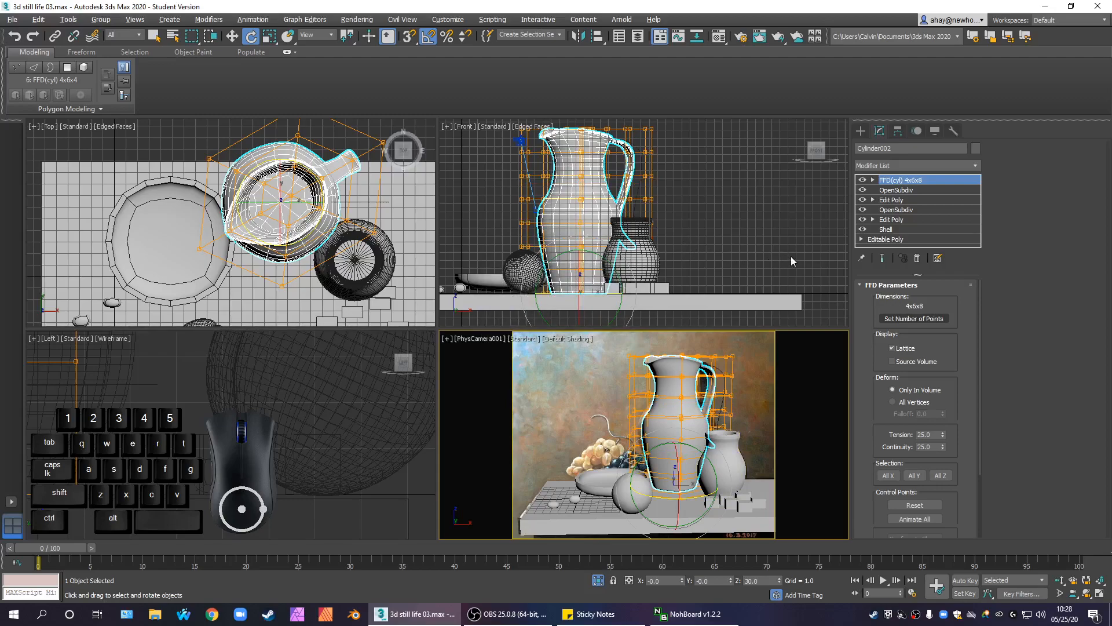
click(872, 179)
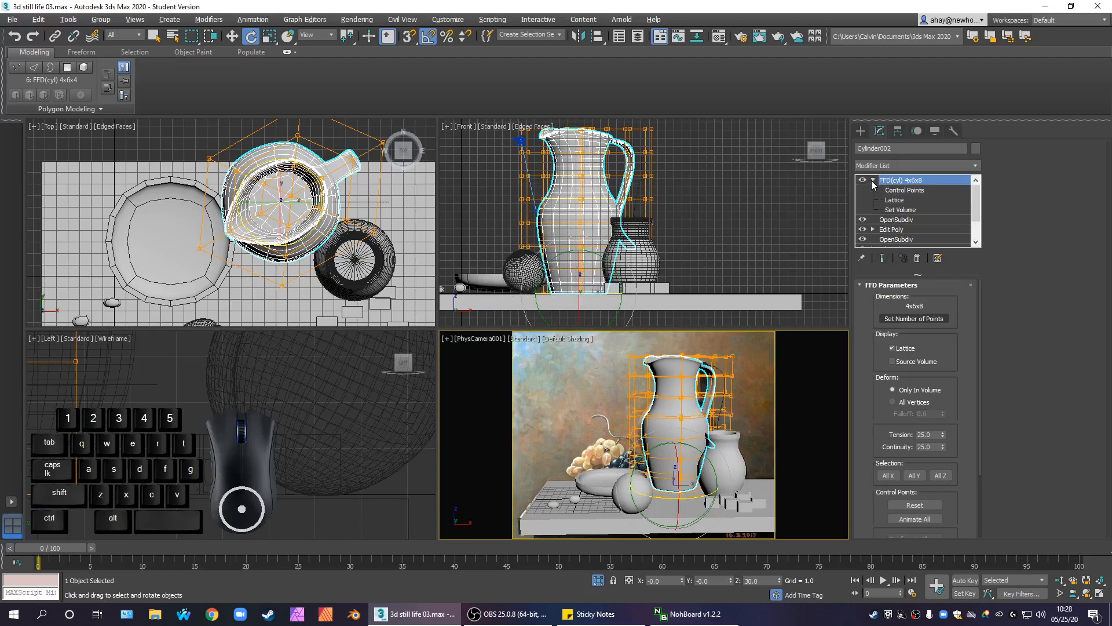
Step: Select the FFD lattice control points around the jug's belly in the Front view and scale them to widen it slightly
click(893, 191)
drag(689, 234, 472, 208)
key(w)
key(r)
drag(588, 213, 584, 220)
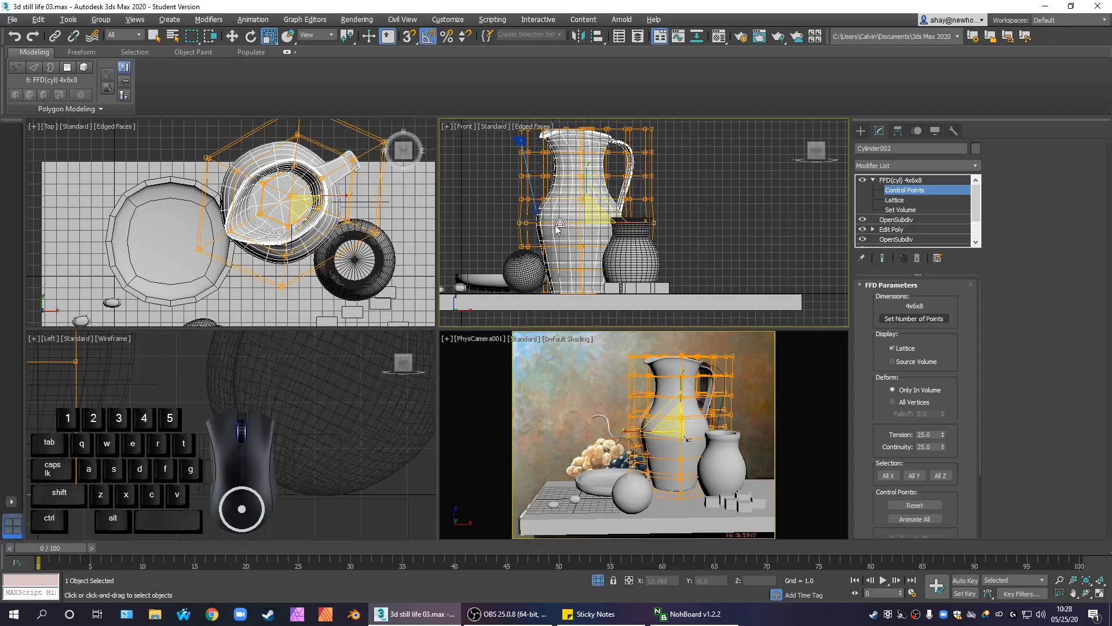
drag(488, 215, 712, 259)
drag(590, 227, 590, 225)
click(672, 218)
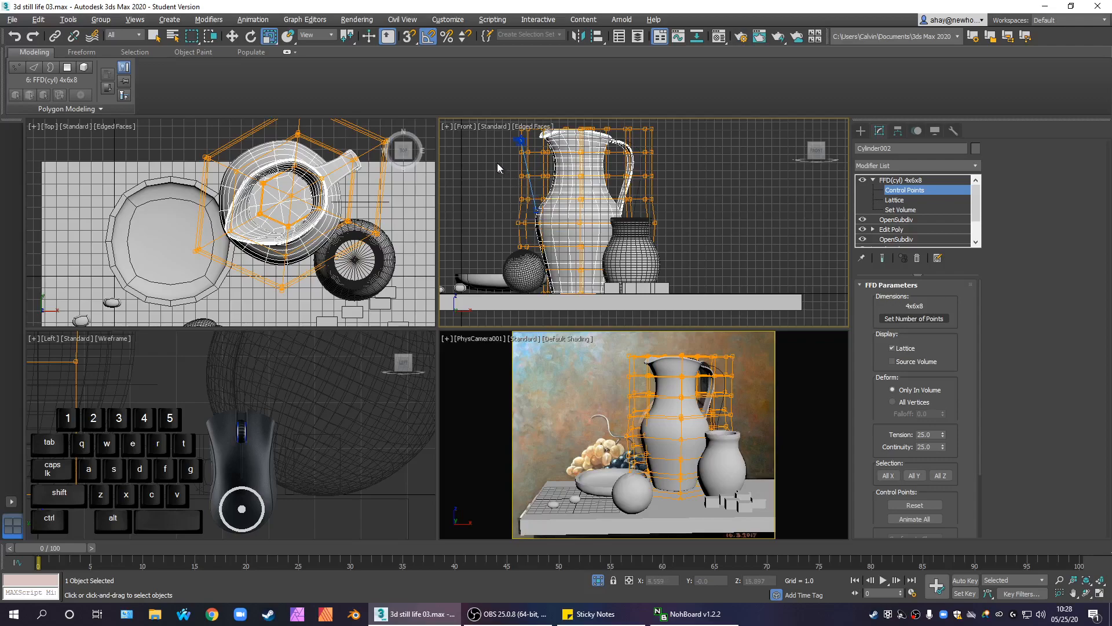
Step: Set the 02 - Default material's opacity to 30 and compare the jug with the painting in the enlarged PhysCamera001 view
key(alt+x)
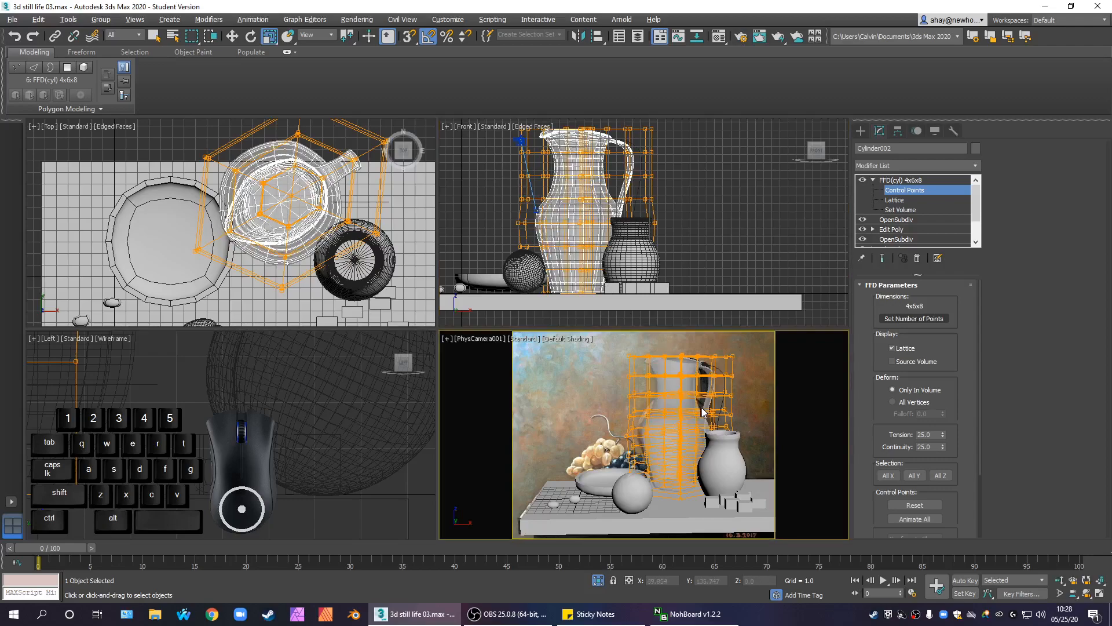
key(alt+w)
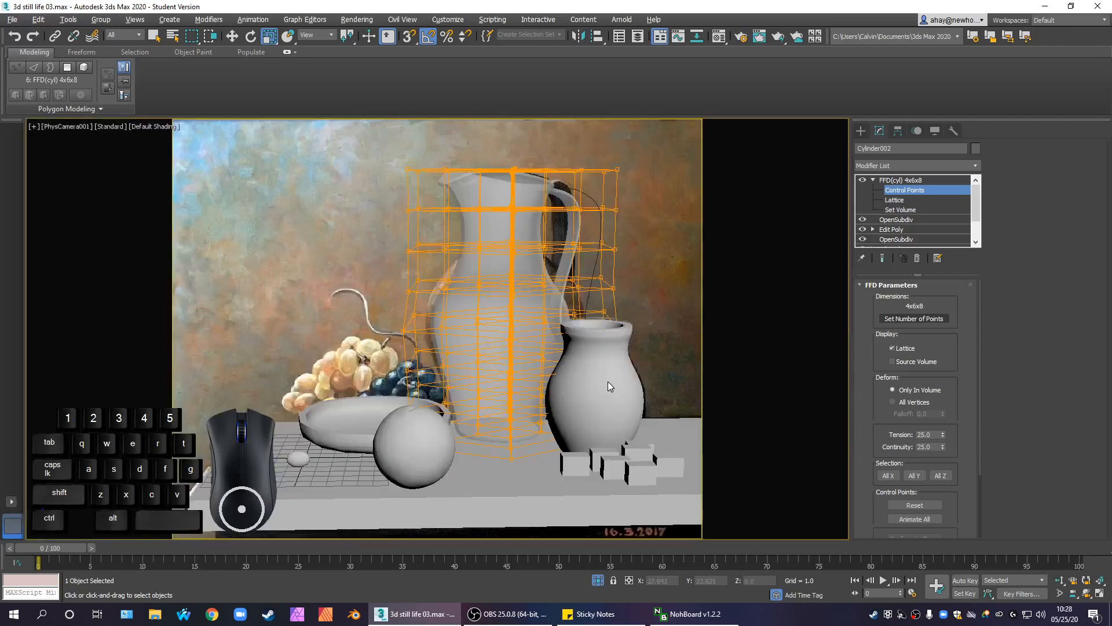
key(m)
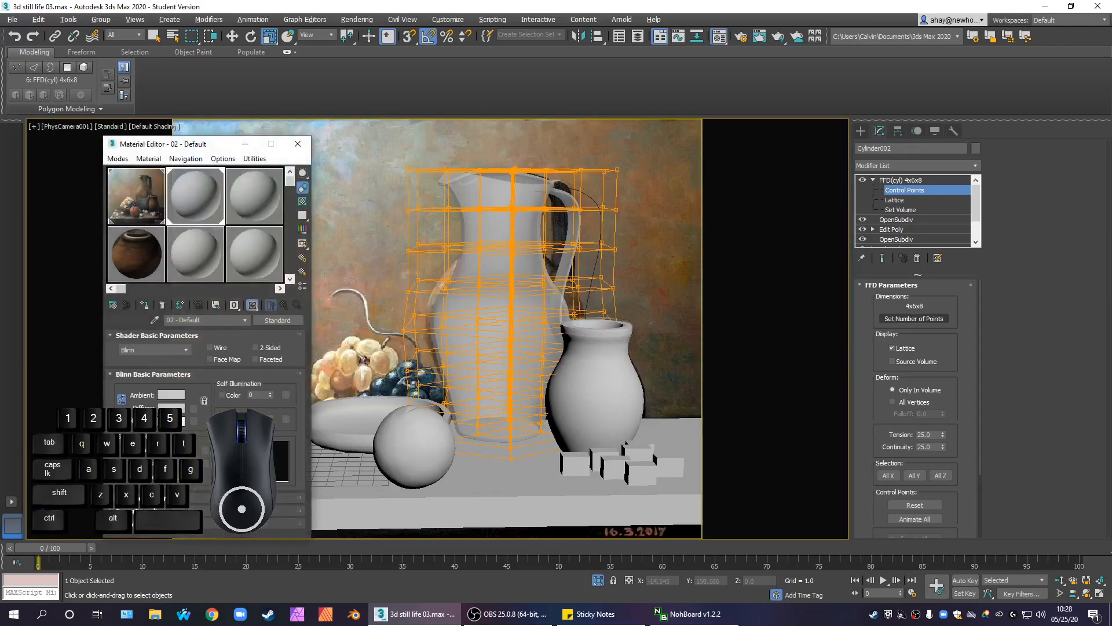
drag(258, 419, 183, 410)
text(30)
key(Return)
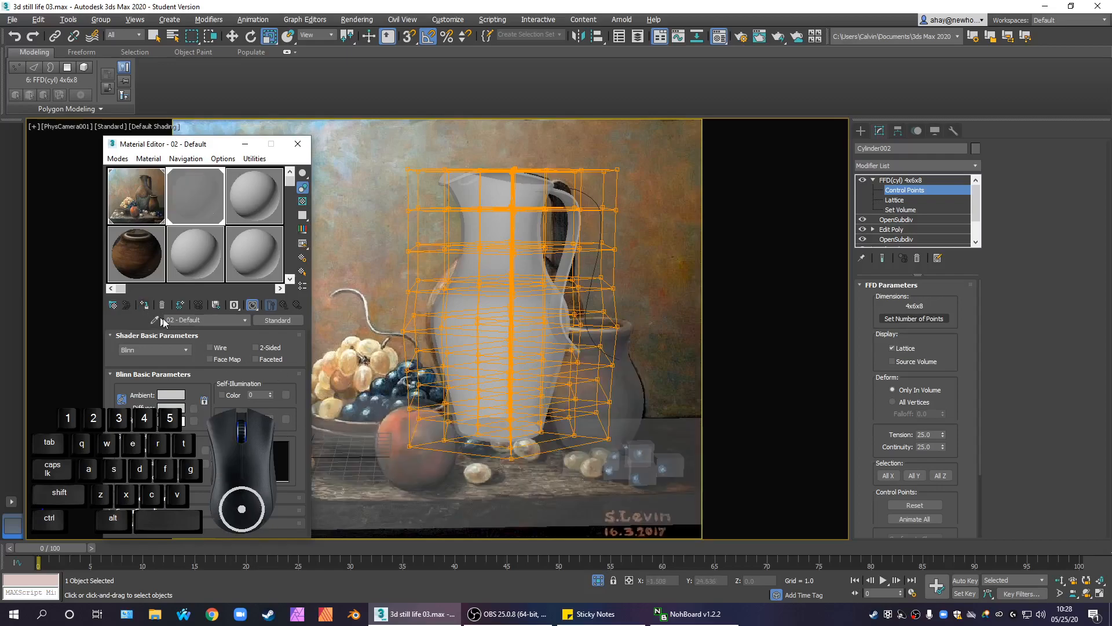
key(alt+x)
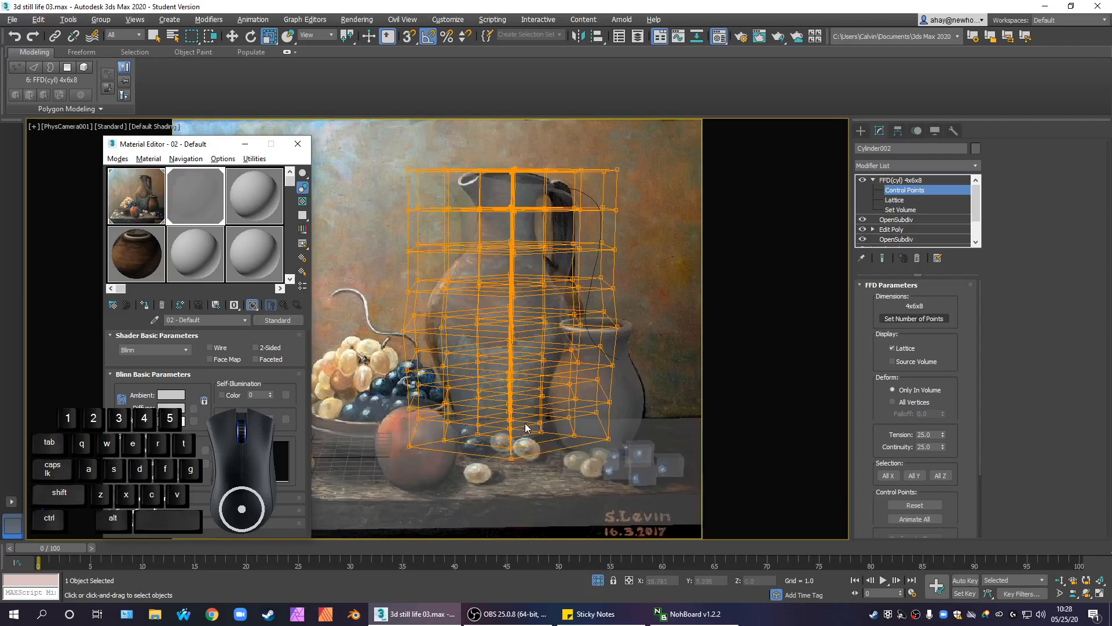
Step: Try scaling the lattice control points around the jug's neck, undo the change, and return to the four-view layout
drag(365, 215, 646, 269)
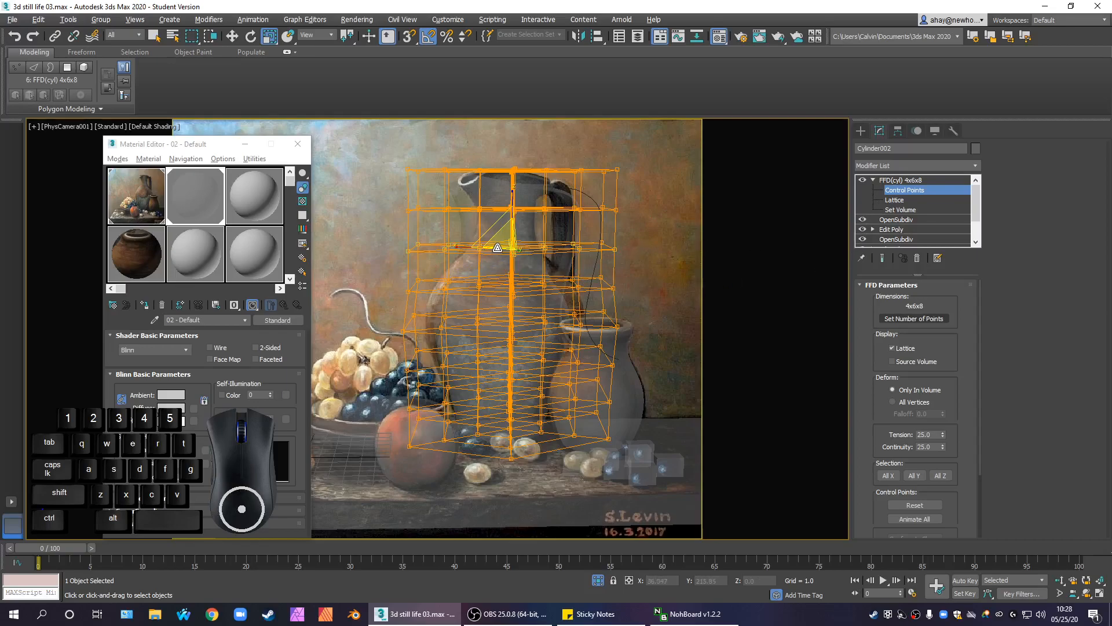
drag(495, 250, 498, 251)
key(ctrl+z)
click(695, 300)
key(alt+w)
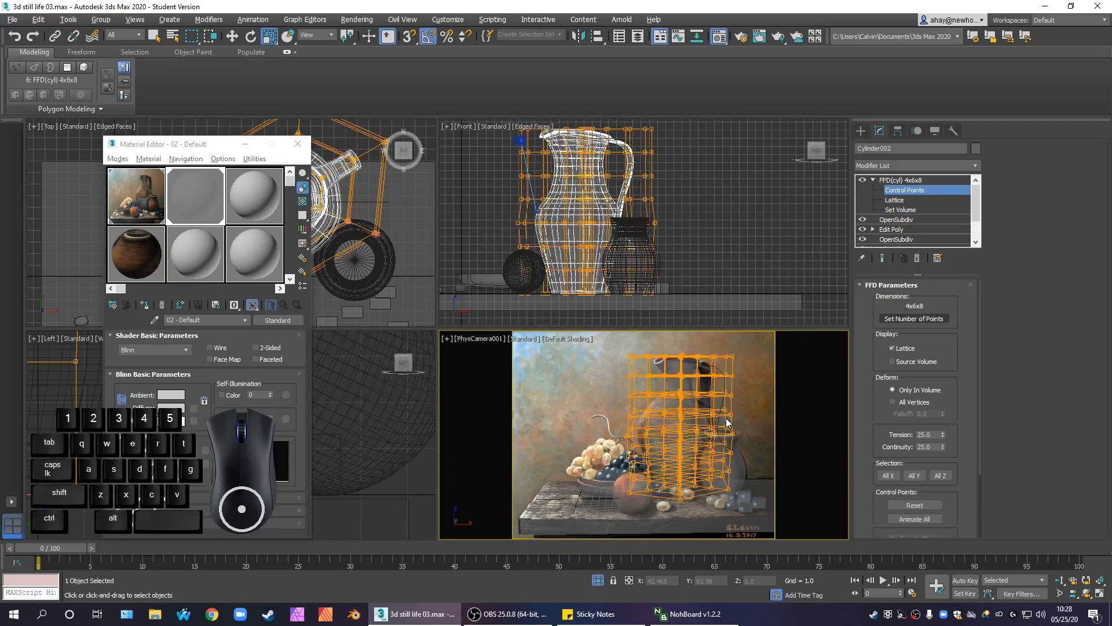
Step: Leave the FFD control-point level of the jug and hide its lattice by going back to object creation
click(875, 180)
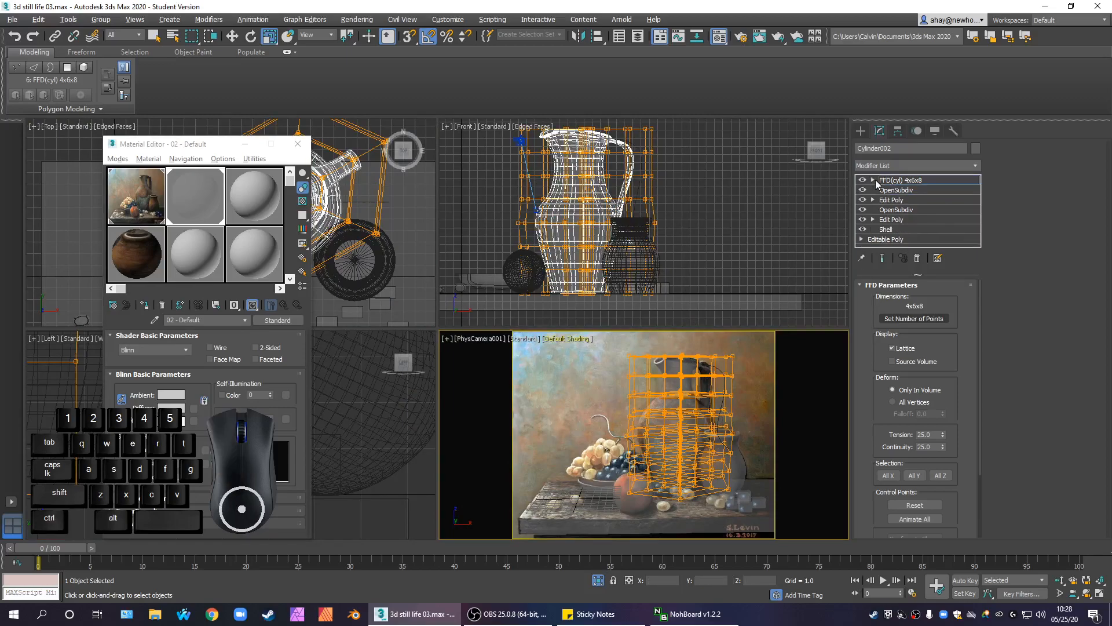
click(923, 181)
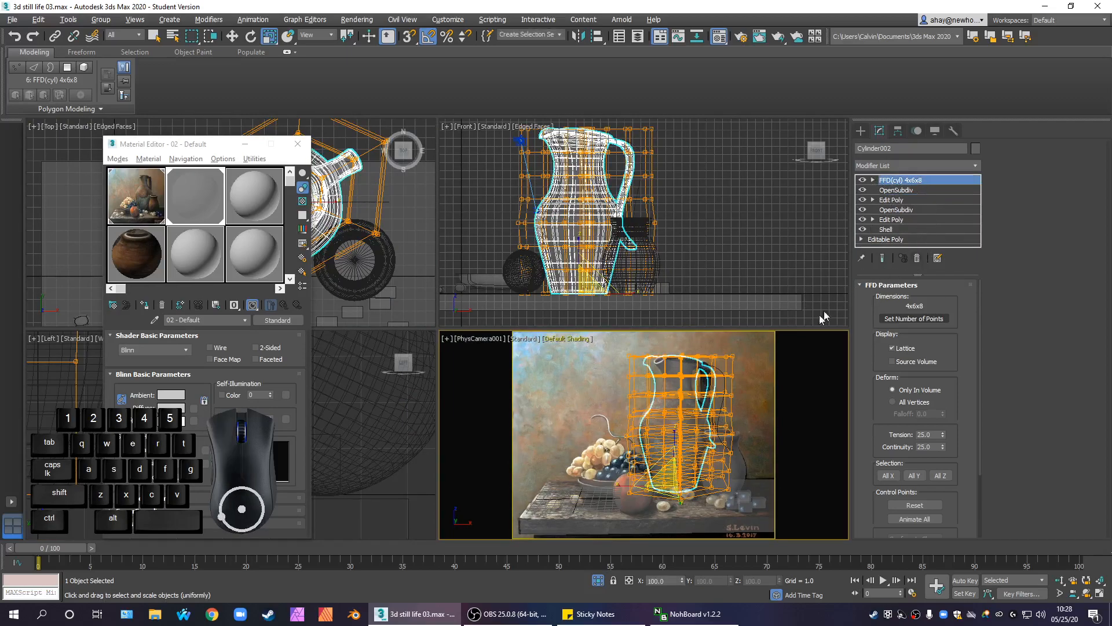
click(861, 130)
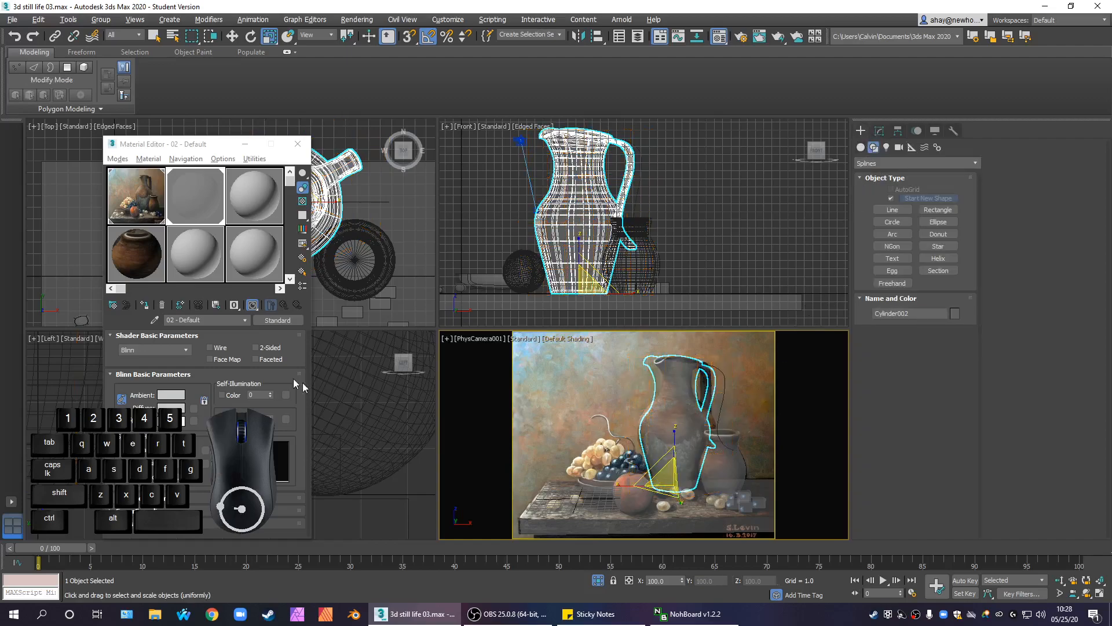
Step: Restore the 02 - Default material to full opacity, deselect the jug, and show only the enlarged camera view without the Material Editor
drag(272, 417, 281, 353)
click(761, 407)
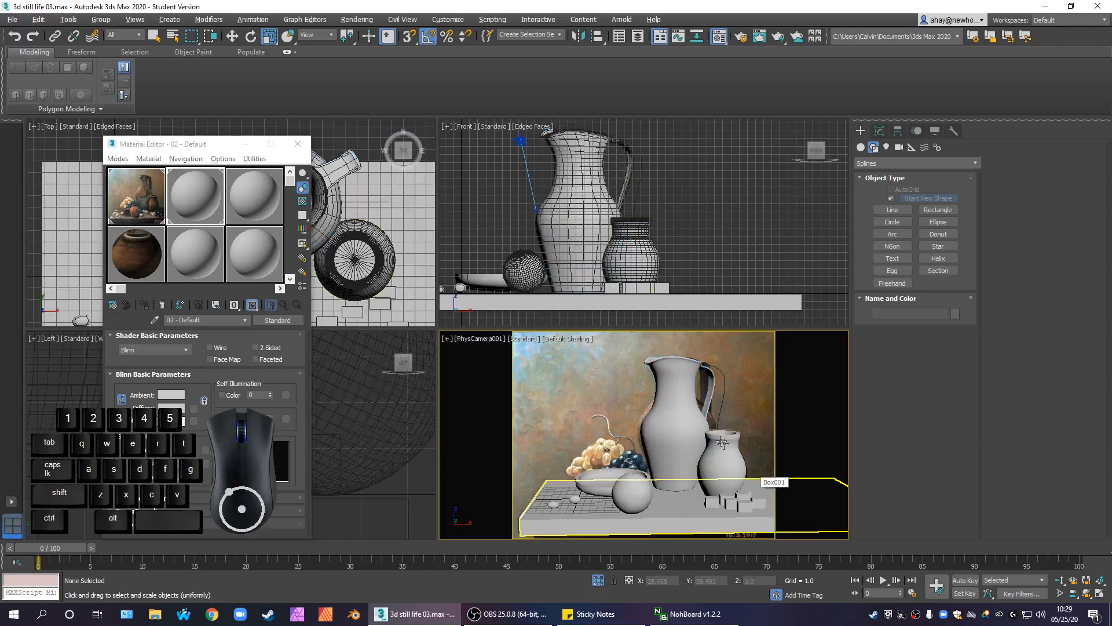
middle_drag(584, 251, 610, 284)
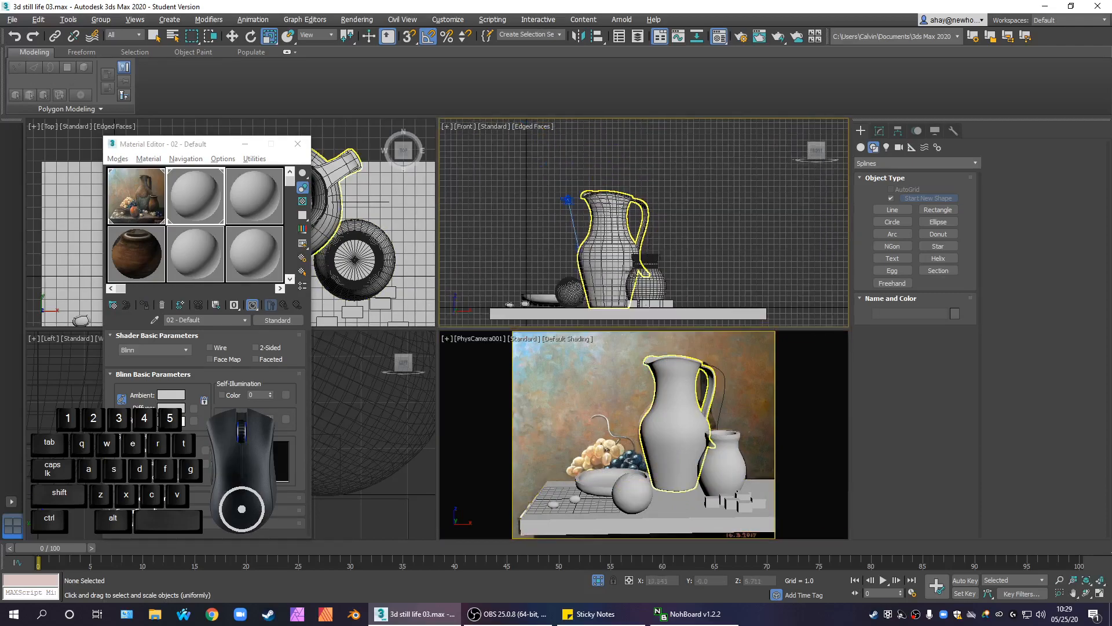
key(alt+w)
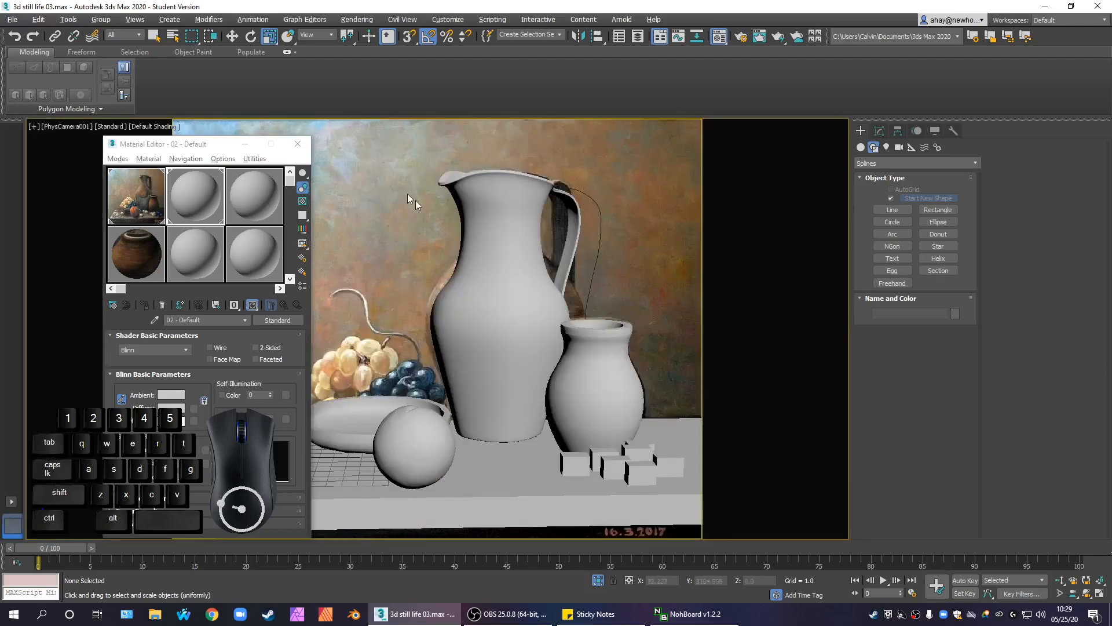
click(298, 144)
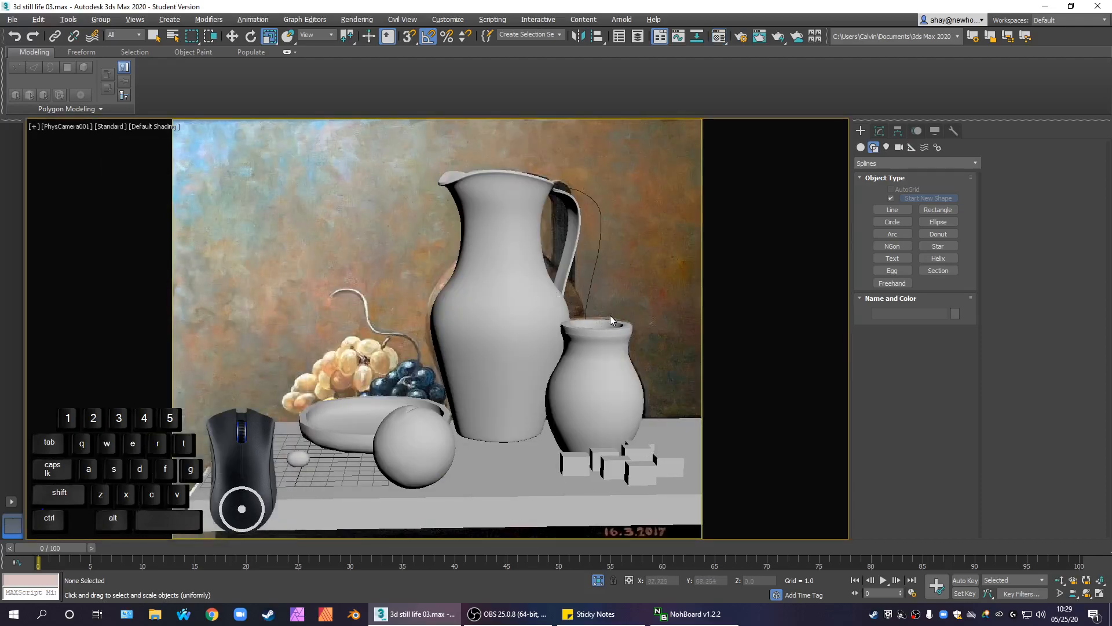